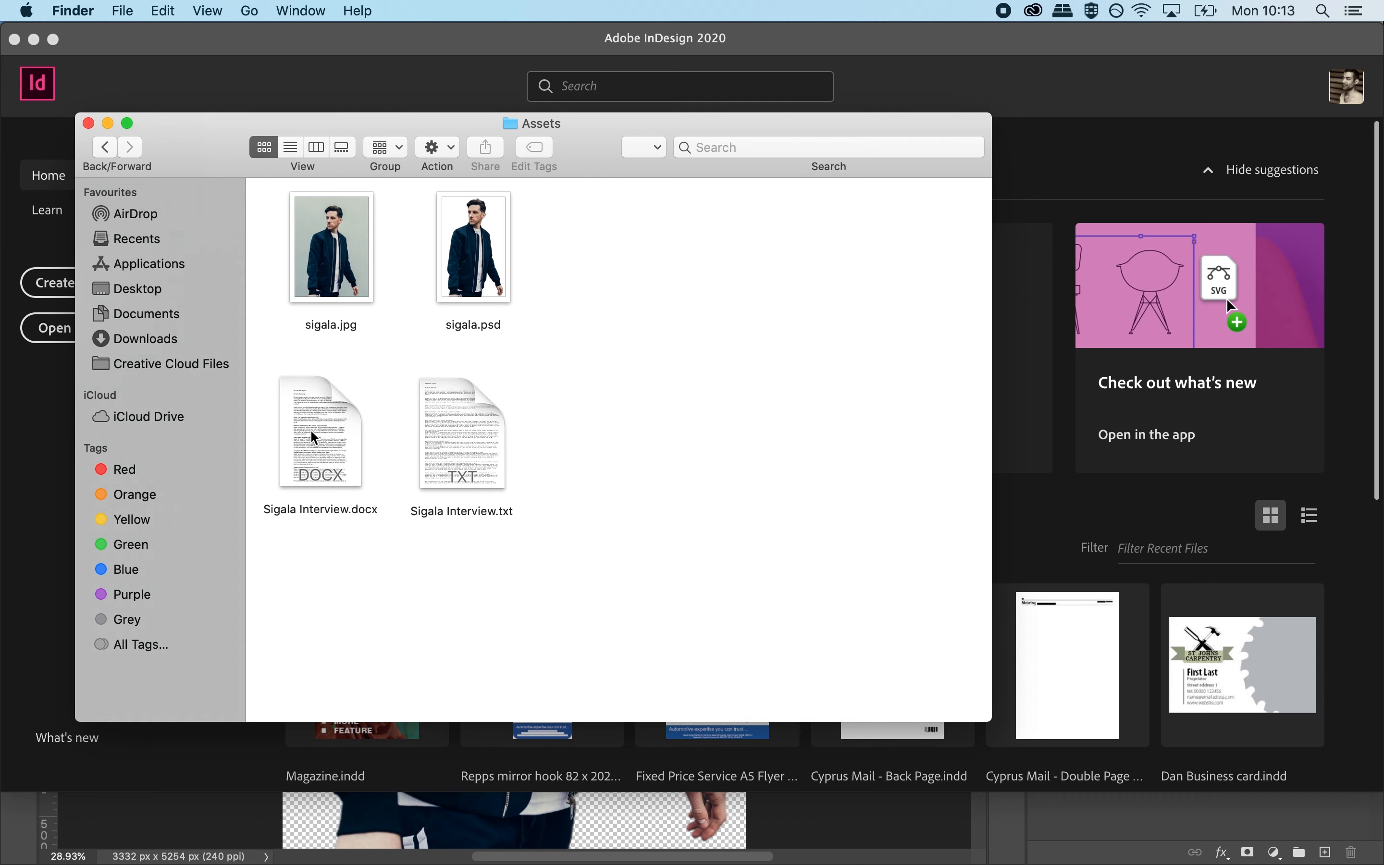
Review the assets: read Sigala Interview.txt, close it, then view sigala.psd and sigala.jpg in Photoshop.
double_click(458, 434)
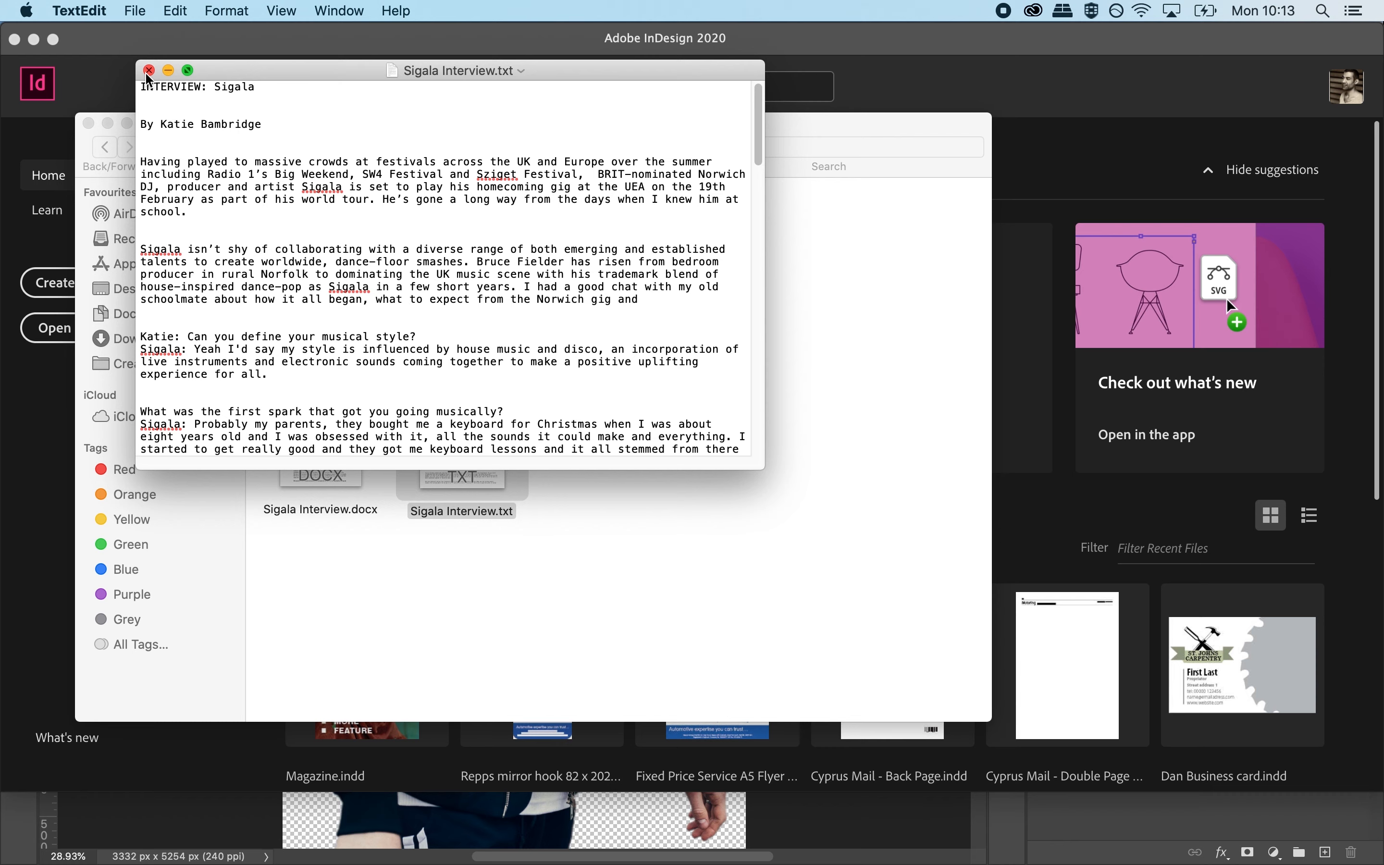
left_click(150, 70)
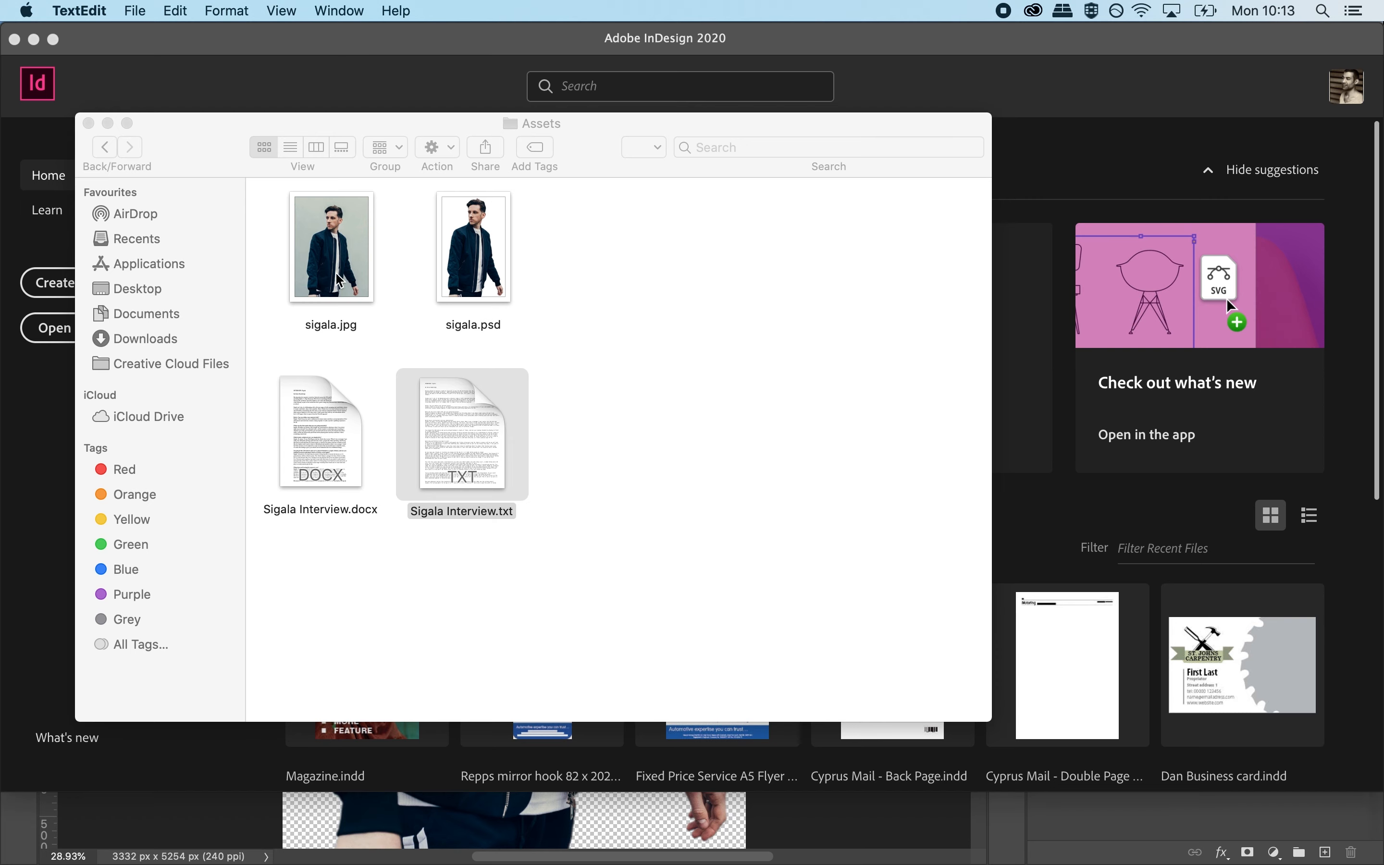
mouse_move(741, 863)
left_click(753, 848)
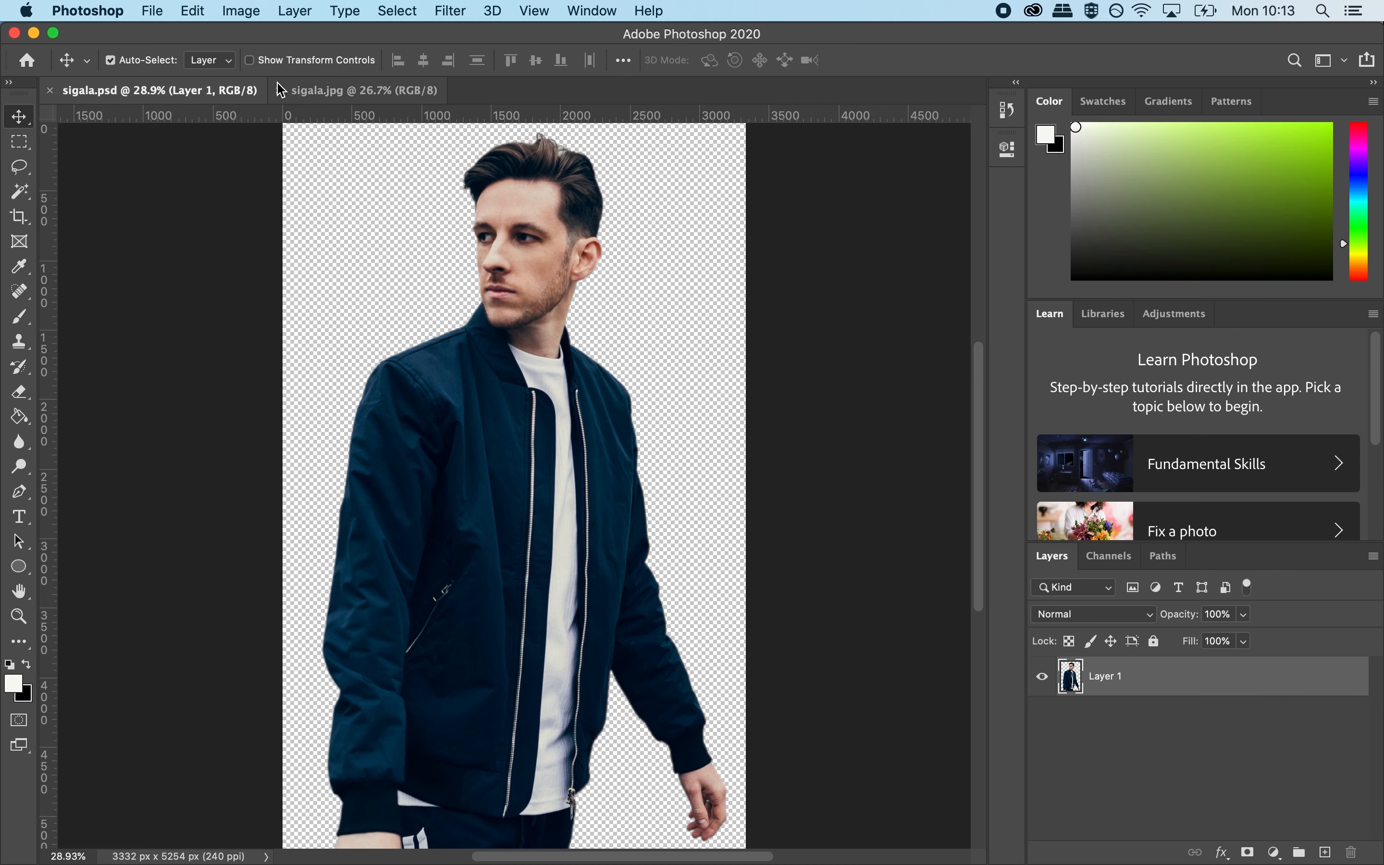
left_click(320, 92)
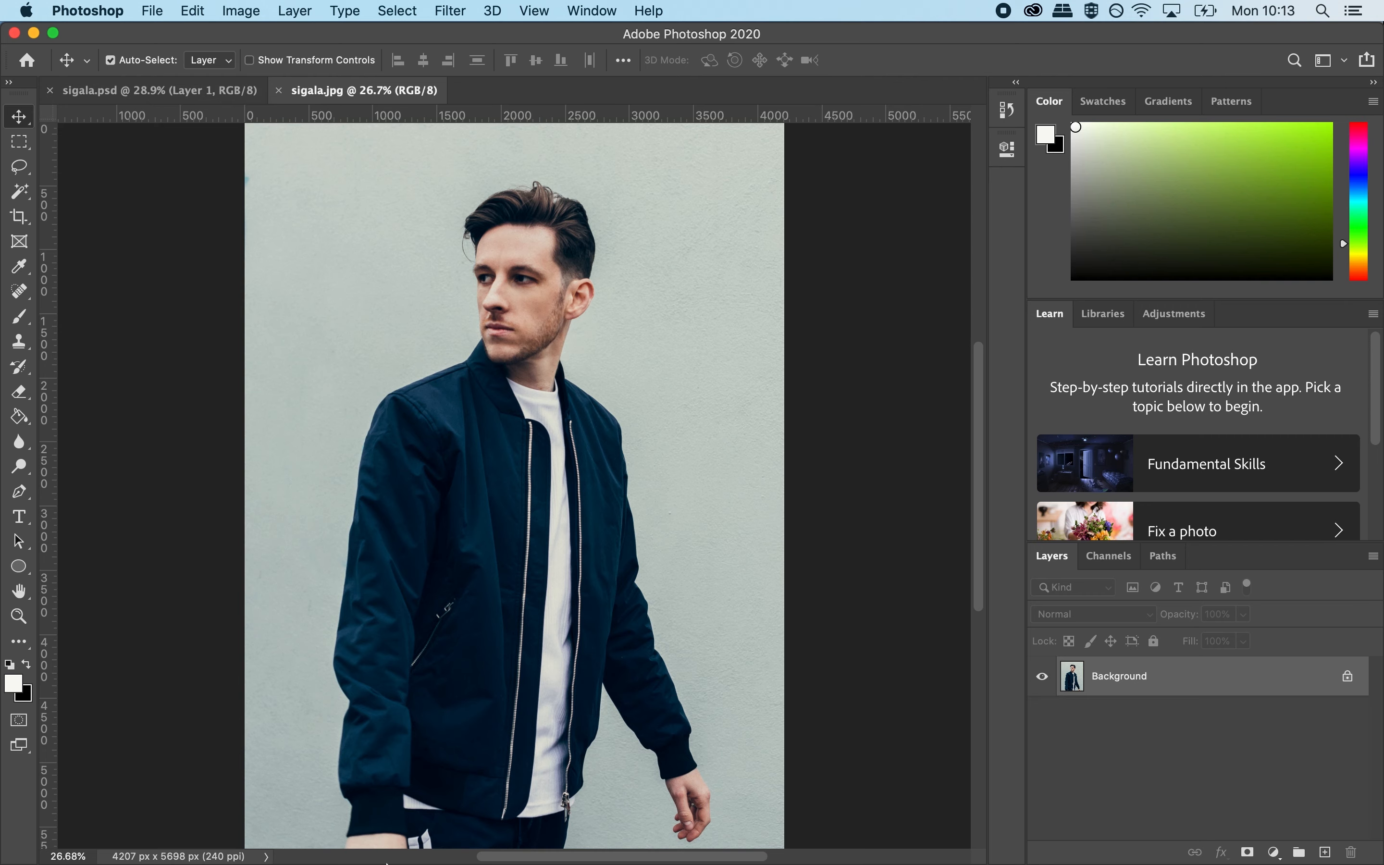
Switch to InDesign and create a 210 x 297 mm document with 2 facing pages, start number 2 and 5 columns.
mouse_move(389, 858)
left_click(794, 834)
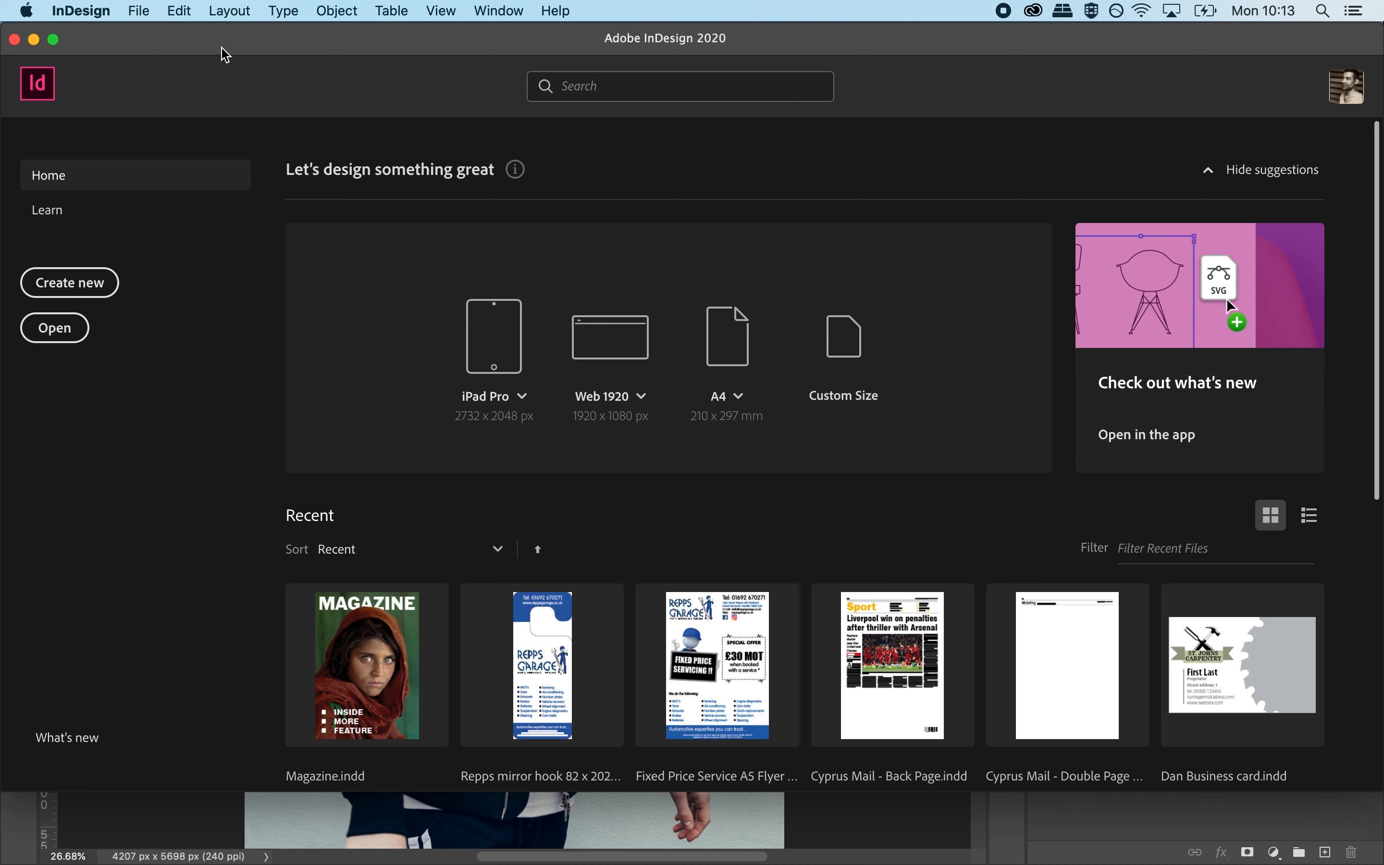
left_click(138, 14)
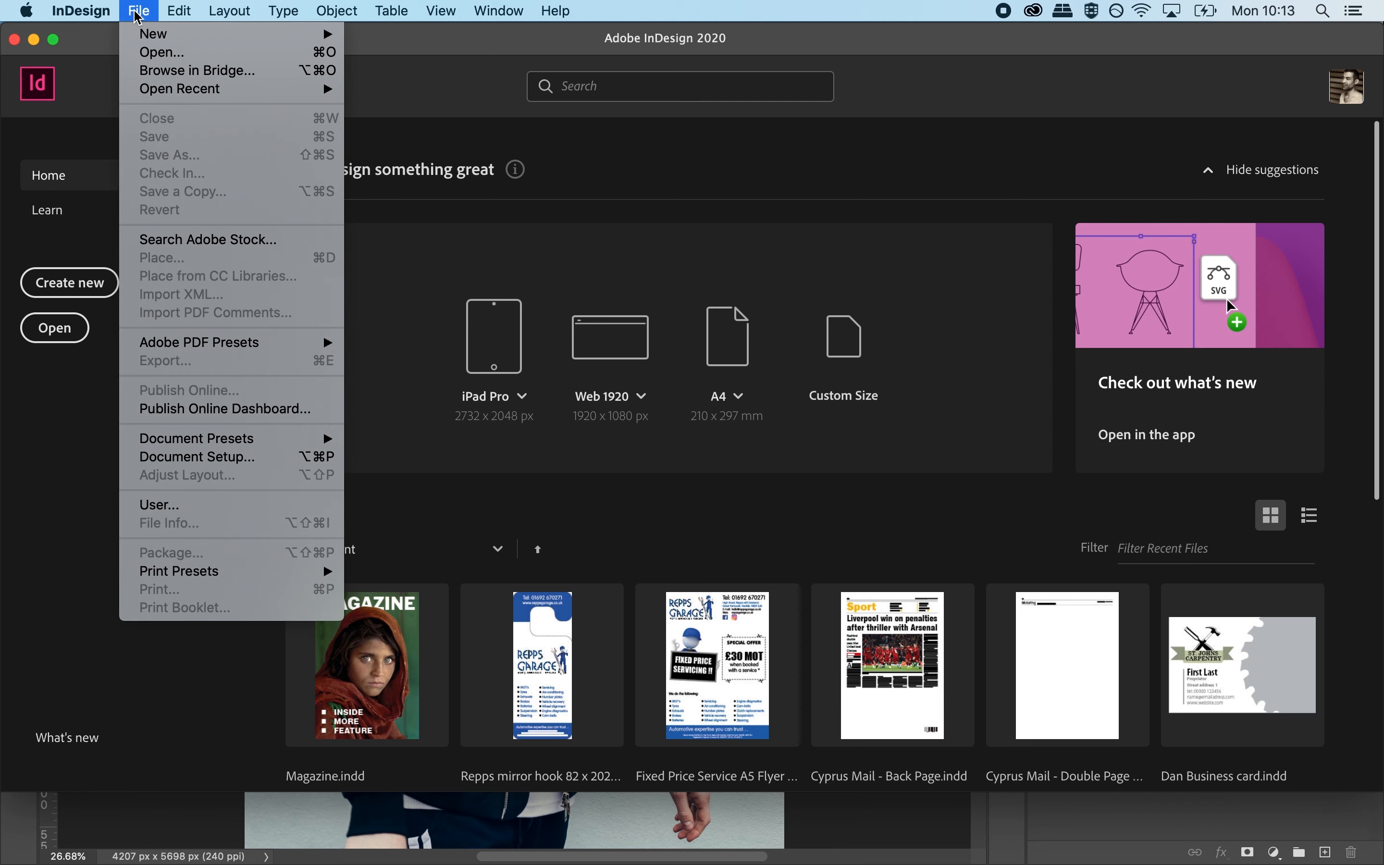
mouse_move(157, 37)
left_click(388, 41)
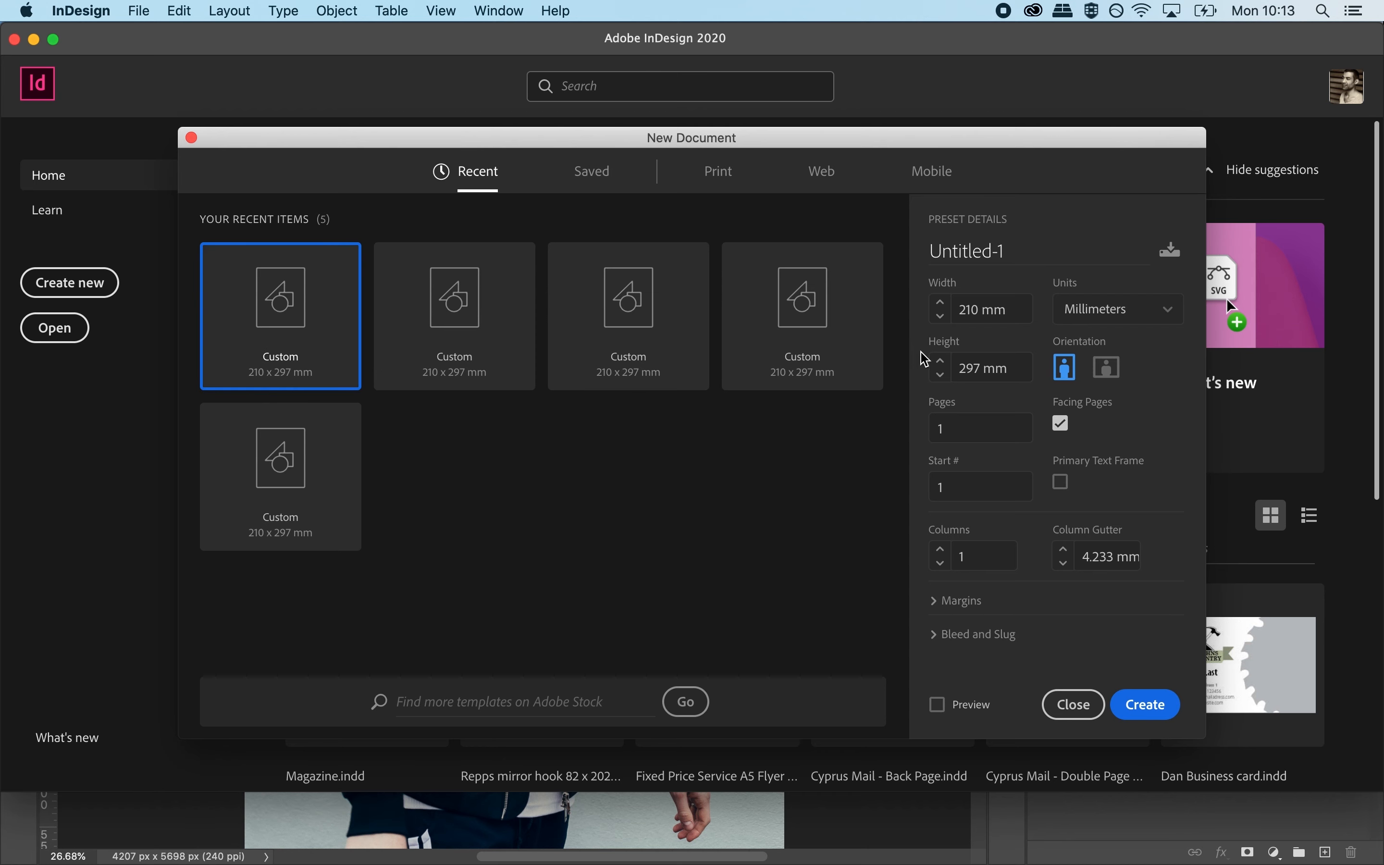
left_click(926, 433)
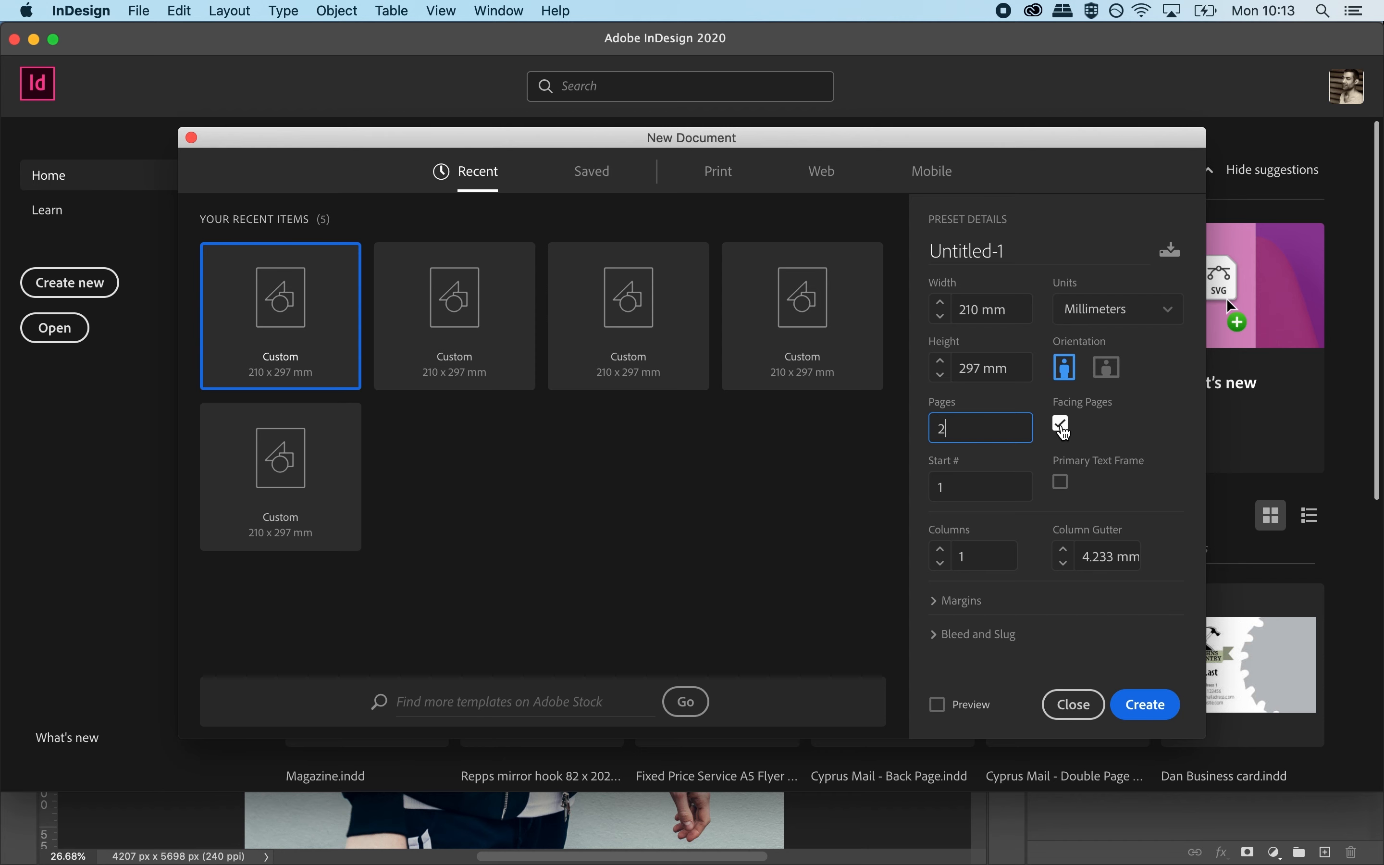
left_click(944, 486)
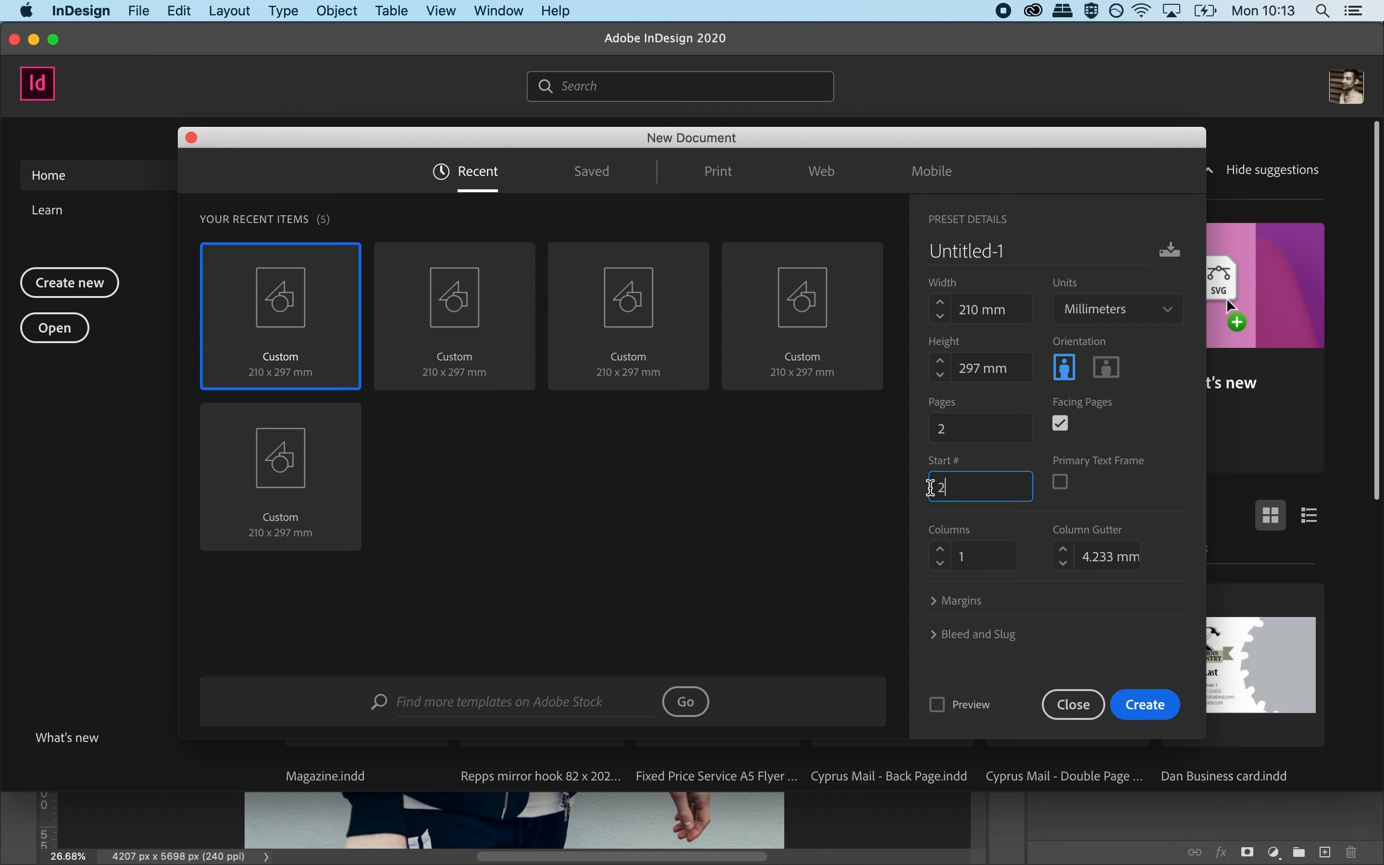
left_click(961, 556)
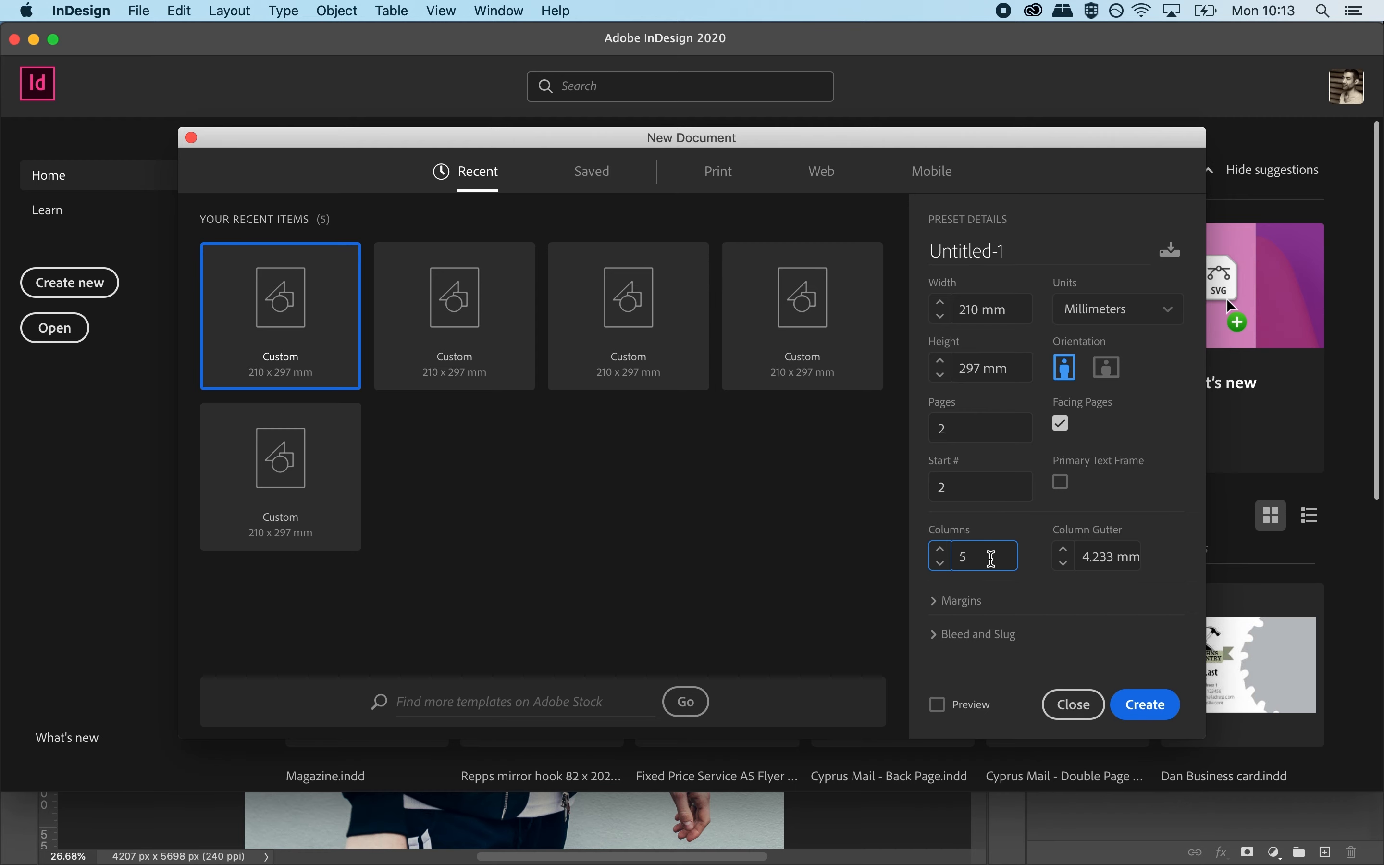
left_click(1147, 711)
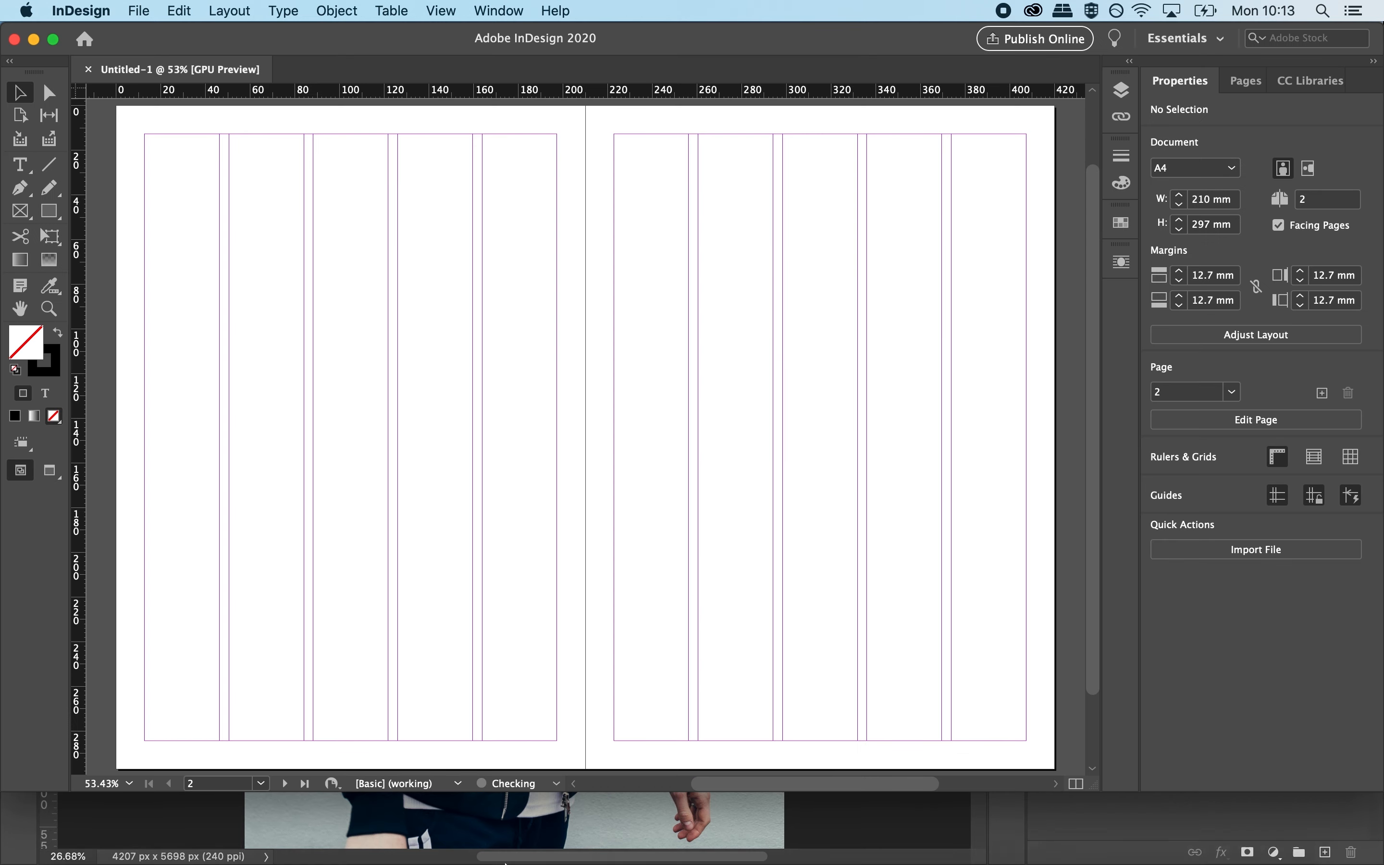
Switch to Chrome and review the Alignment slide in the page layout presentation.
mouse_move(501, 858)
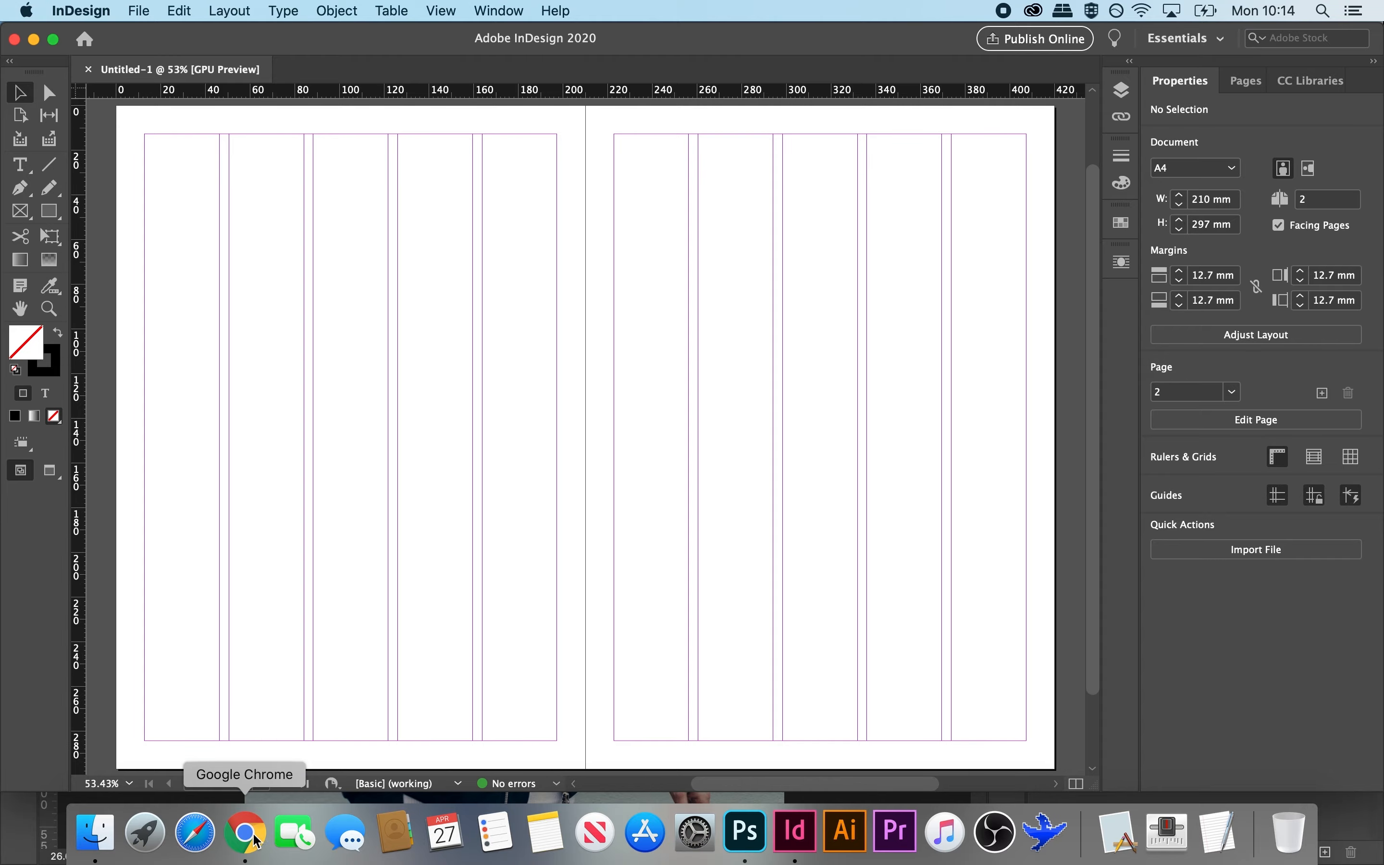
left_click(240, 833)
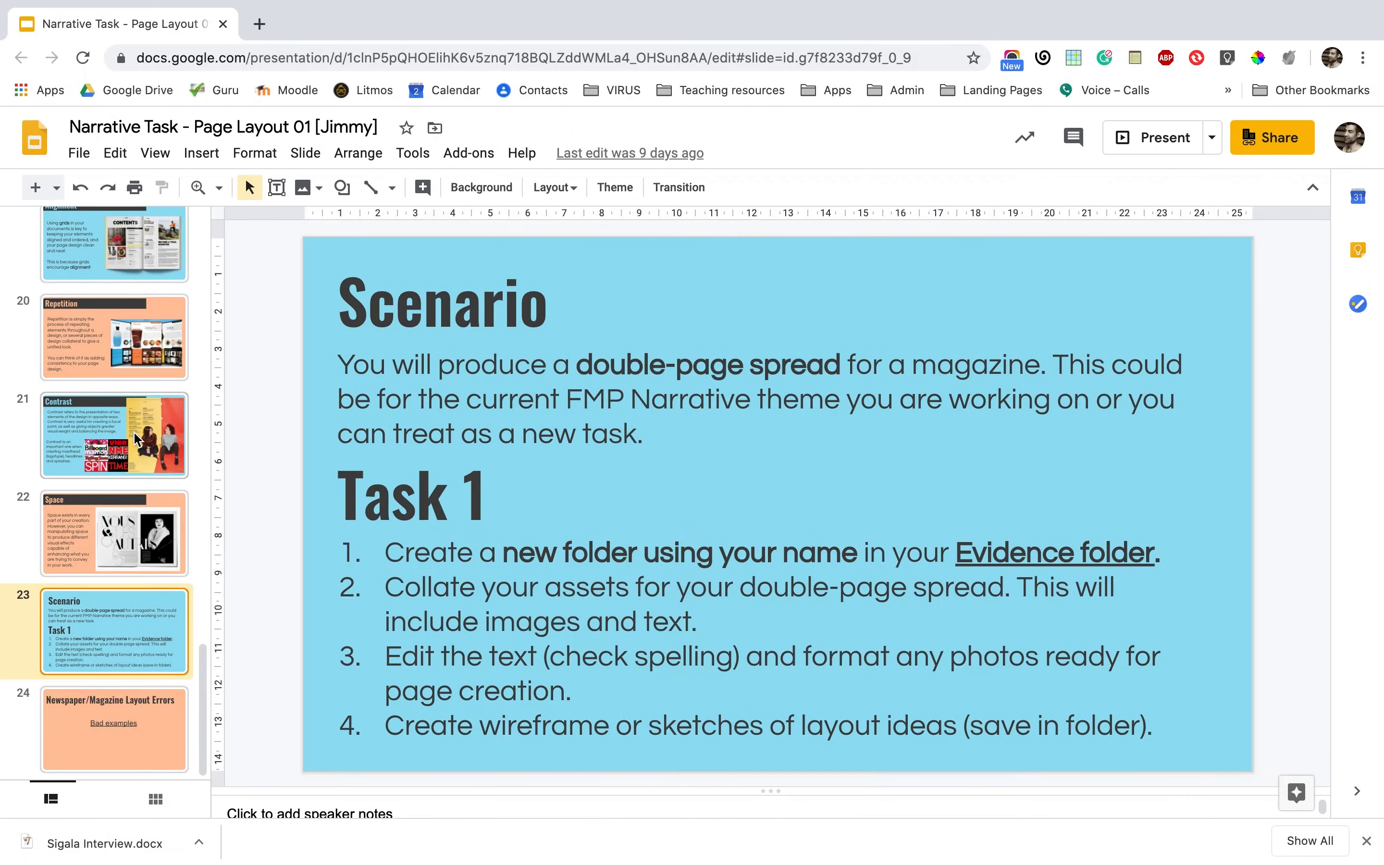
left_click_drag(210, 664, 213, 564)
left_click(92, 600)
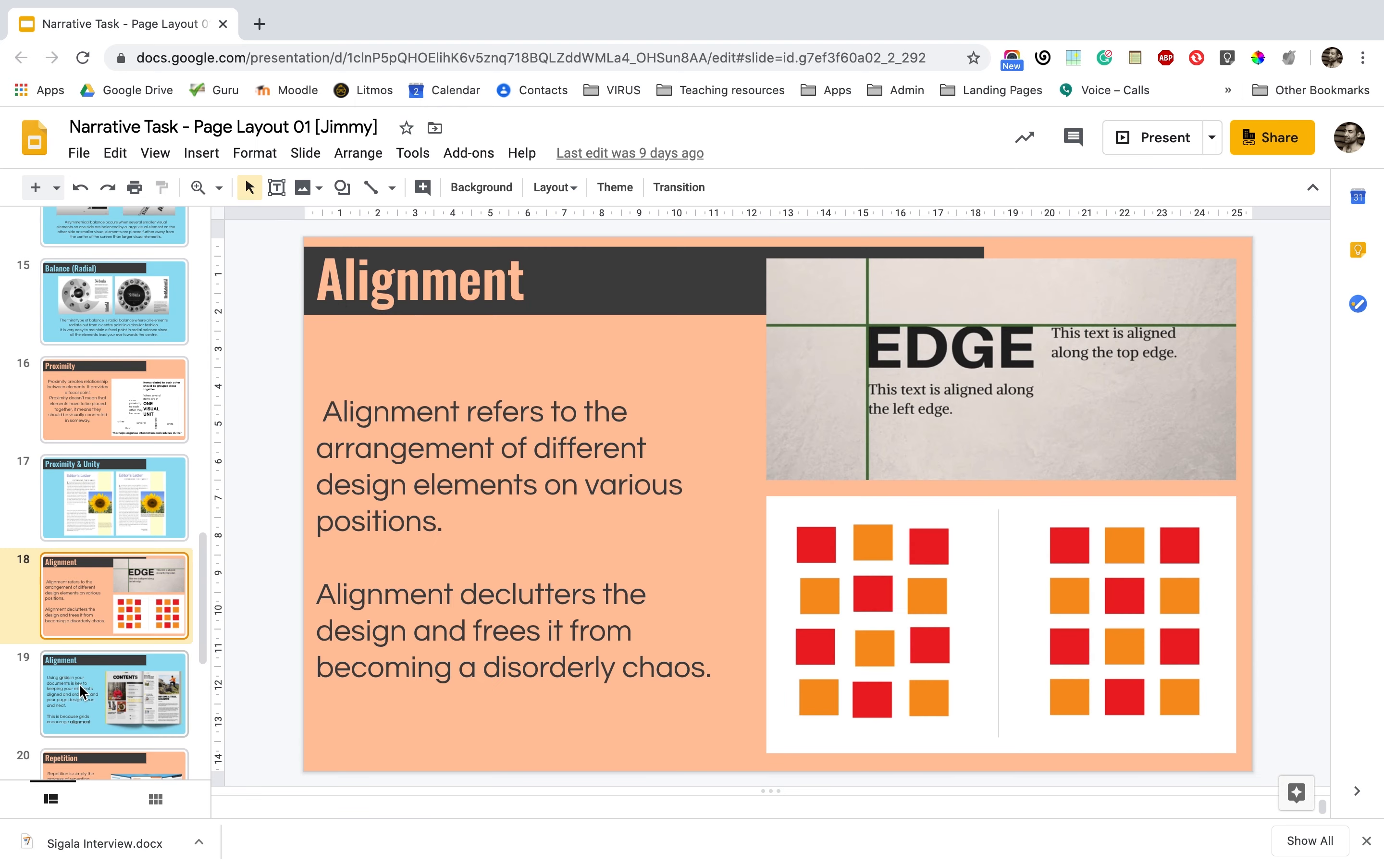
left_click_drag(208, 592, 223, 541)
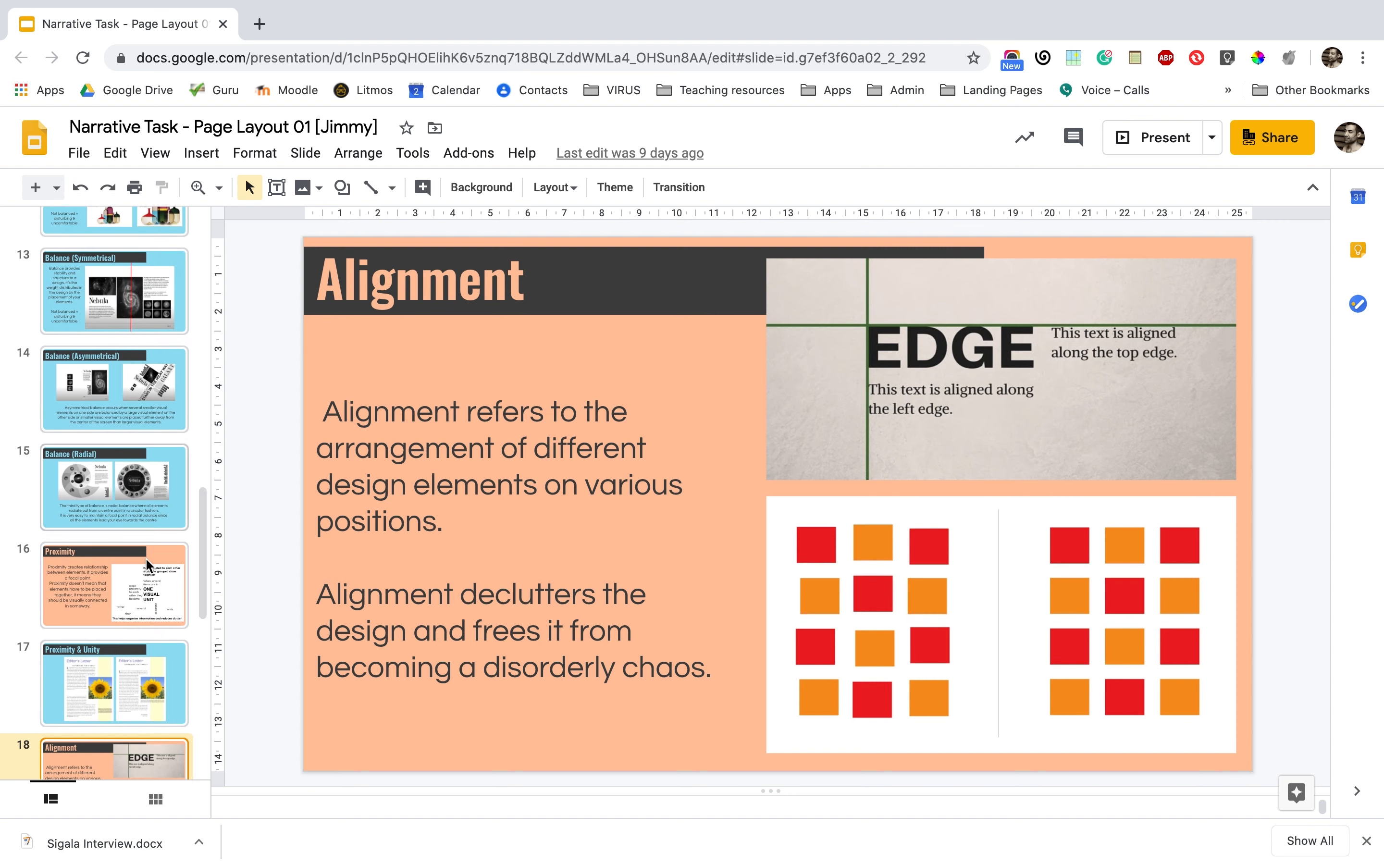
Return to InDesign and draw a text frame across all five columns of the first page, from about 52 mm down to the bottom margin.
mouse_move(295, 863)
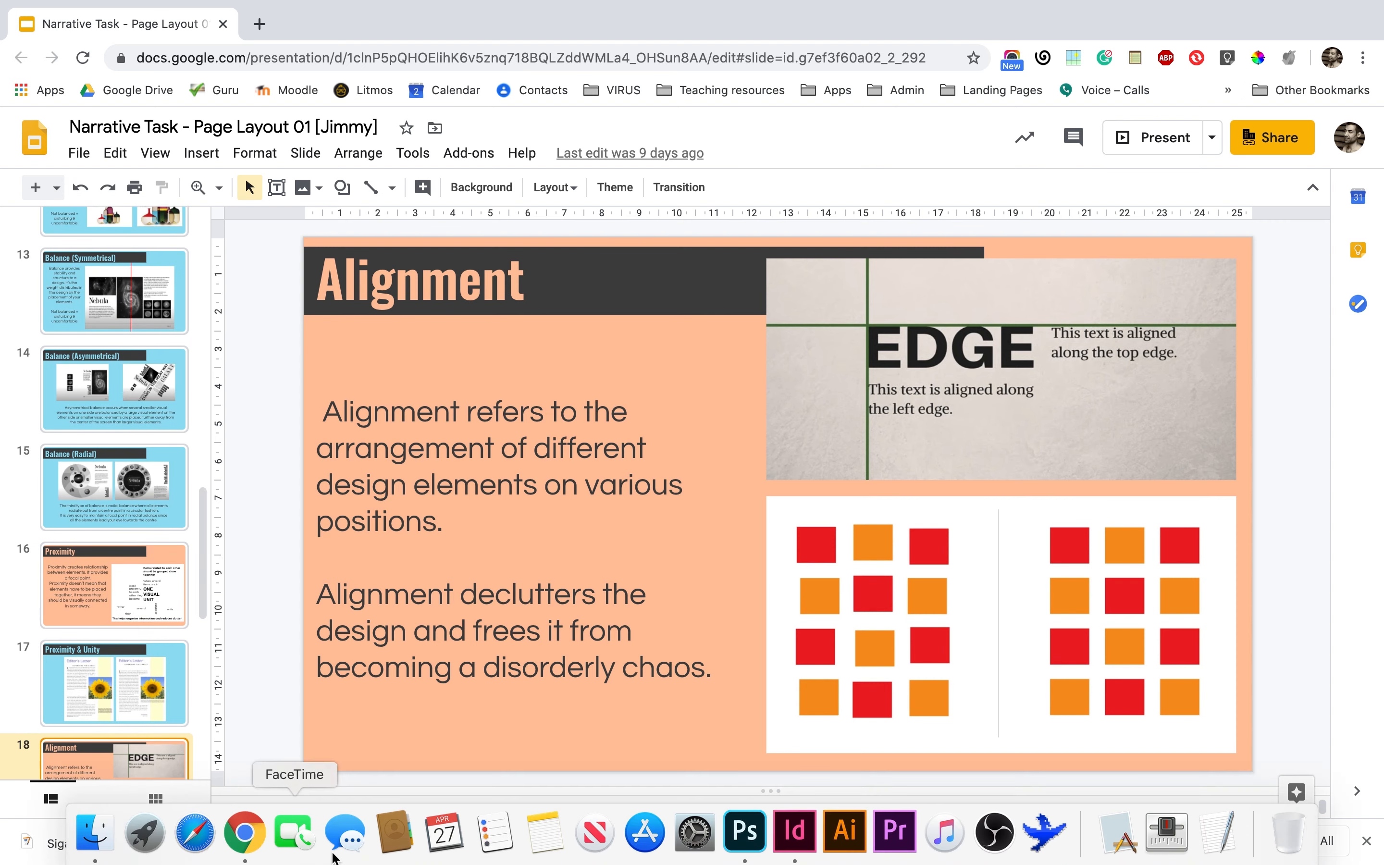
left_click(794, 832)
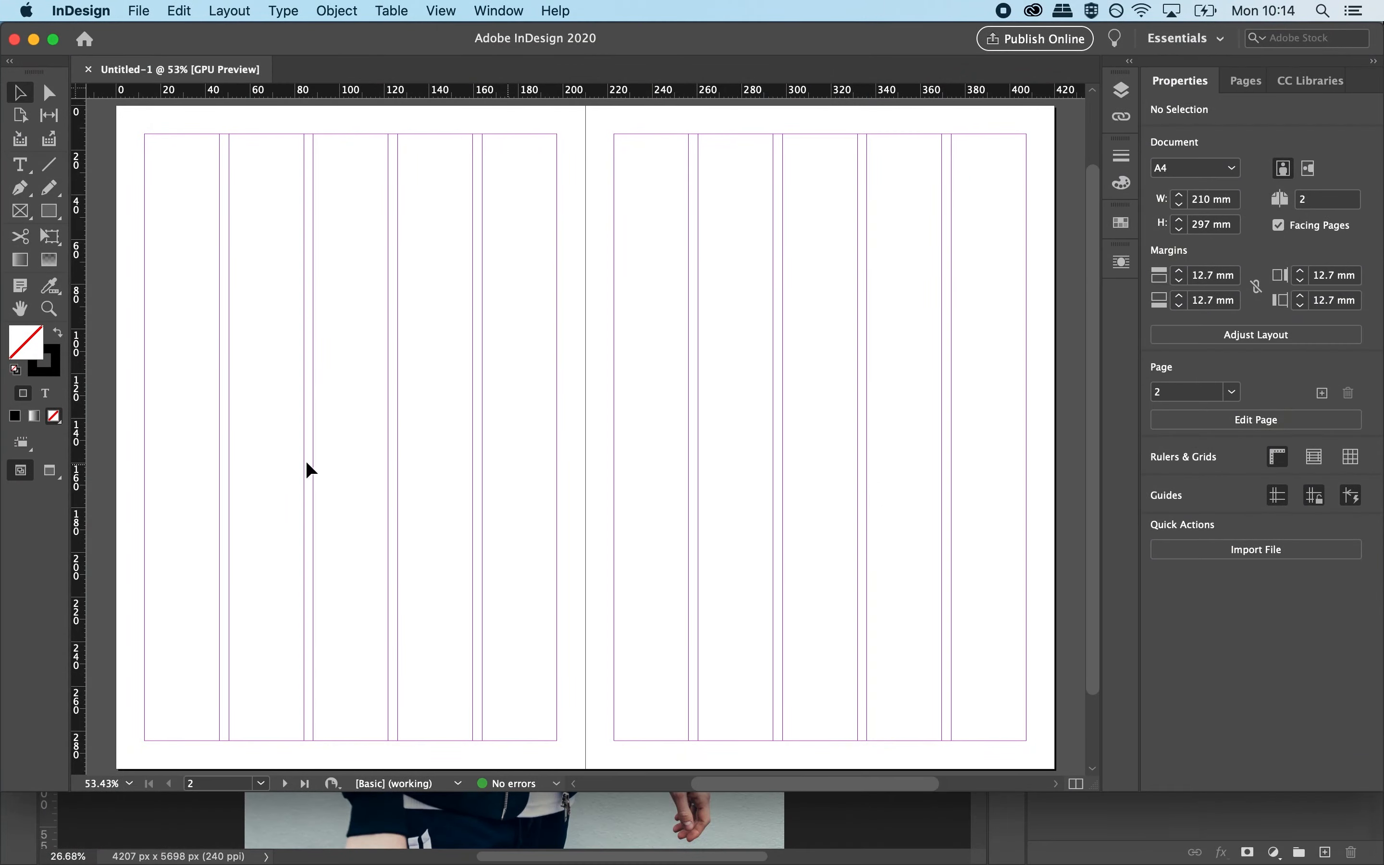
left_click(20, 172)
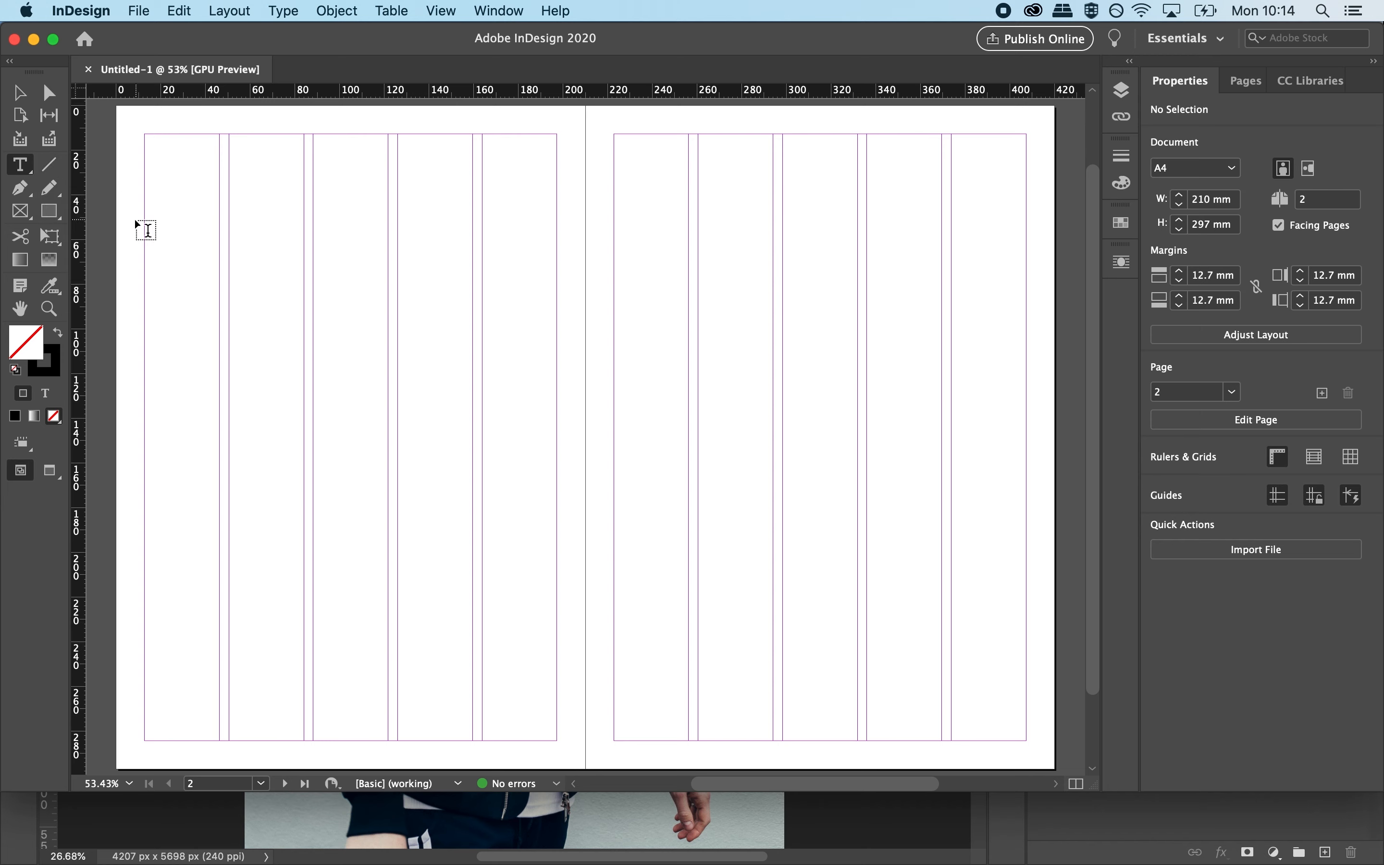
left_click_drag(145, 222, 556, 741)
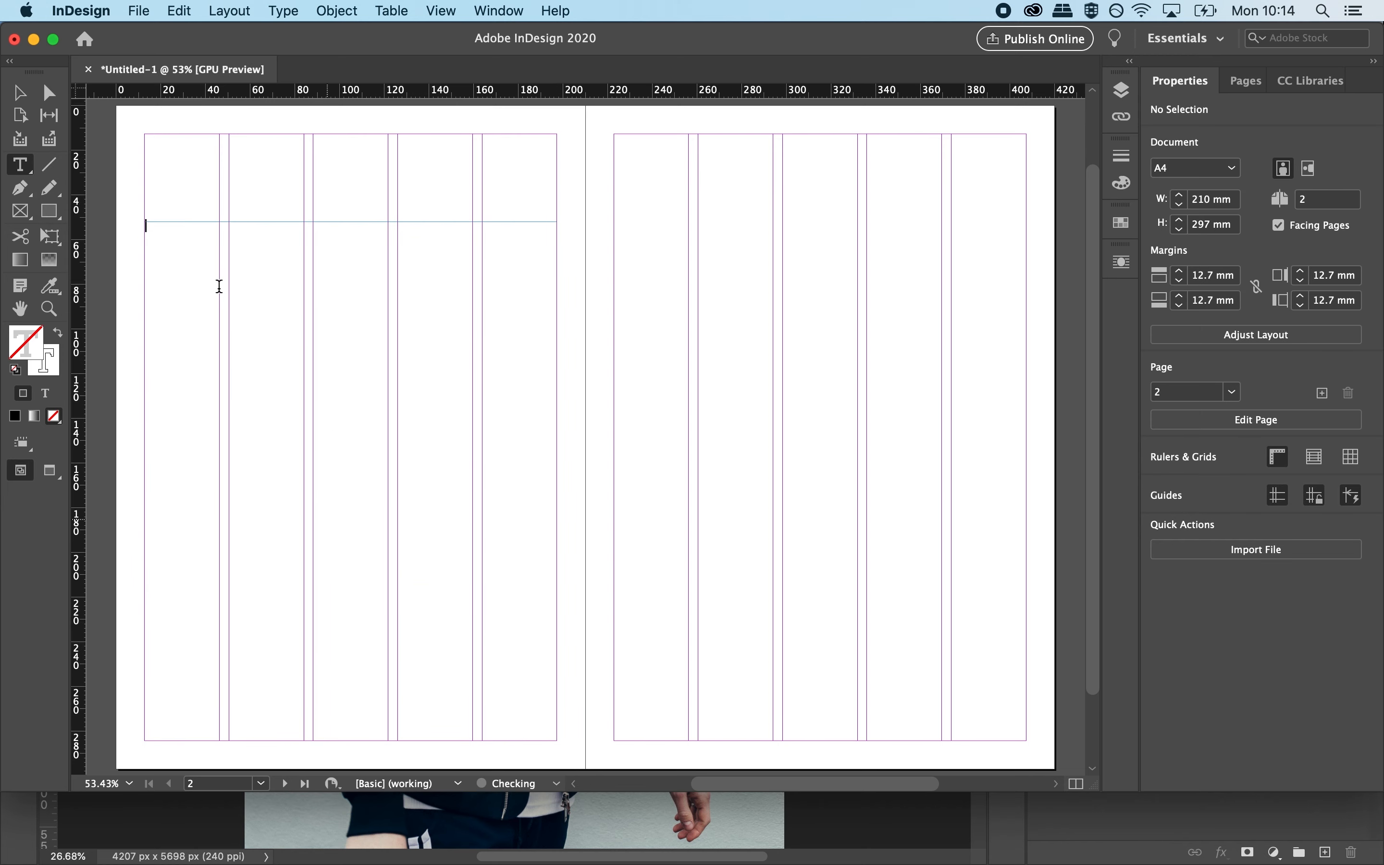
Place Sigala Interview.txt from Documents > Access Work Files > Magazine Folder > Assets into the text frame and split the frame into 2 columns.
left_click(139, 11)
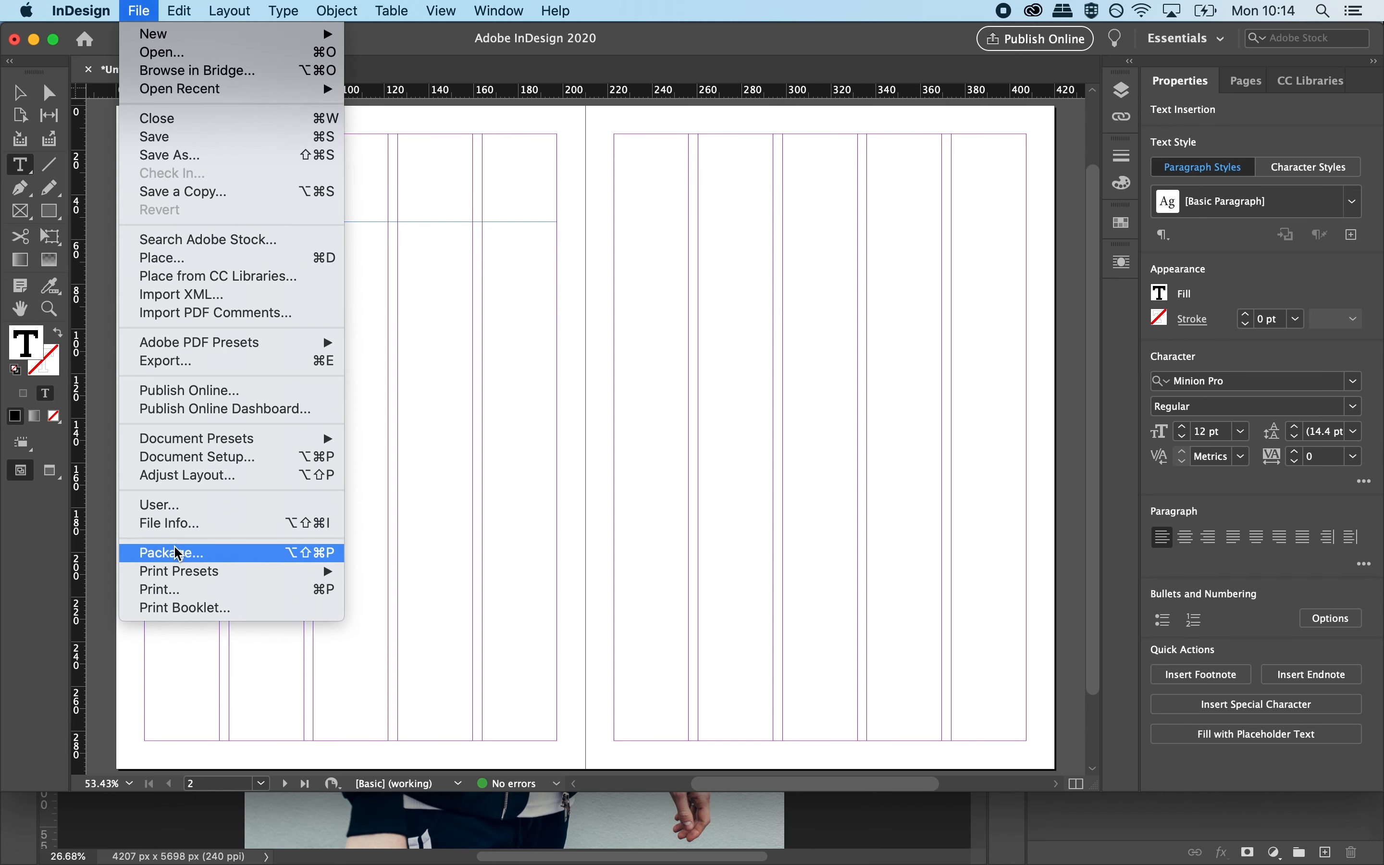
left_click(179, 261)
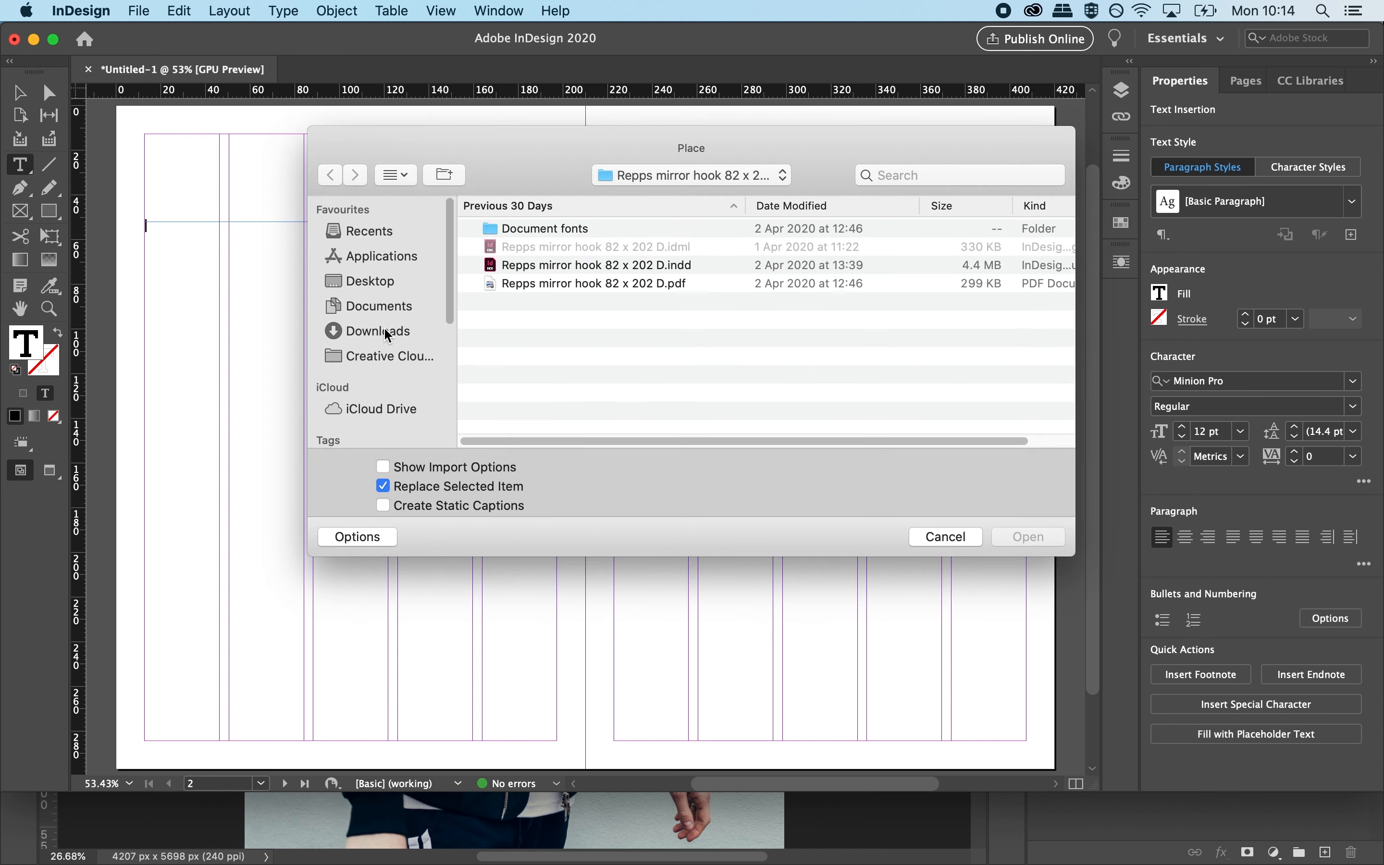
left_click(378, 309)
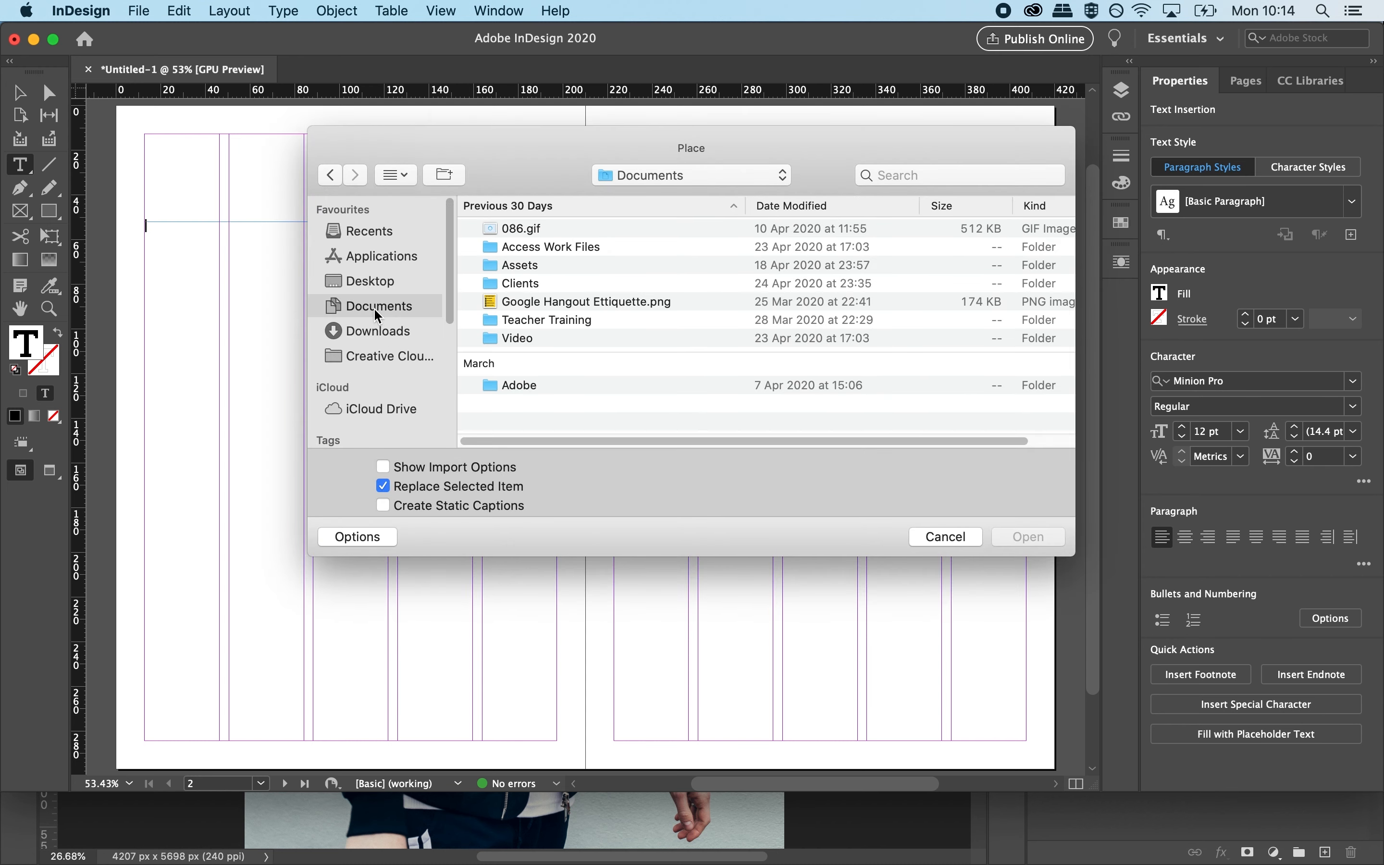
double_click(543, 247)
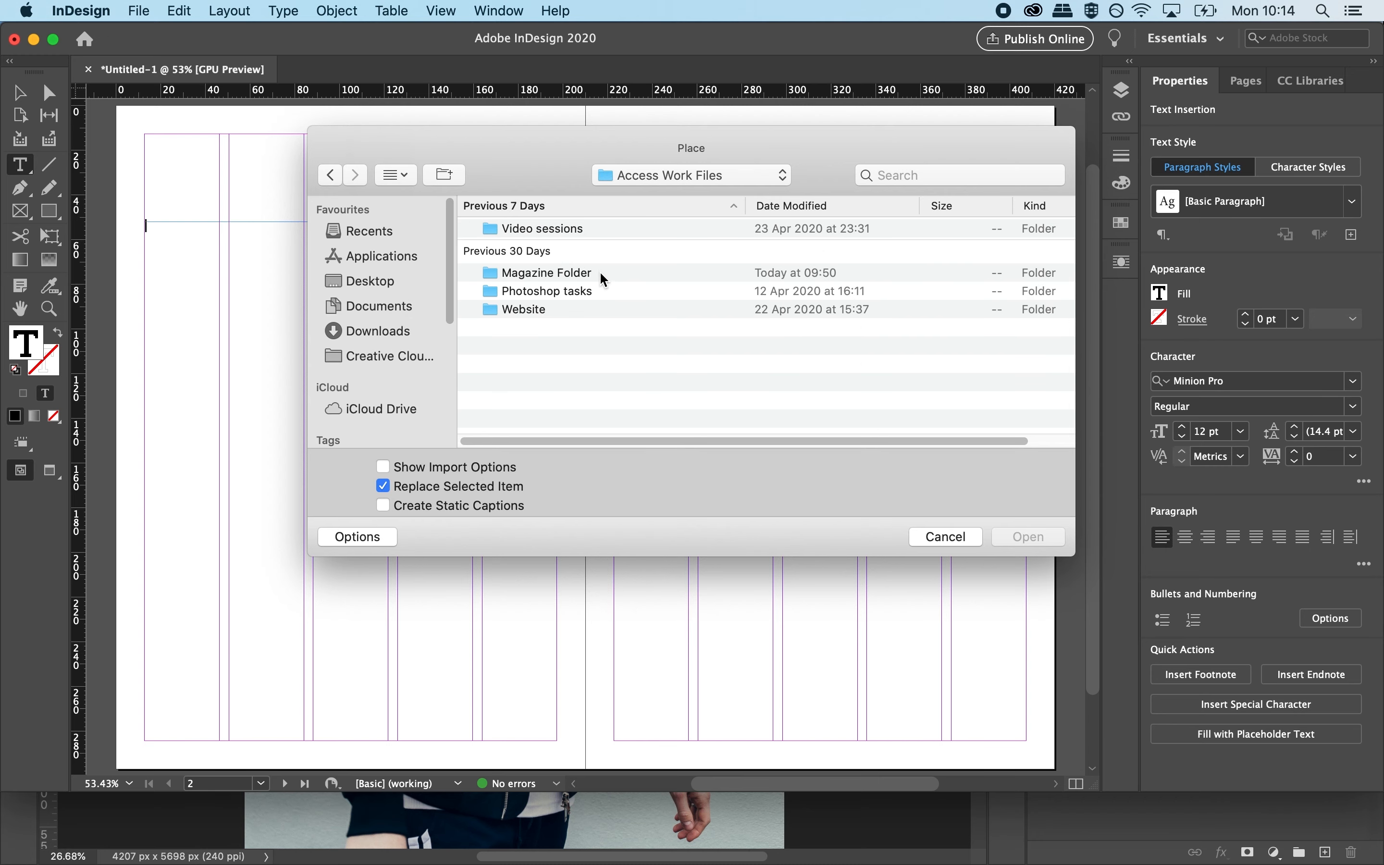
double_click(547, 279)
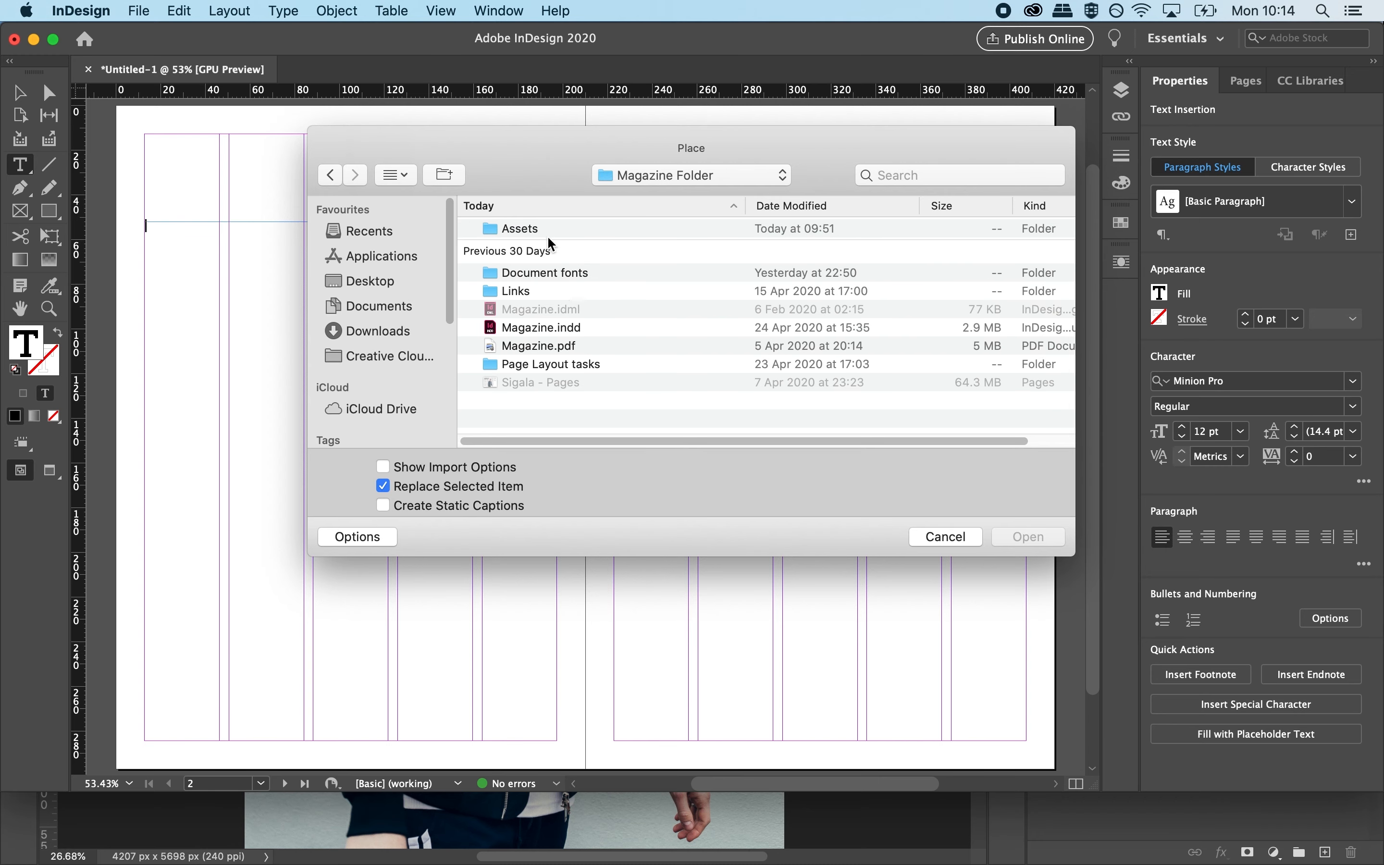
double_click(520, 228)
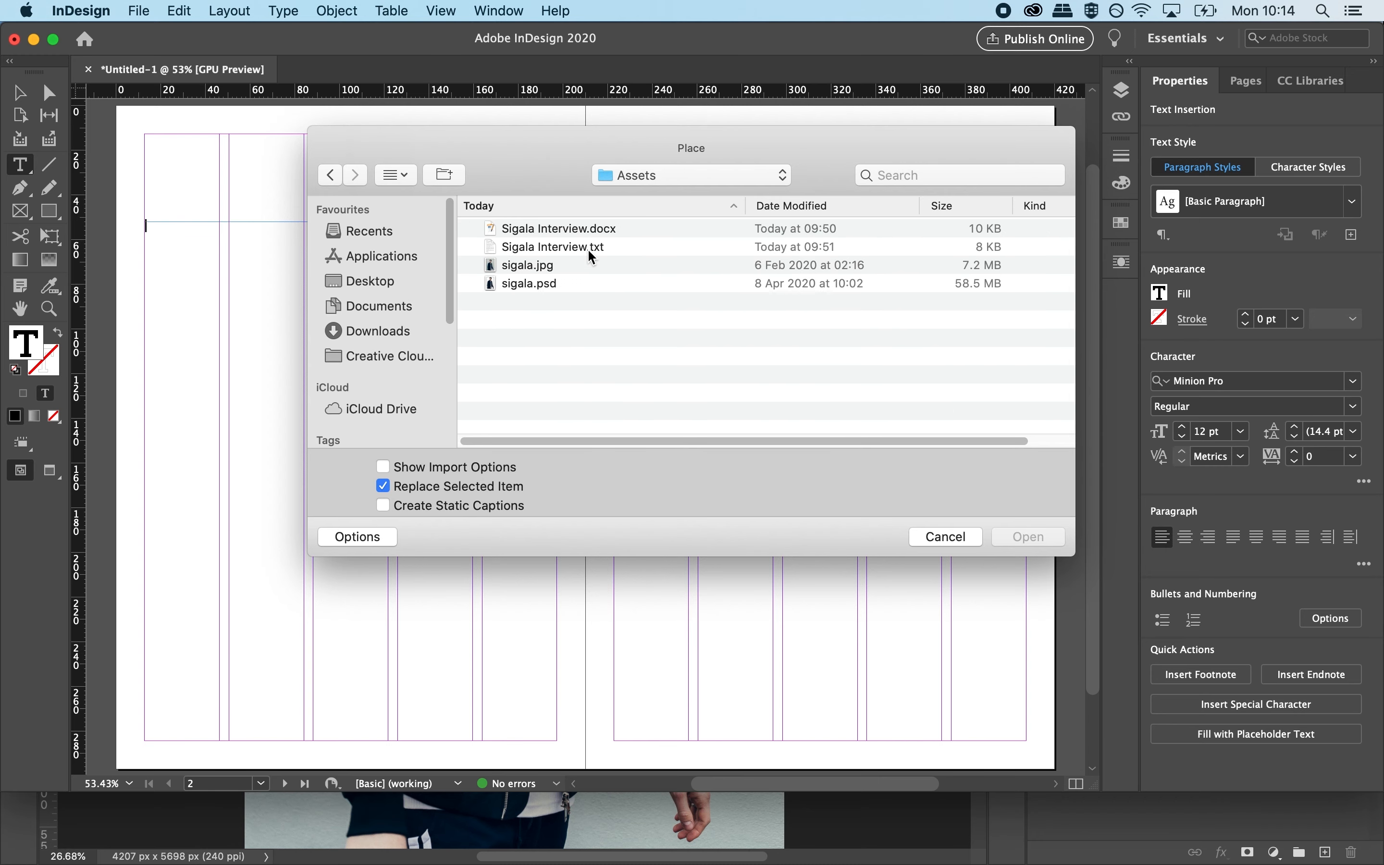
double_click(547, 249)
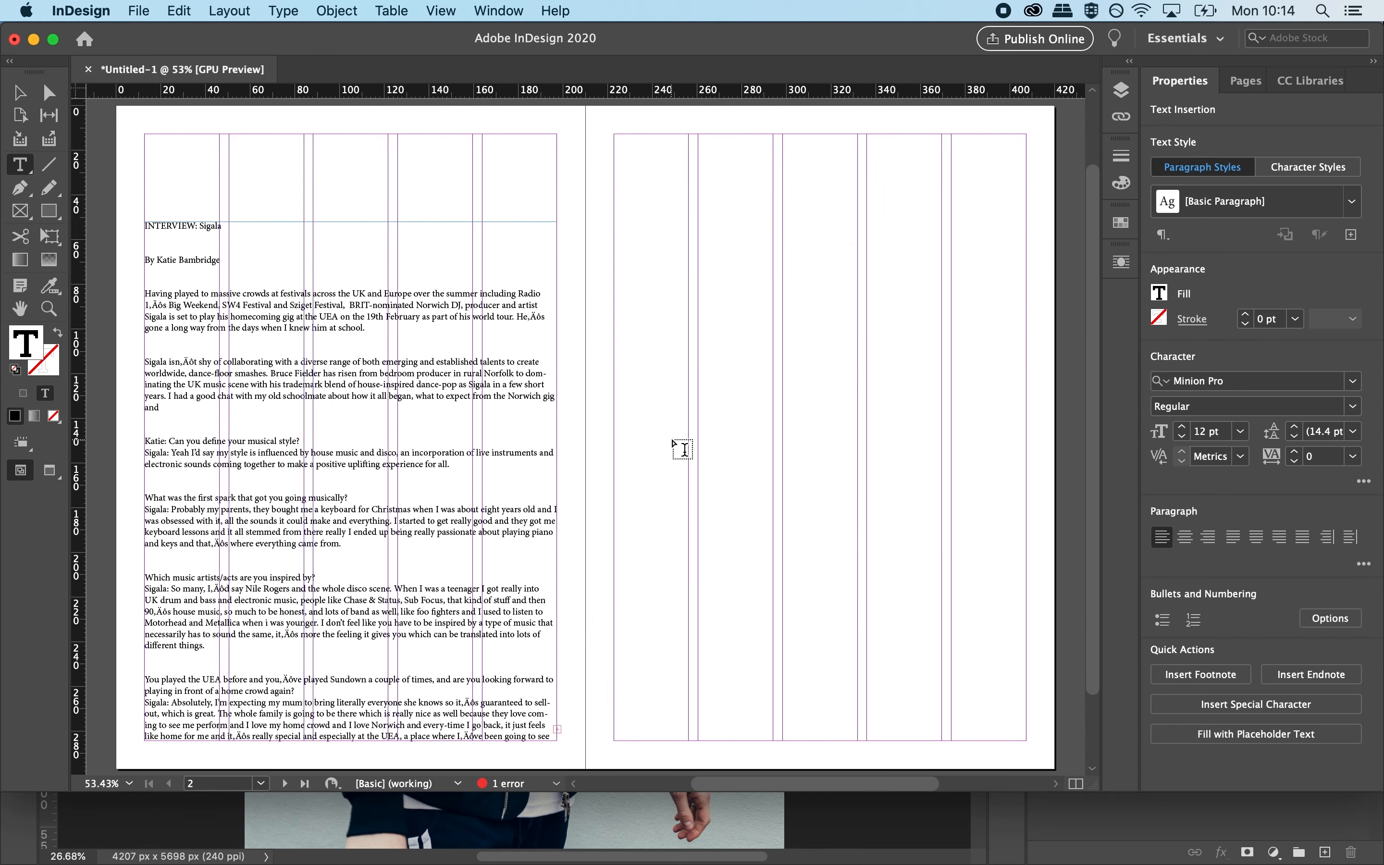
left_click(19, 92)
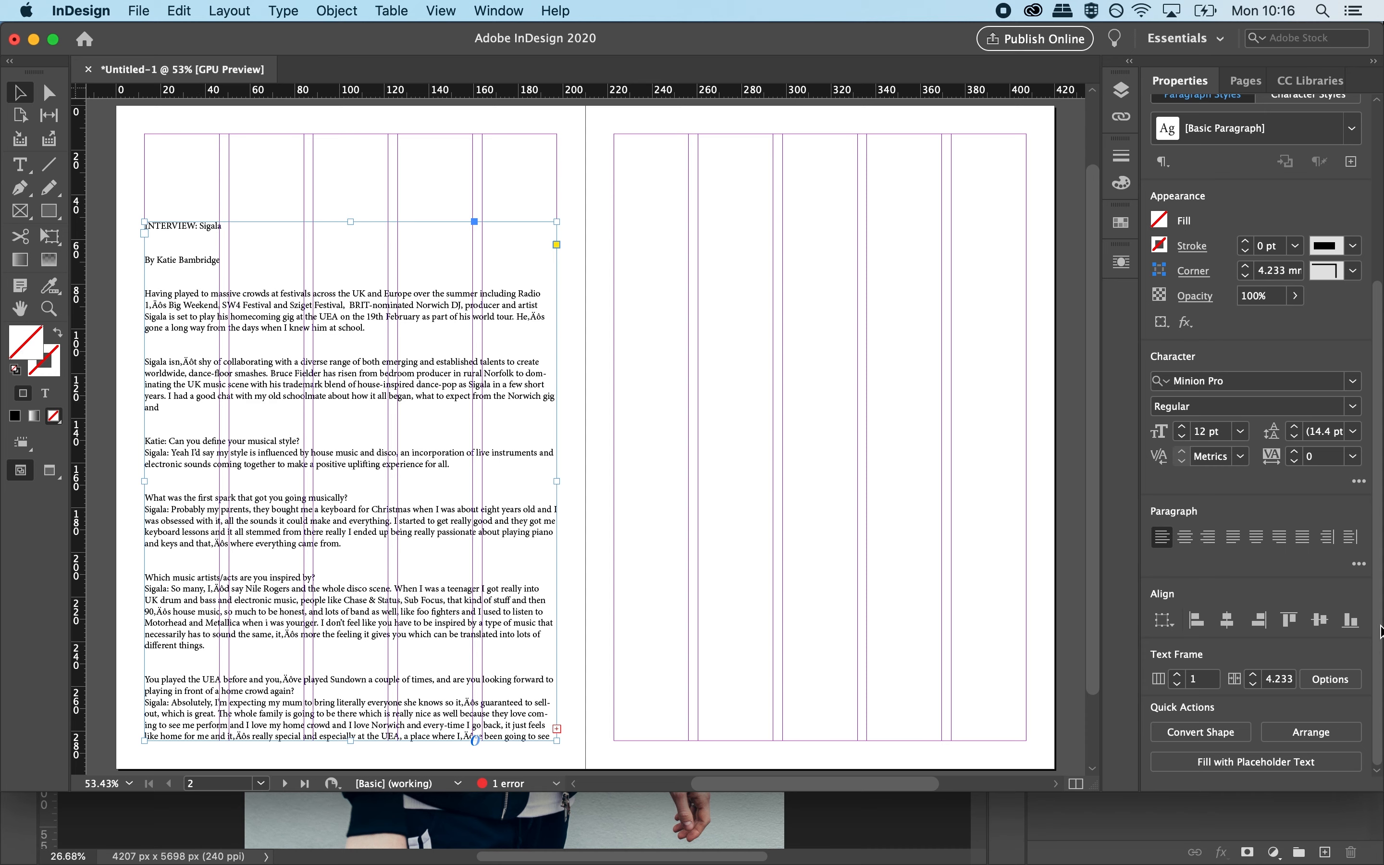
left_click(1179, 676)
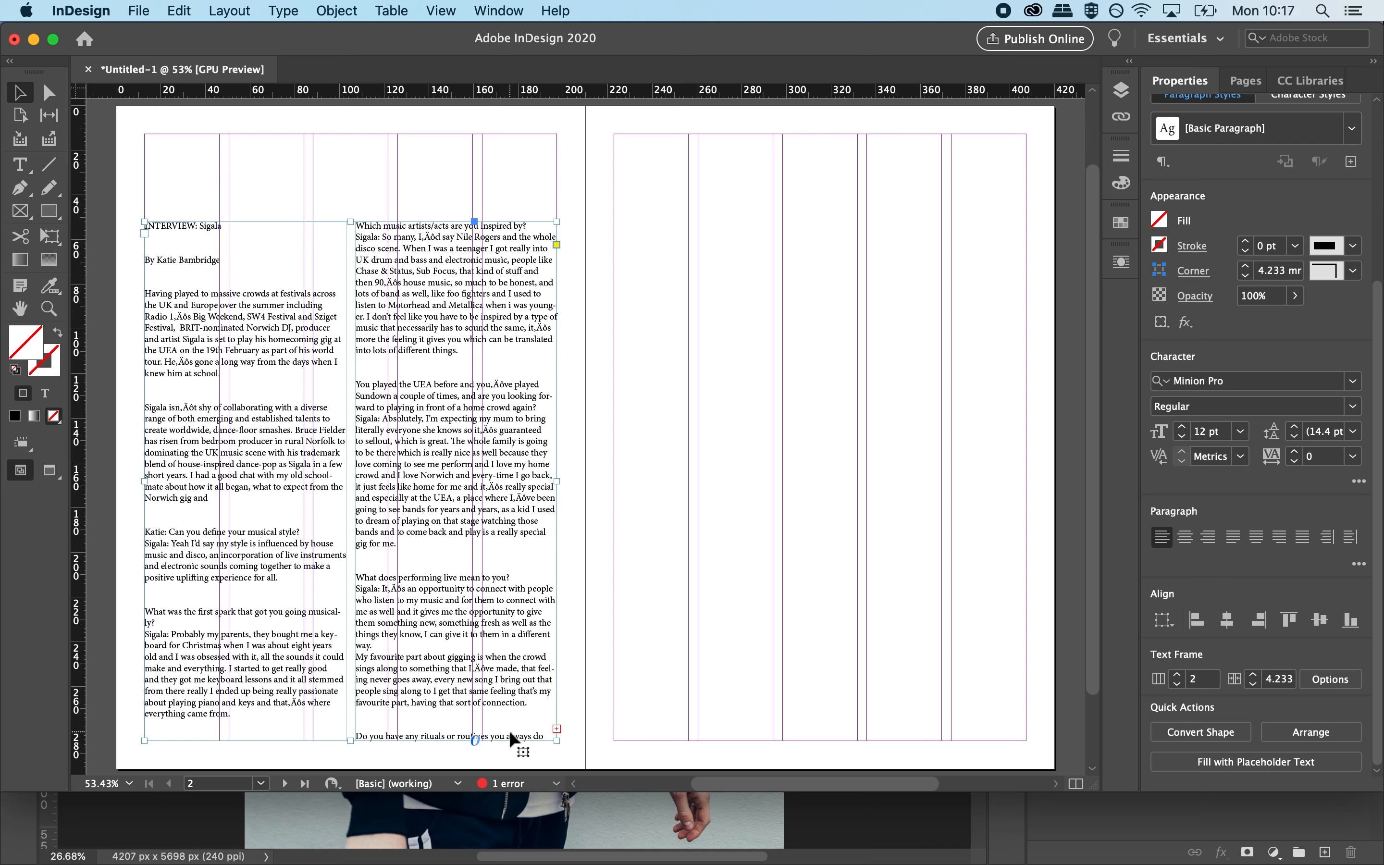
Thread the overset text into a matching frame on the facing page, about 185 x 232 mm, and split that frame into 2 columns.
left_click(556, 727)
left_click(627, 218)
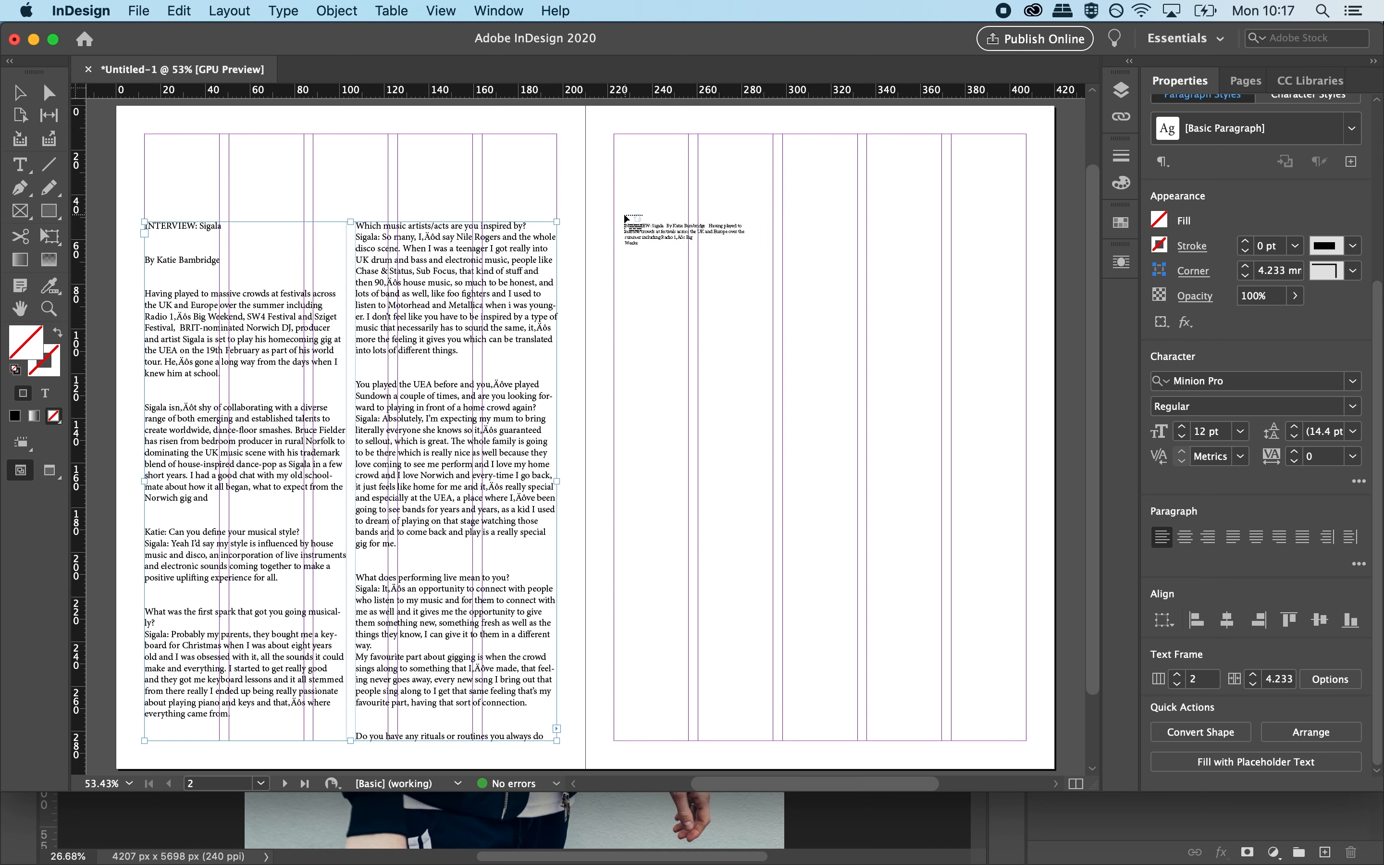
left_click(617, 222)
left_click_drag(688, 481, 1026, 482)
left_click(1178, 688)
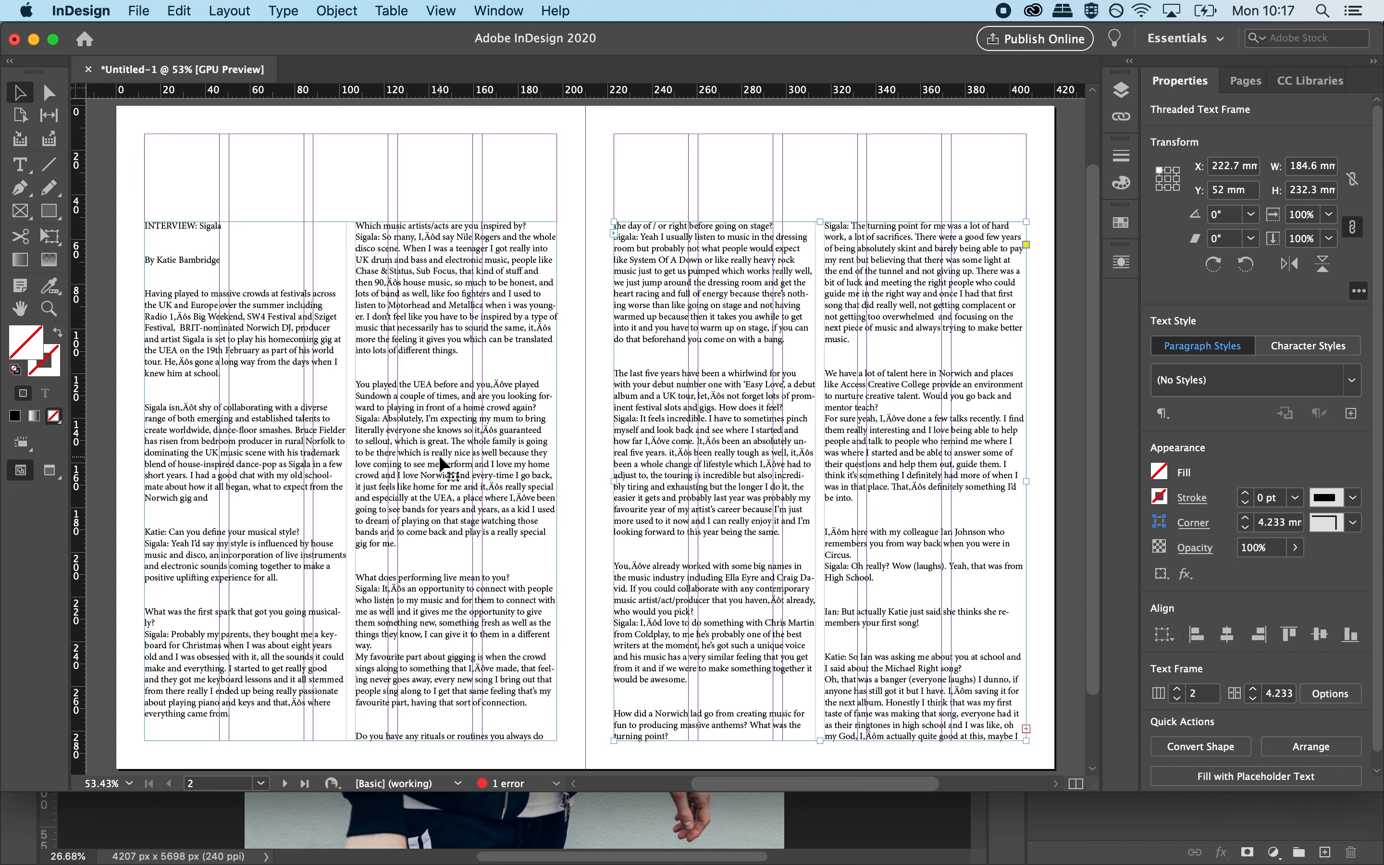
Select all the interview text across both threaded frames and set its font to Arial Regular.
double_click(457, 463)
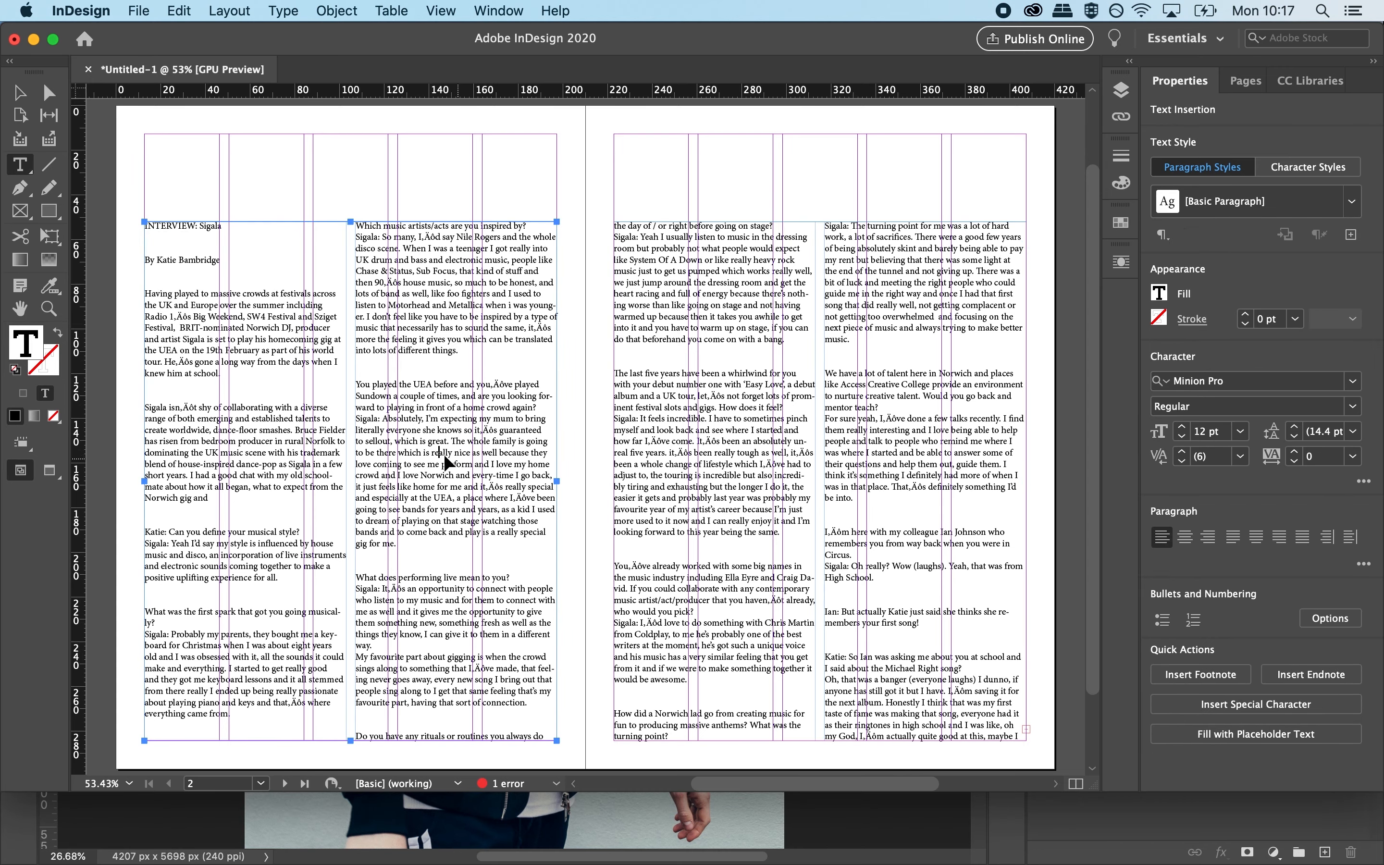
key("super+a")
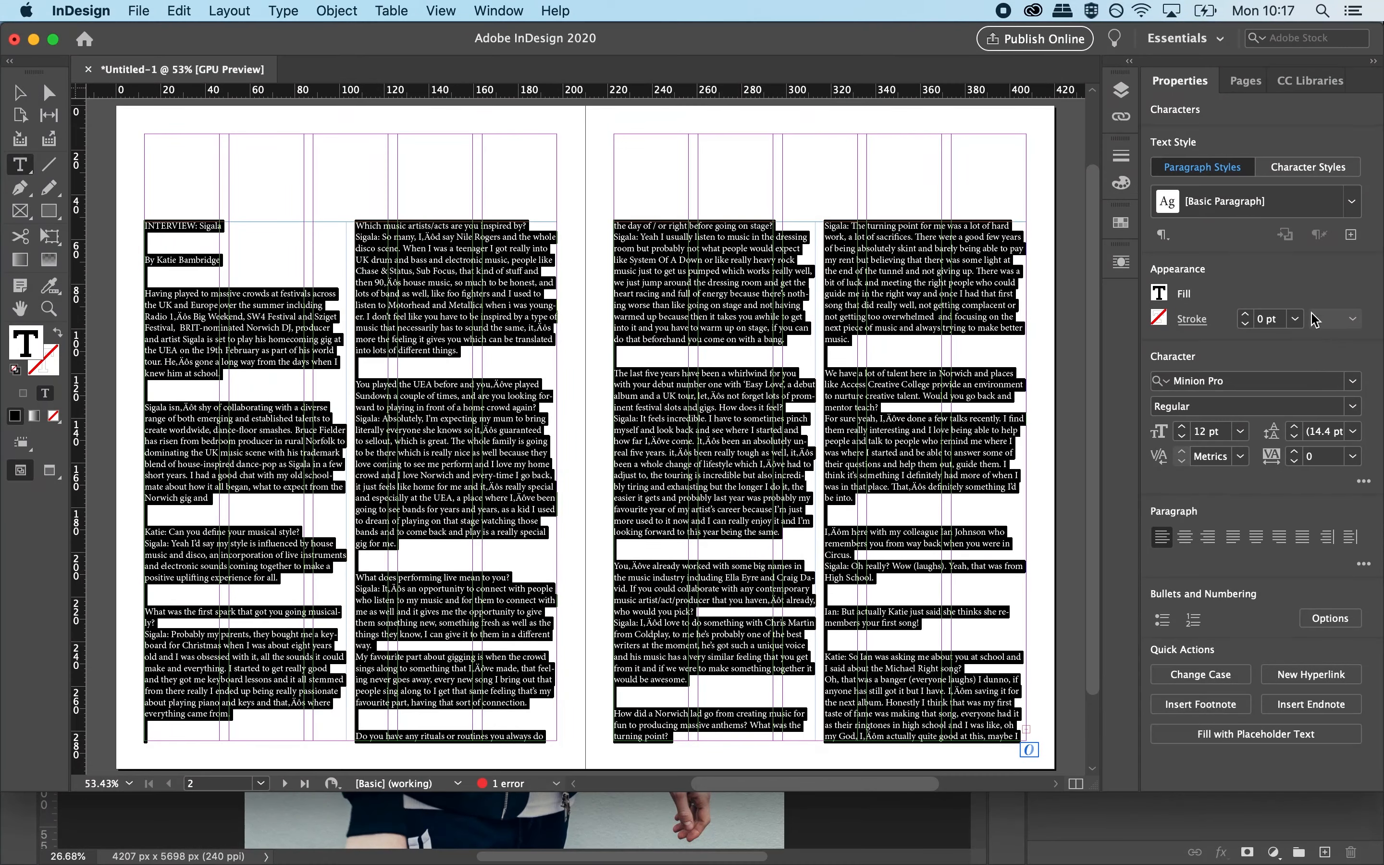
left_click(1351, 383)
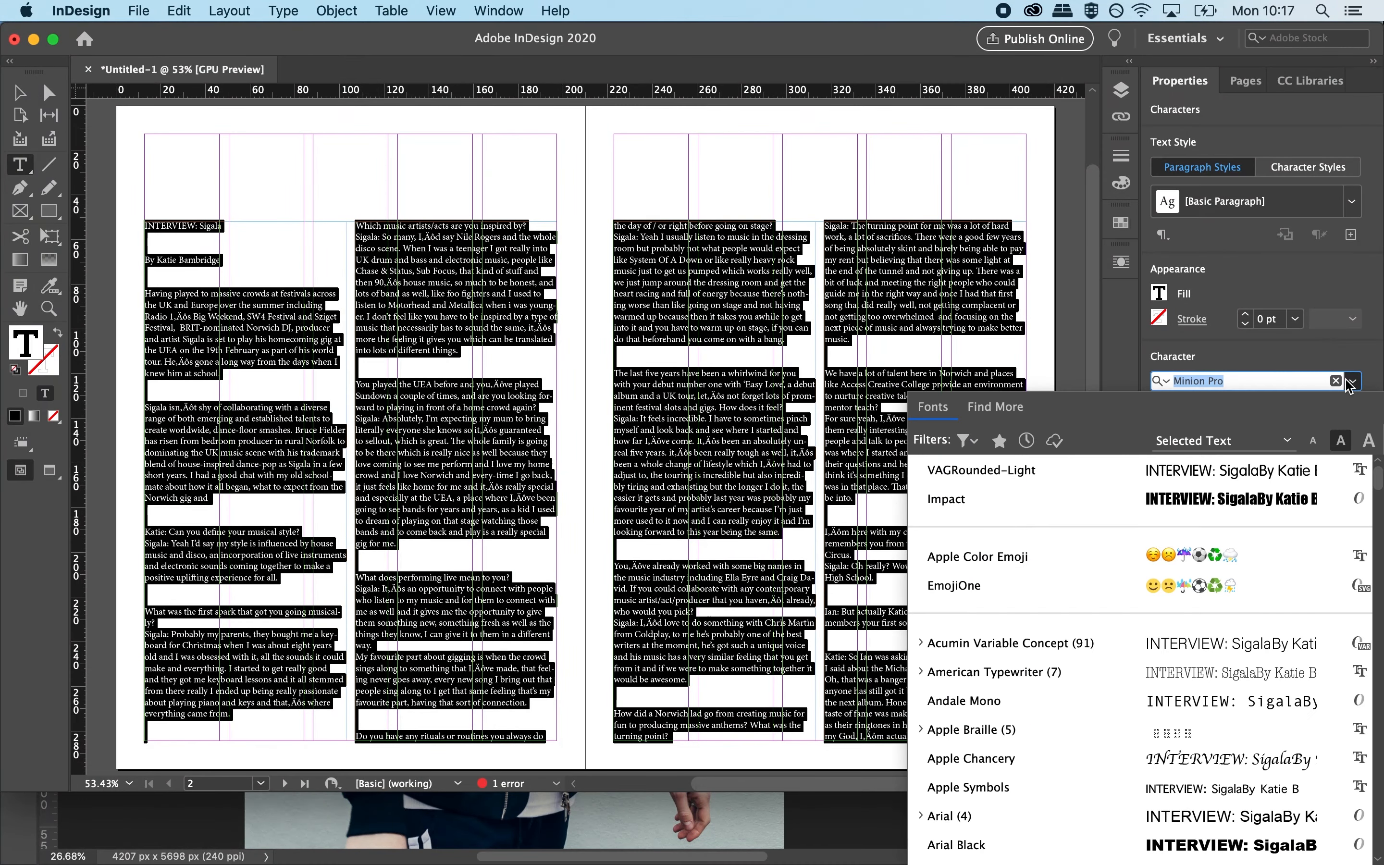
key("Escape")
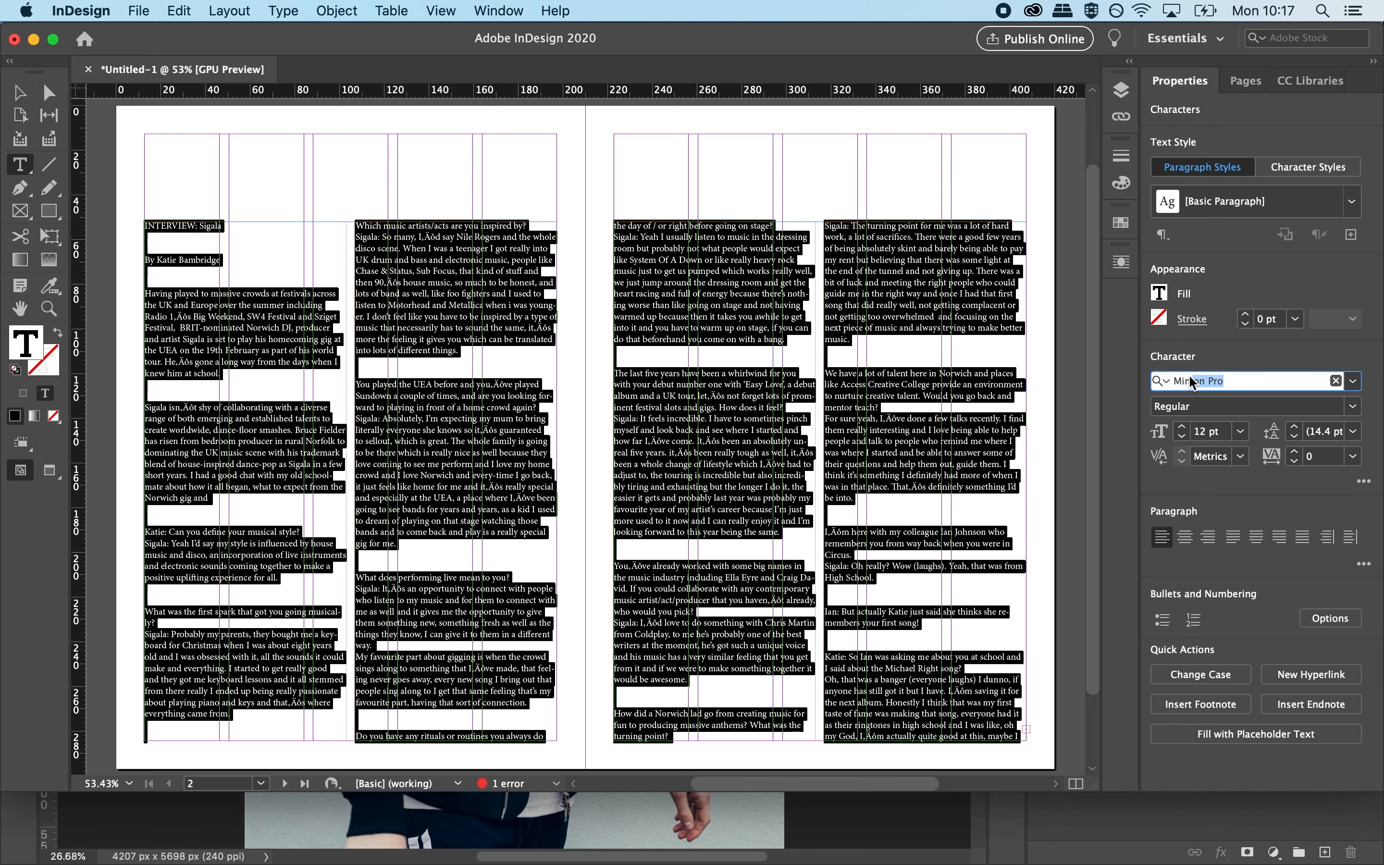
type("ari")
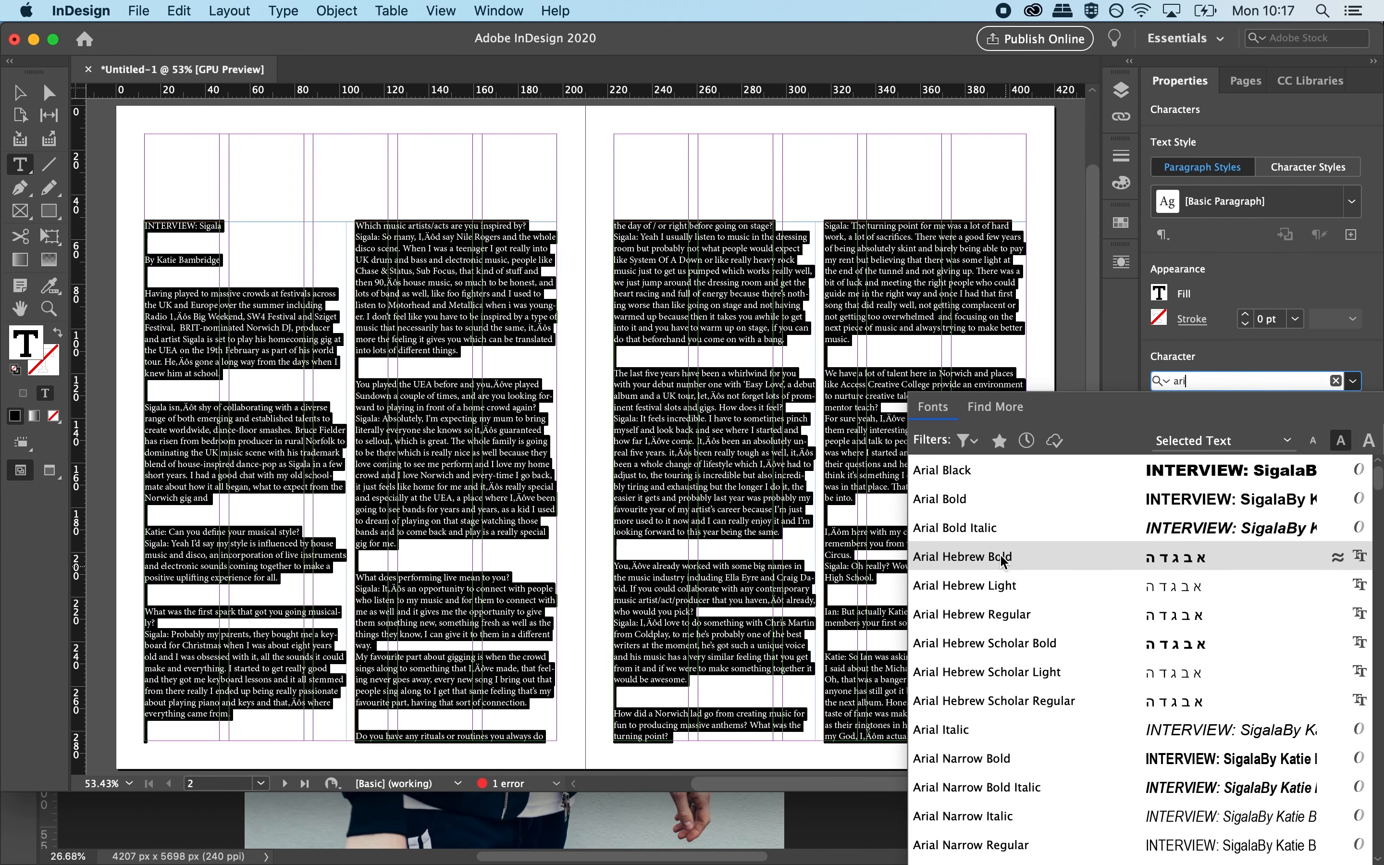
scroll(1001, 732, "down", 3)
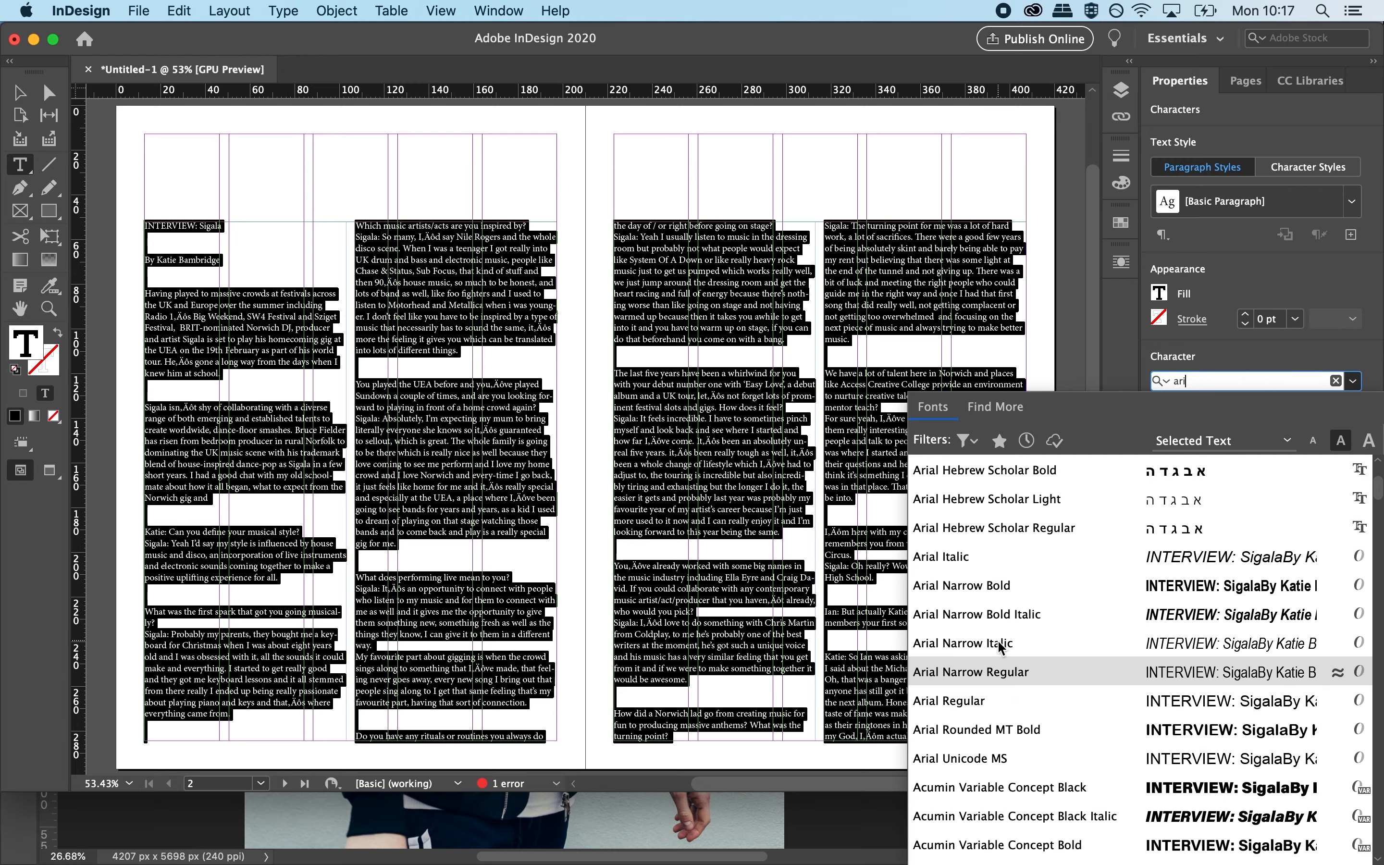
left_click(981, 708)
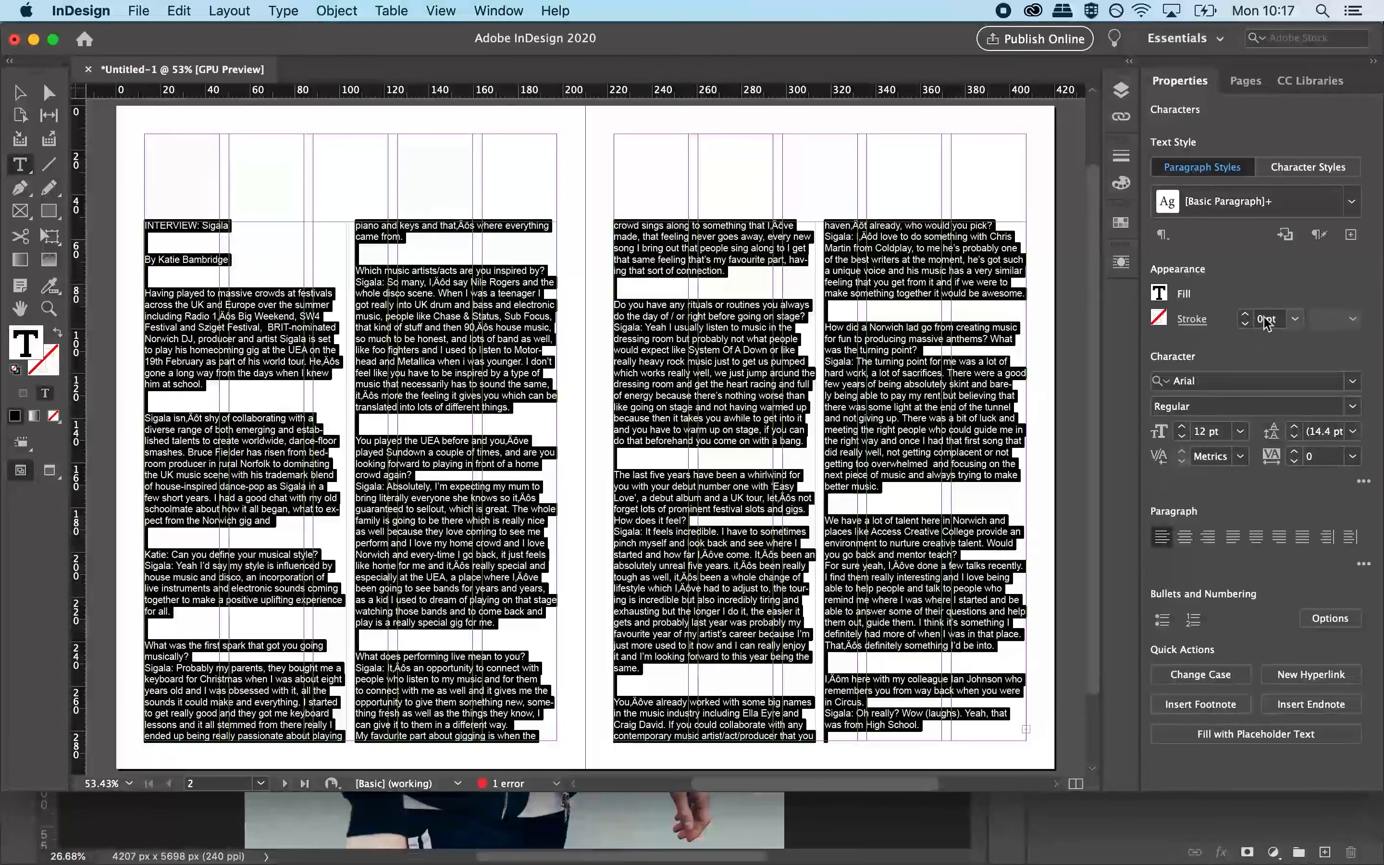
Set the size of the selected interview text to 9 pt and finish text editing.
left_click(1273, 319)
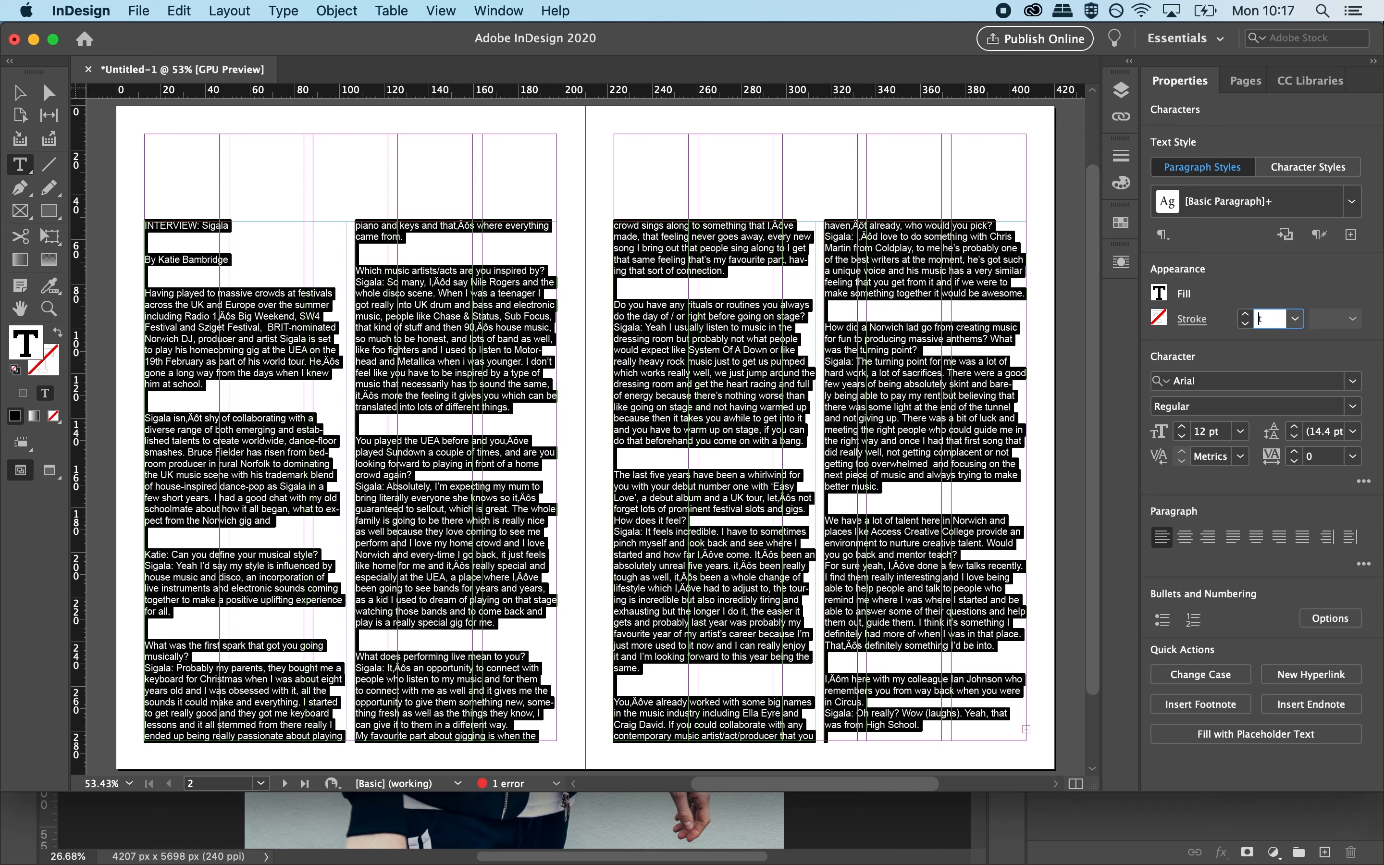
key("Return")
double_click(1201, 433)
type("9")
key("Return")
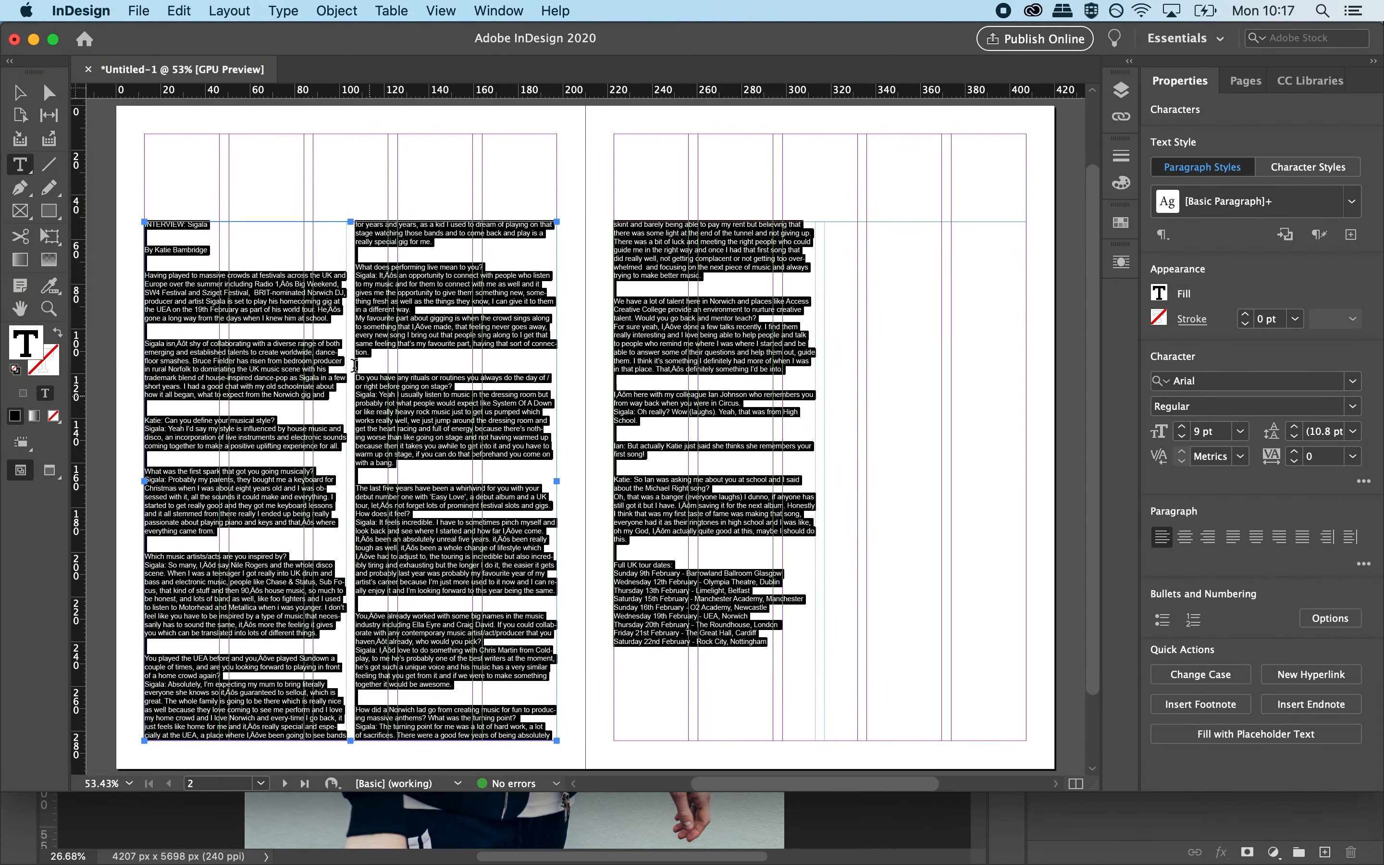
left_click(20, 93)
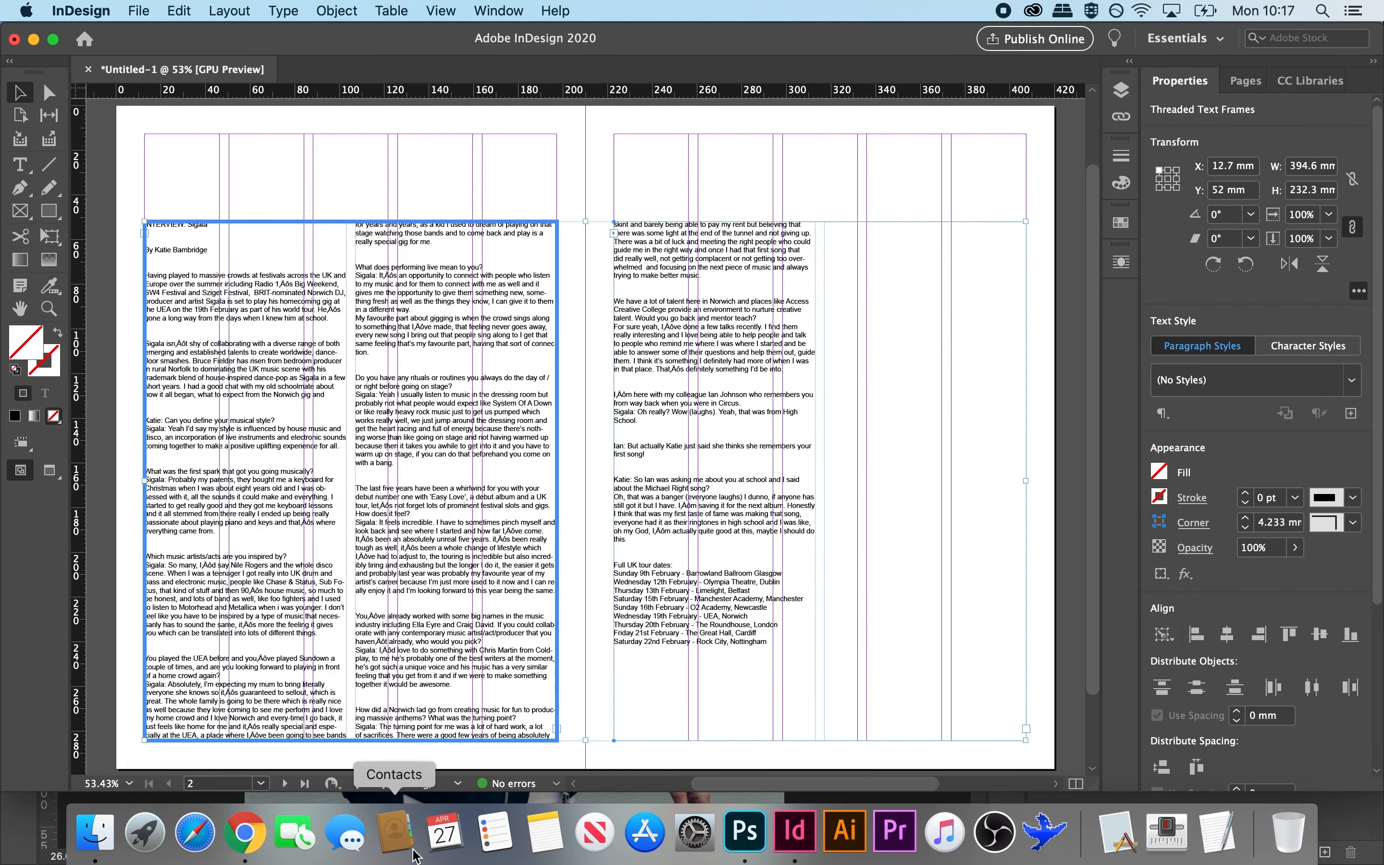
Switch to Chrome and review the Space slide in the page layout presentation.
left_click(246, 835)
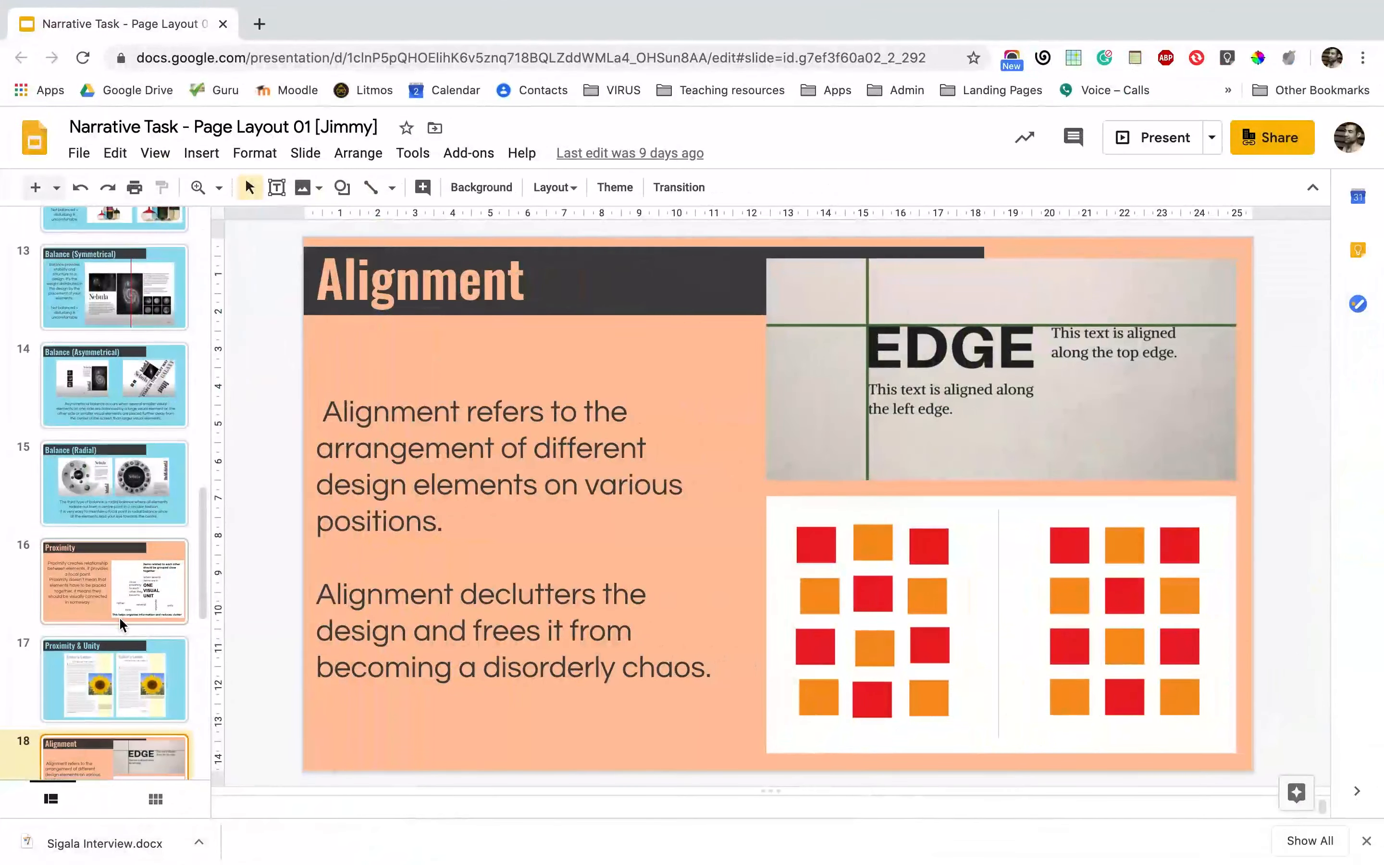
scroll(120, 618, "down", 10)
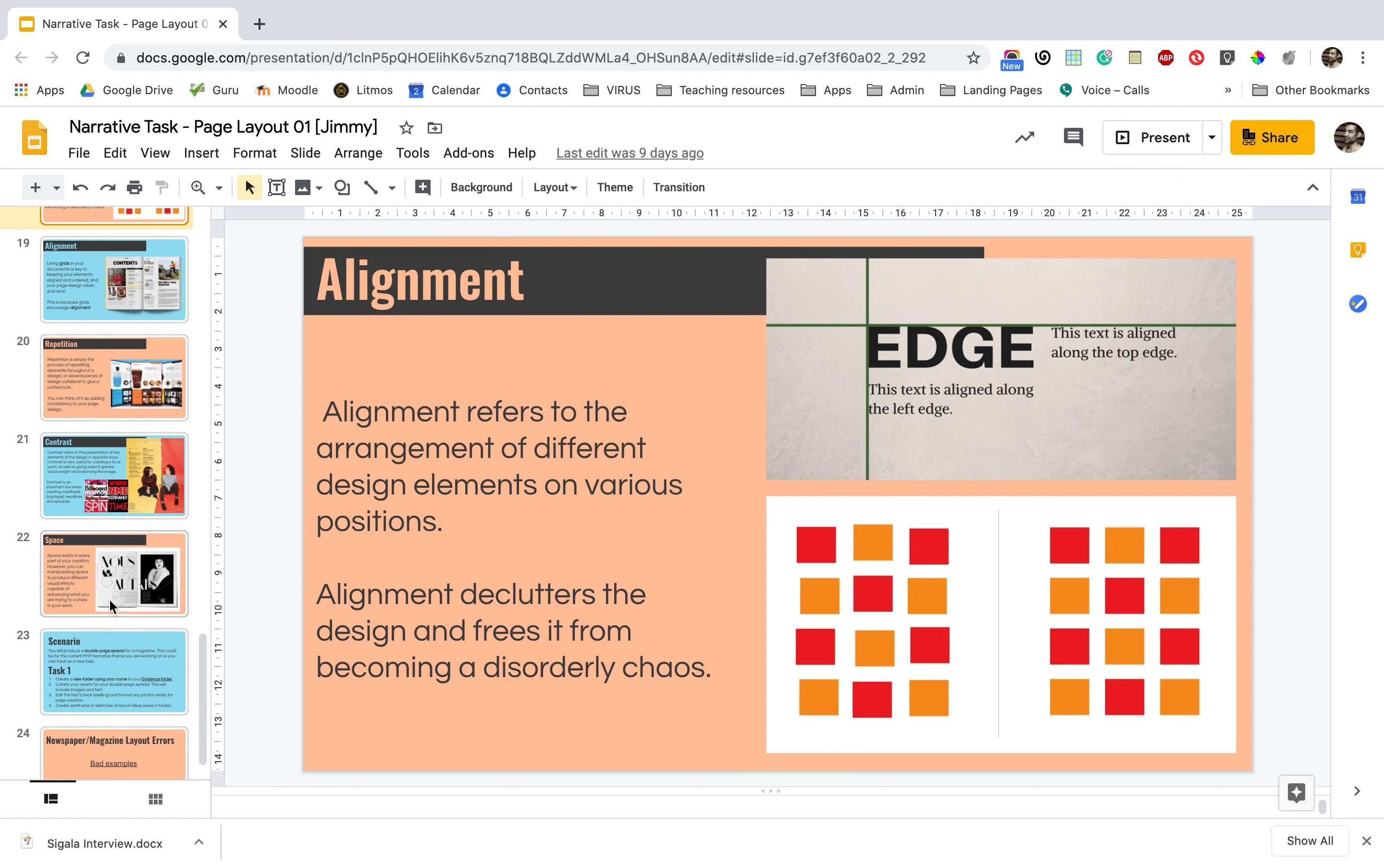
left_click(102, 595)
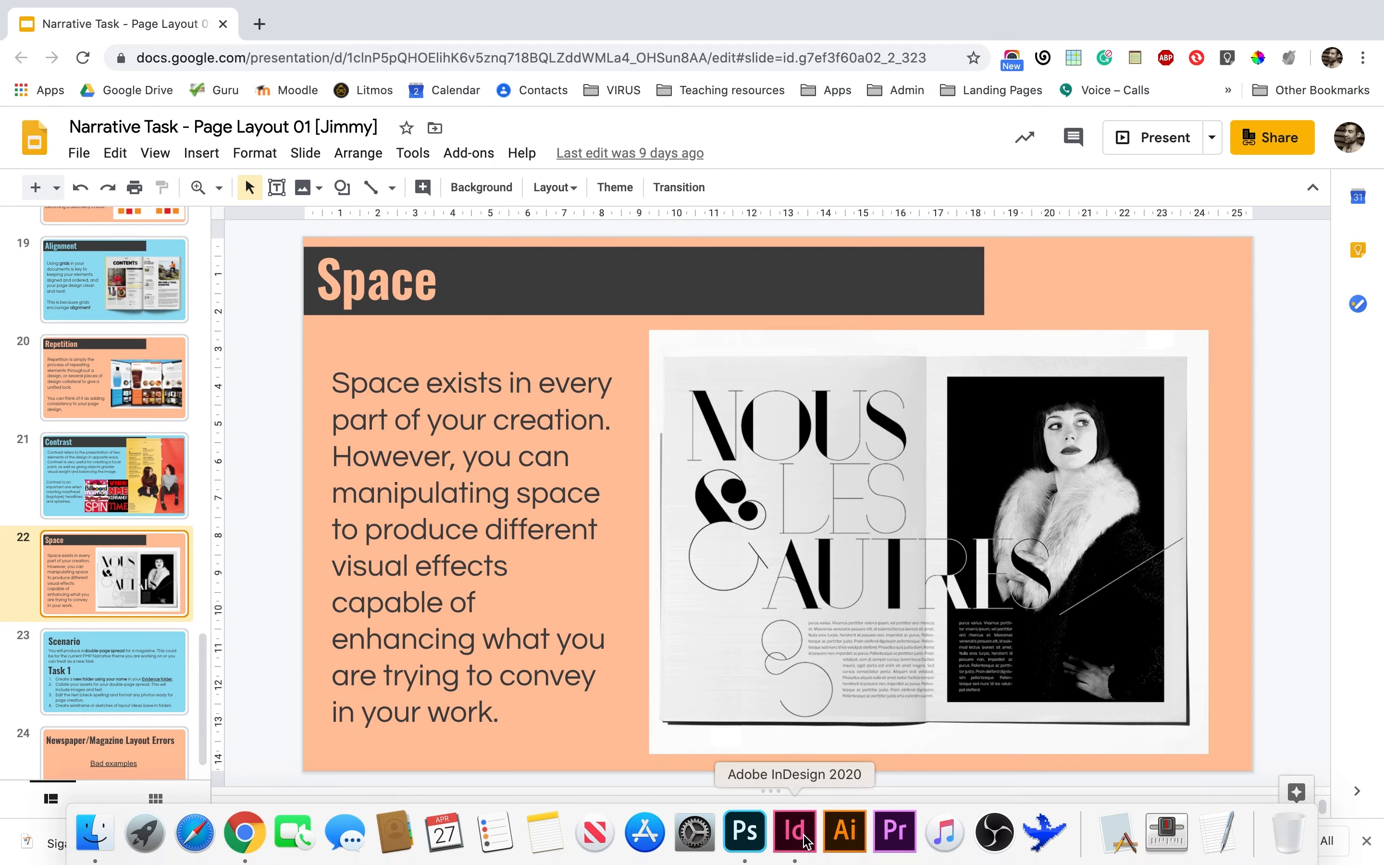
Return to InDesign and narrow both text frames from the spine side to about 147 mm wide, leaving each page's innermost column empty.
left_click(799, 842)
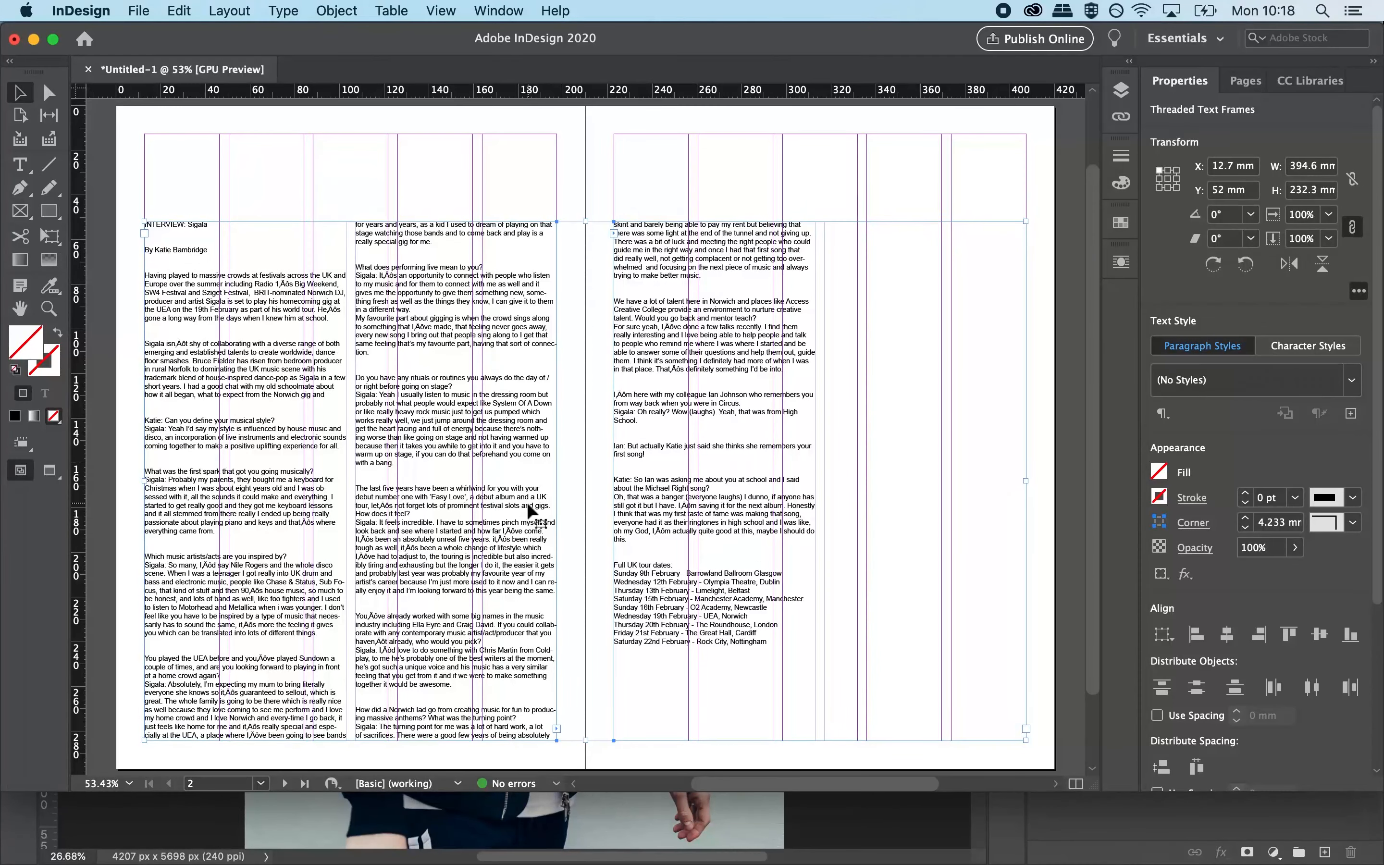
left_click(445, 177)
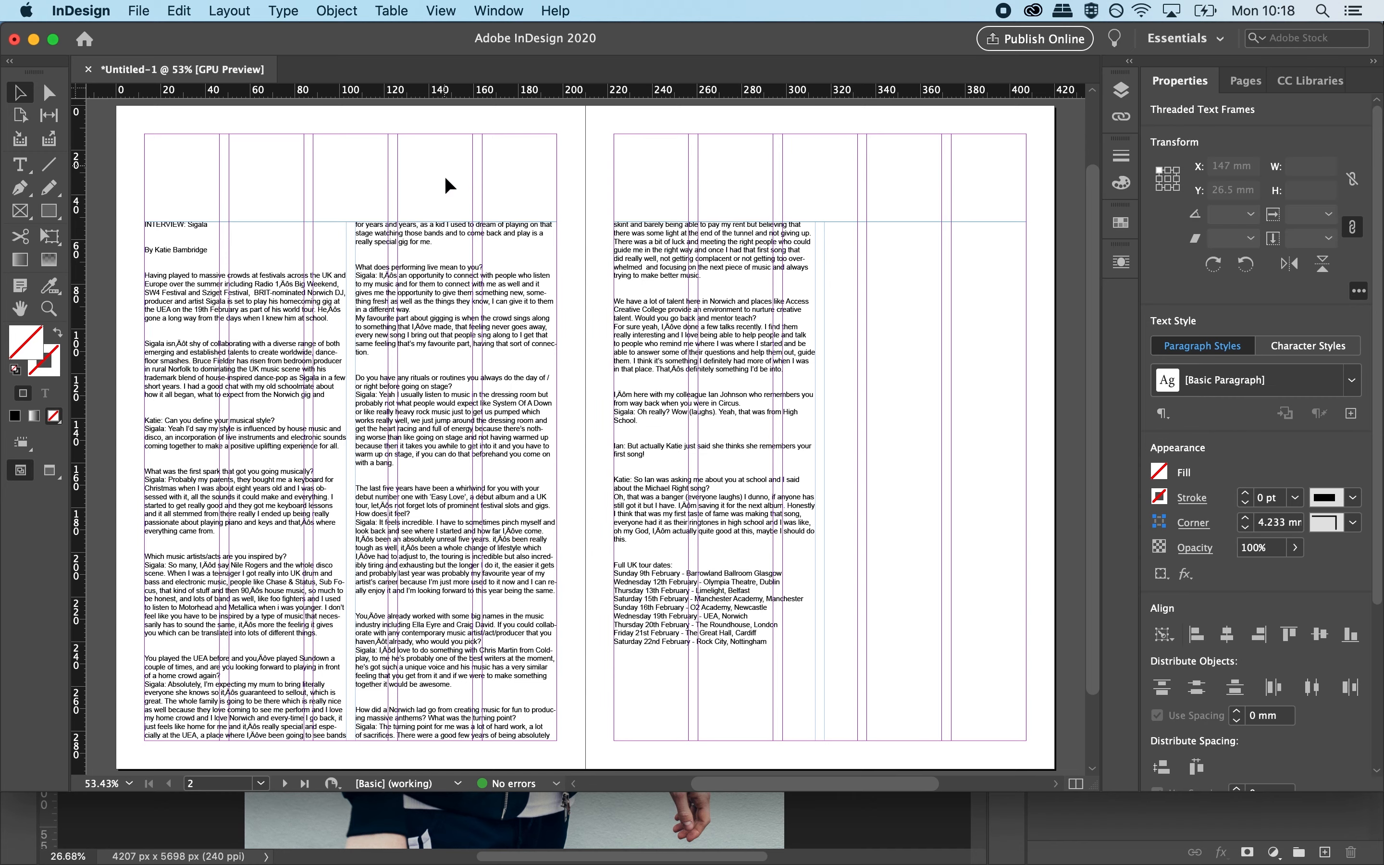
left_click(558, 501)
left_click_drag(557, 481, 473, 479)
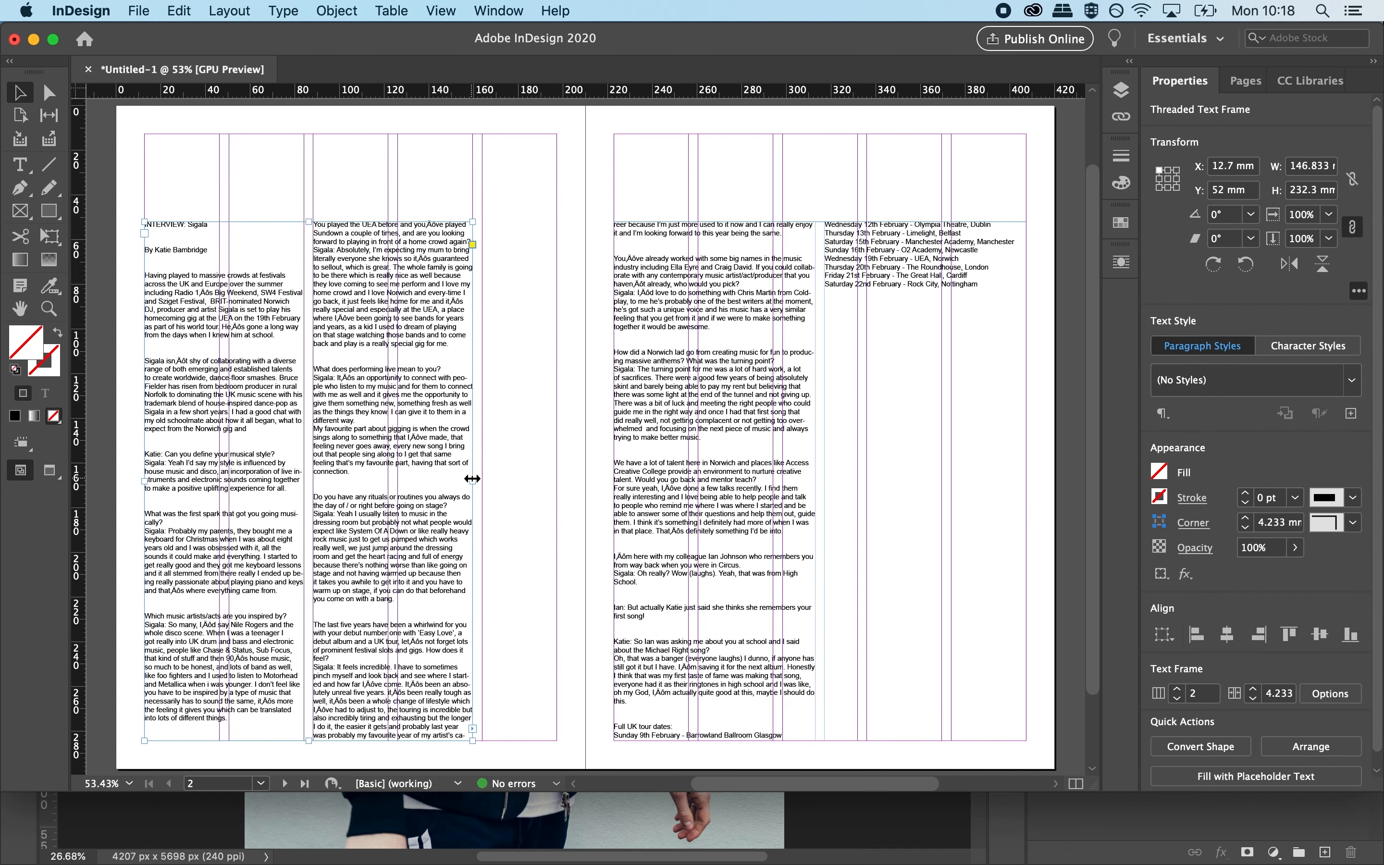
left_click(615, 482)
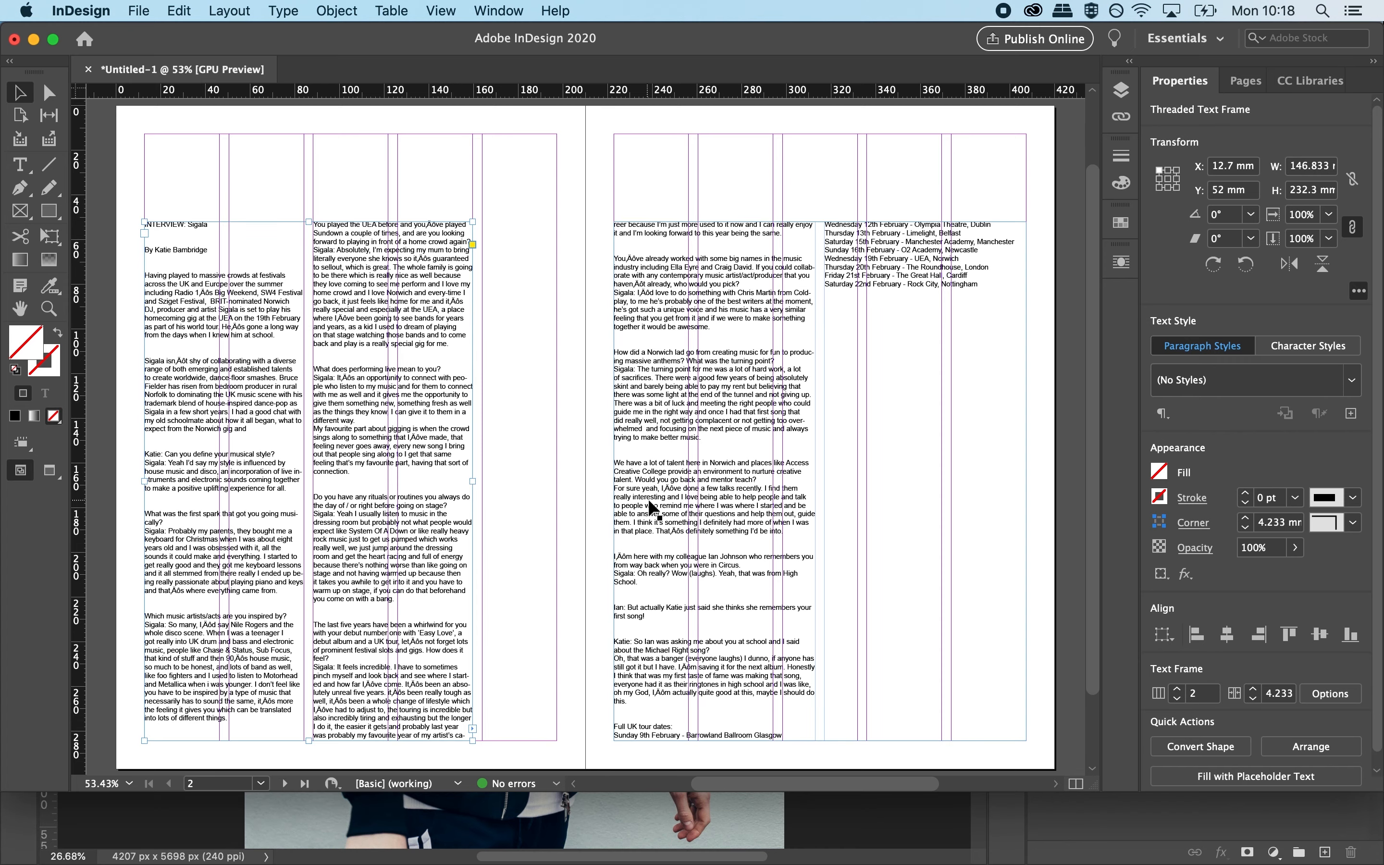
left_click_drag(614, 481, 698, 485)
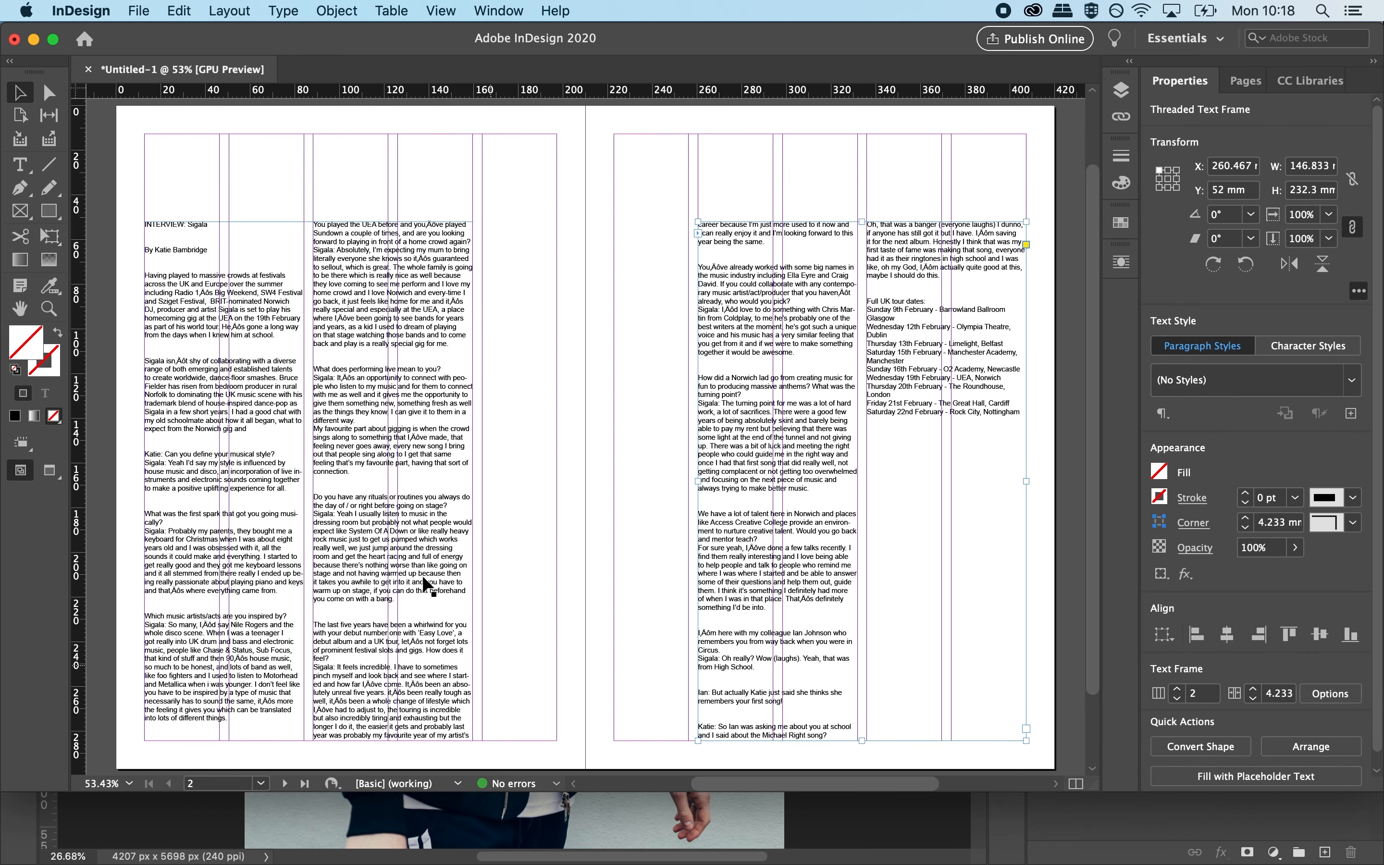
Lower the top edges of both text frames, to about 92 mm on the first page and 88.5 mm on the facing page.
left_click(303, 241)
left_click_drag(309, 221, 304, 291)
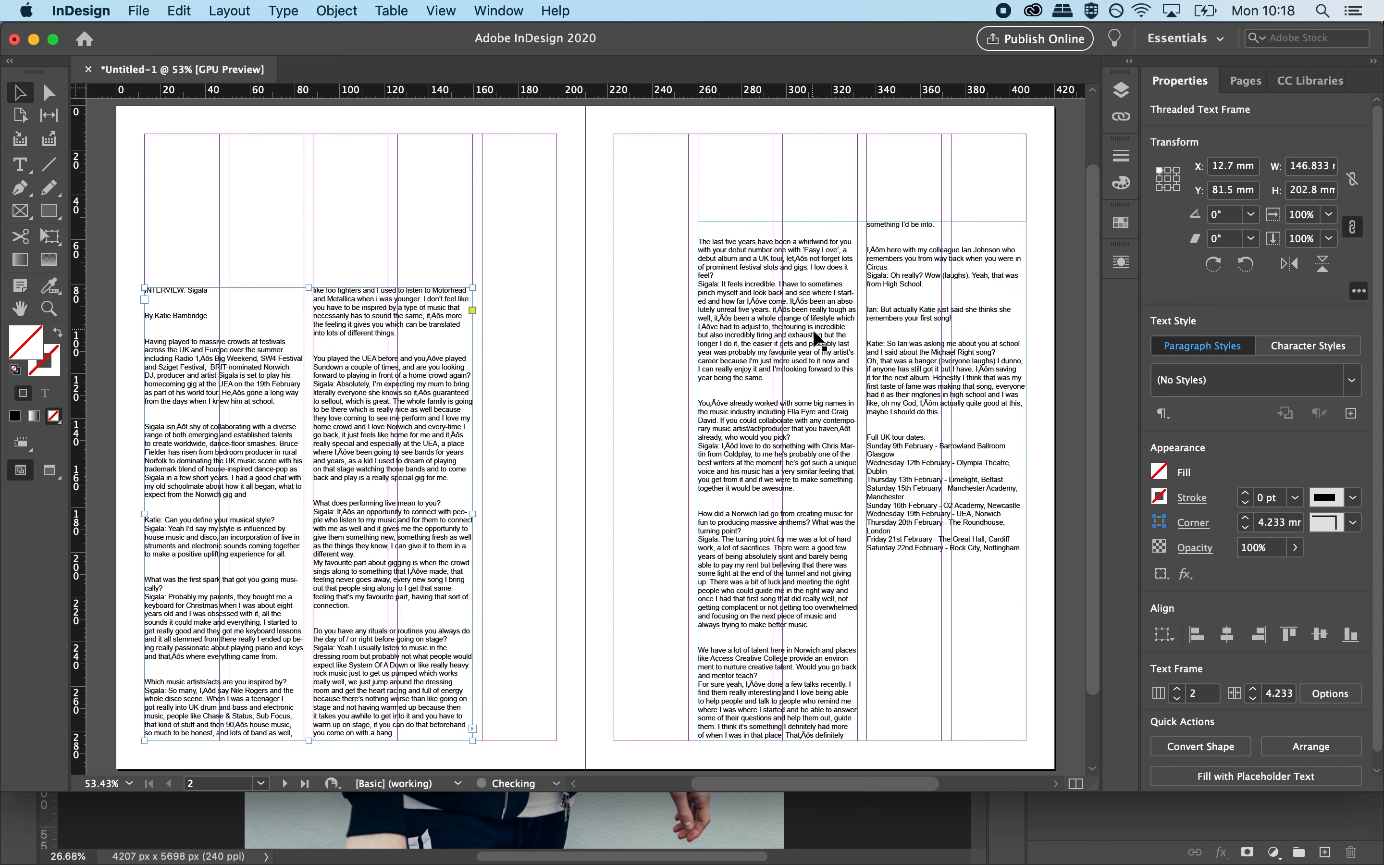
left_click(860, 223)
left_click_drag(861, 223, 859, 311)
left_click(283, 349)
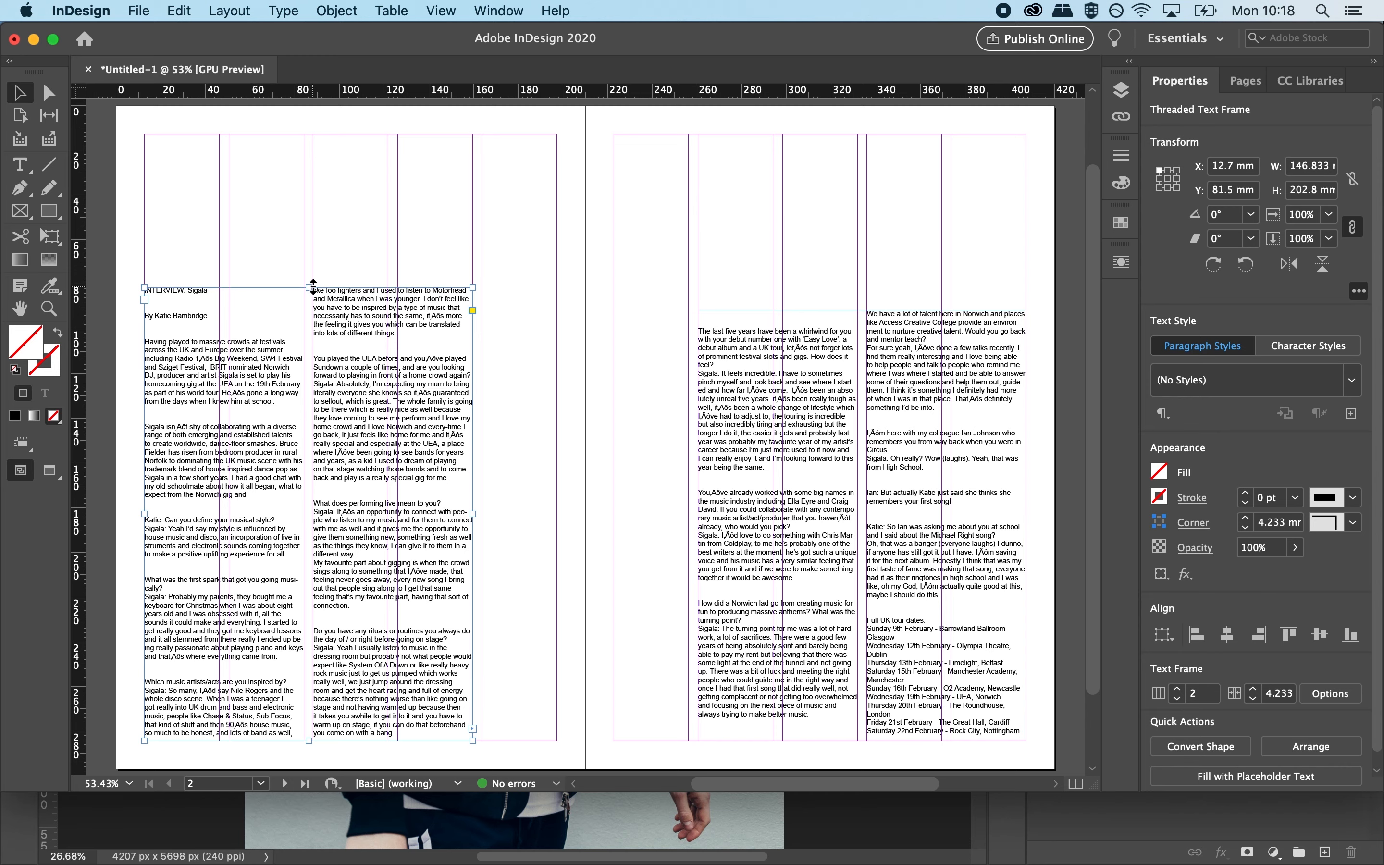
left_click_drag(311, 285, 311, 310)
left_click(818, 396)
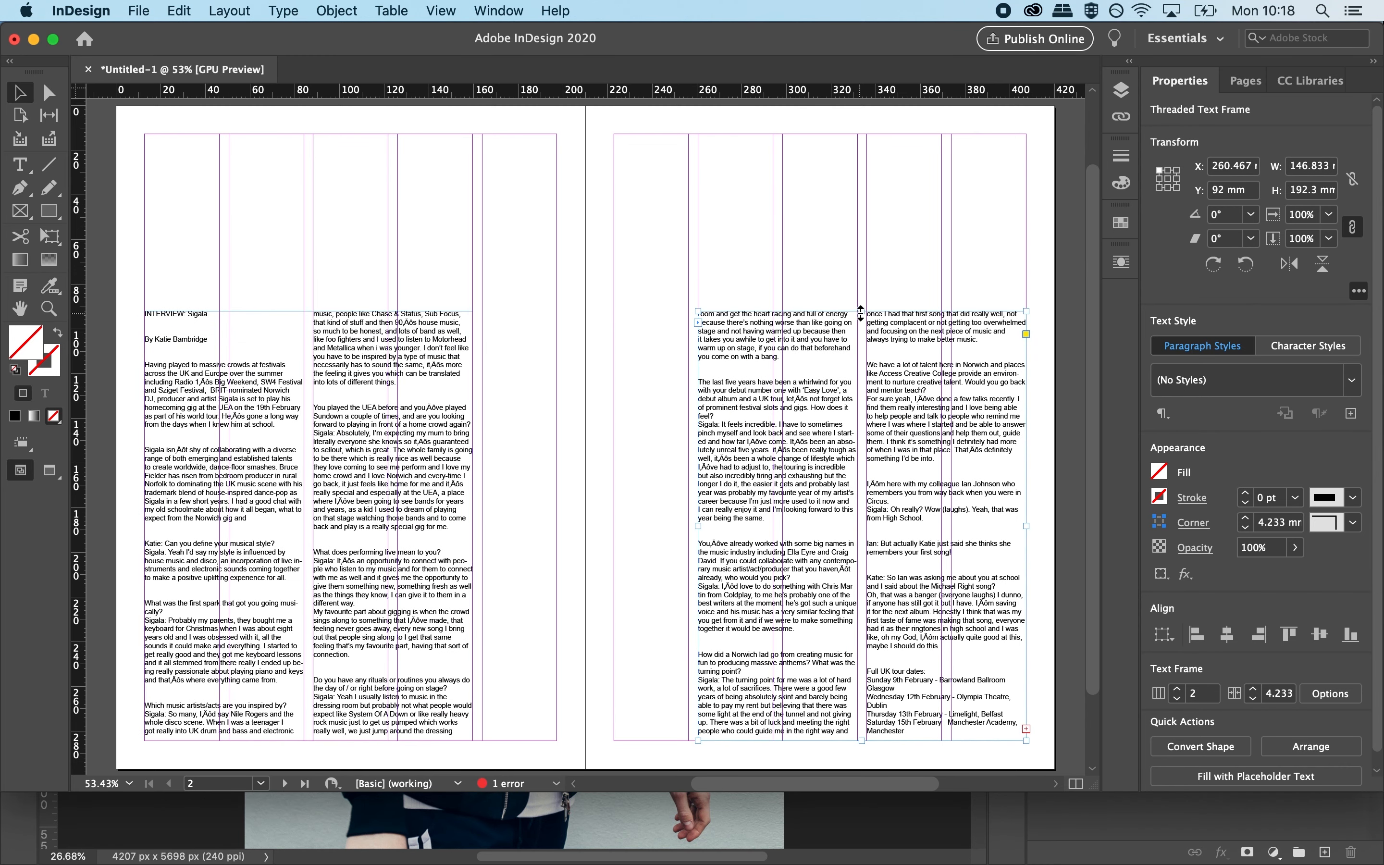
left_click_drag(861, 305, 861, 303)
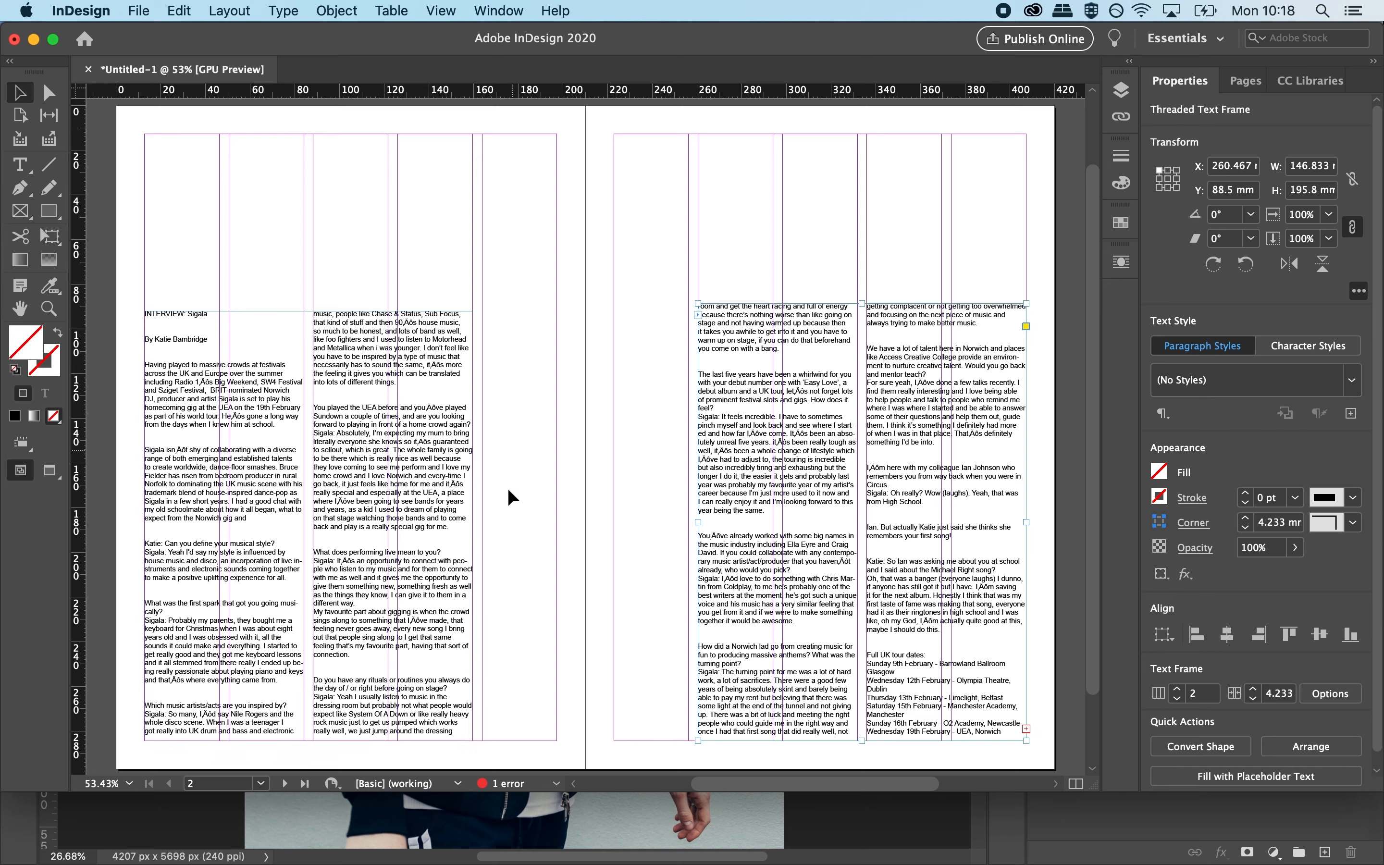
Draw a rectangular picture frame across the spine, about 147 x 250 mm, from about 34 mm down to the bottom margin.
left_click(20, 212)
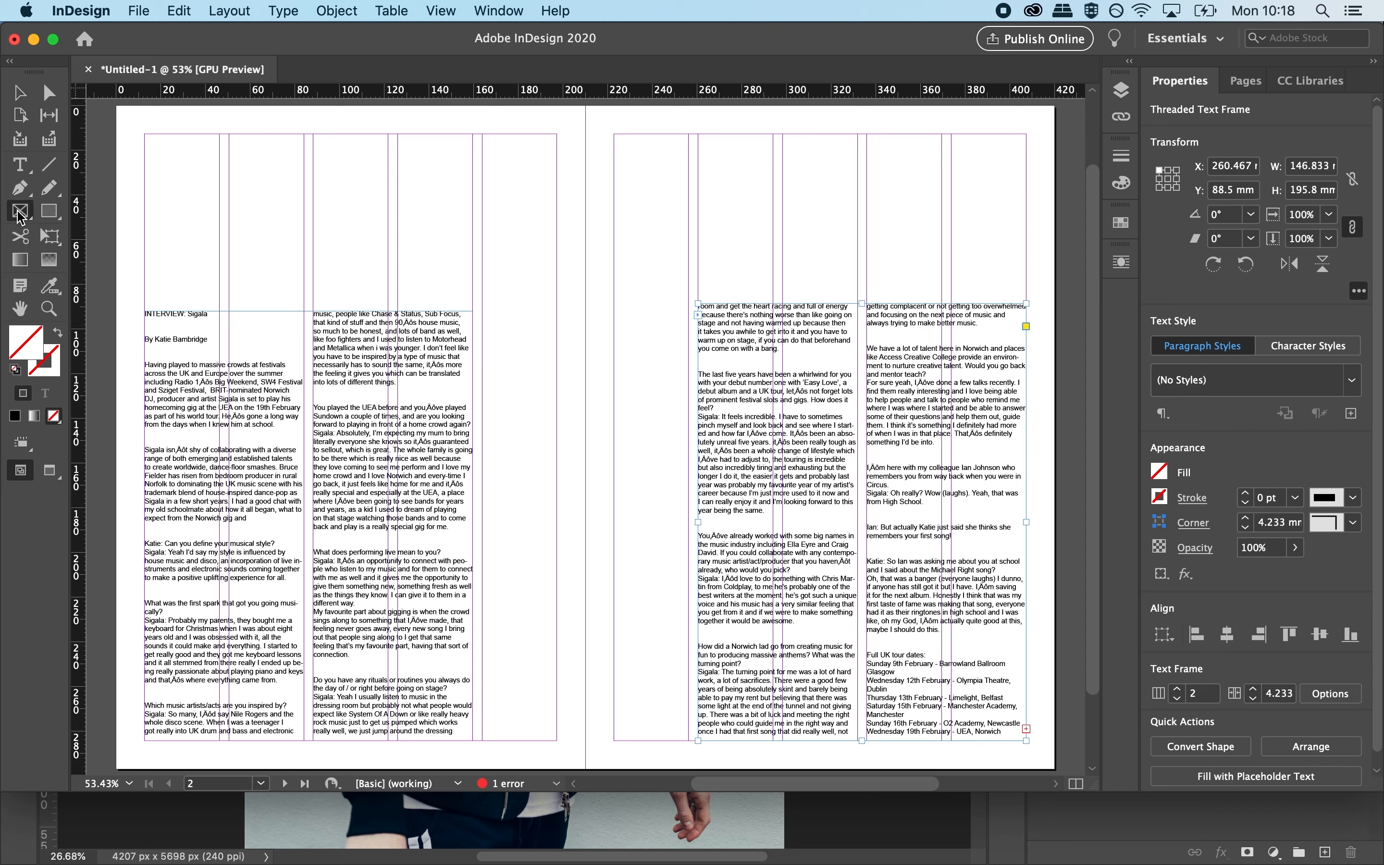
left_click_drag(435, 208, 763, 740)
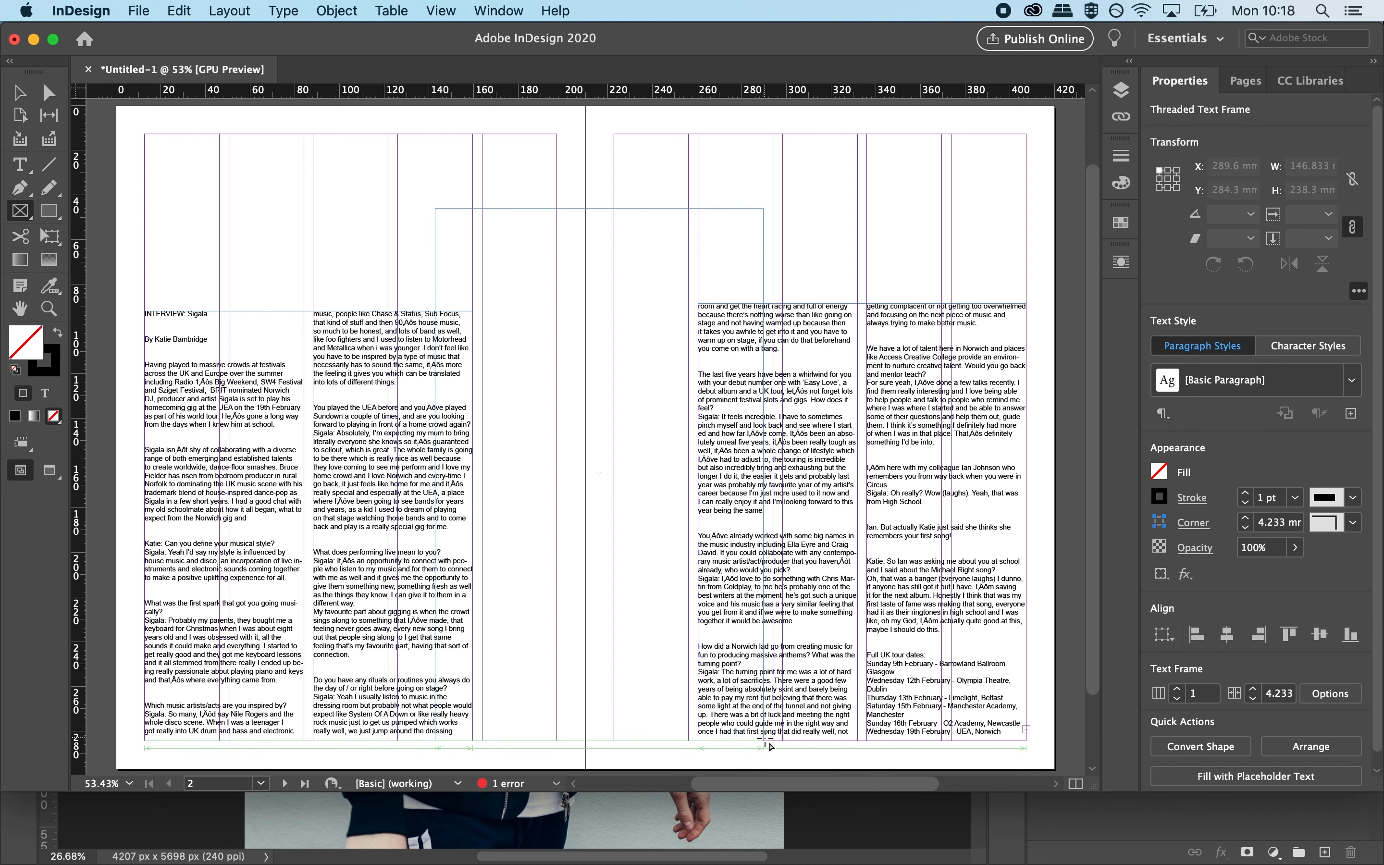
key("v")
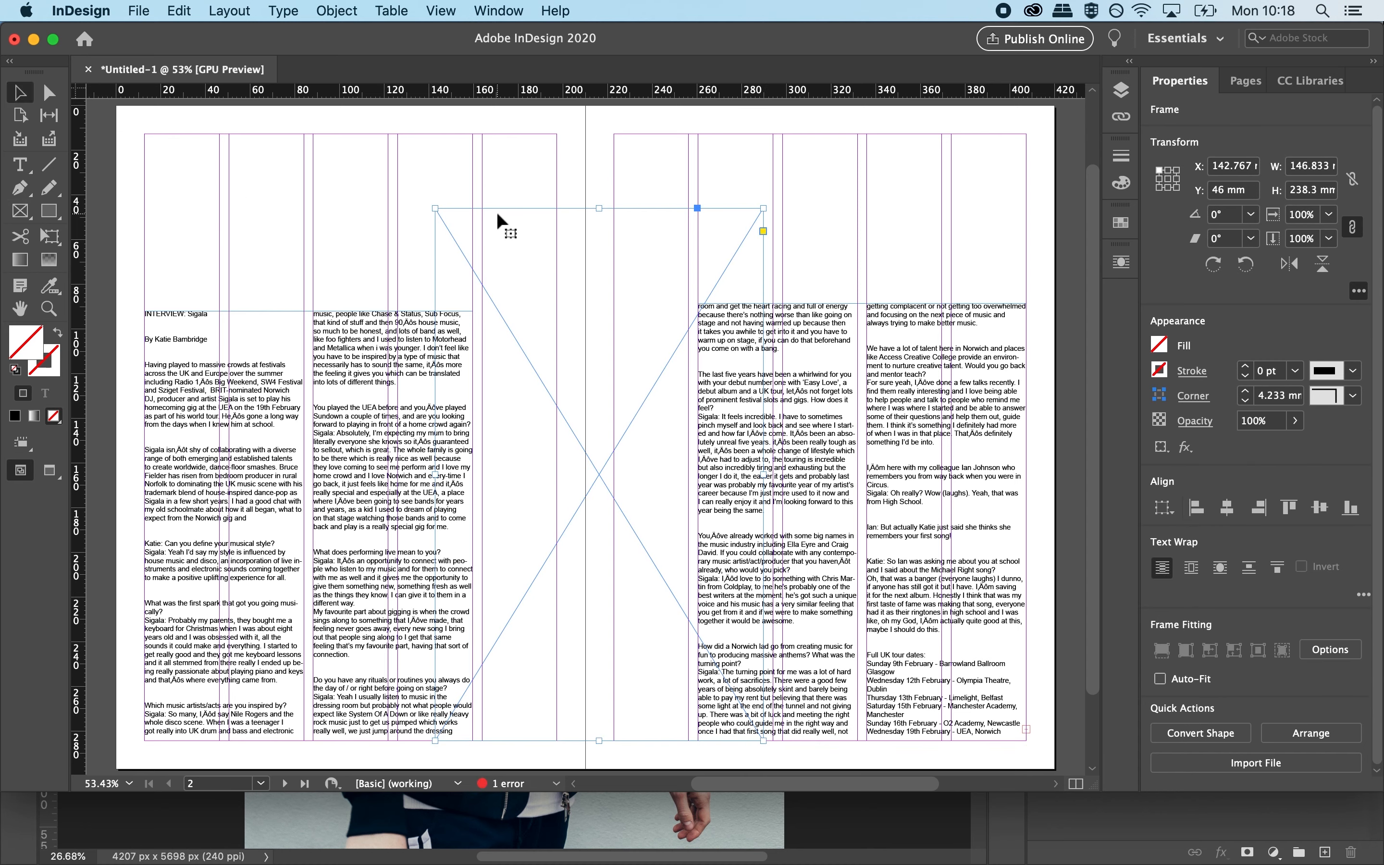
left_click_drag(599, 208, 599, 181)
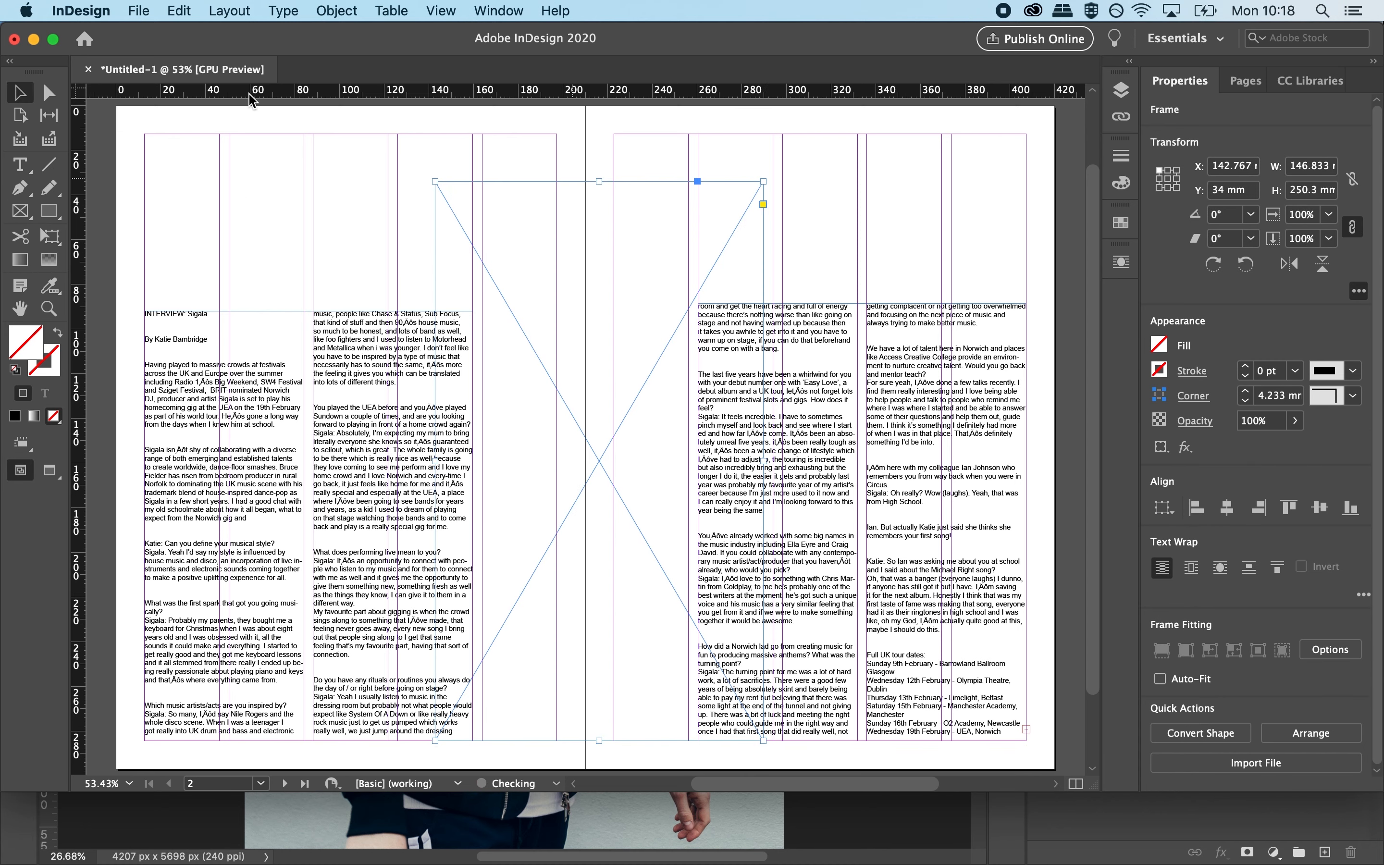
Place sigala.psd from the Assets folder into the picture frame.
left_click(136, 11)
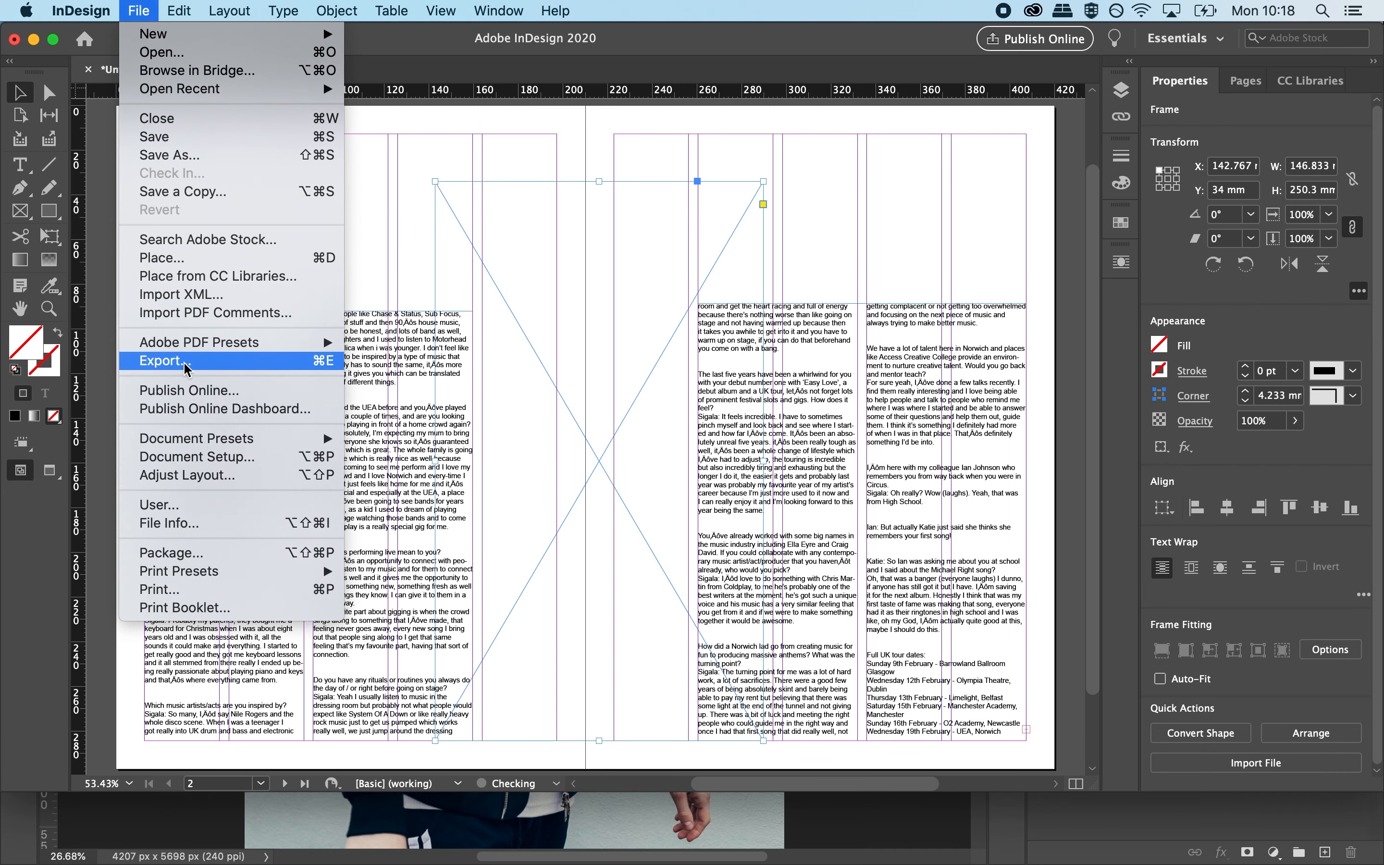
left_click(171, 259)
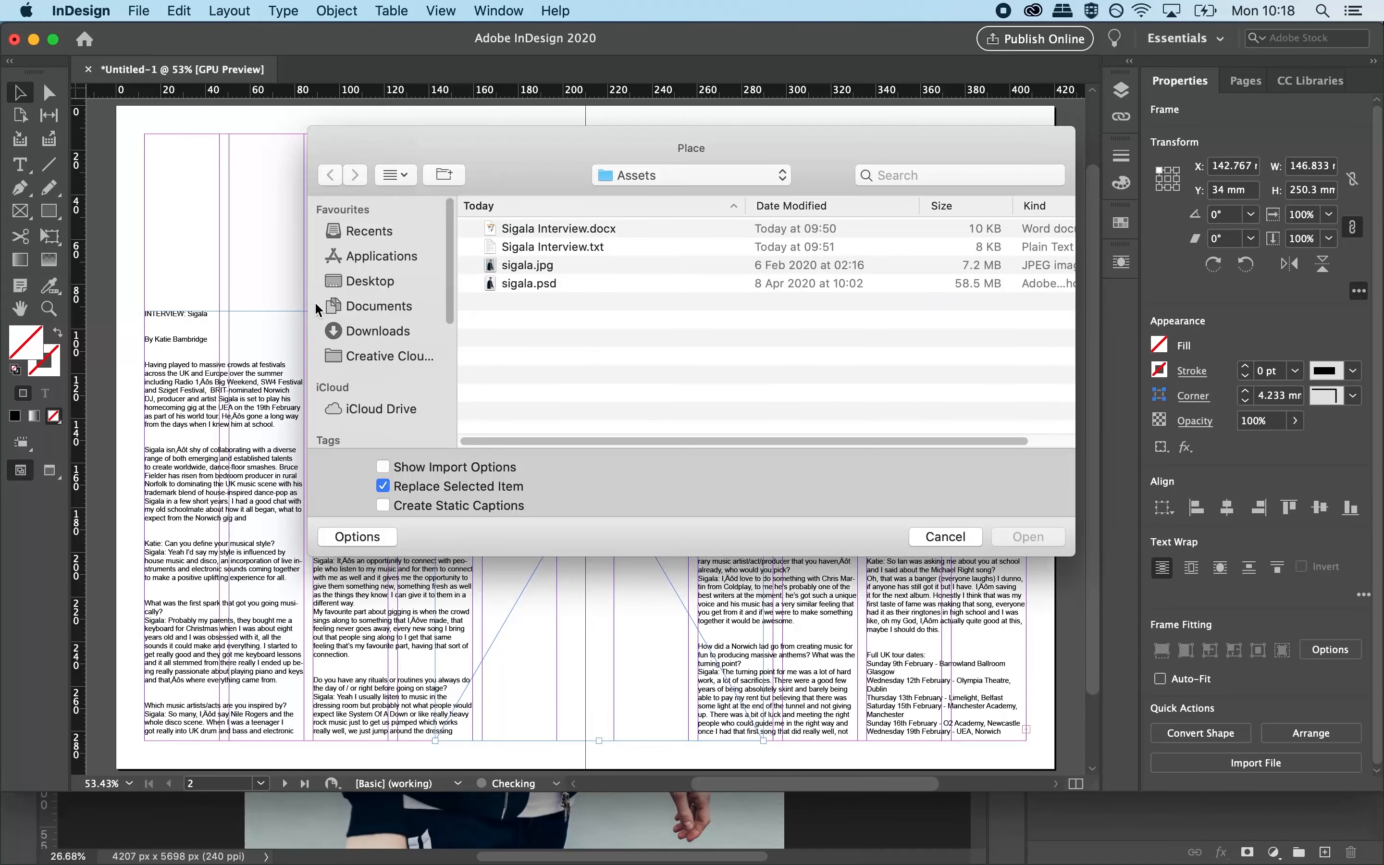
double_click(536, 282)
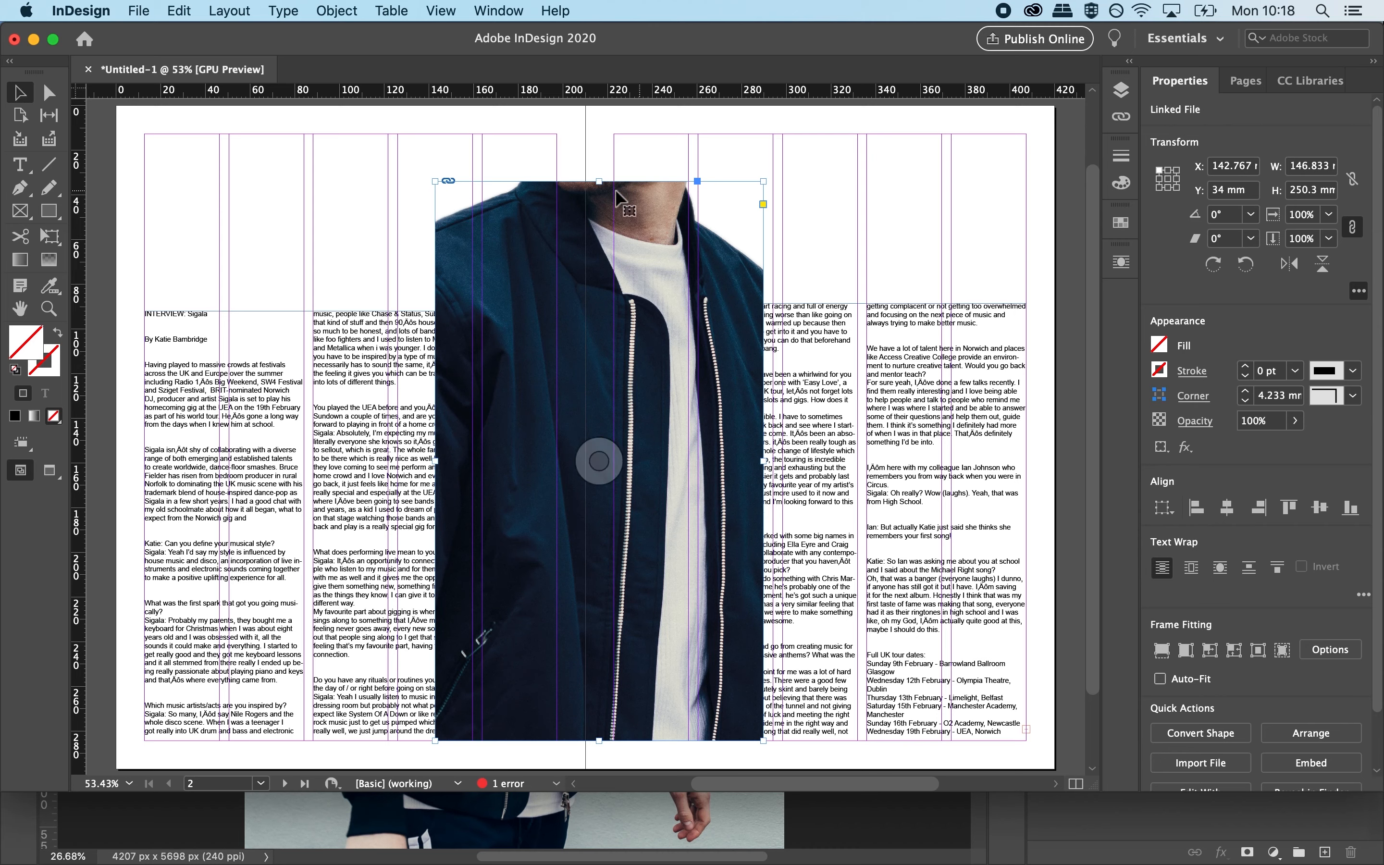
Enlarge the picture frame to about 172 x 284.5 mm, reaching from the top margin to the bottom page edge and widened on both sides.
left_click_drag(598, 181, 603, 135)
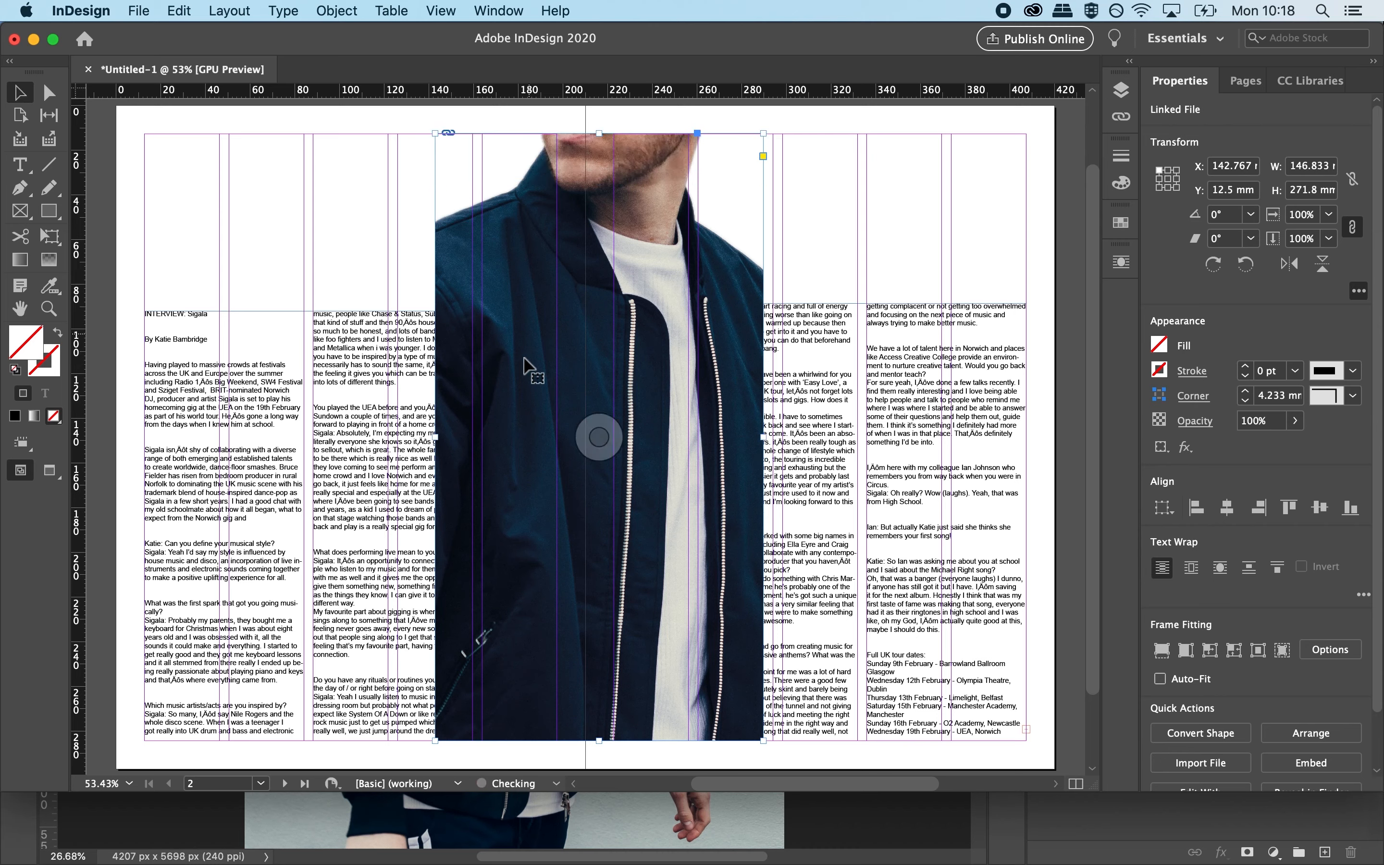
left_click_drag(435, 437, 397, 438)
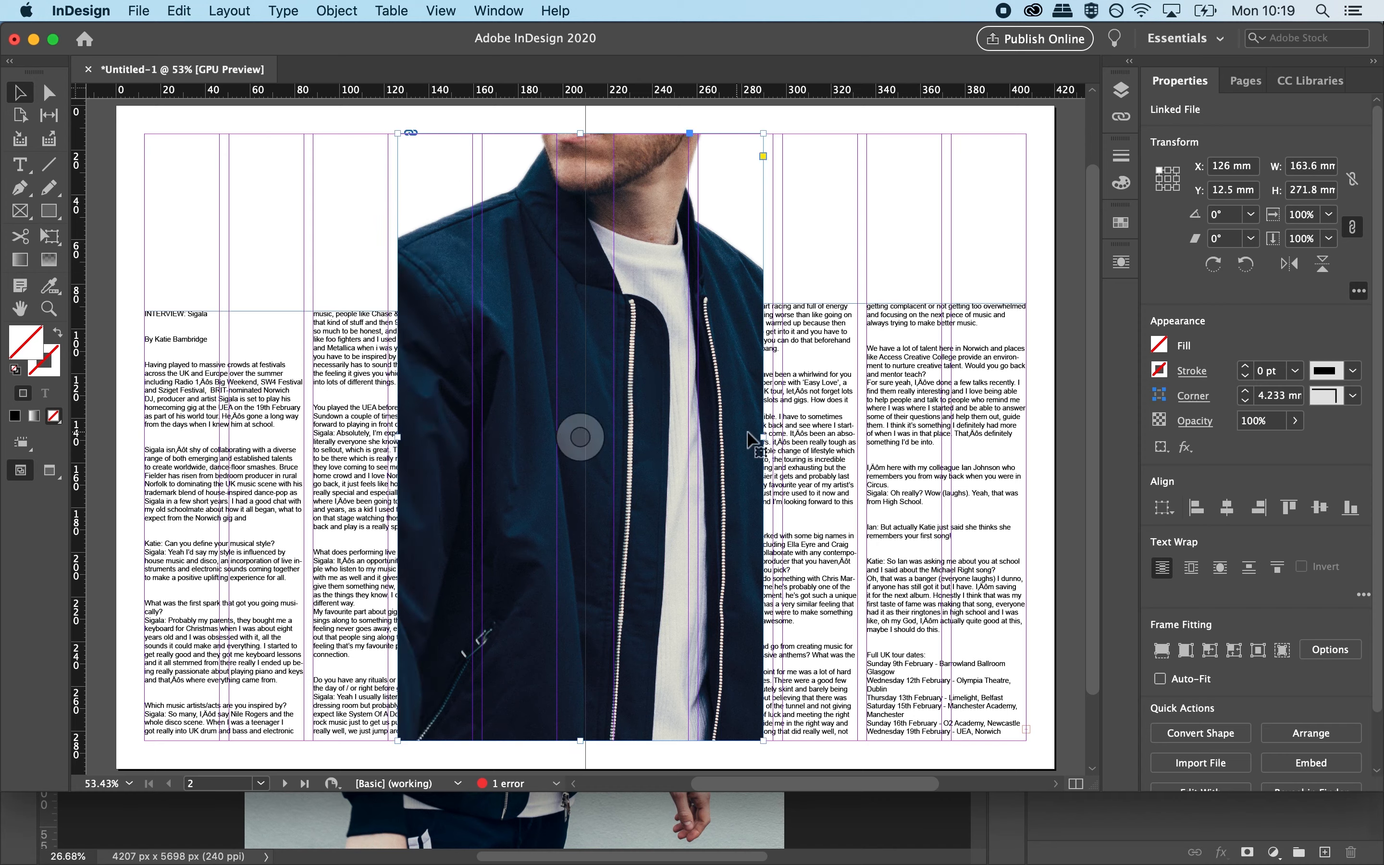
left_click_drag(763, 438, 783, 438)
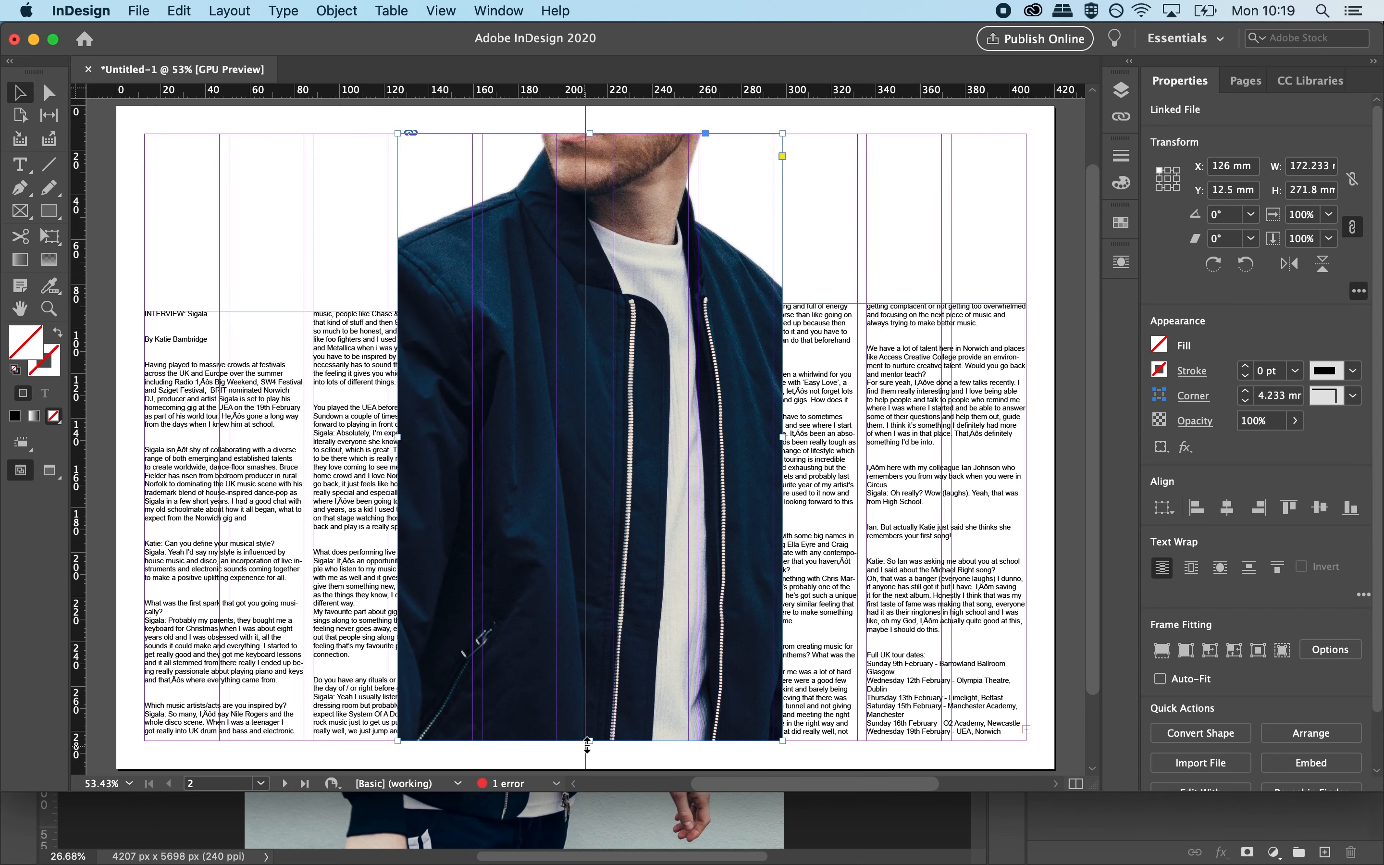
left_click_drag(589, 745, 587, 764)
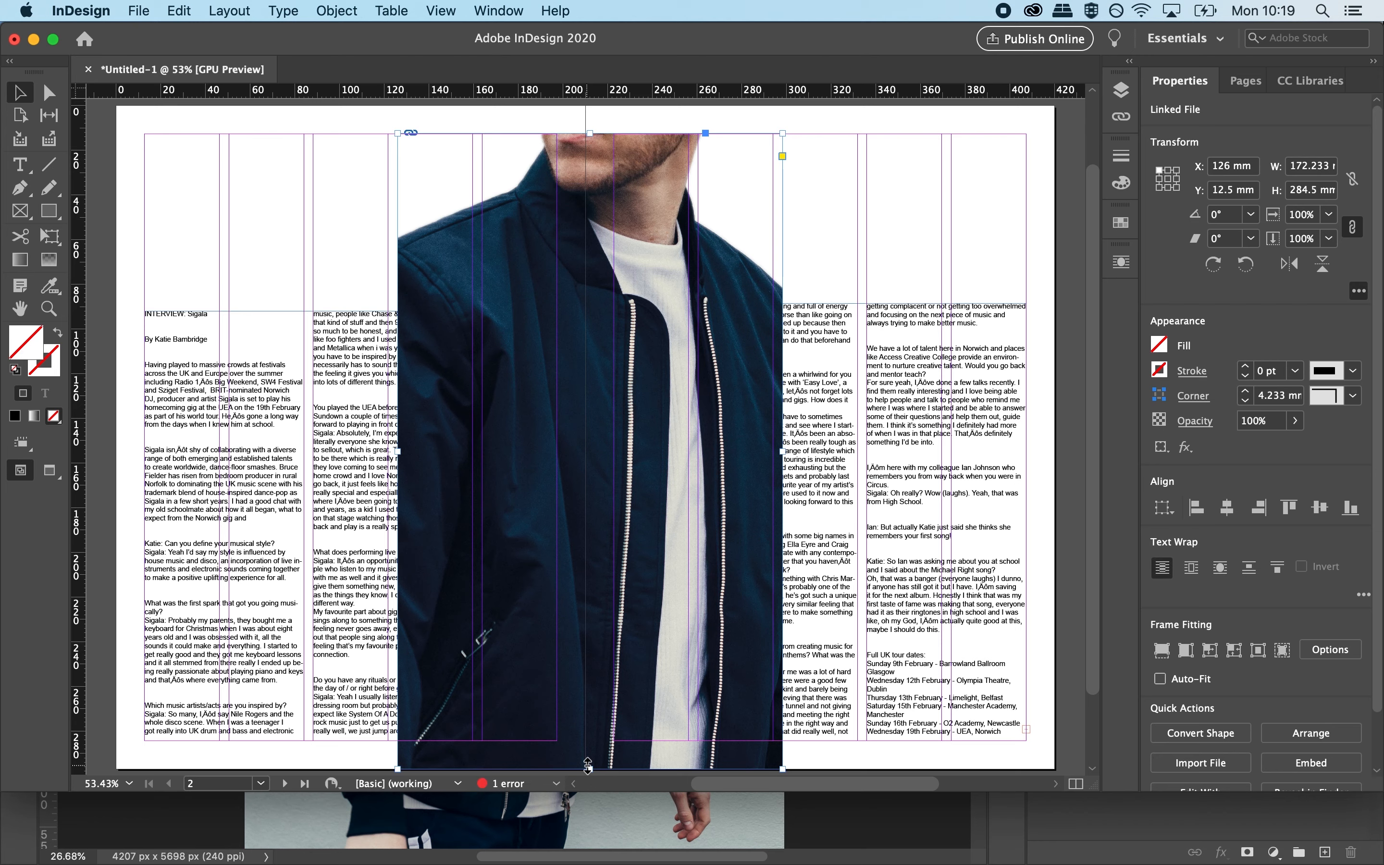
Fit the sigala.psd photo proportionally inside its picture frame.
right_click(520, 313)
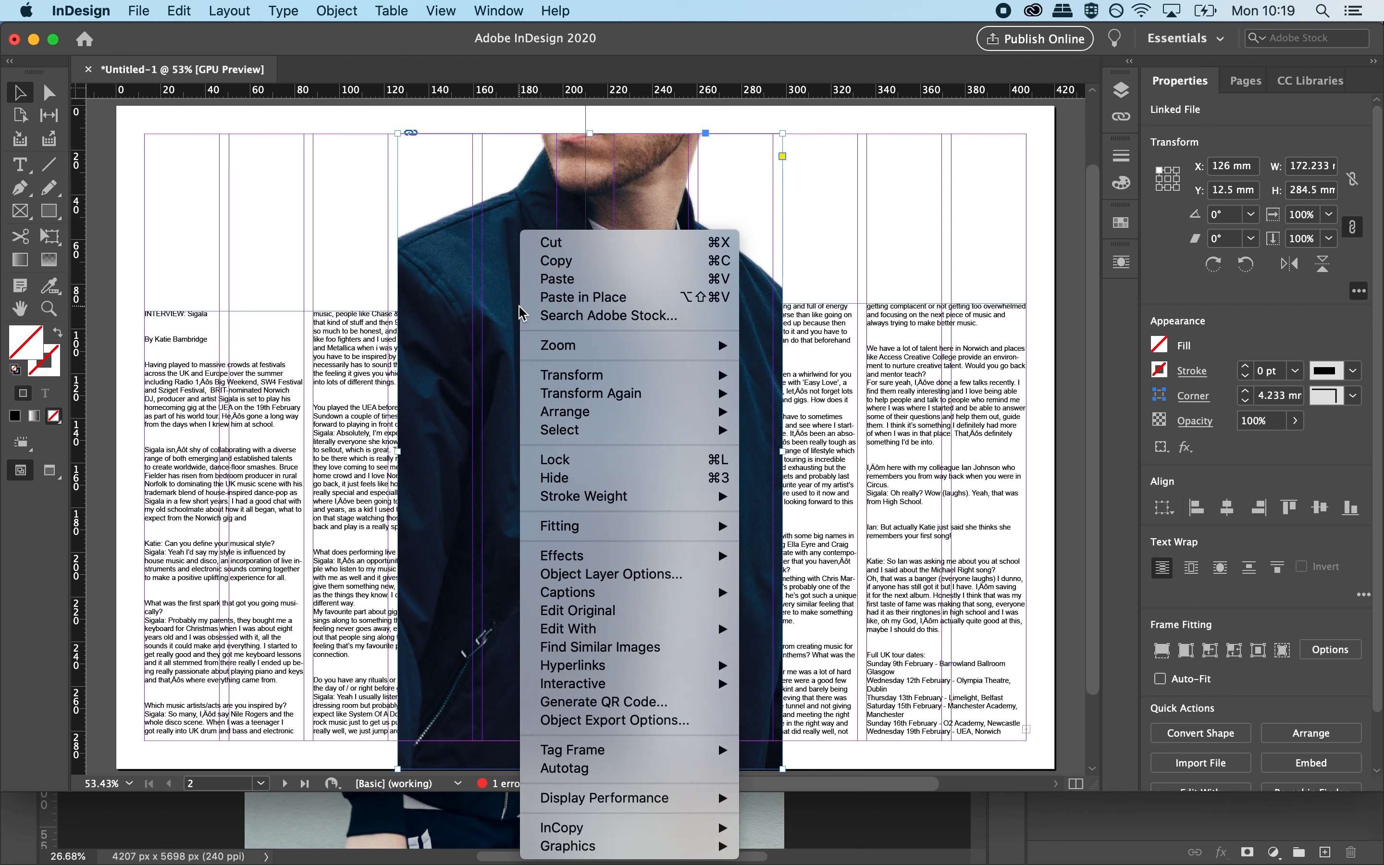
mouse_move(617, 529)
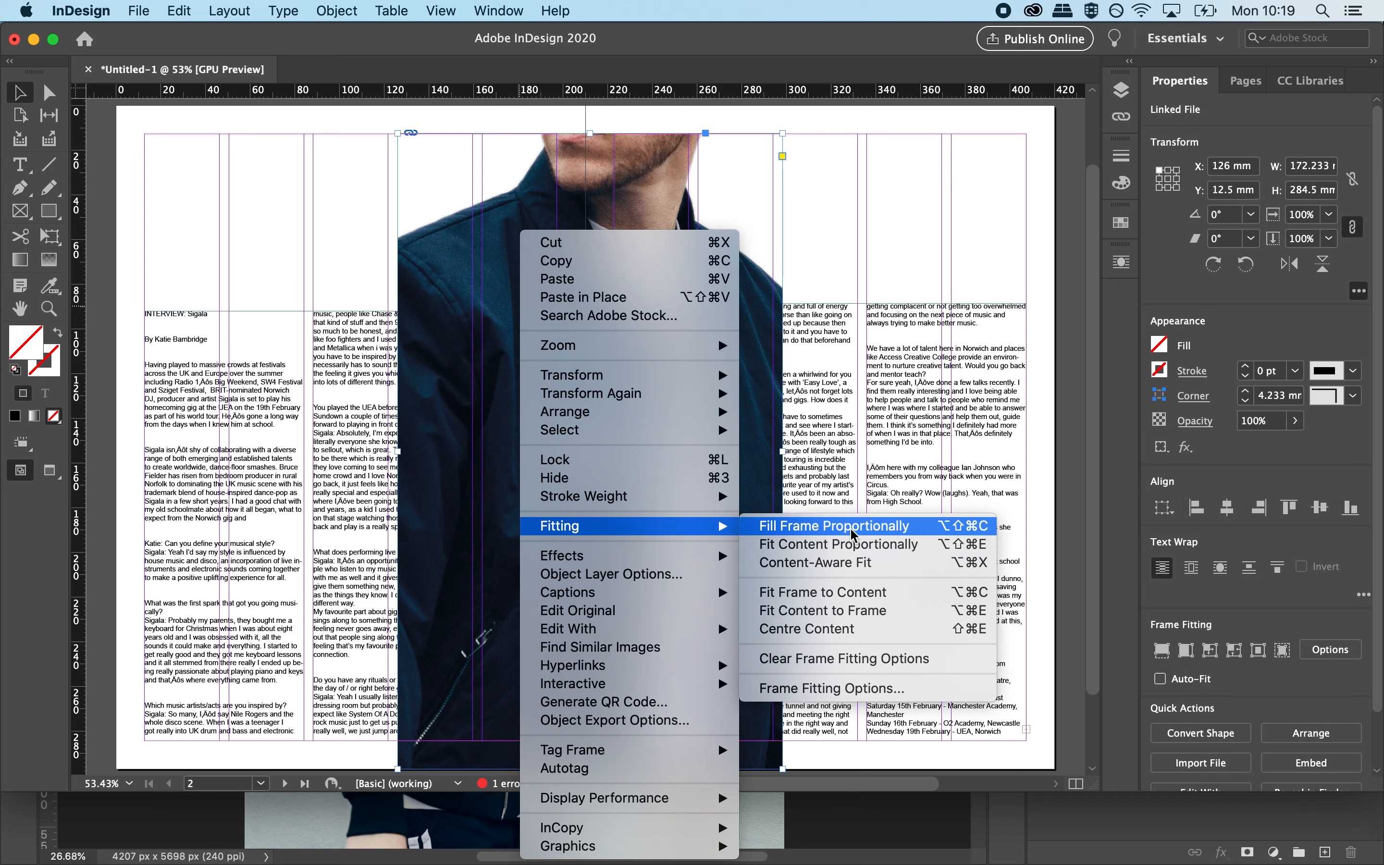
left_click(855, 546)
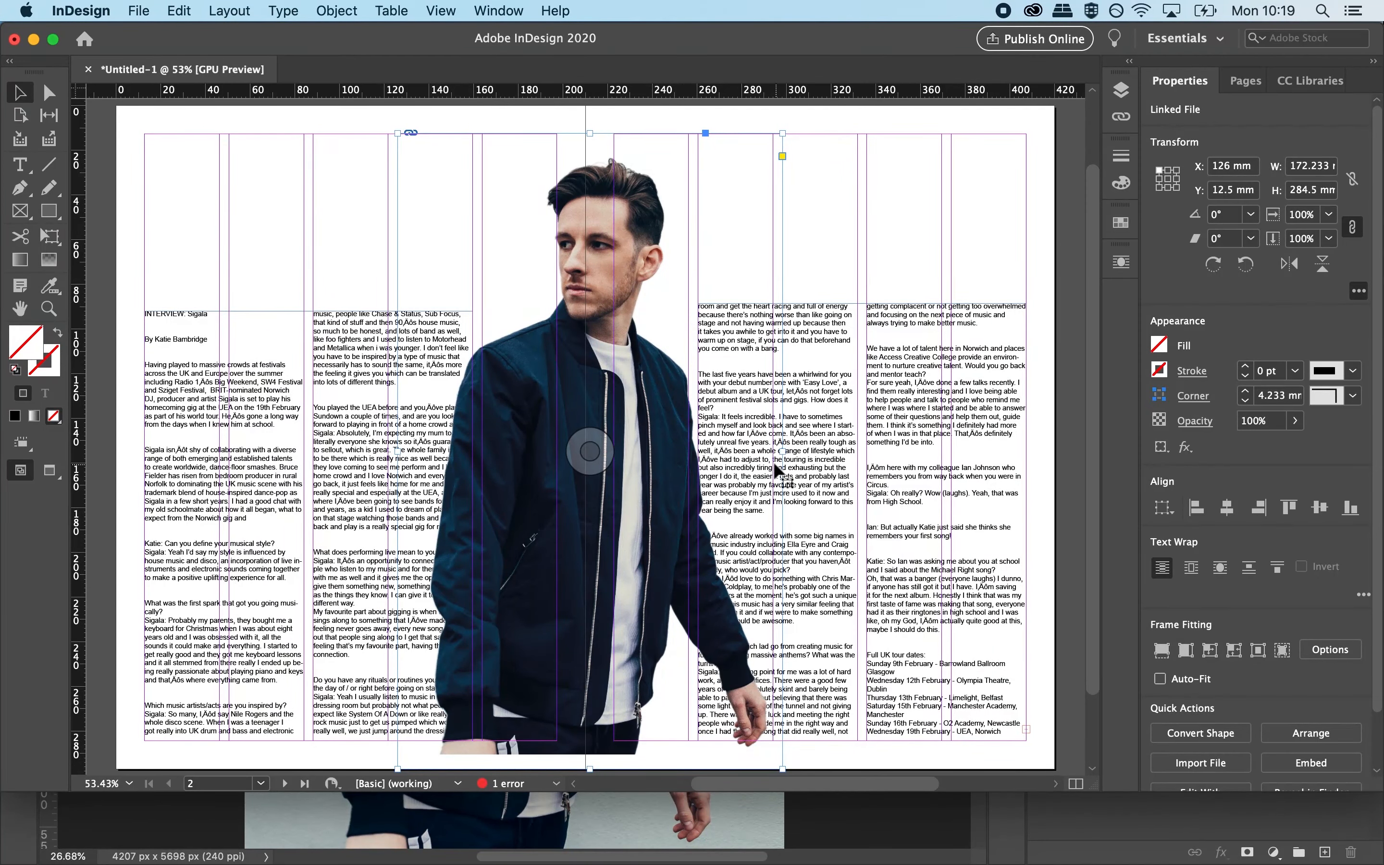
Widen the picture frame on both sides to 213.5 mm and fit the photo proportionally inside it again.
left_click_drag(782, 451, 809, 449)
left_click_drag(398, 450, 337, 450)
right_click(578, 235)
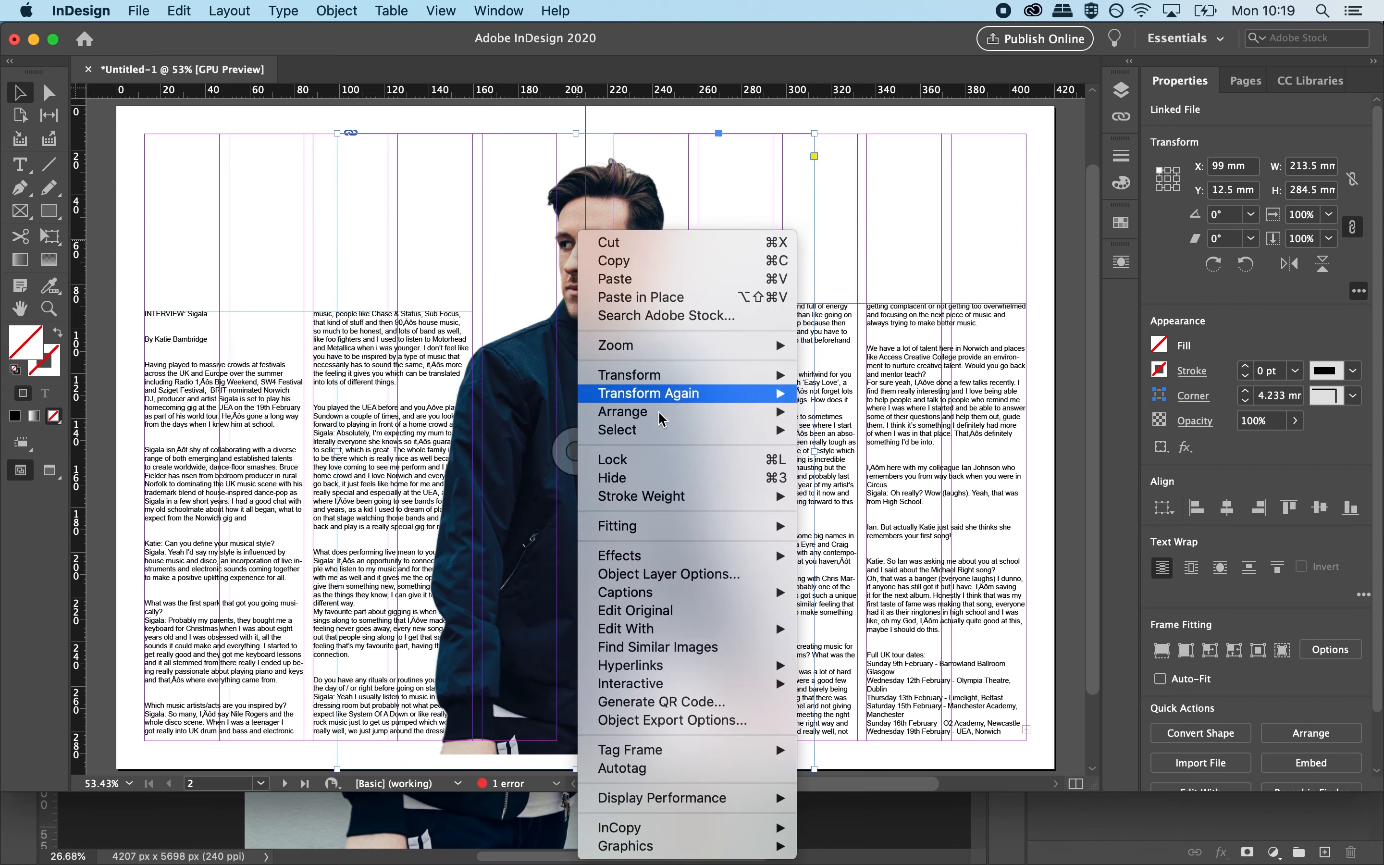
mouse_move(670, 531)
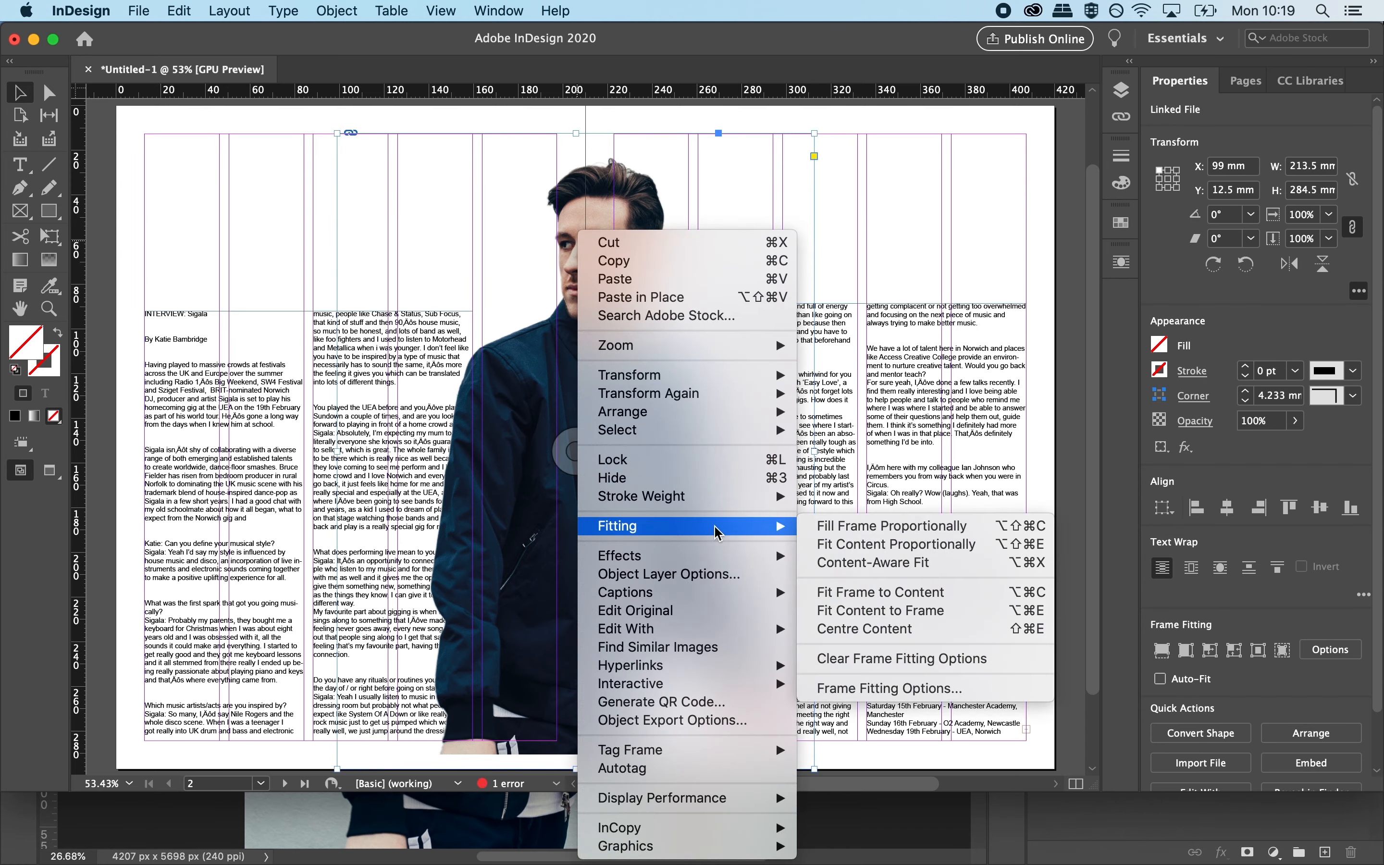
left_click(894, 544)
left_click_drag(577, 243, 581, 240)
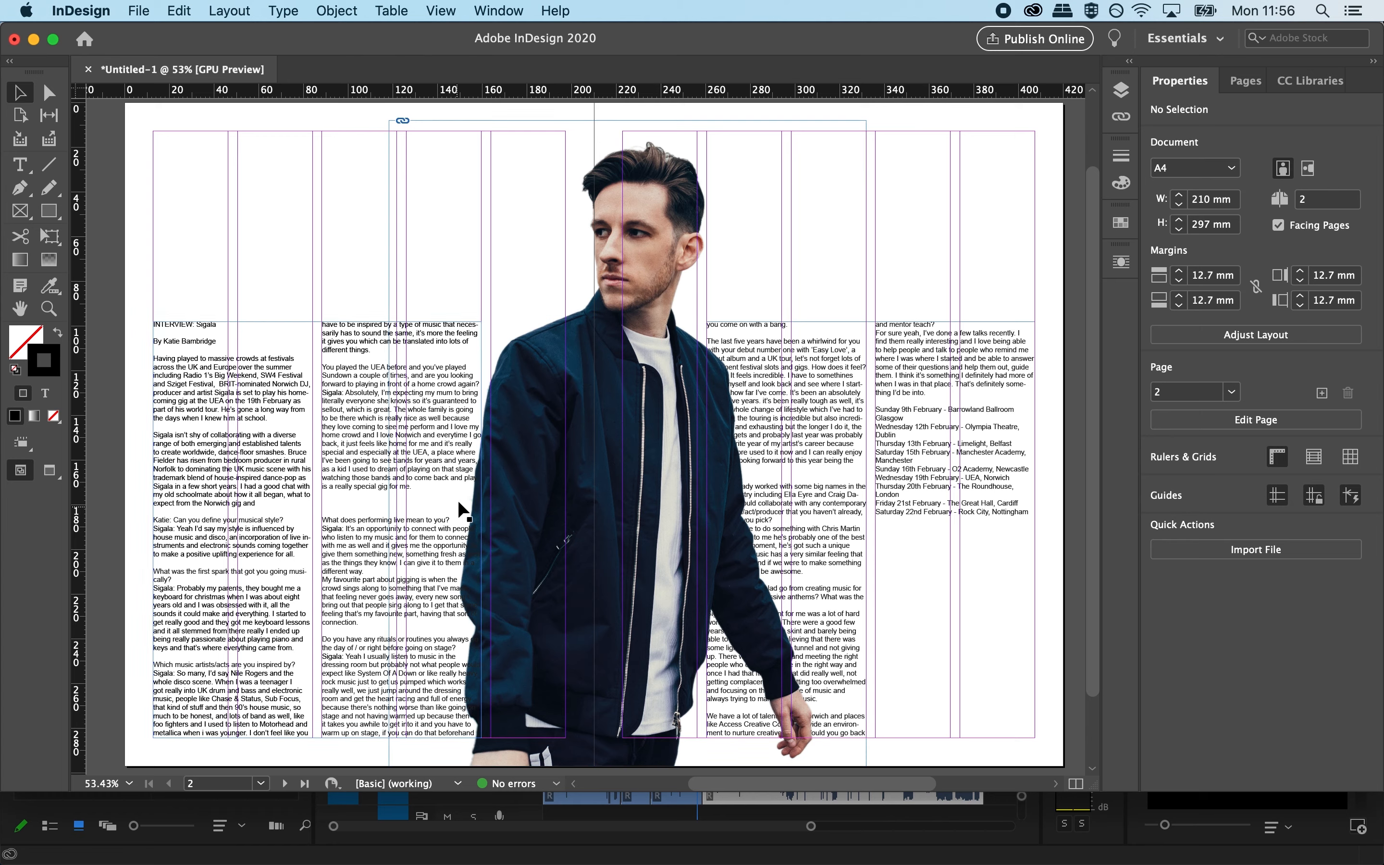
Wrap the article text around the photo's object shape, with a 3 mm offset and the Detect Edges contour type.
left_click(513, 12)
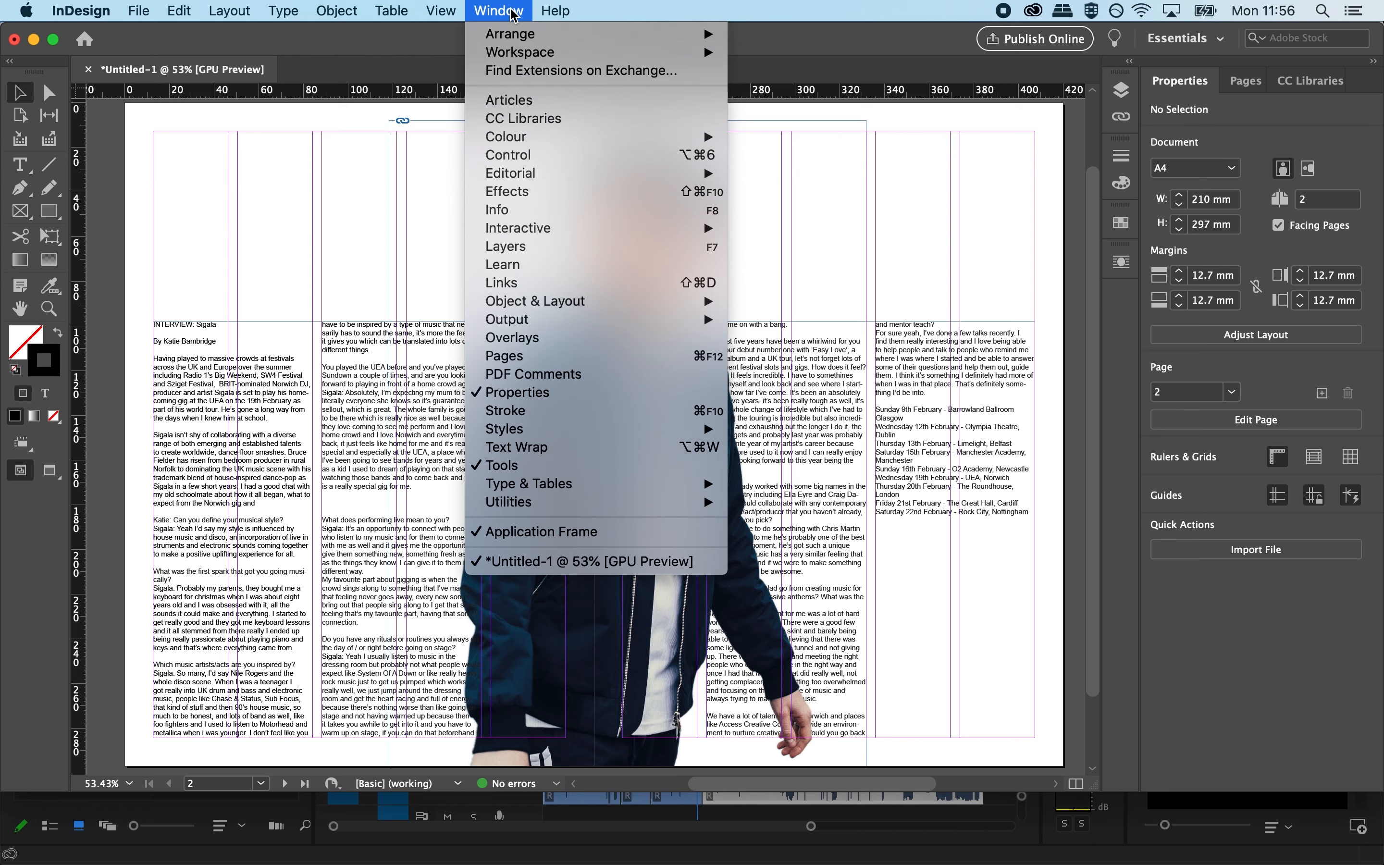
left_click(535, 454)
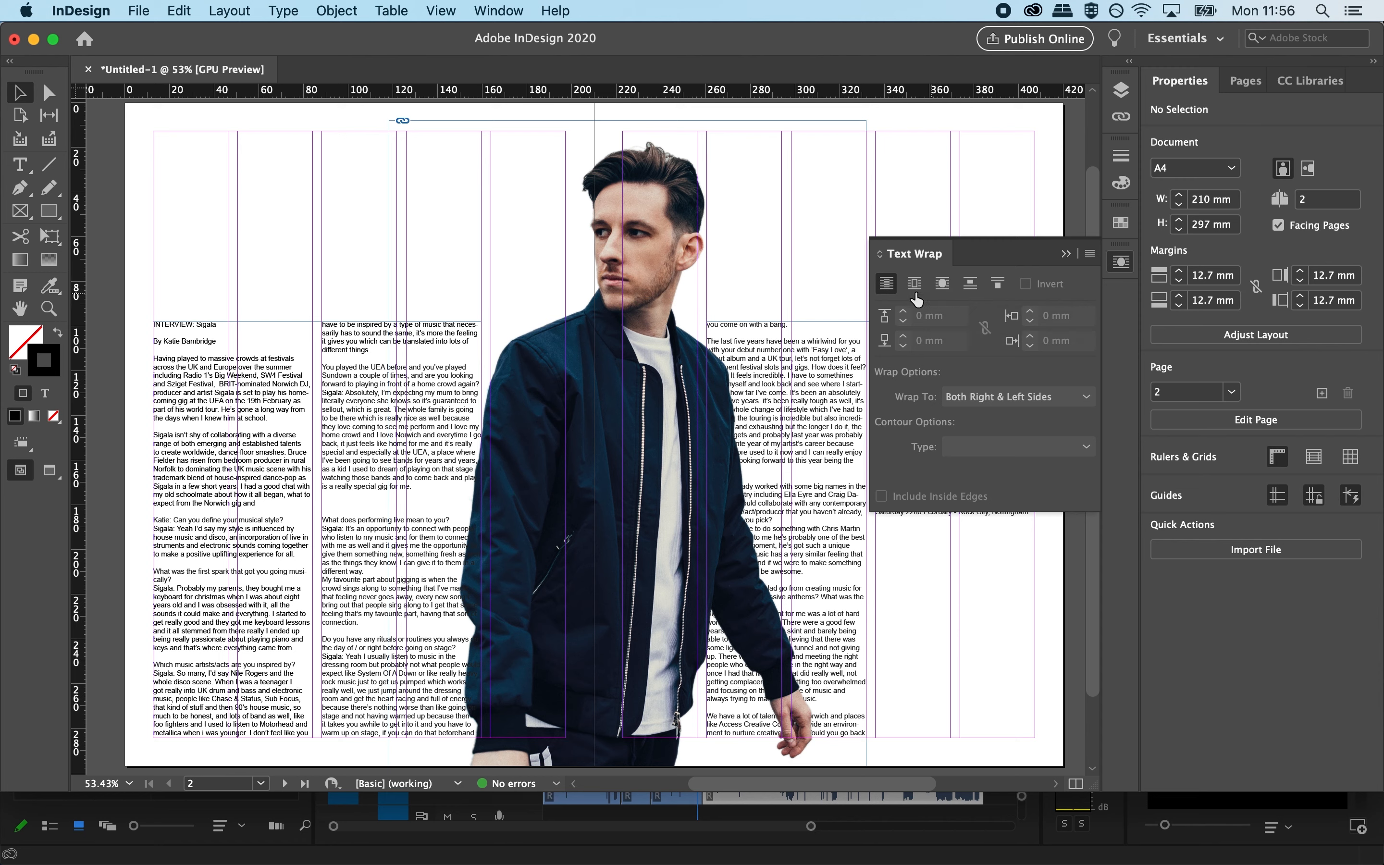
left_click(627, 444)
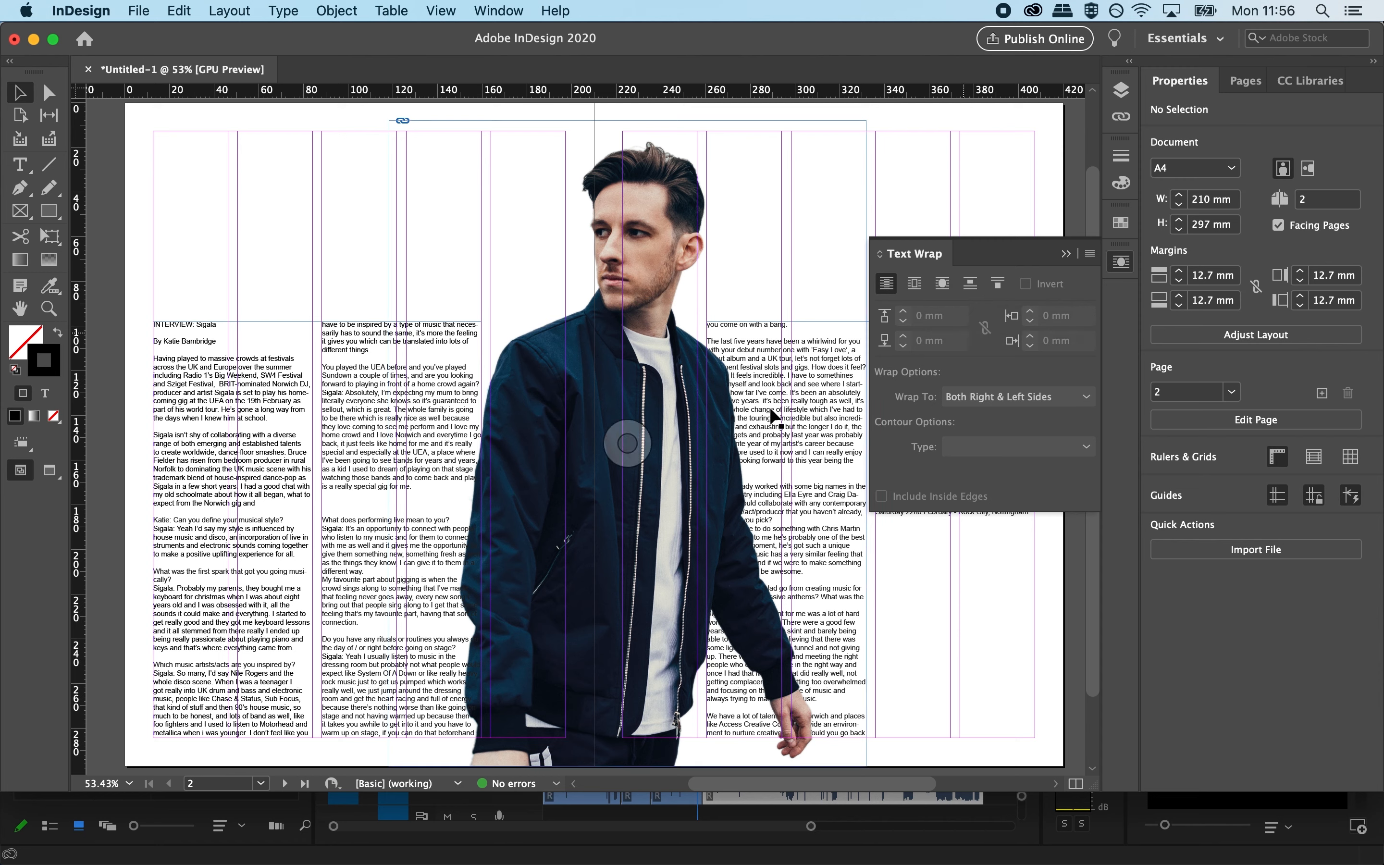
left_click(652, 236)
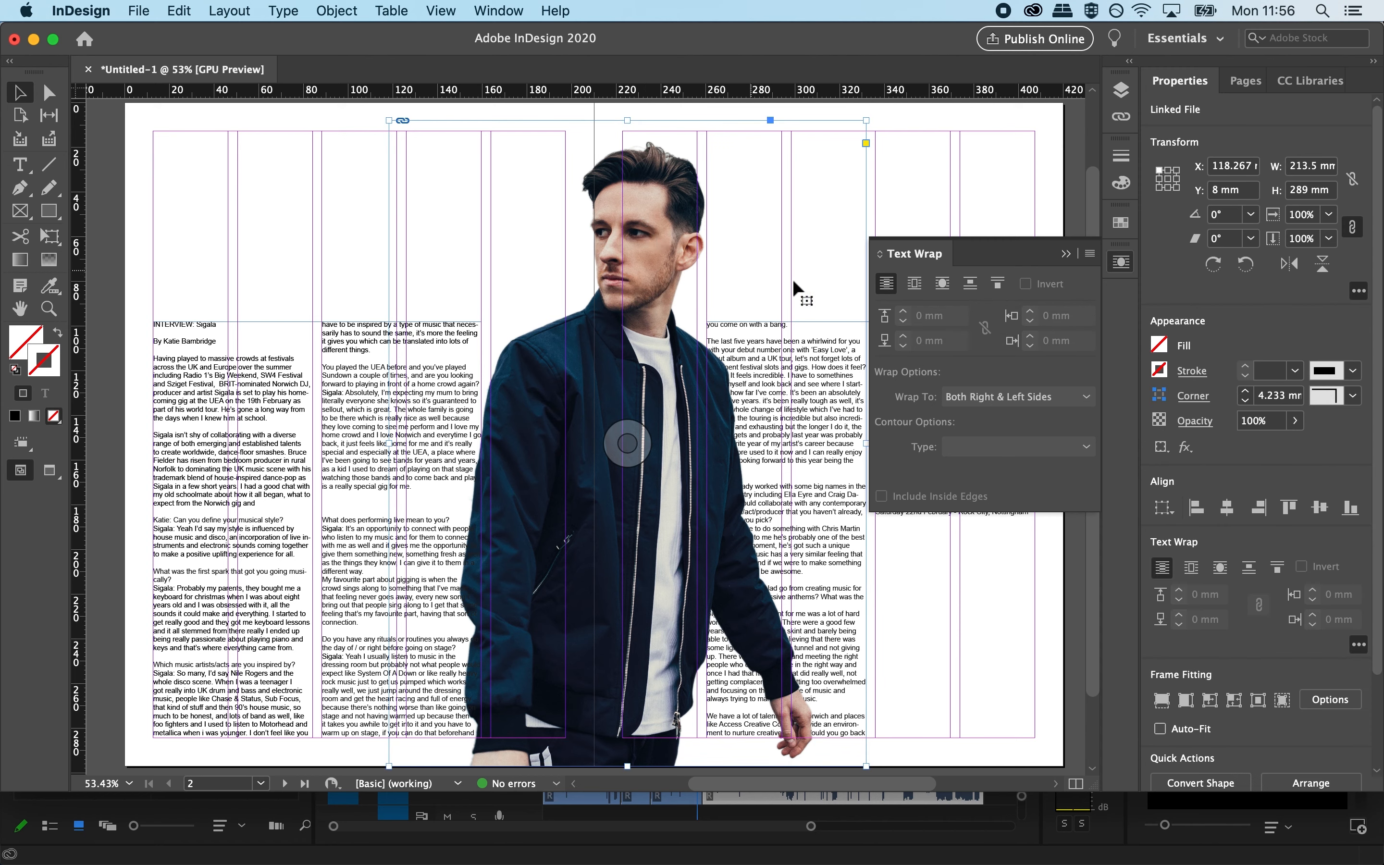
left_click(942, 286)
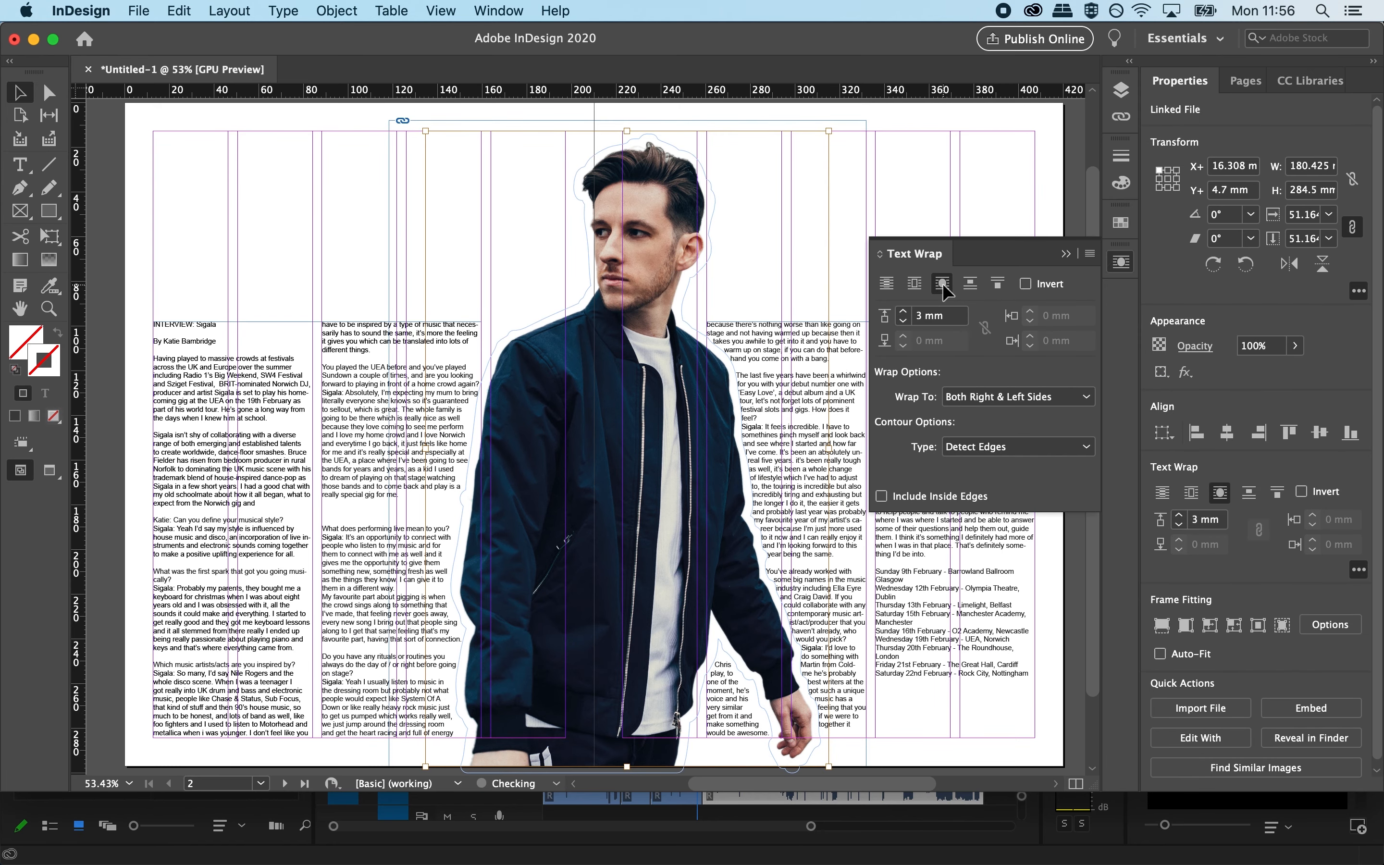
Try the Bounding Box contour type for the photo's text wrap and switch back to Detect Edges.
left_click(1003, 456)
left_click(1001, 468)
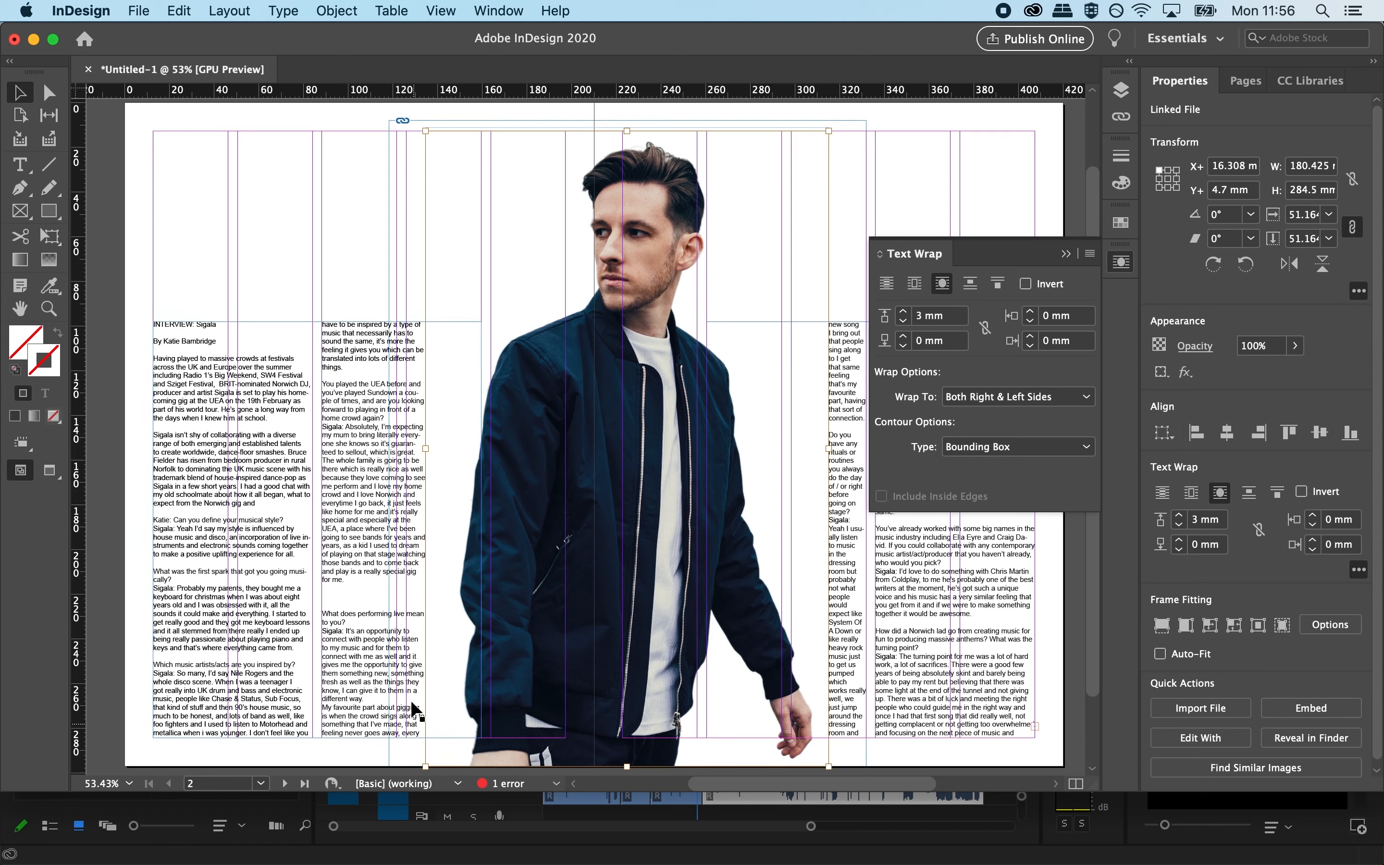
left_click(966, 453)
left_click(981, 490)
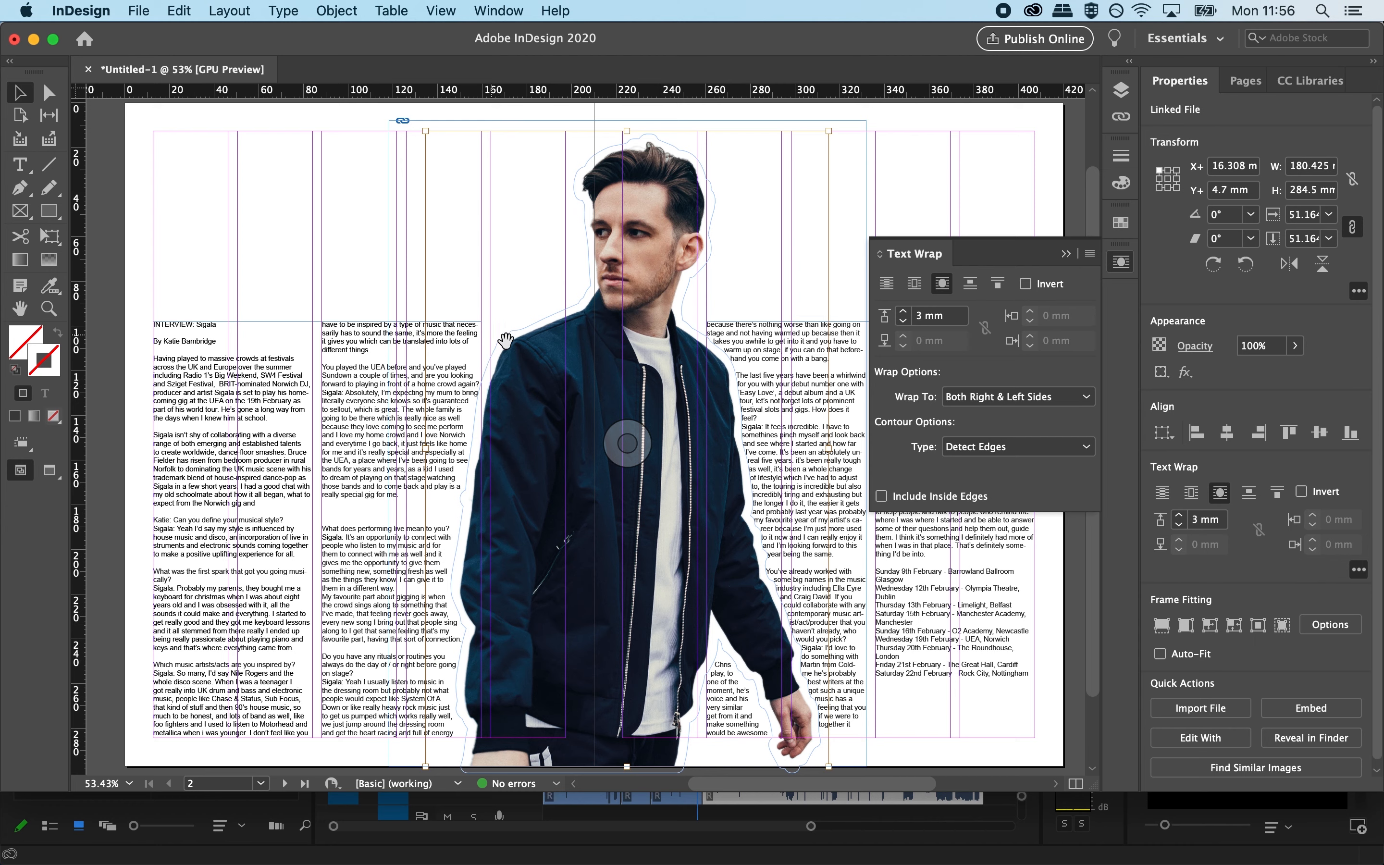
left_click(1067, 255)
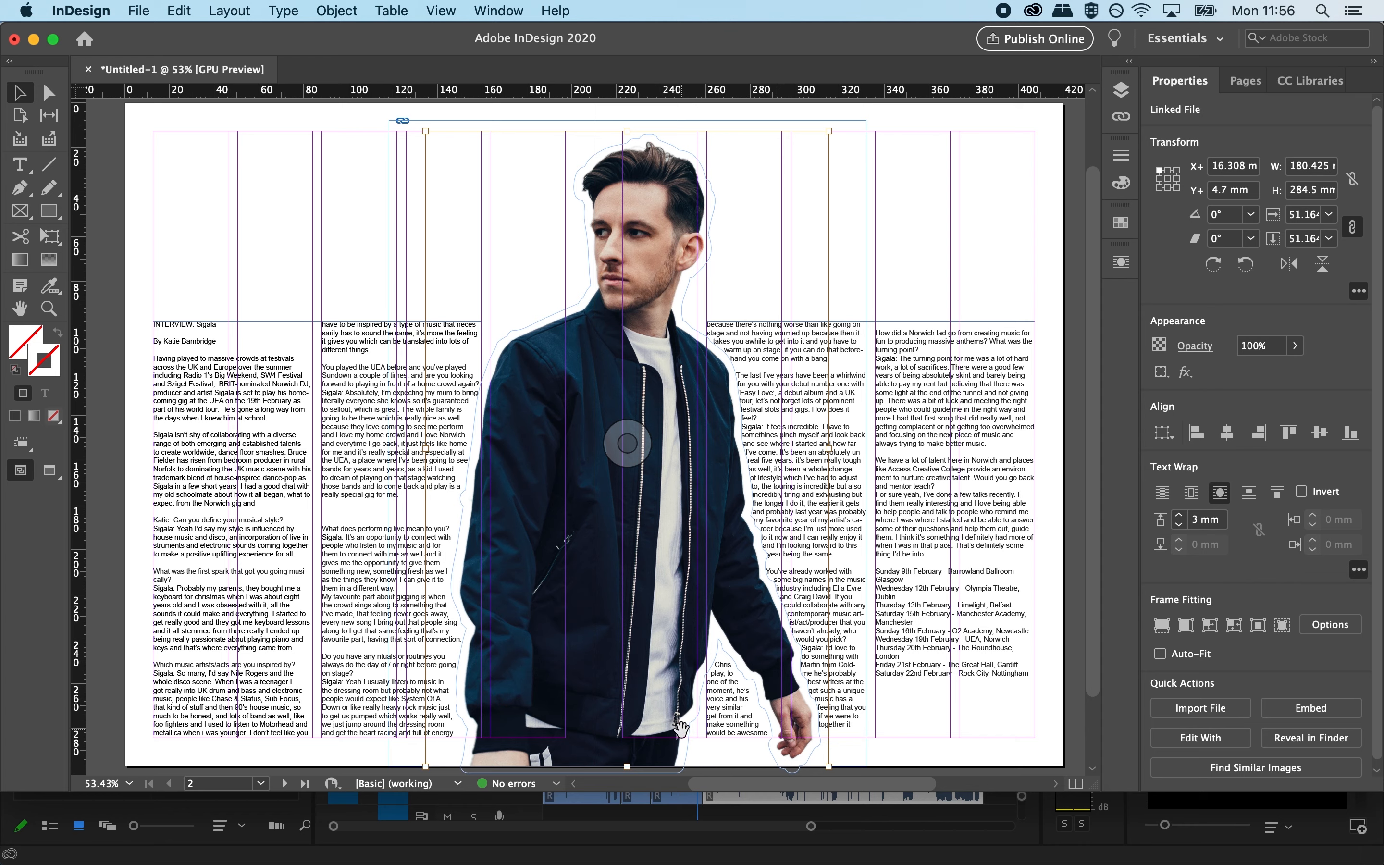
Draw an empty rectangle frame about 57.5 x 48.8 mm over the text between the jacket and sleeve, wrapping text around its bounding box.
left_click(20, 213)
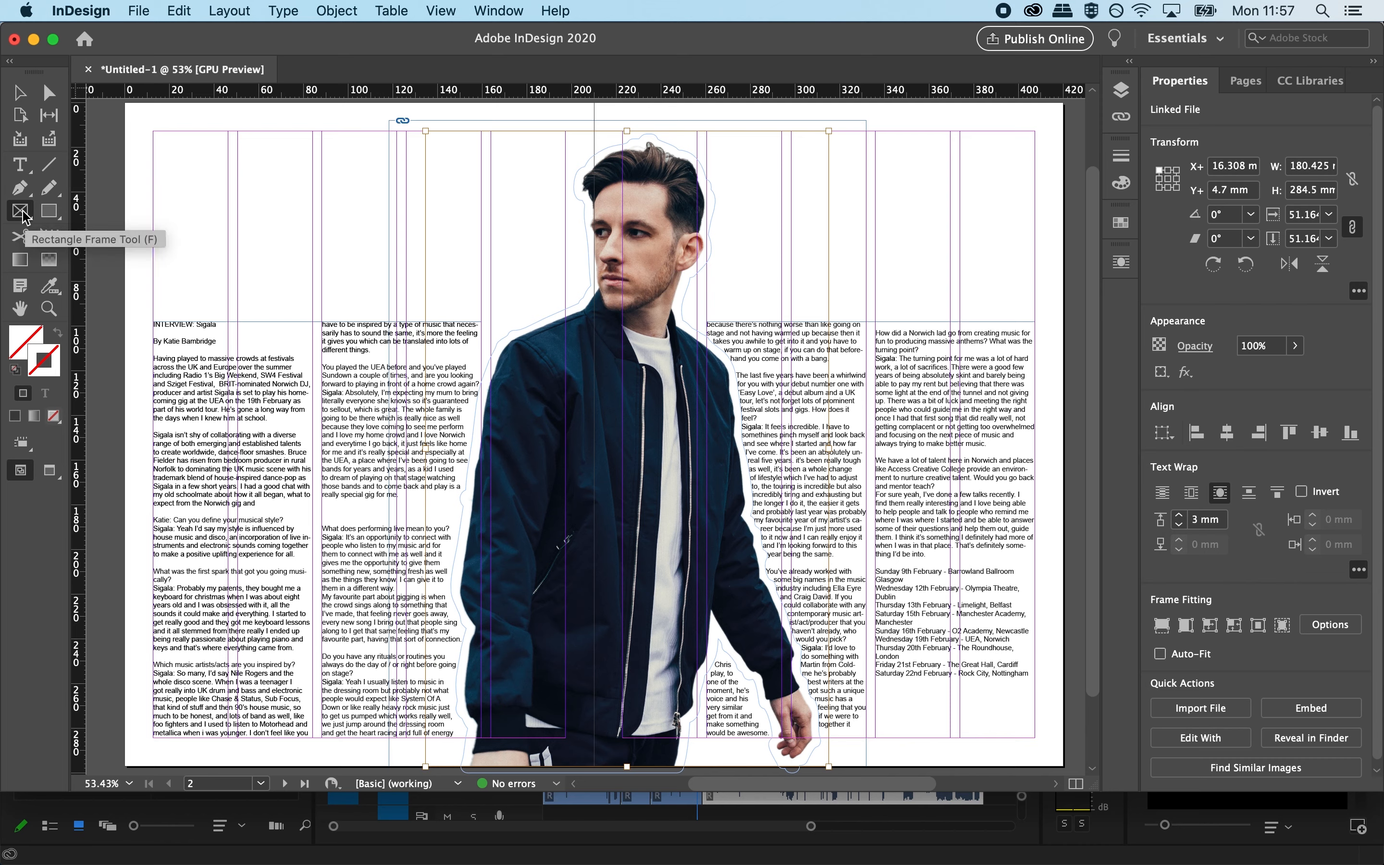
left_click_drag(646, 628, 779, 742)
left_click(19, 92)
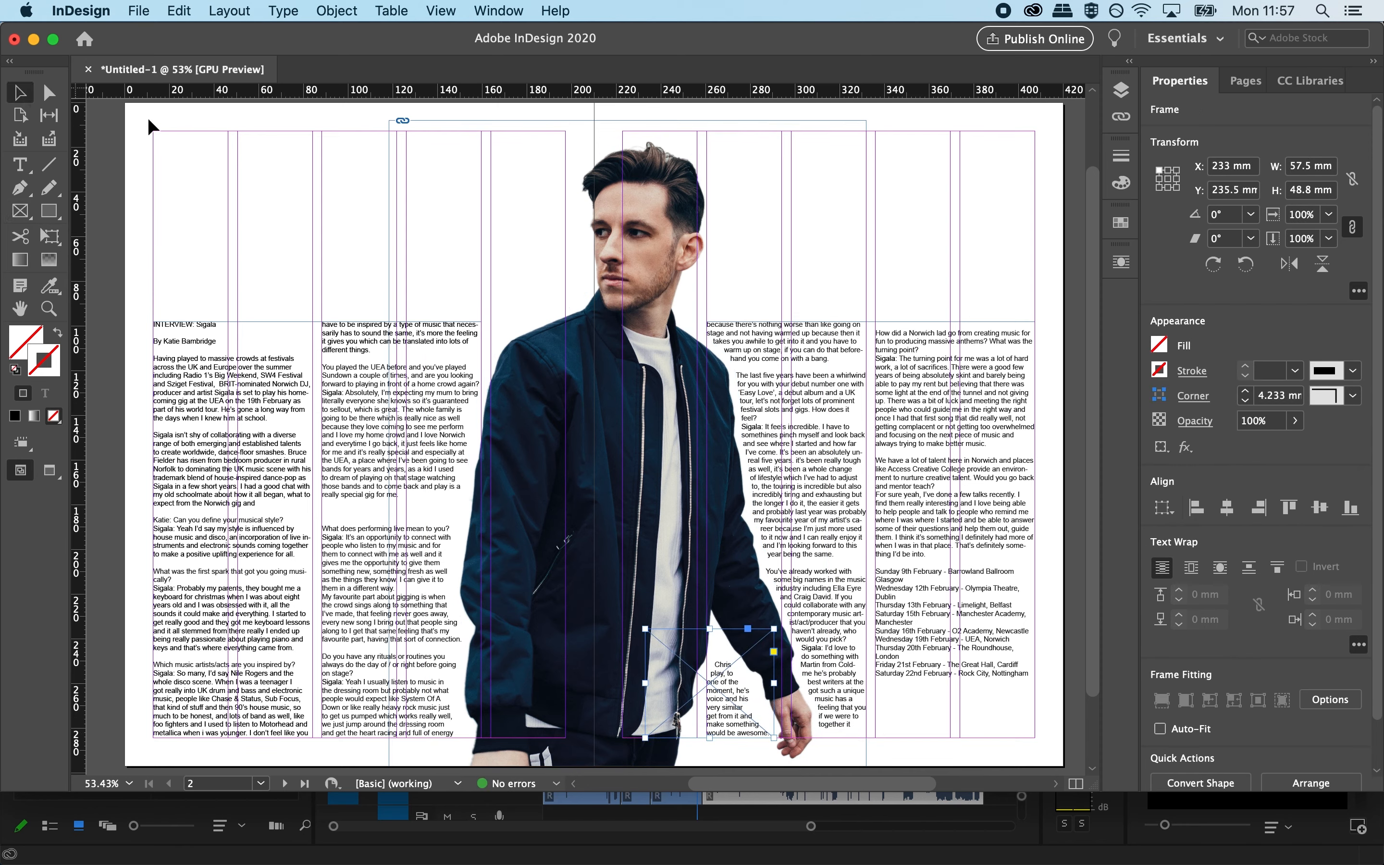
left_click(1121, 262)
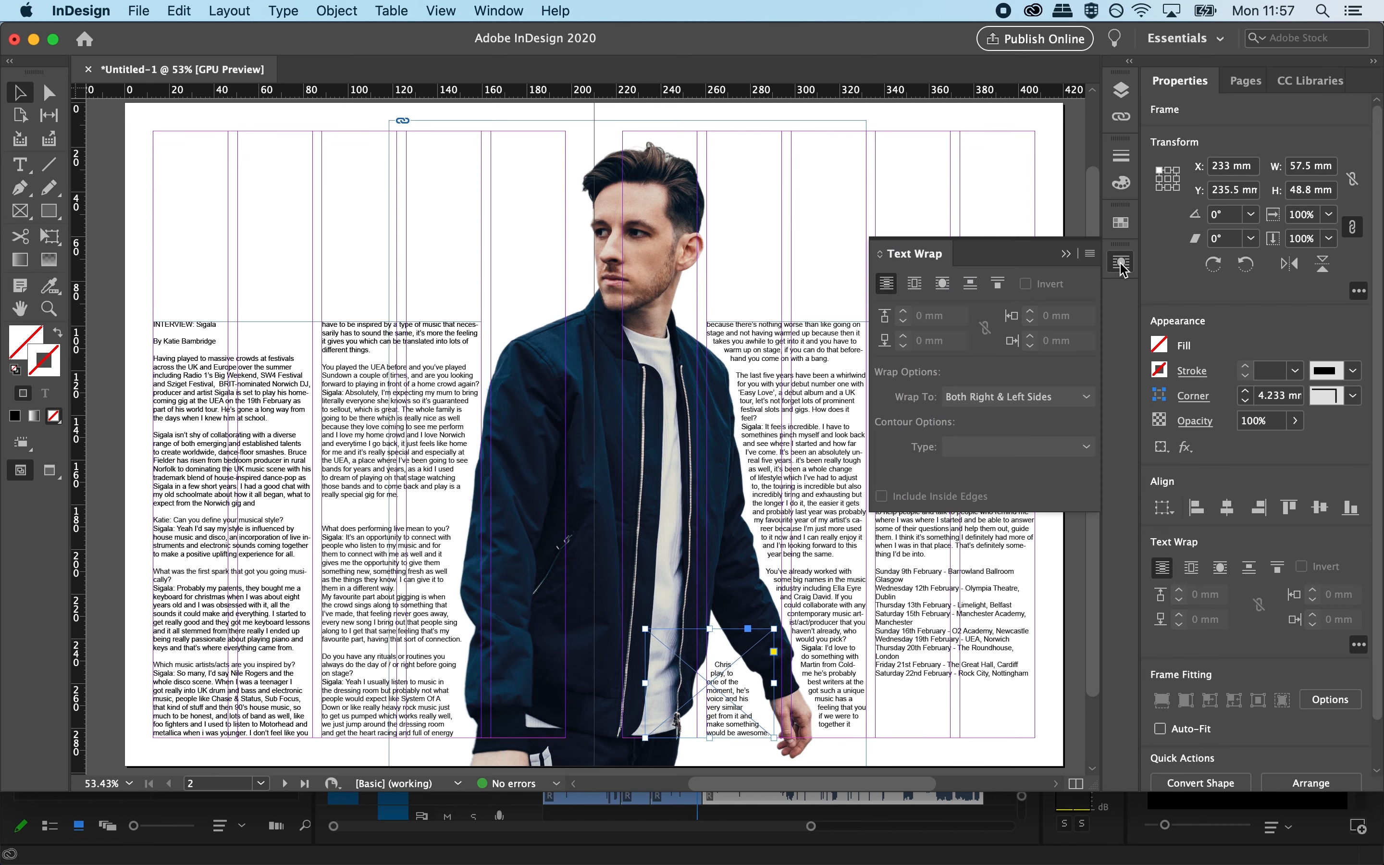
left_click(914, 284)
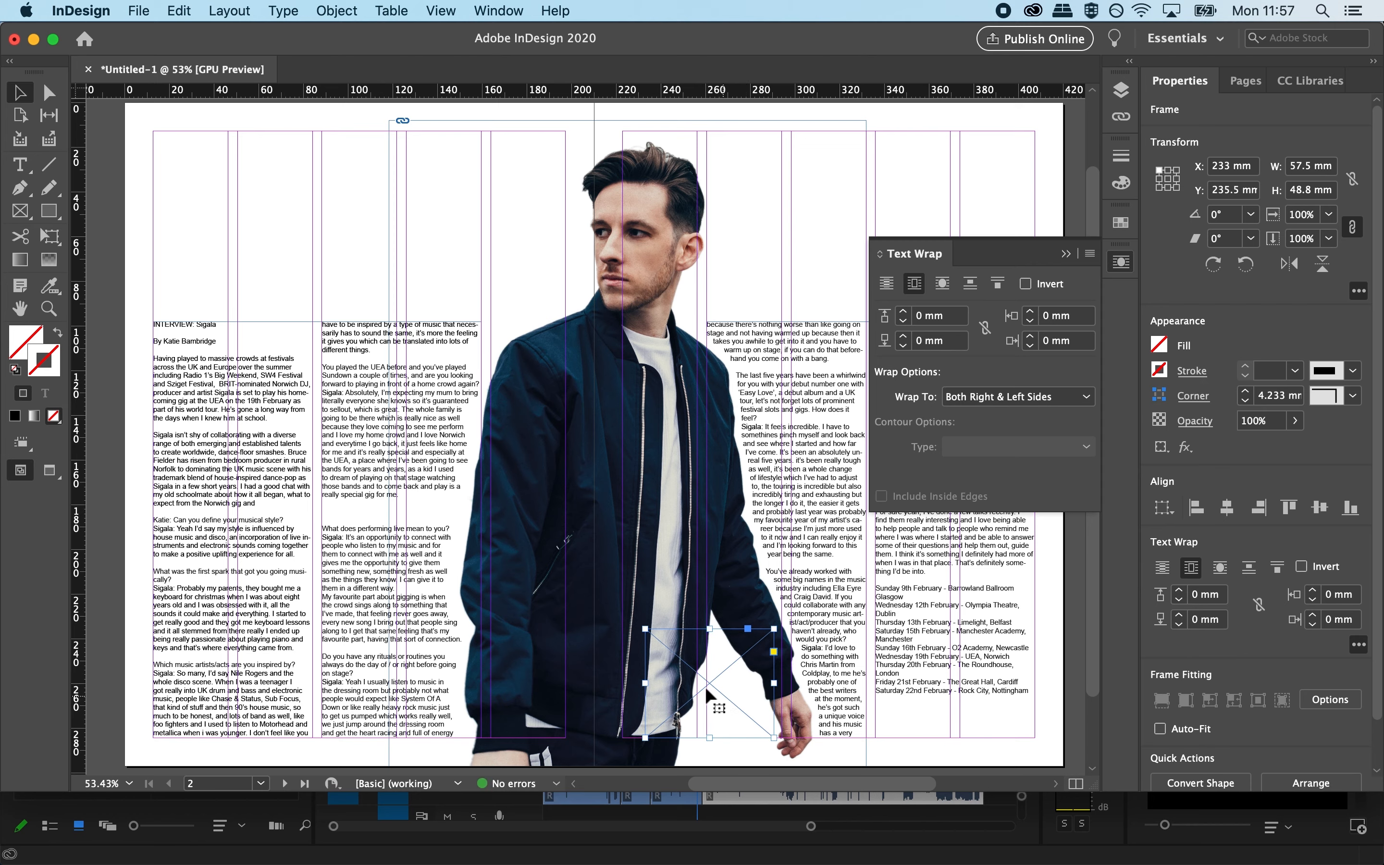
left_click(1006, 212)
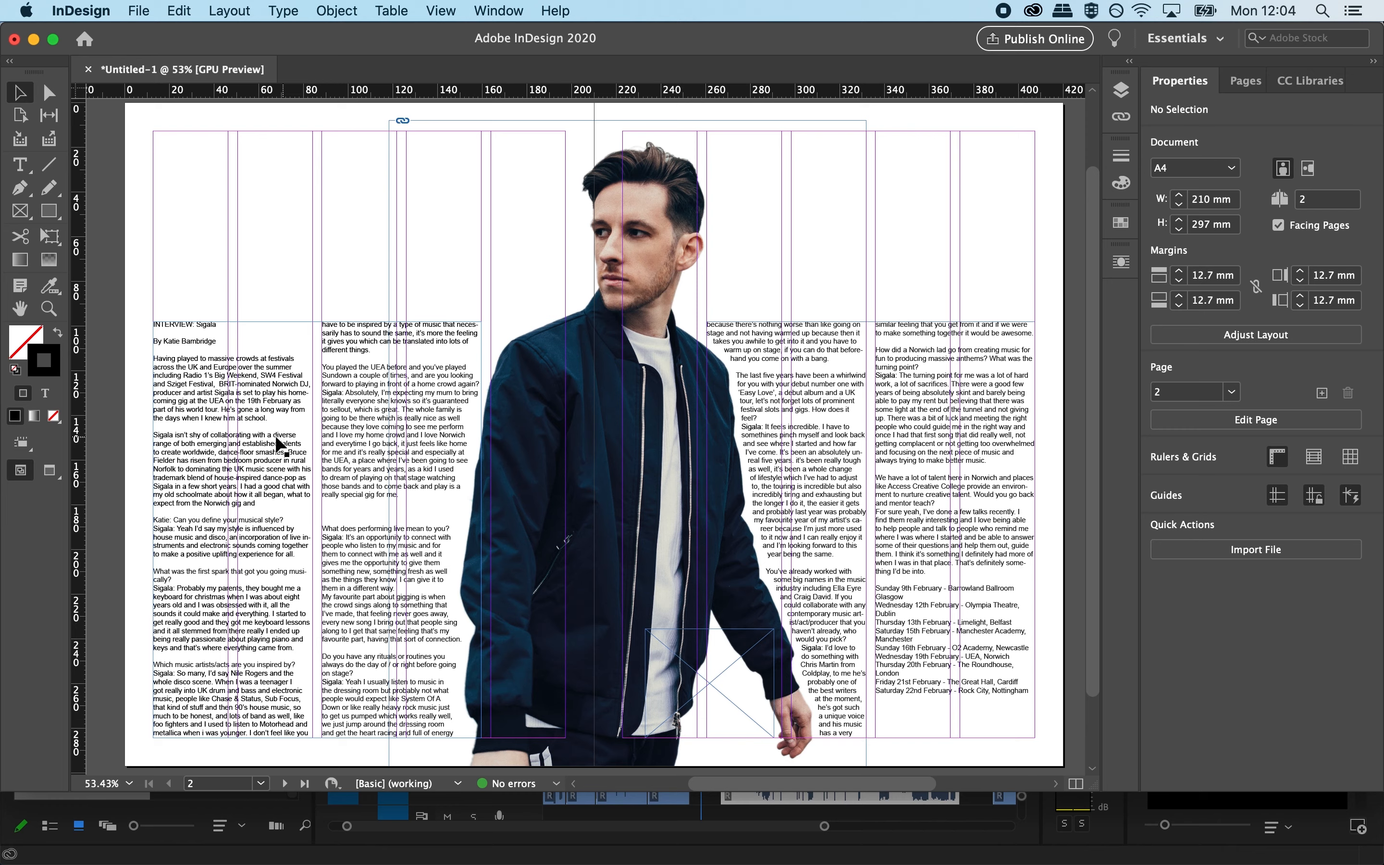
Set the "INTERVIEW: Sigala" headline on the first page to 59 pt.
left_click(21, 165)
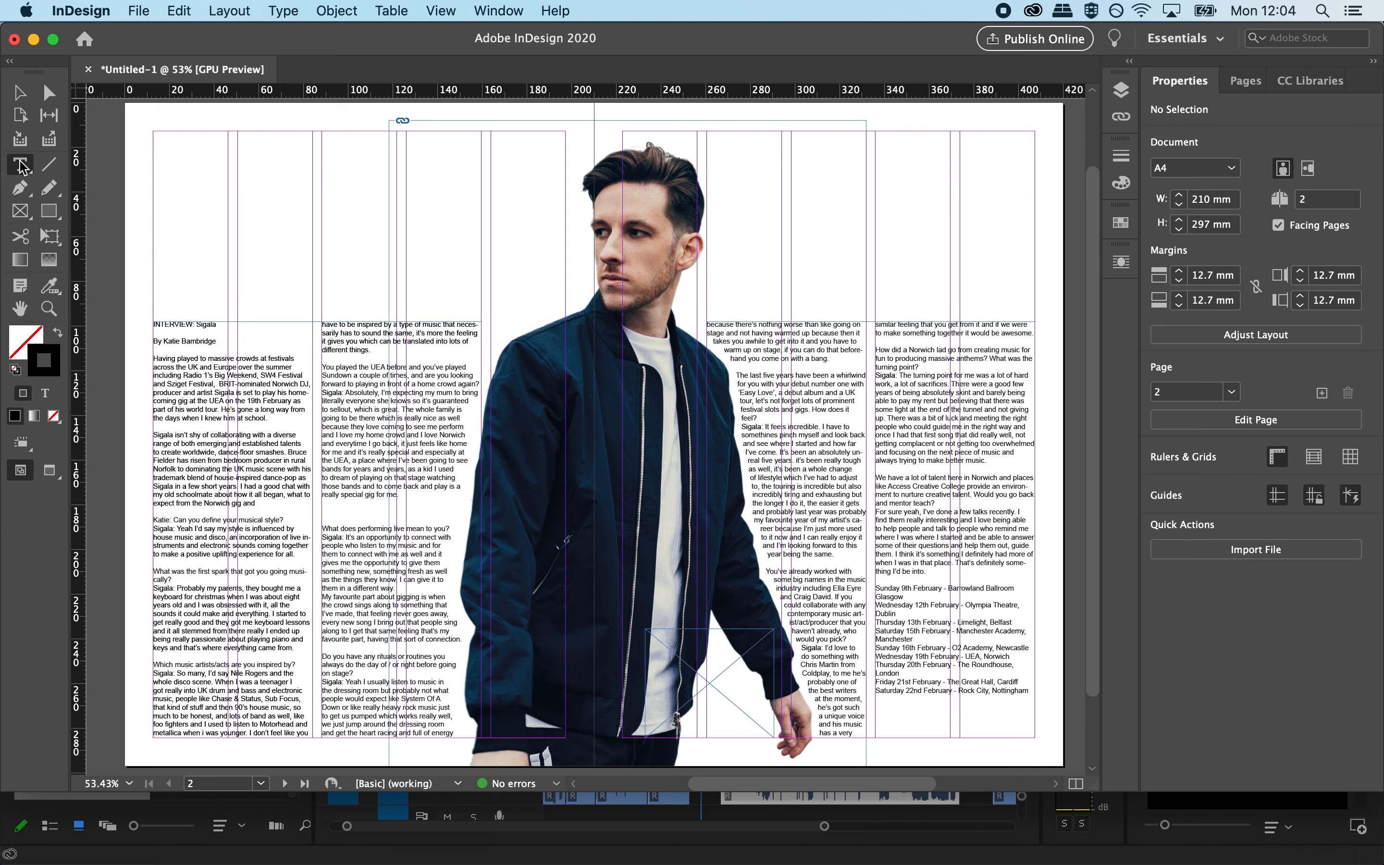
triple_click(213, 325)
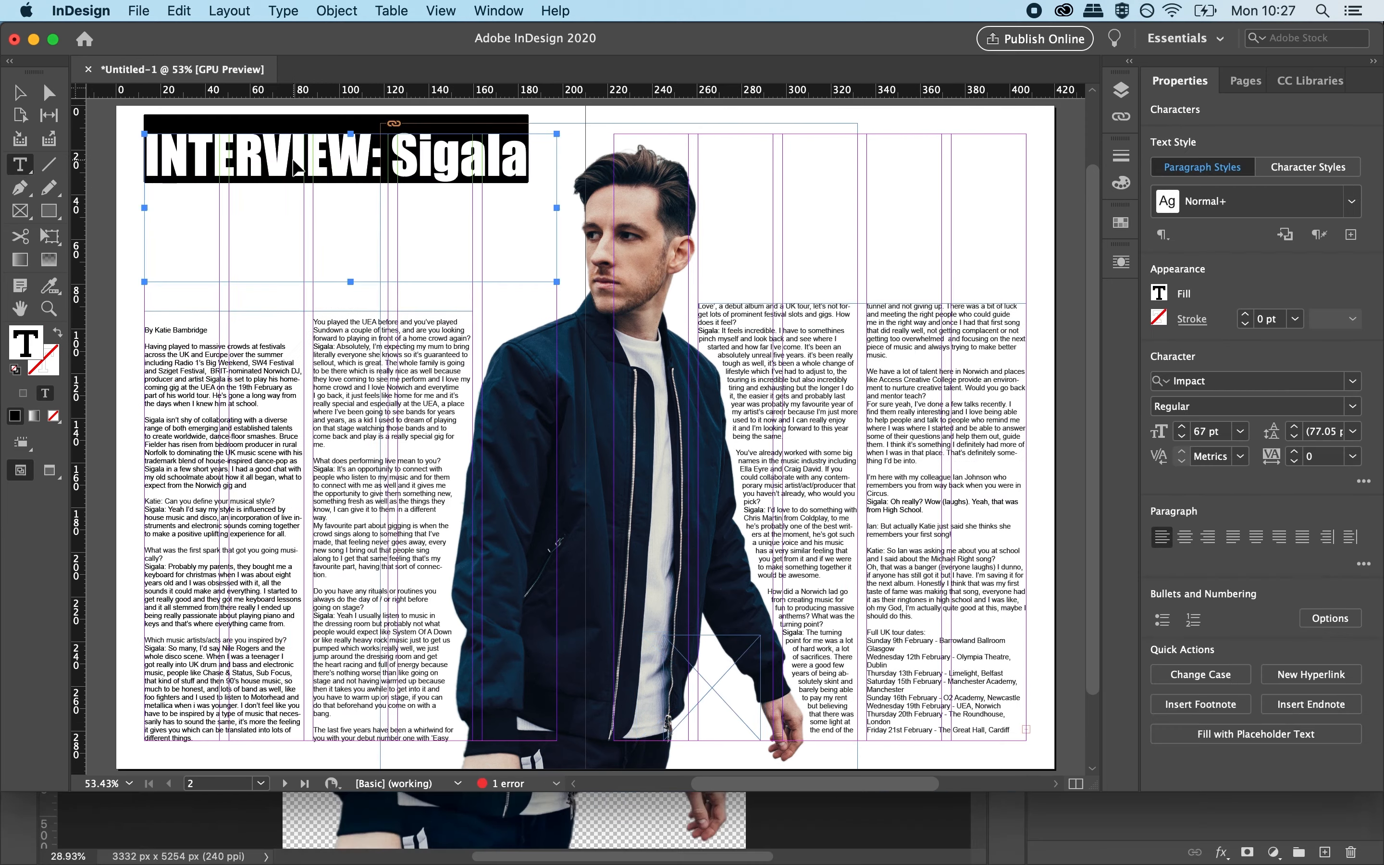
key("super+shift+period")
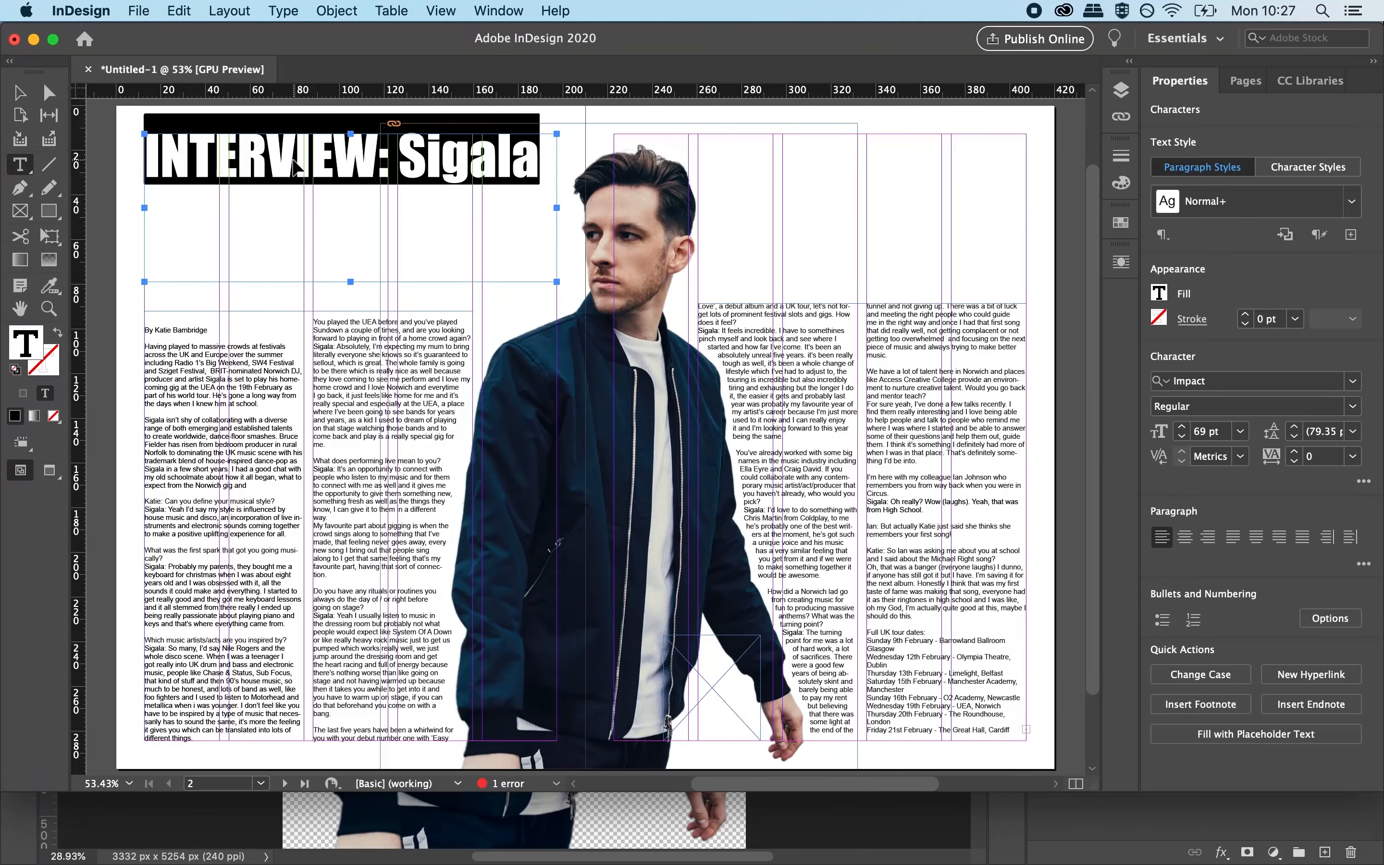
key("super+shift+comma")
key("super+shift+comma")
key("super+shift+comma")
key("super+shift+comma")
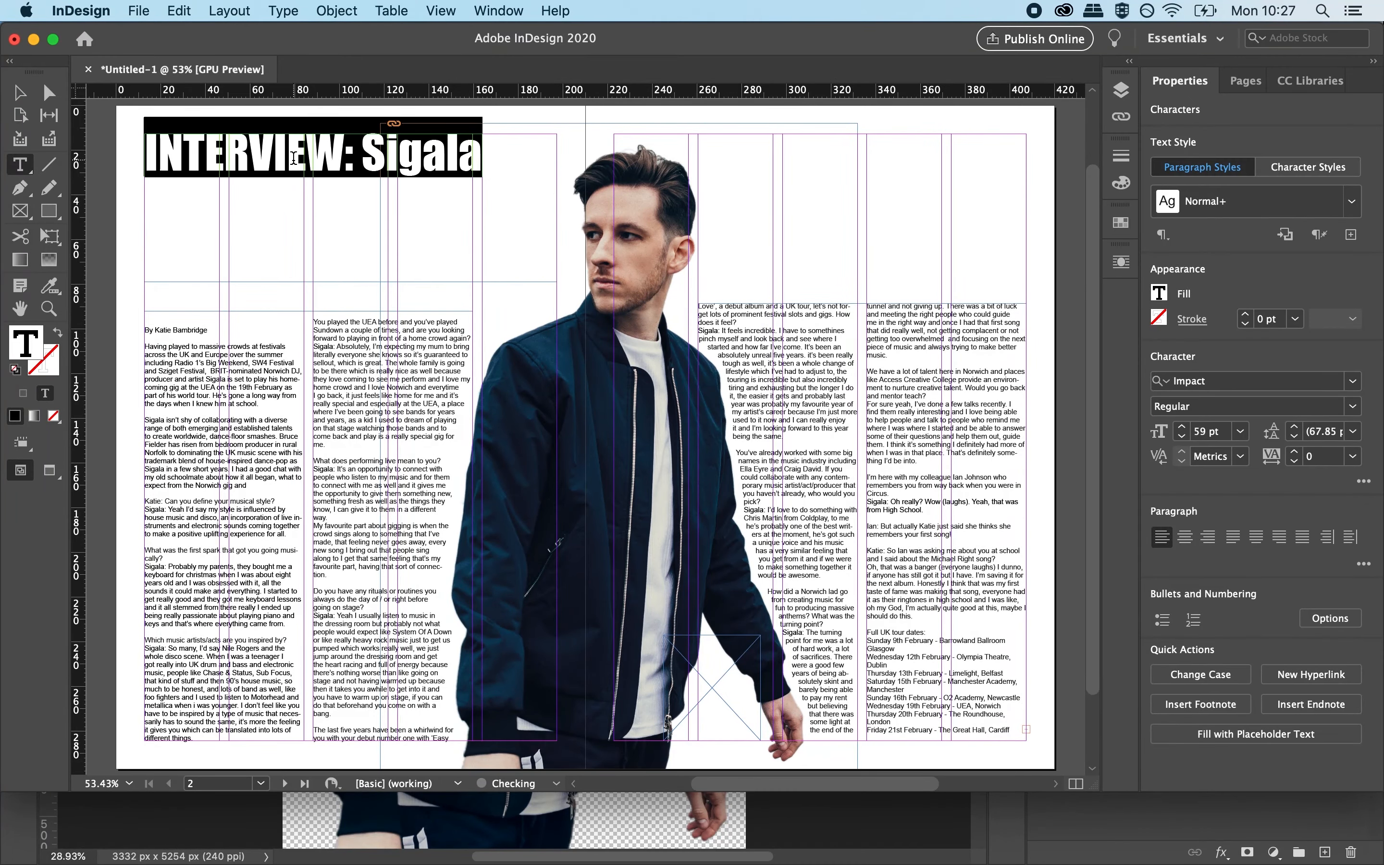
Replace "Sigala" in the headline with "DJ and producer Sigala".
left_click_drag(373, 154, 496, 158)
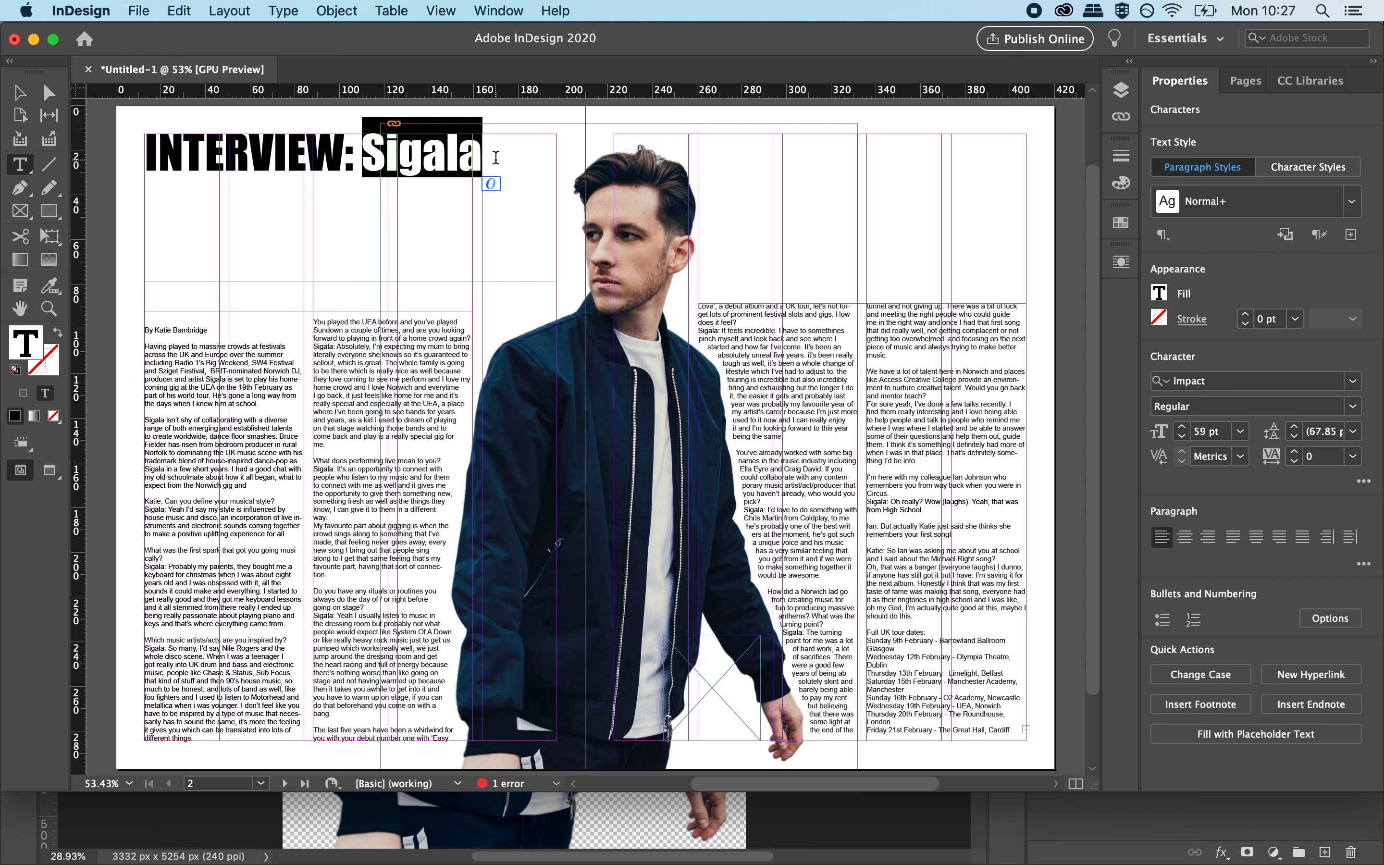
type("D")
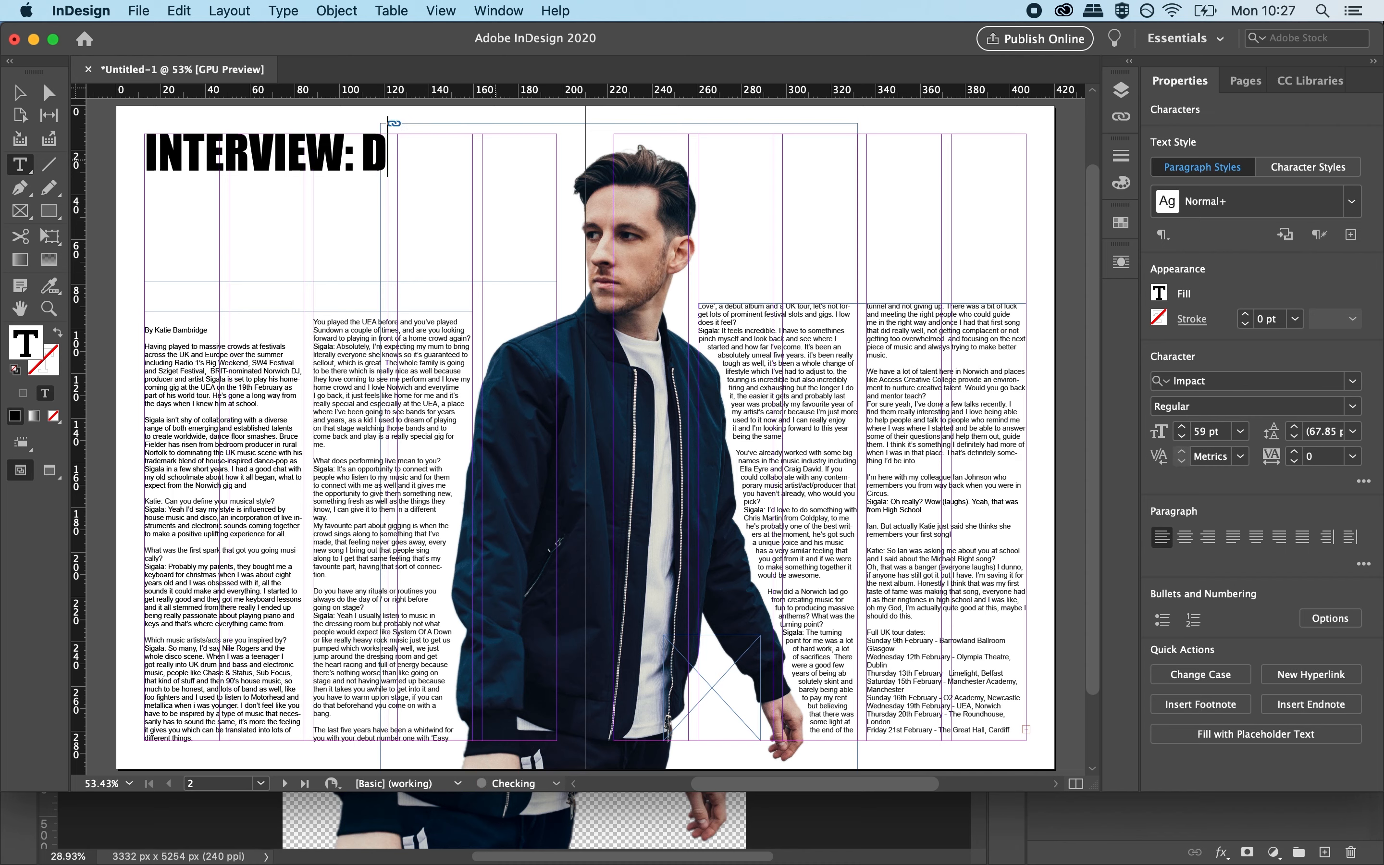
type("J")
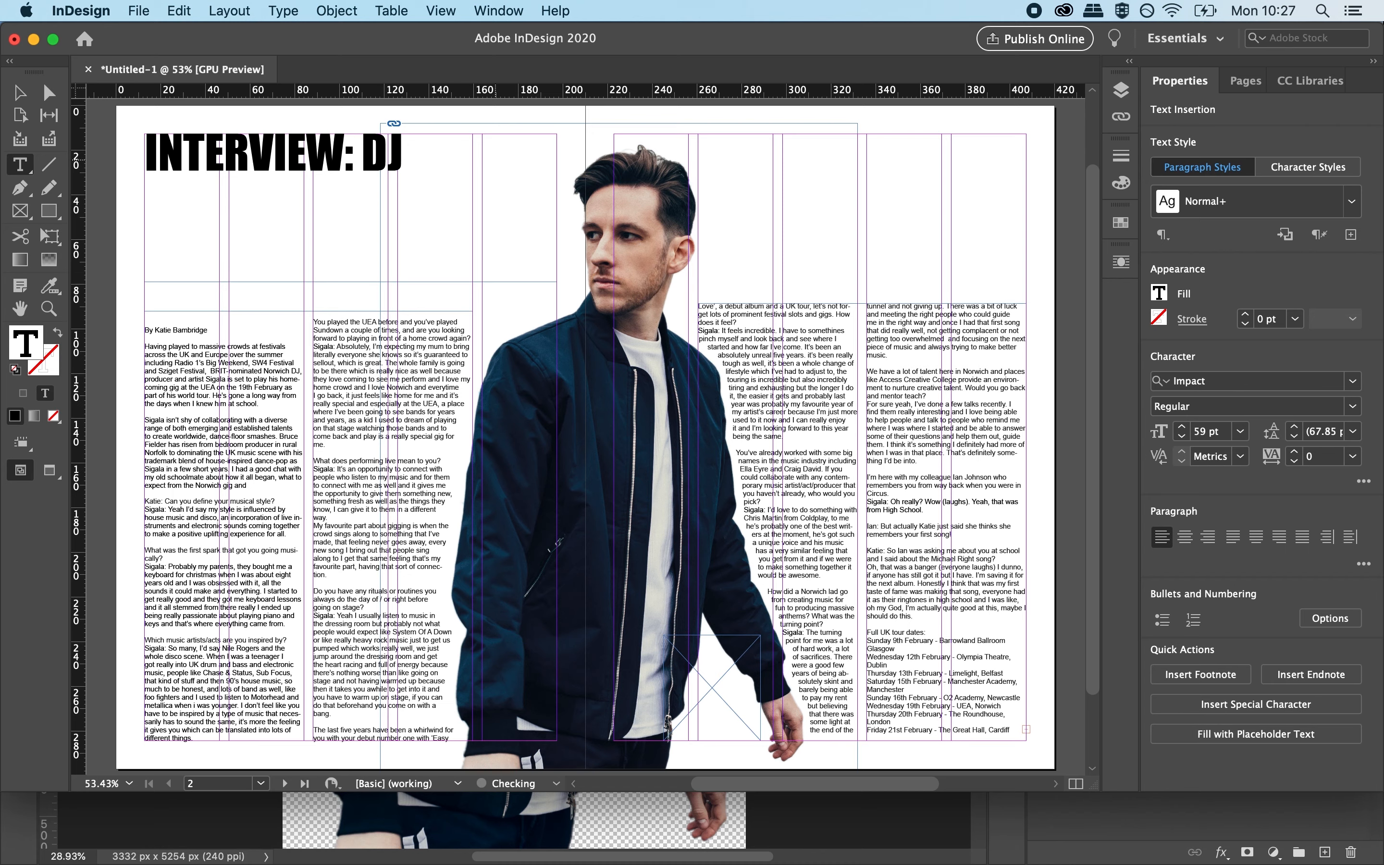
type(" and")
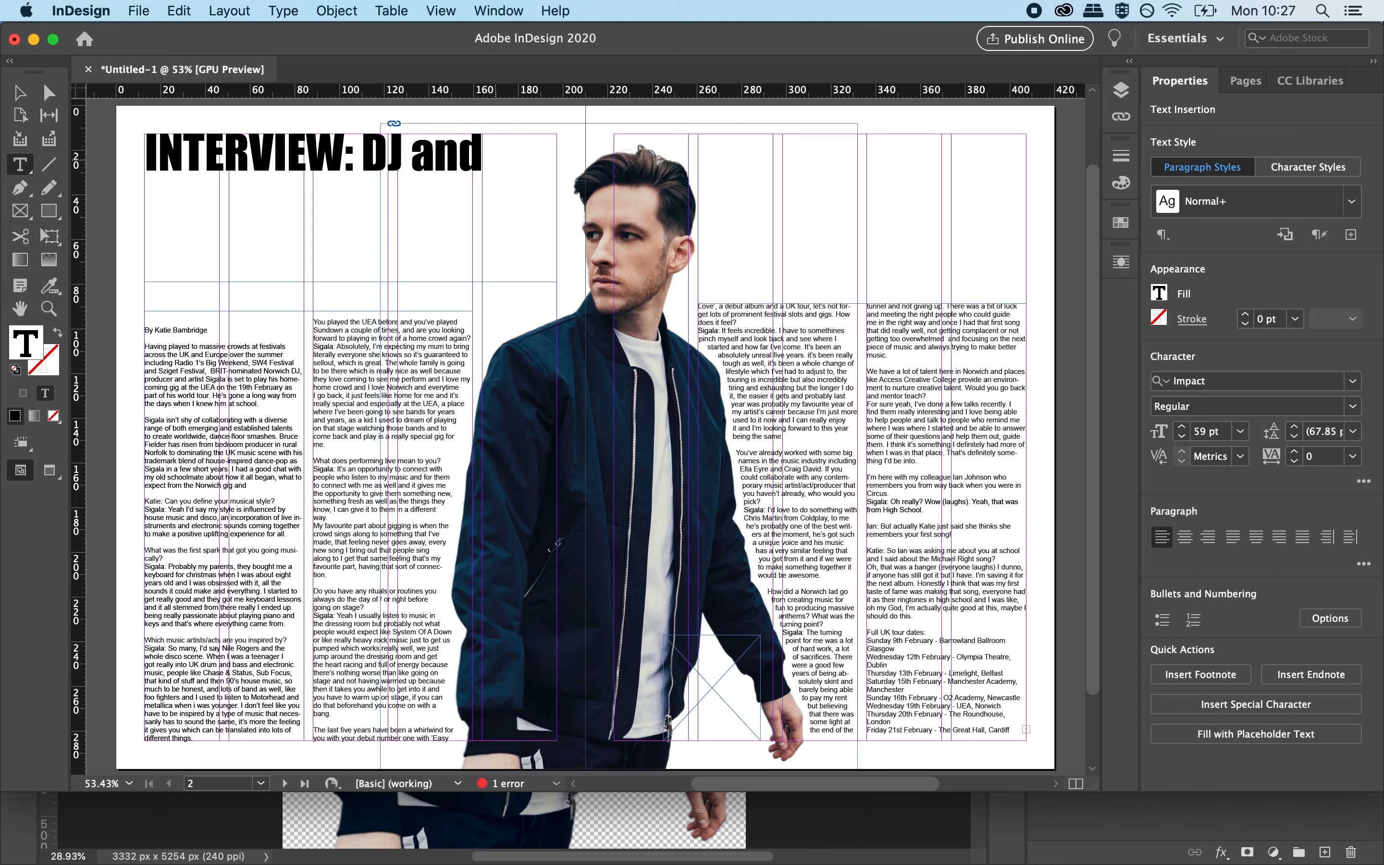
type("pro")
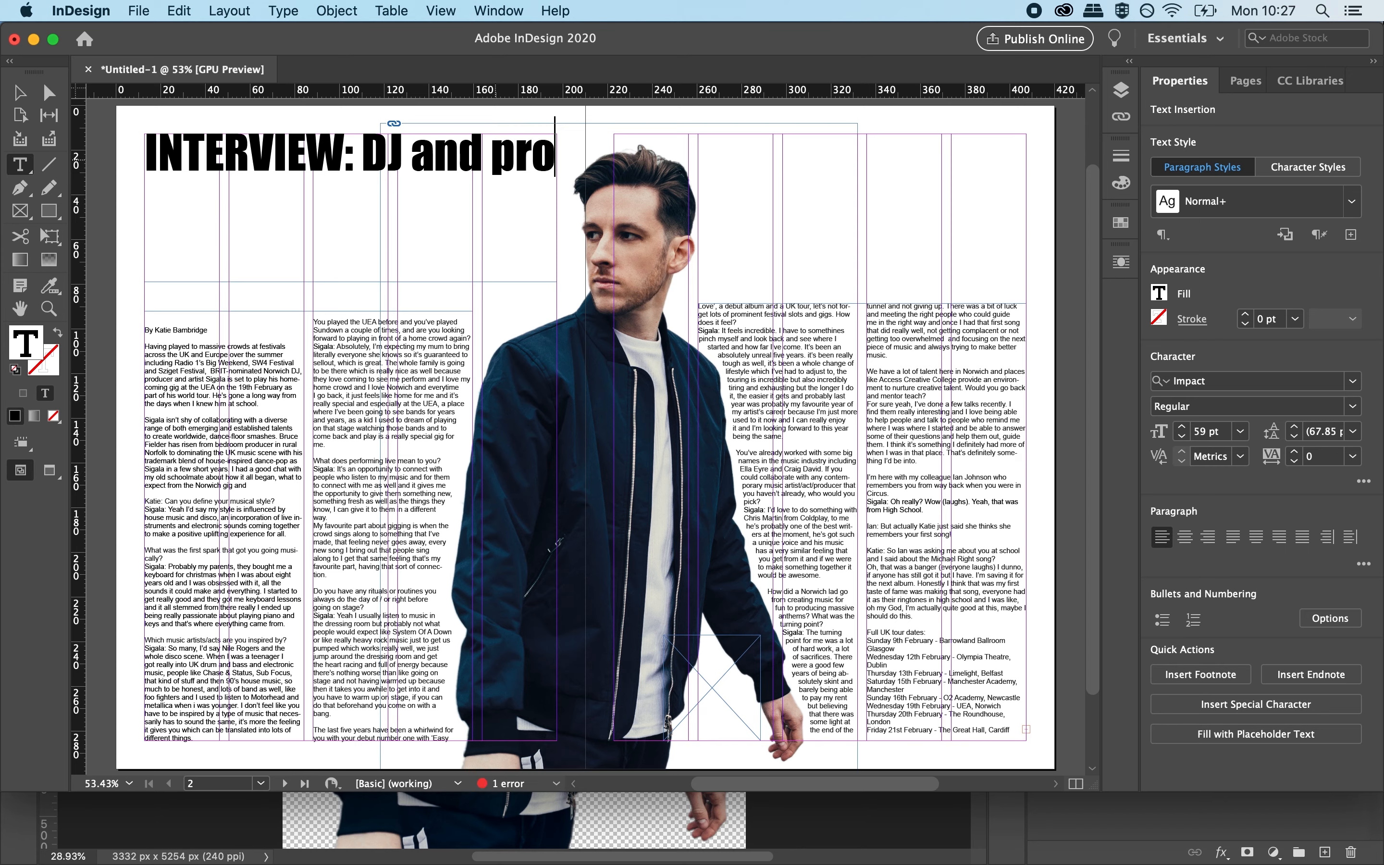
type("ducer Sigal")
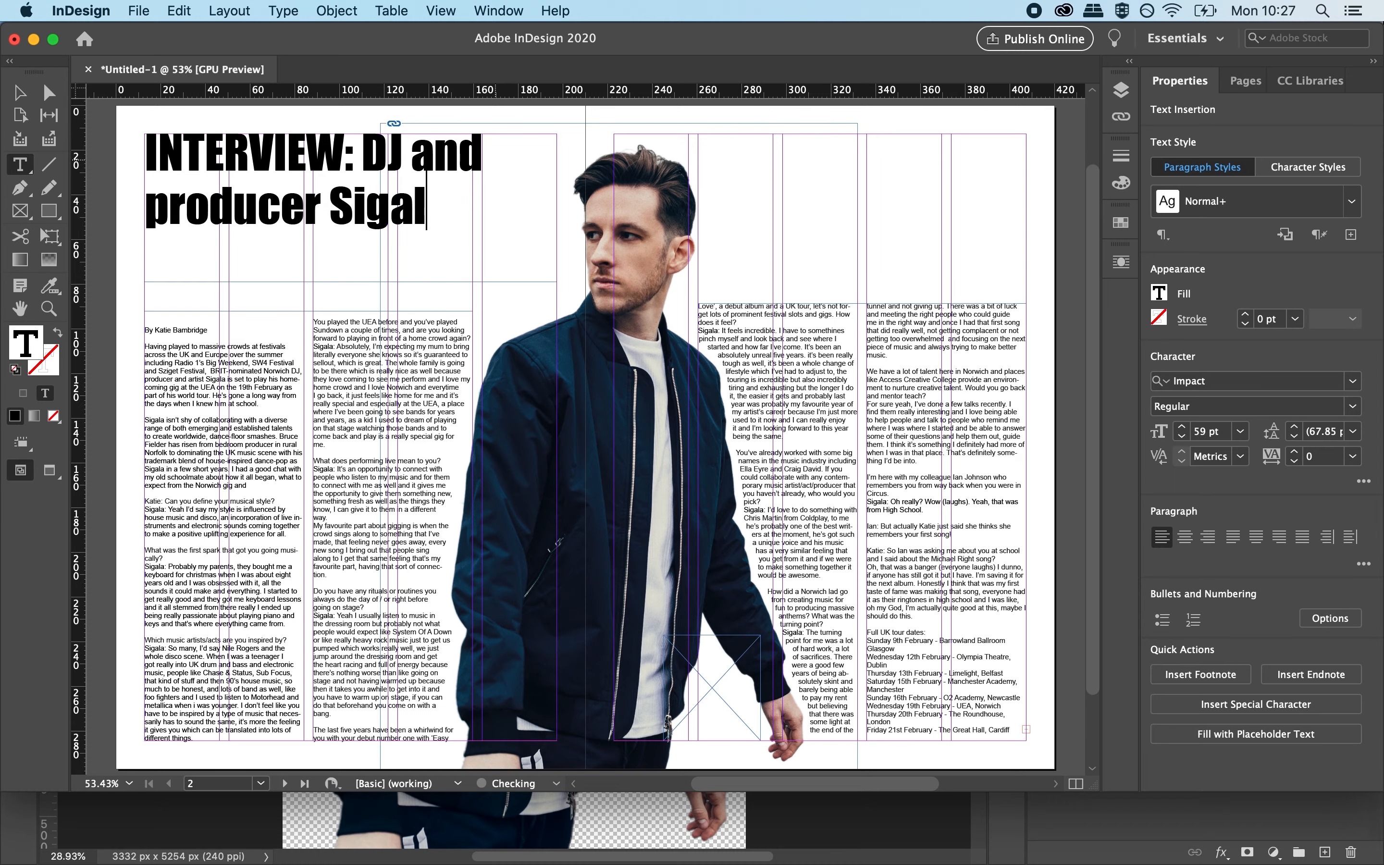
type("a")
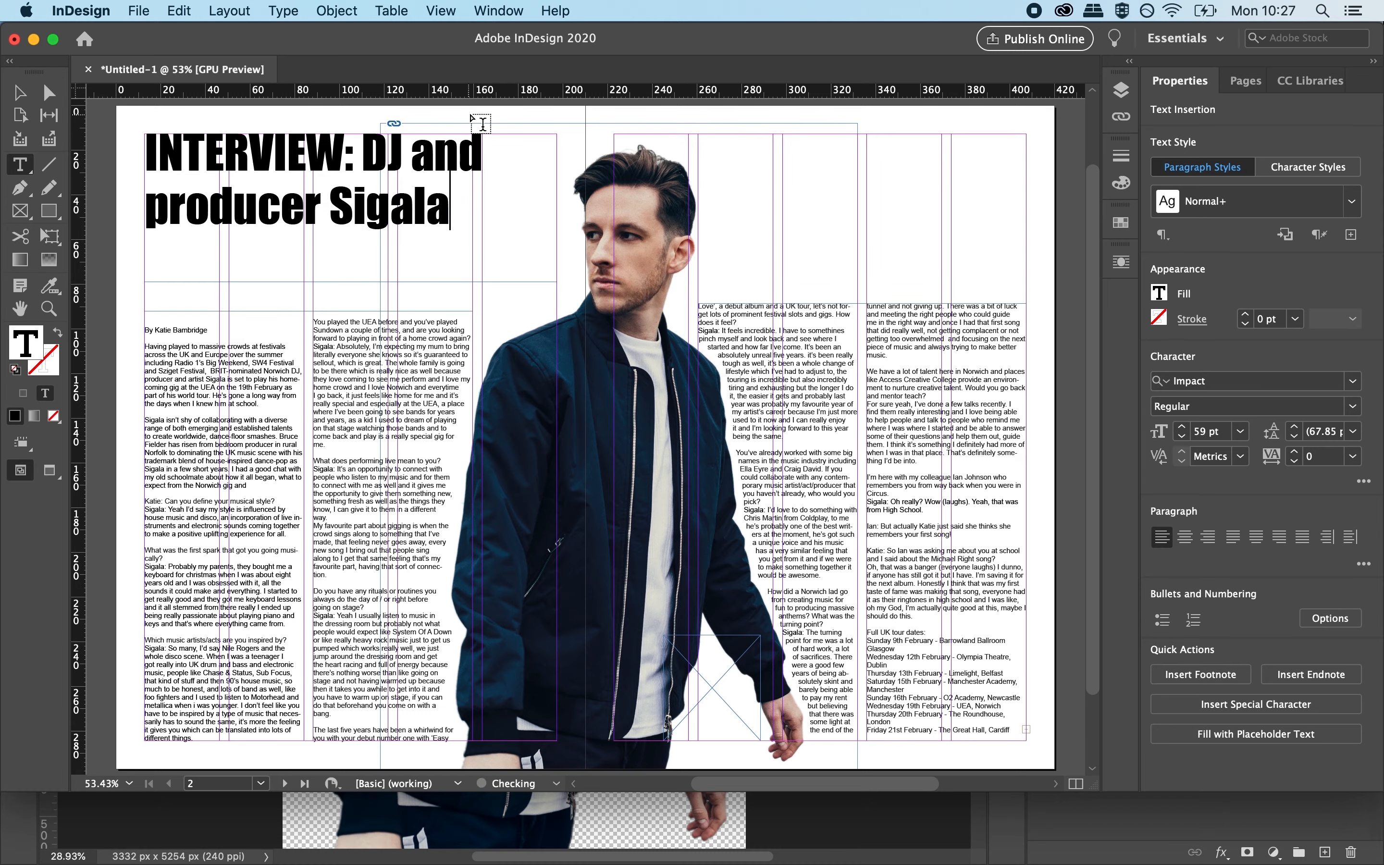
Enlarge the whole two-line headline to 71 pt.
left_click_drag(451, 221, 80, 159)
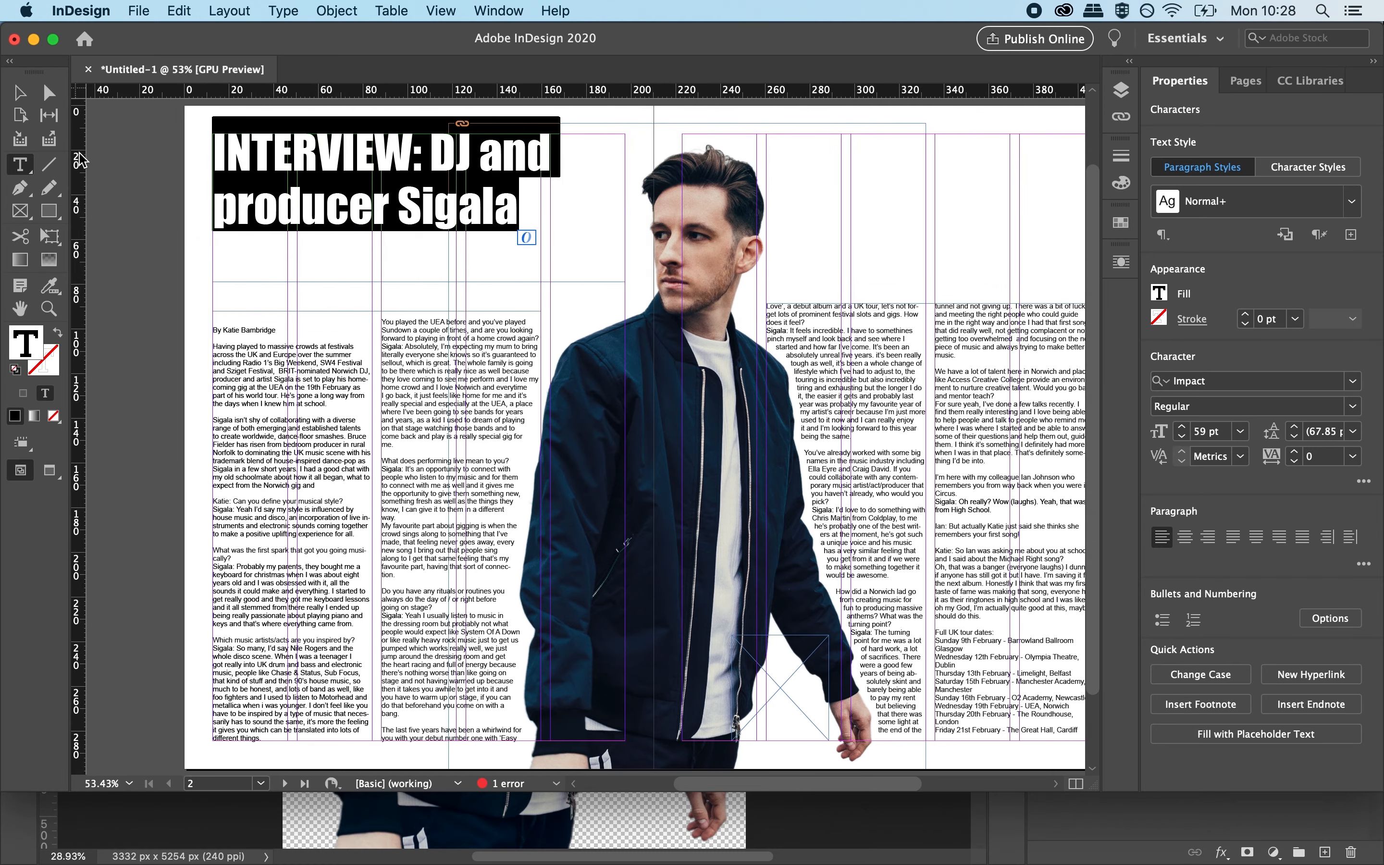
key("super+shift+period")
key("super+shift+period")
key("super+shift+period")
key("super+shift+period")
key("super+shift+period")
key("super+shift+period")
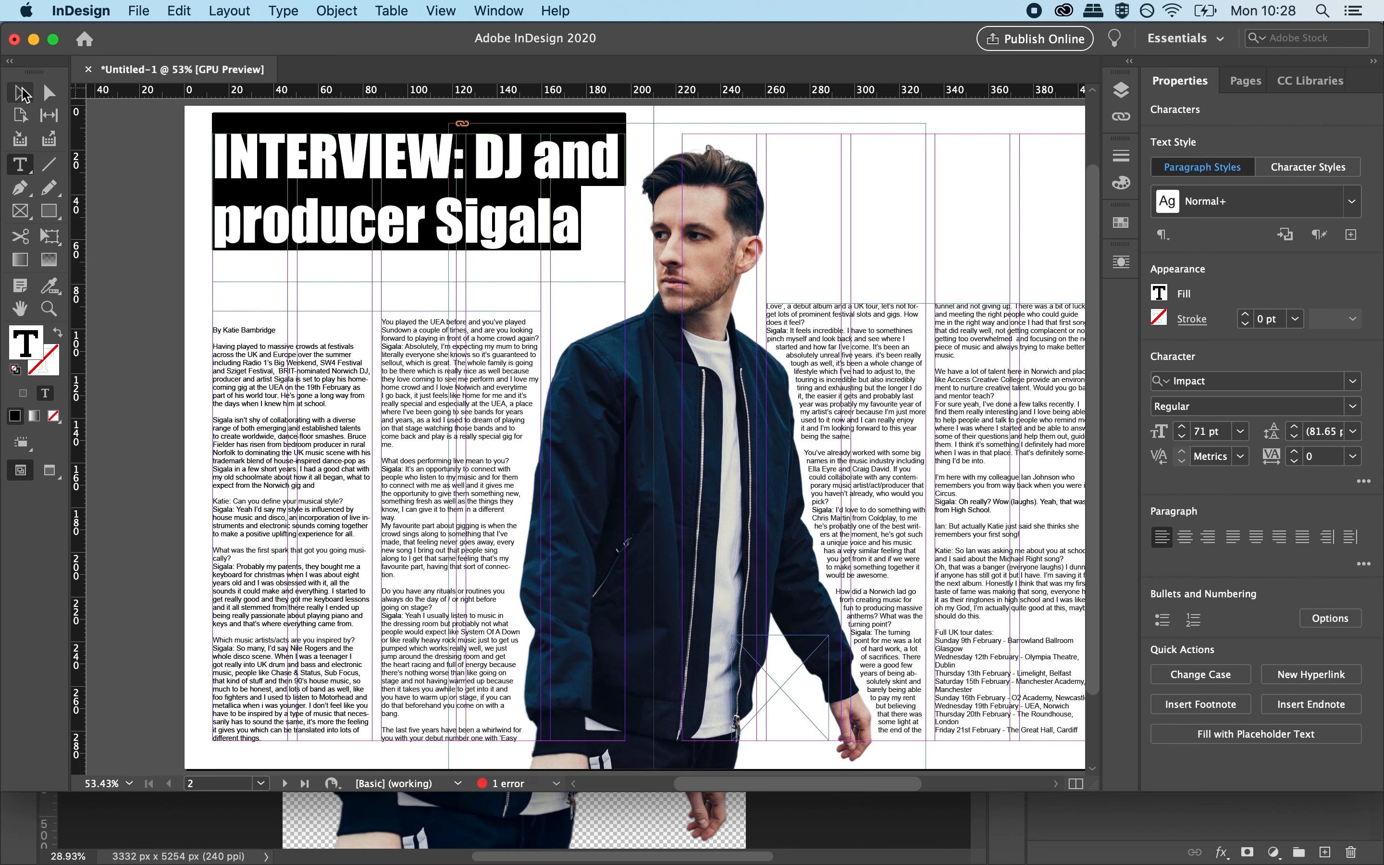
Lower the top edge of the first page's two-column text frame to about 114 mm.
left_click(19, 92)
left_click(121, 306)
left_click(412, 372)
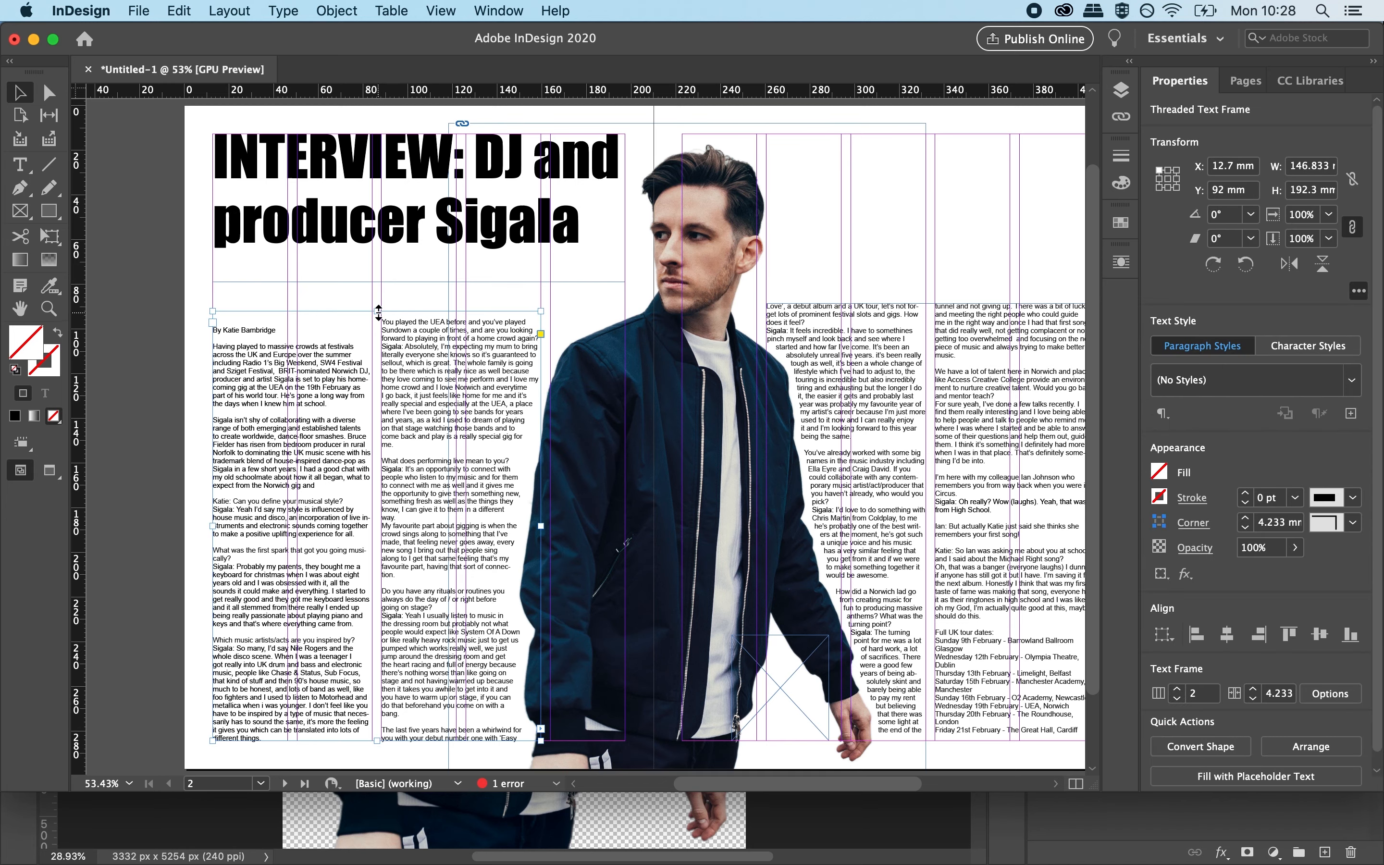
left_click_drag(377, 311, 381, 361)
Shorten the headline's text frame to about 52.3 mm high by raising its bottom edge.
left_click(413, 278)
left_click_drag(413, 282, 414, 251)
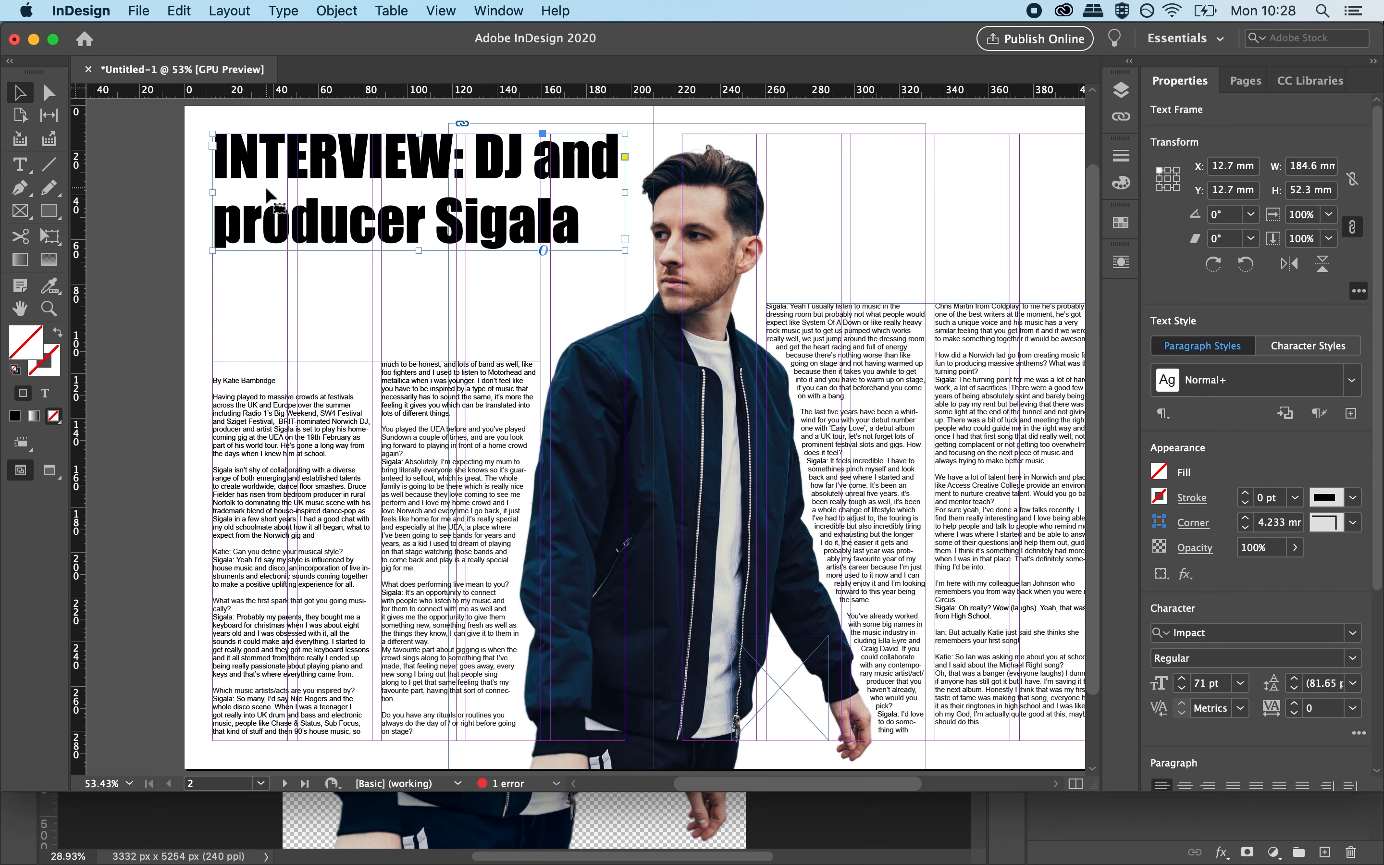
key("h")
left_click_drag(434, 408, 352, 409)
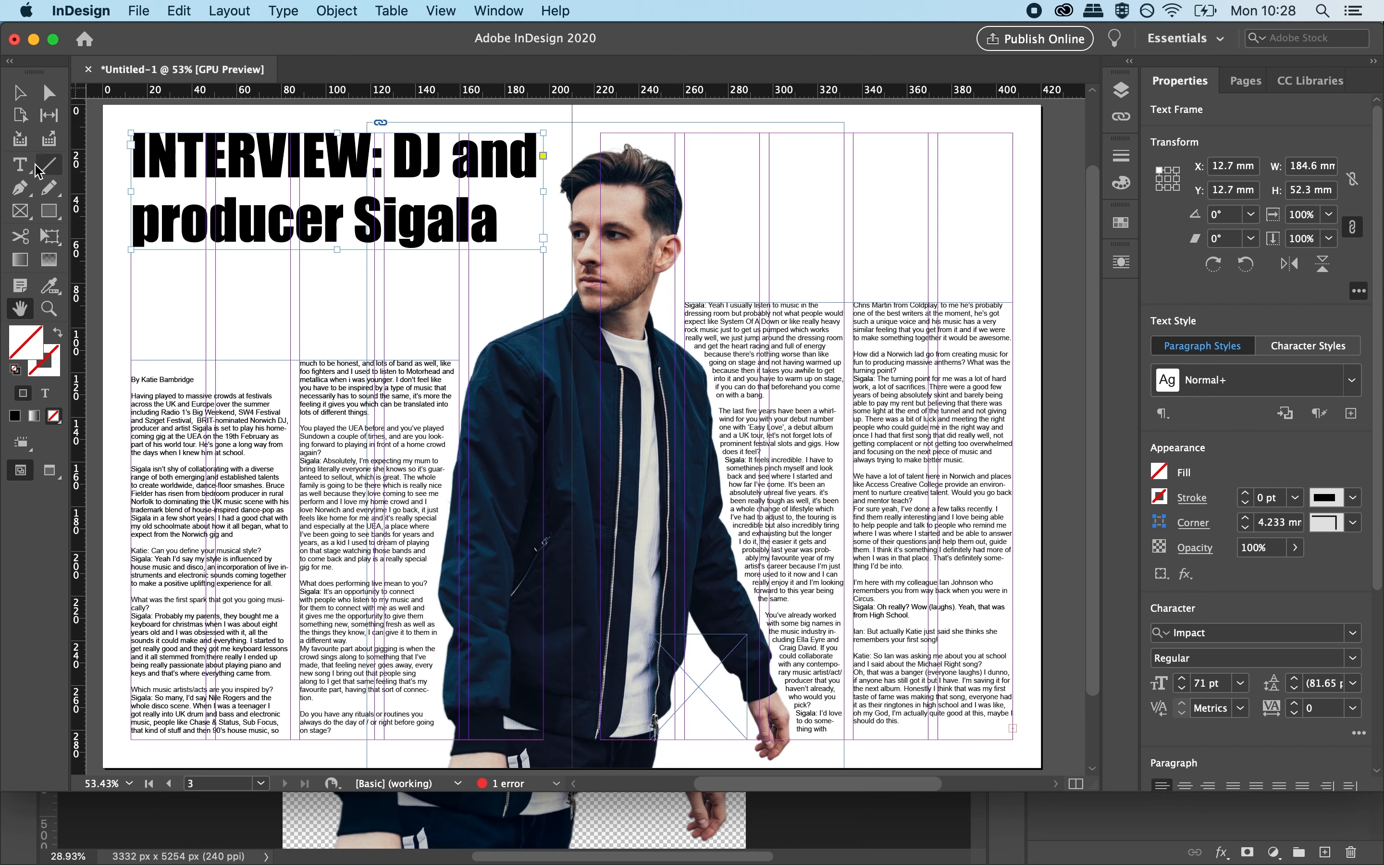
Add a text frame below the headline reading "On the early years, influences and the upcoming tour & homecoming gig".
left_click(20, 165)
left_click_drag(132, 260, 543, 352)
type("on the ea")
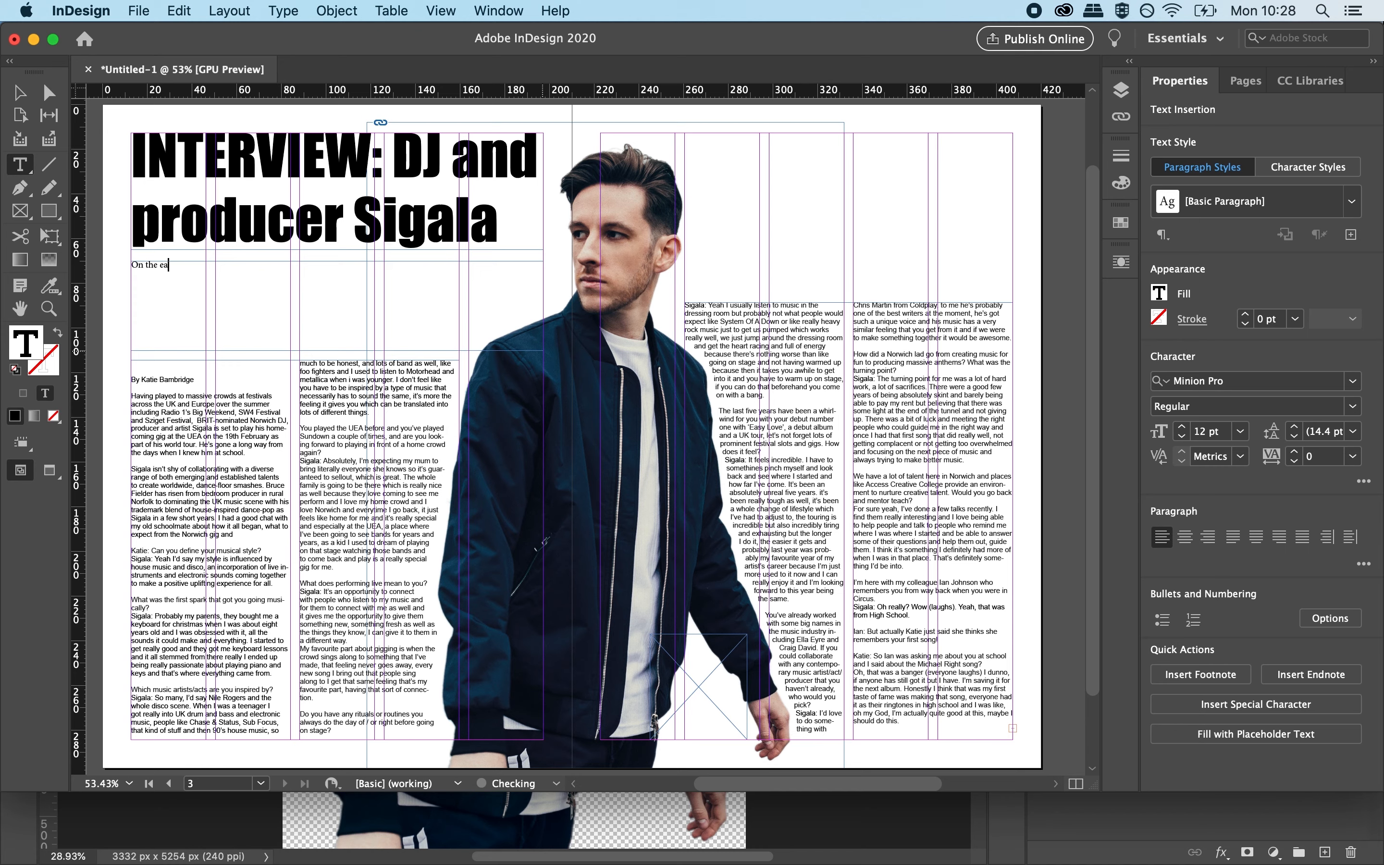
type("rly years, influences and the upcoming tour")
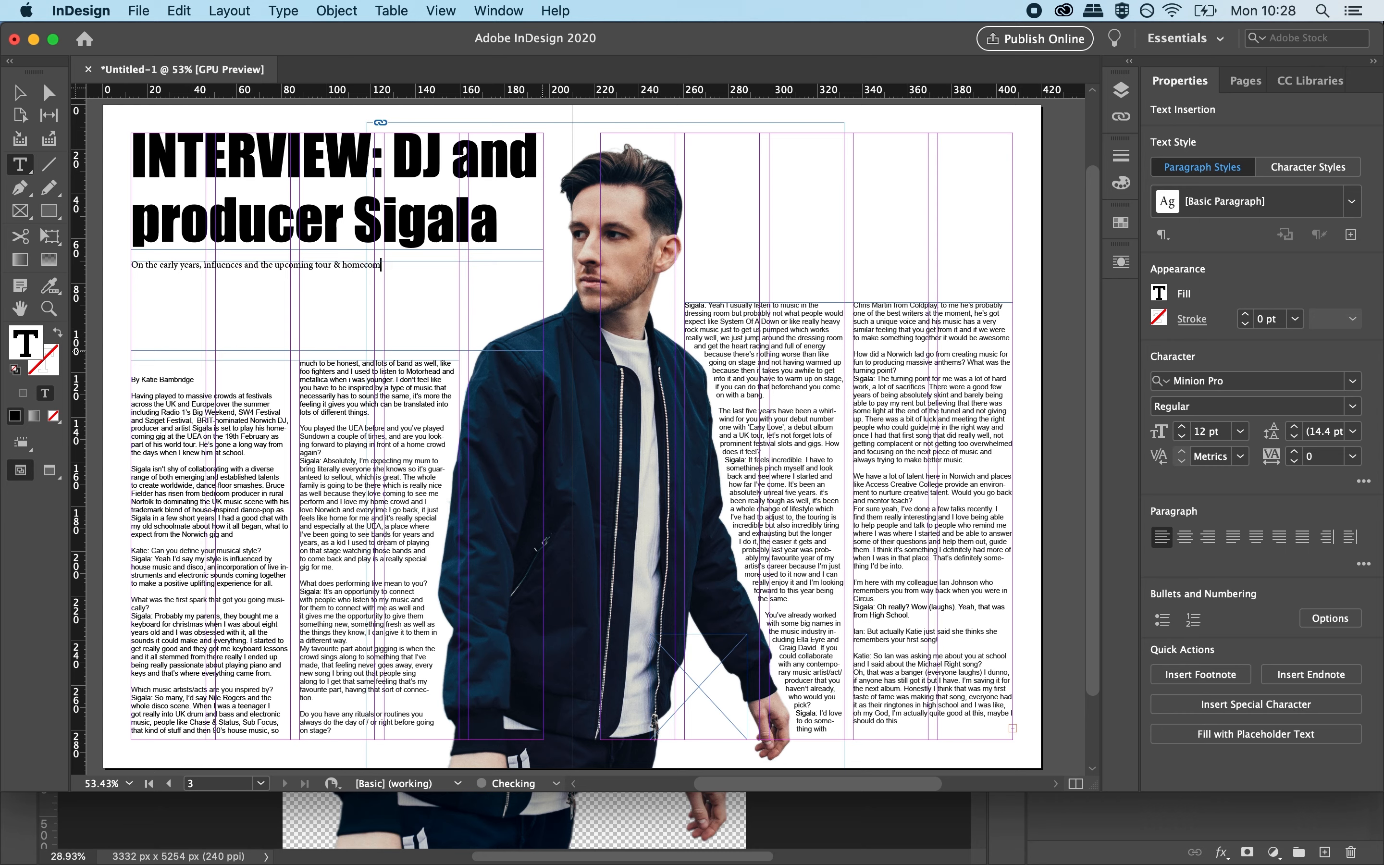
type("& homecoming gig")
Change the font of the whole subheading line to Impact.
triple_click(323, 265)
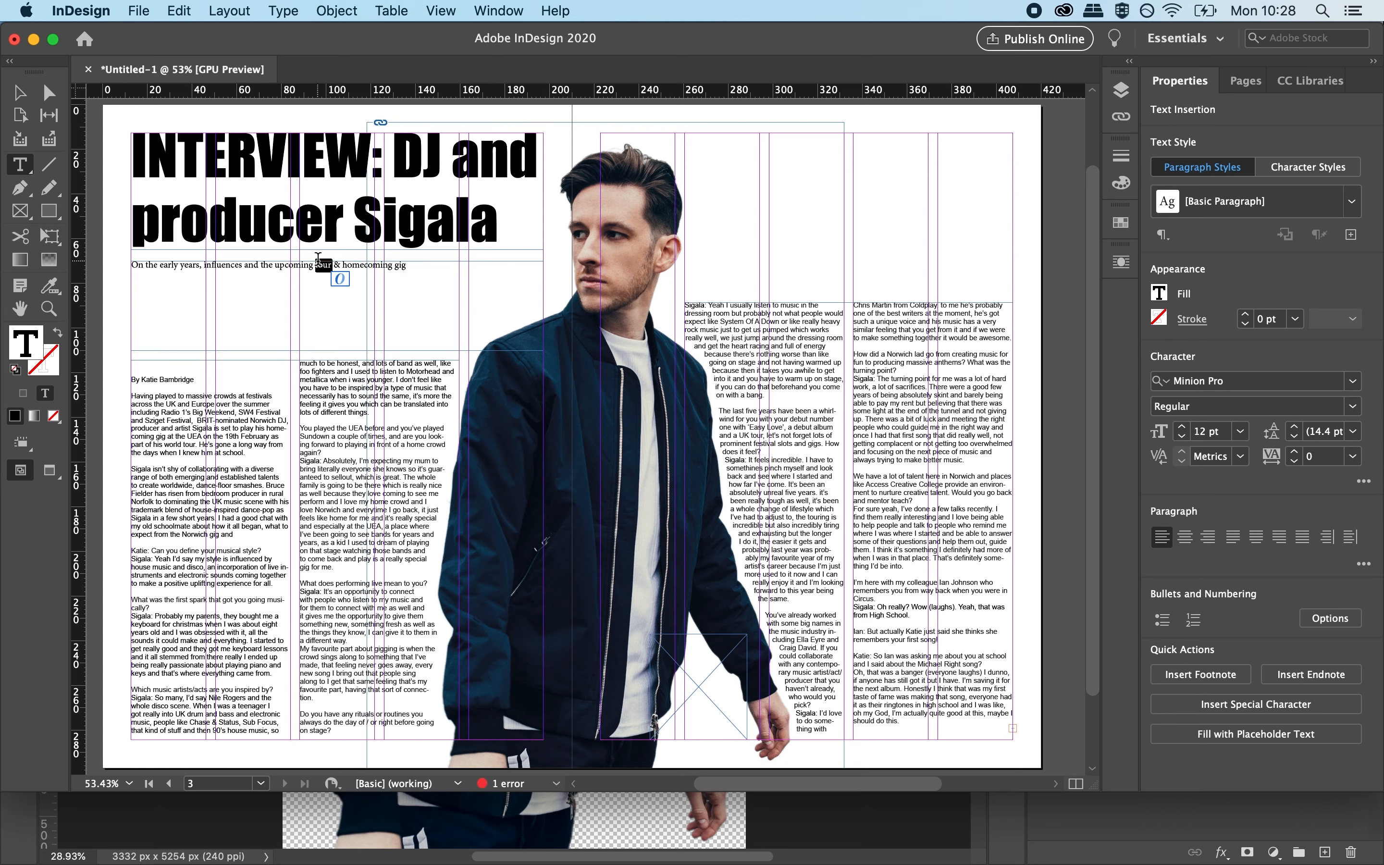
left_click(1353, 381)
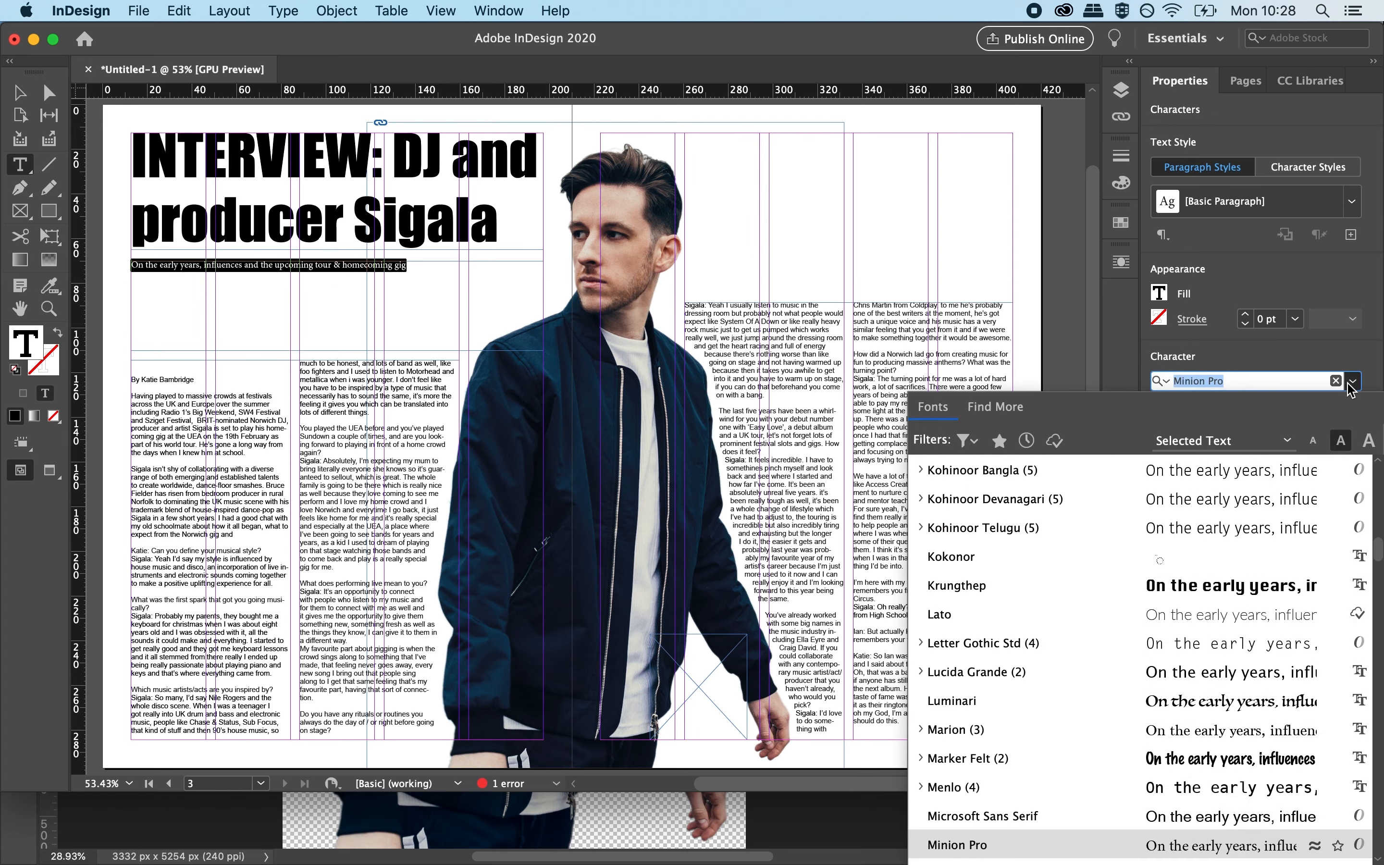
scroll(1067, 522, "down", 3)
scroll(1083, 576, "up", 20)
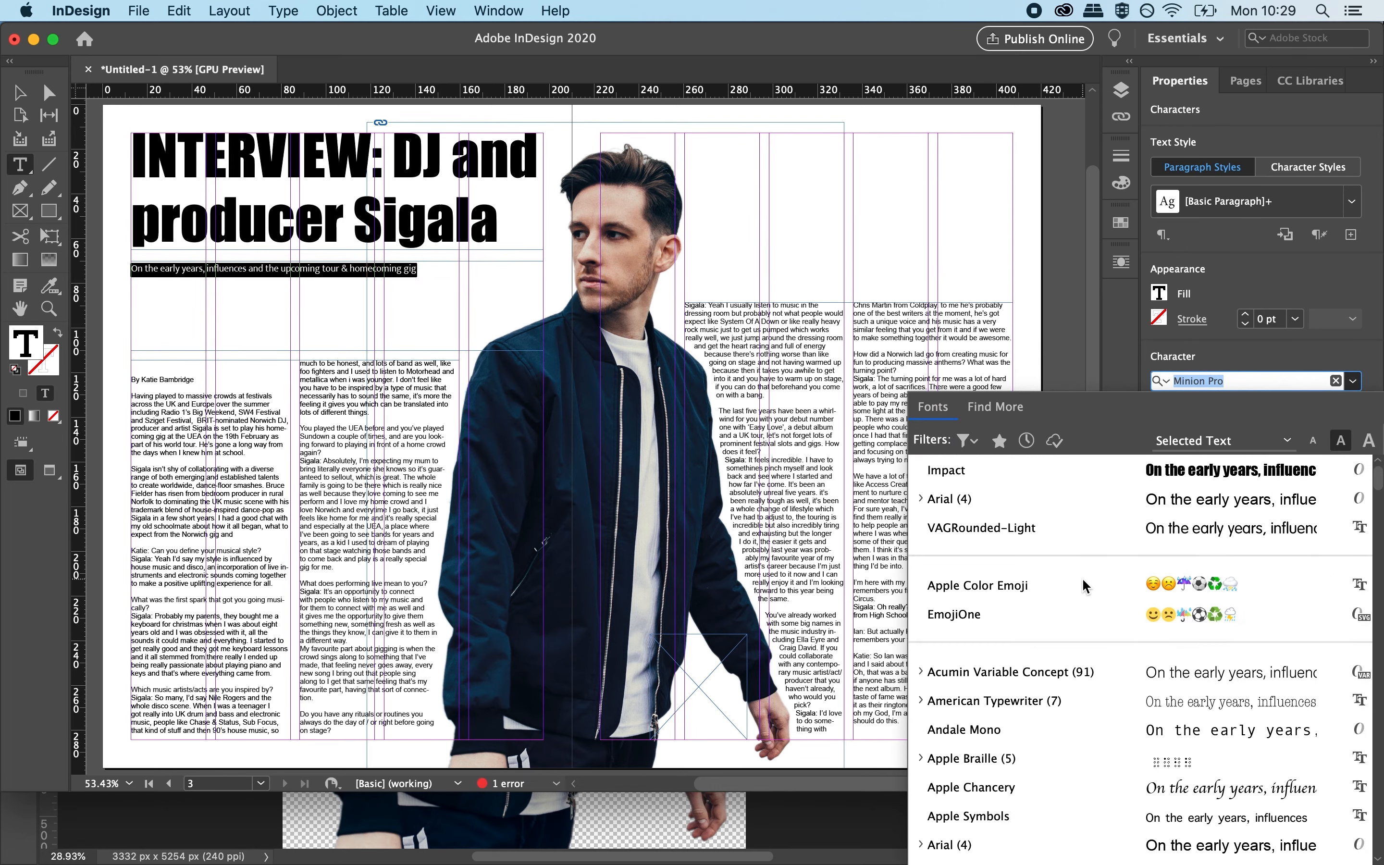
left_click(972, 474)
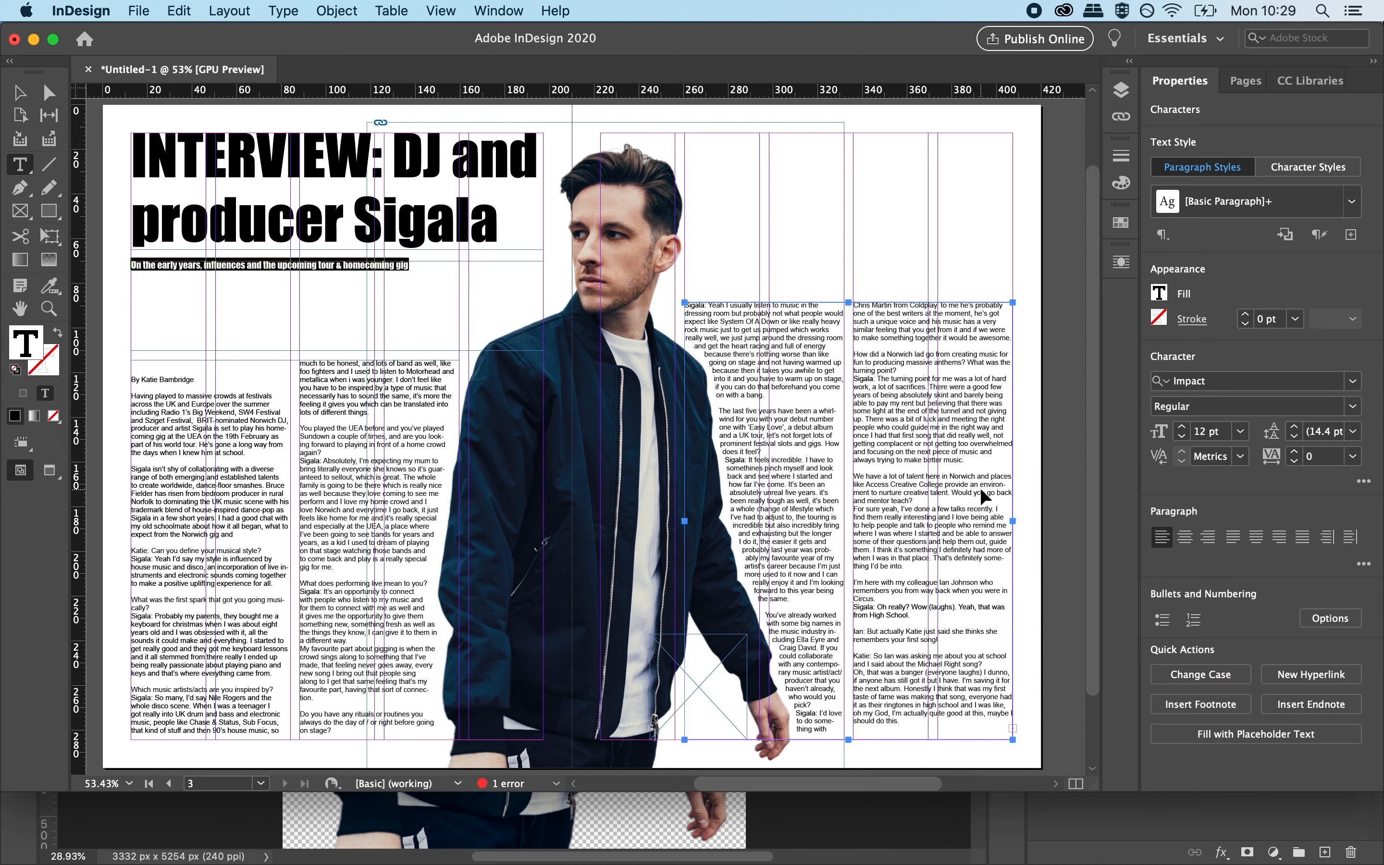
Enlarge the subheading text to 34 pt so it runs over two lines across the frame.
key("super+shift+period")
key("super+shift+period")
key("super+shift+period")
key("super+shift+period")
key("super+shift+period")
key("super+shift+period")
key("super+shift+period")
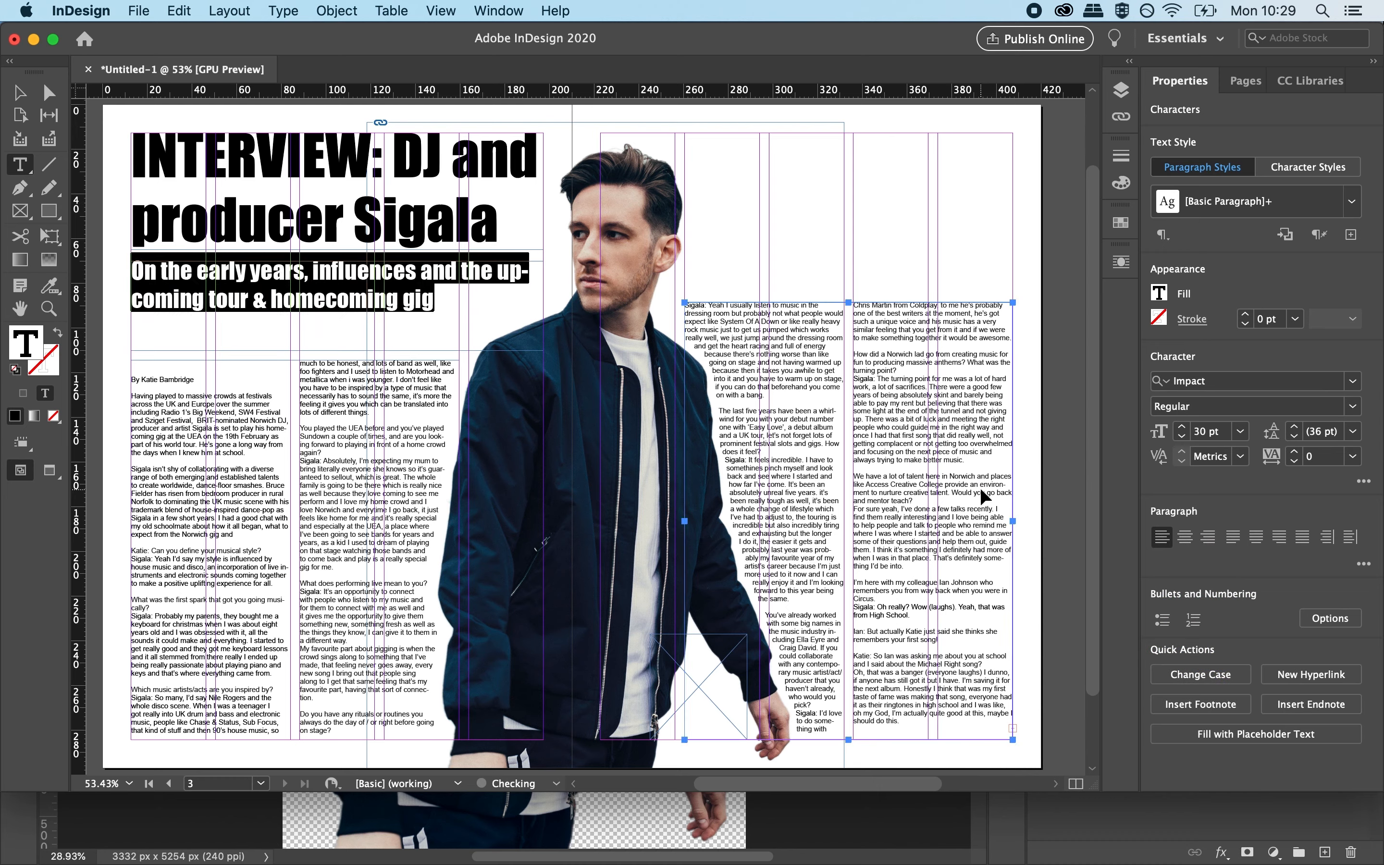
key("super+shift+period")
key("super+shift+period")
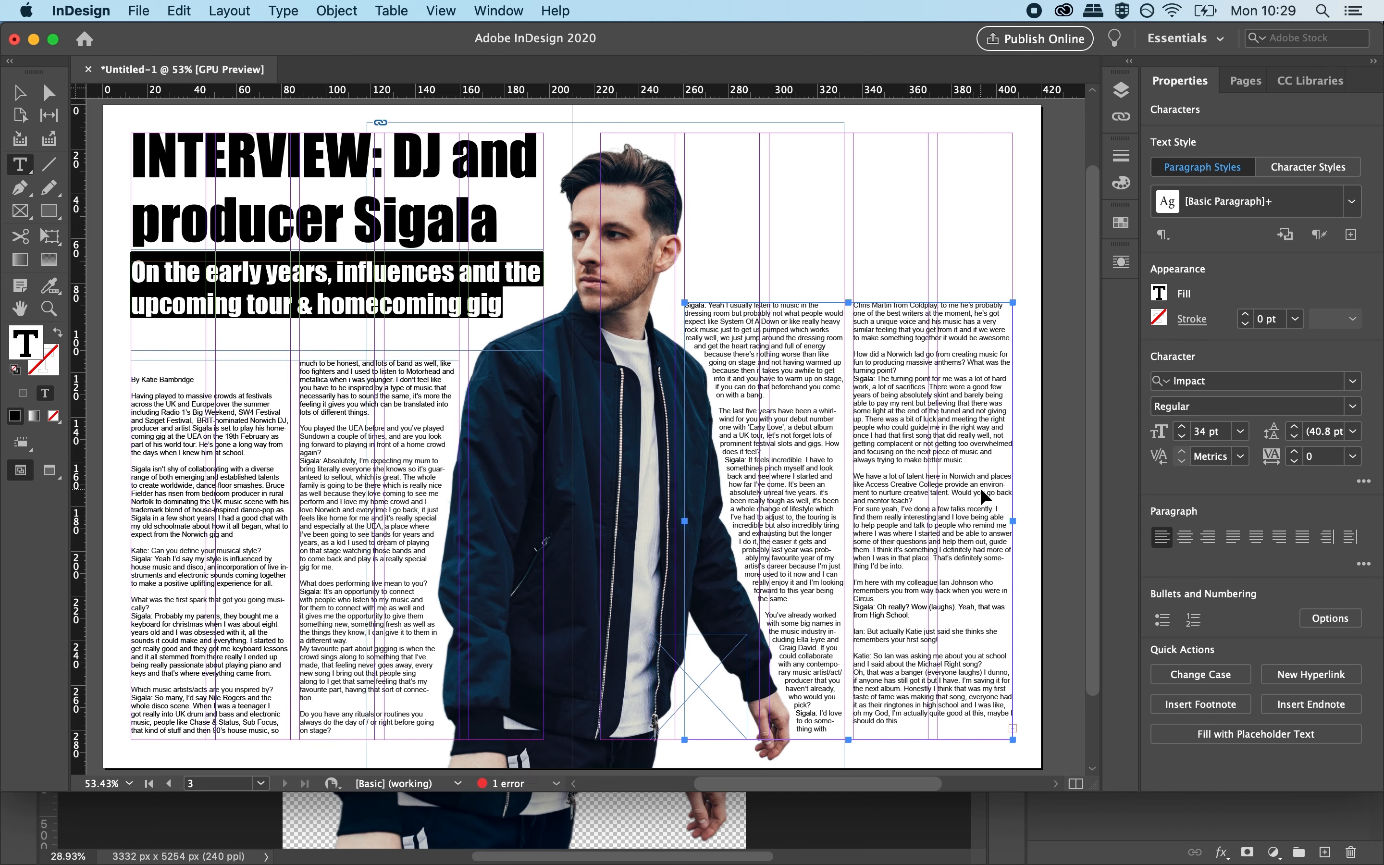
Move the subheading's frame down to about 74.5 mm and shorten it to about 31 mm high from its bottom edge.
left_click(15, 97)
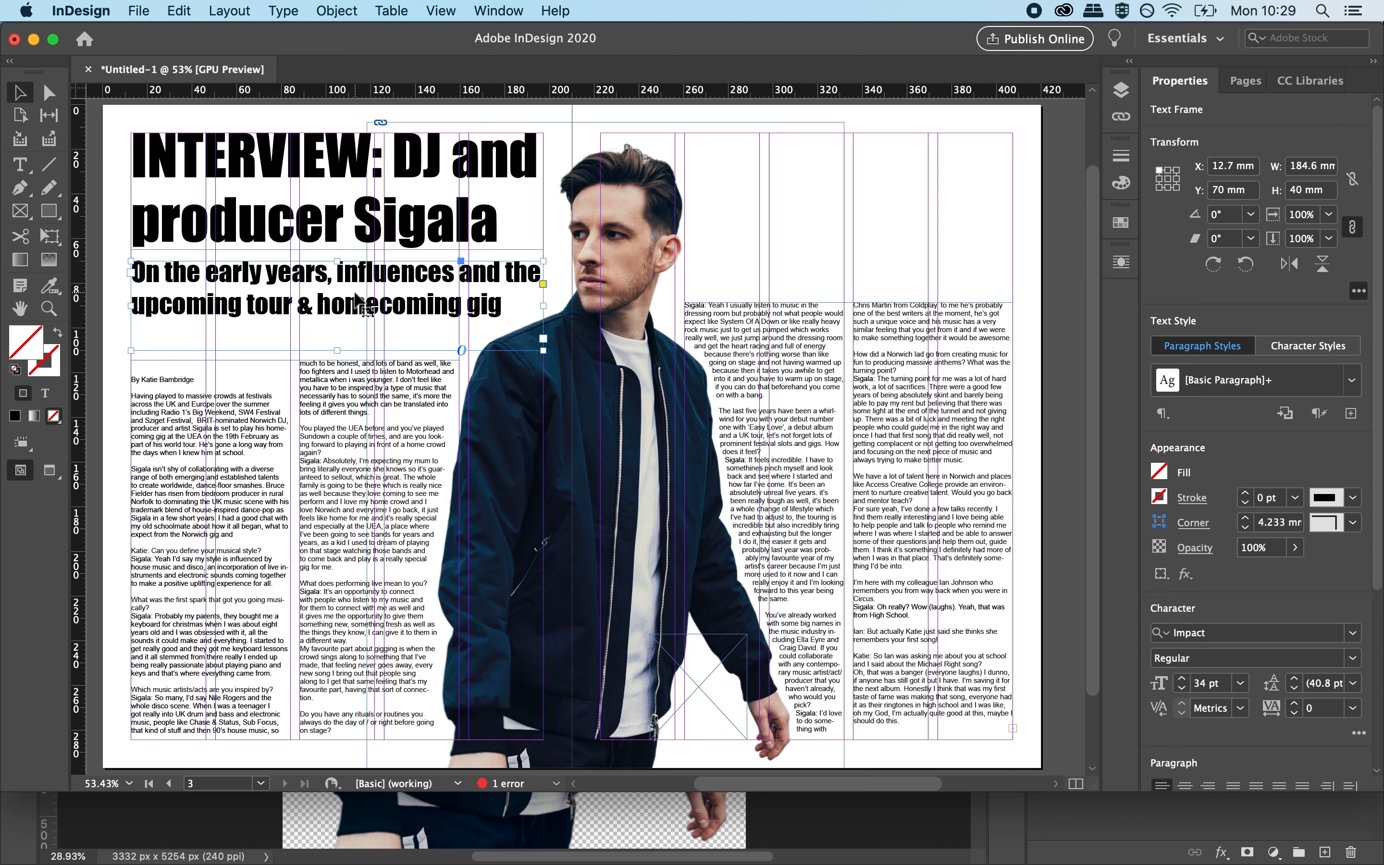
left_click_drag(354, 294, 357, 306)
left_click_drag(337, 360, 336, 340)
Delete the blank lines above the byline at the start of the first text column.
double_click(159, 365)
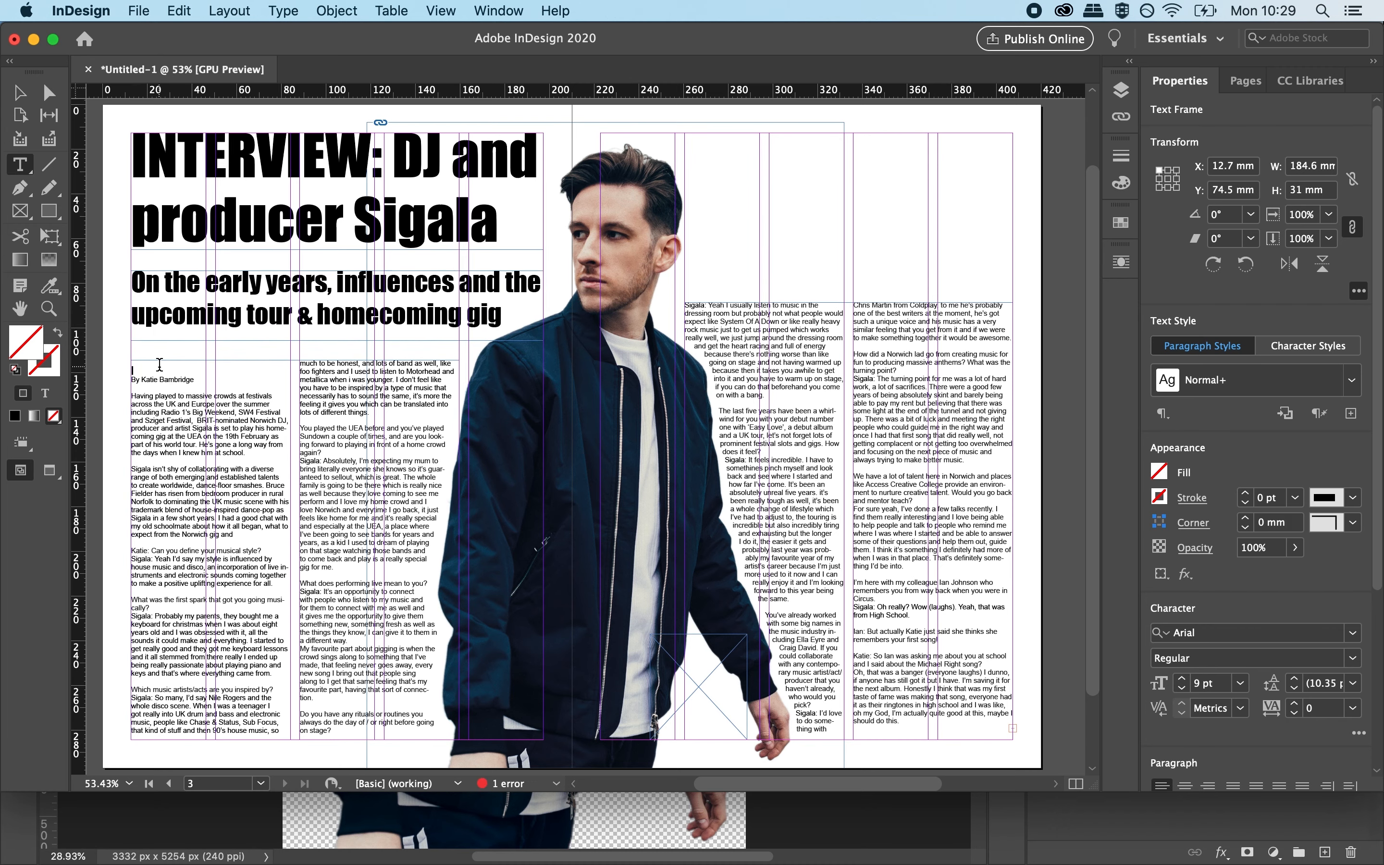
key("Delete")
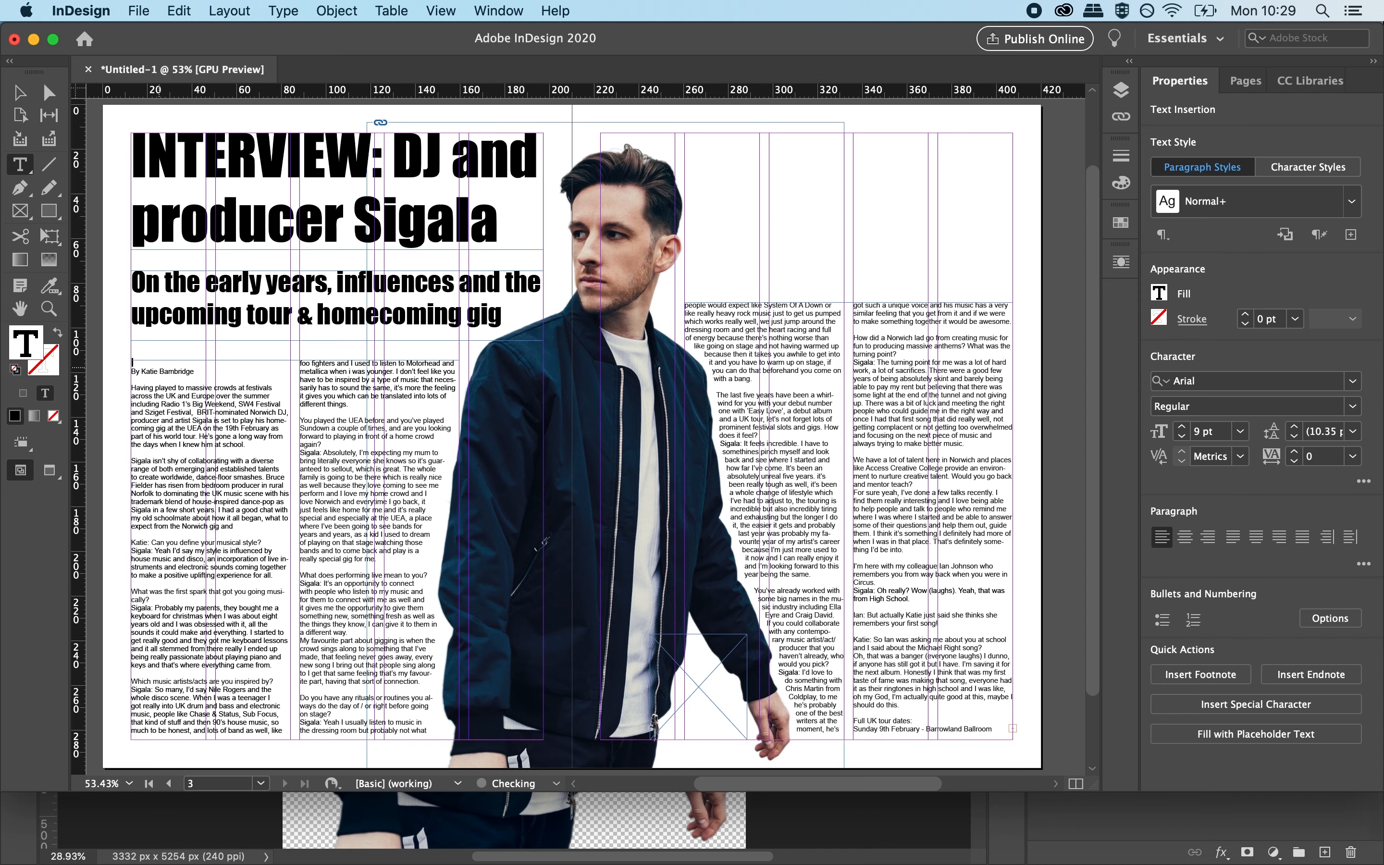
left_click(49, 309)
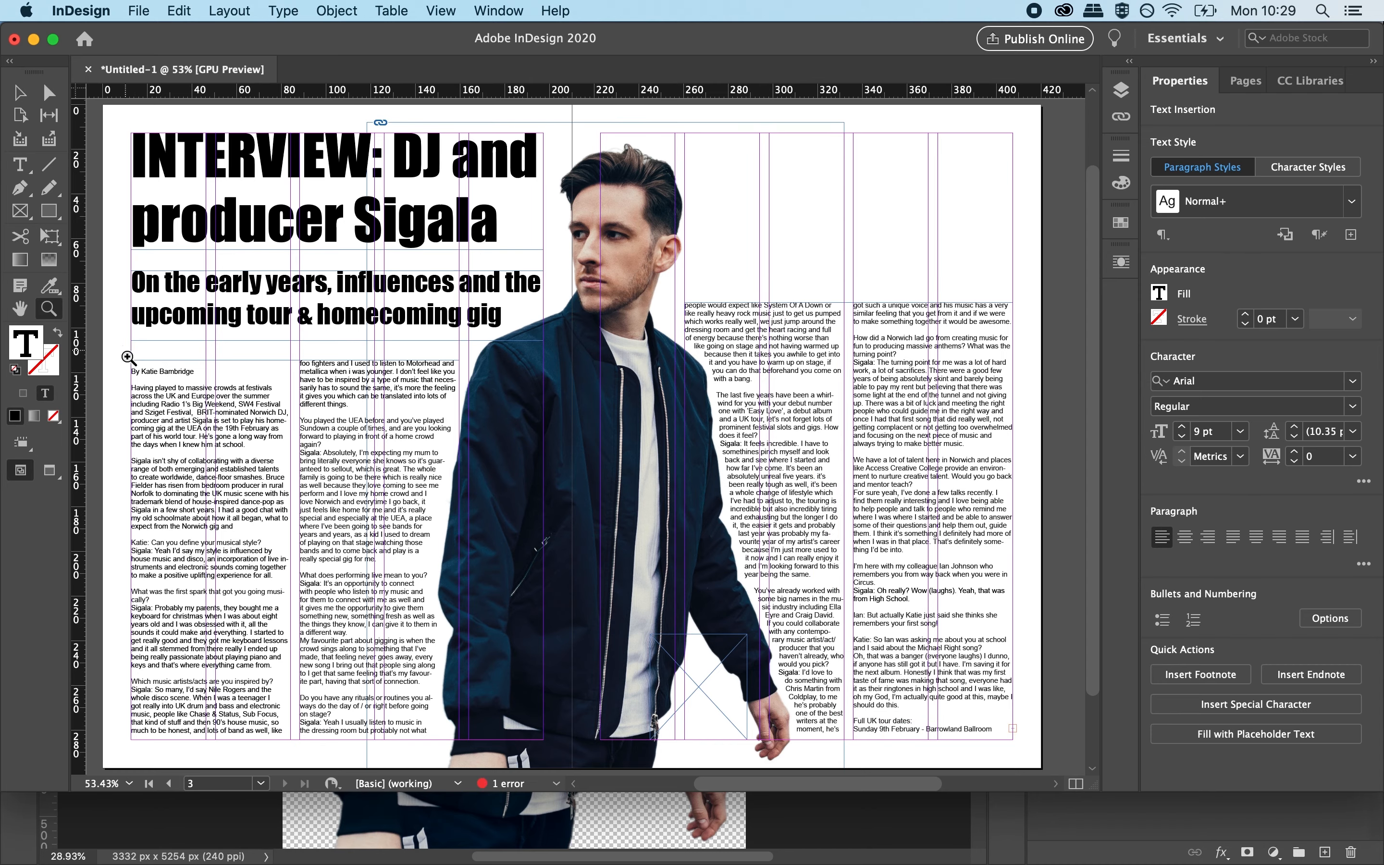
left_click(172, 398)
left_click(632, 499)
key("t")
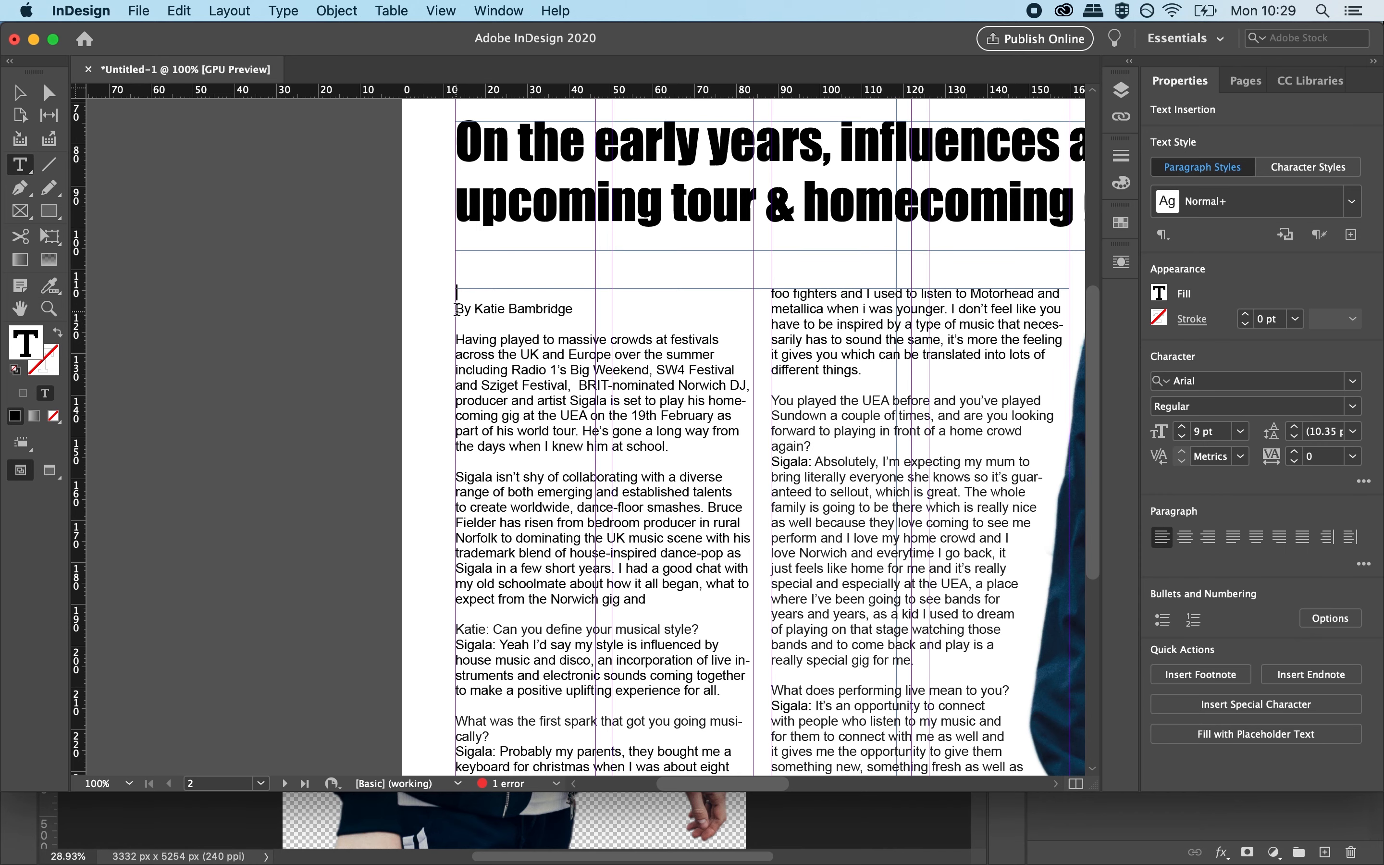
key("Delete")
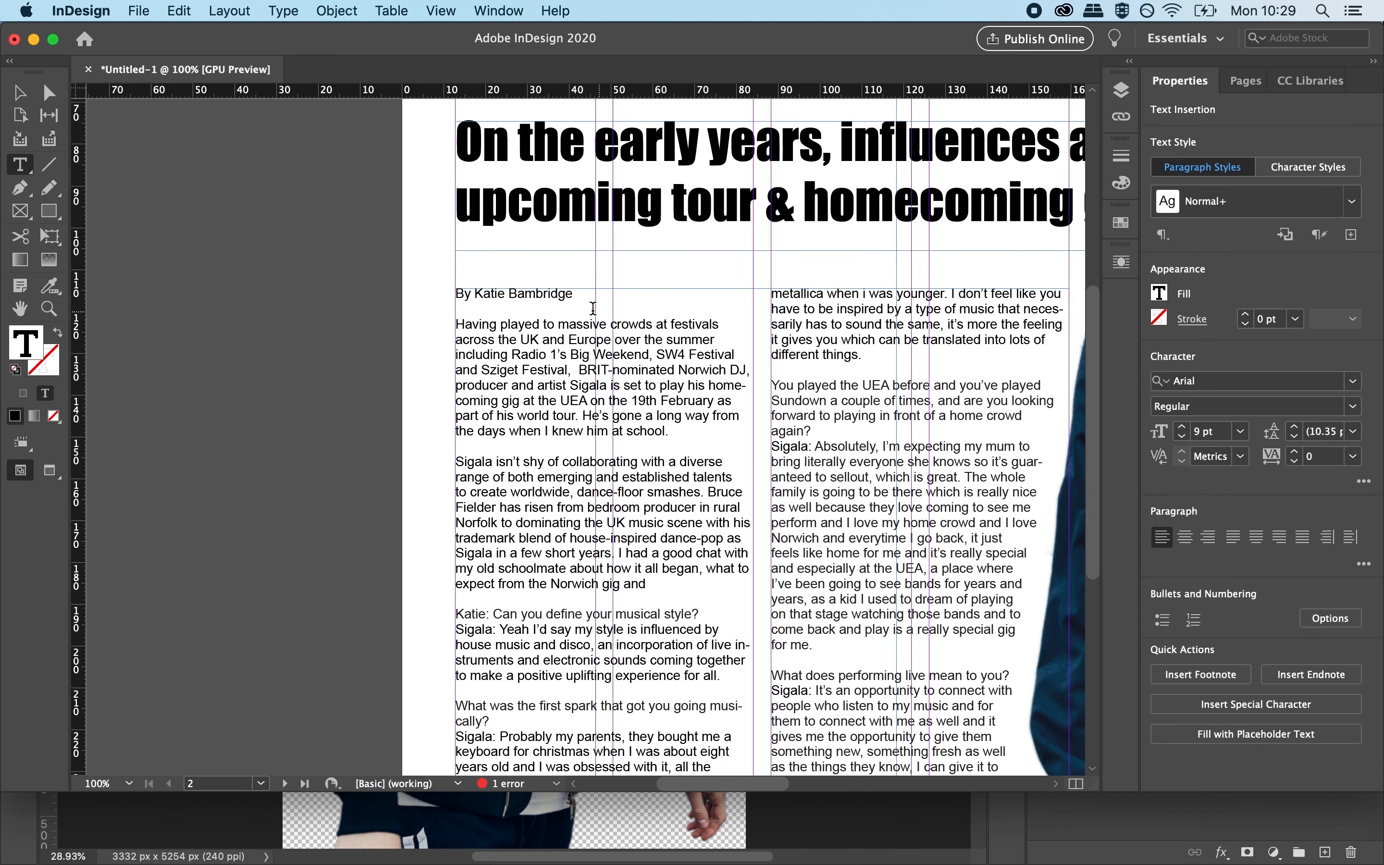
Make the byline at the start of the article bold and underlined.
left_click_drag(573, 293, 440, 295)
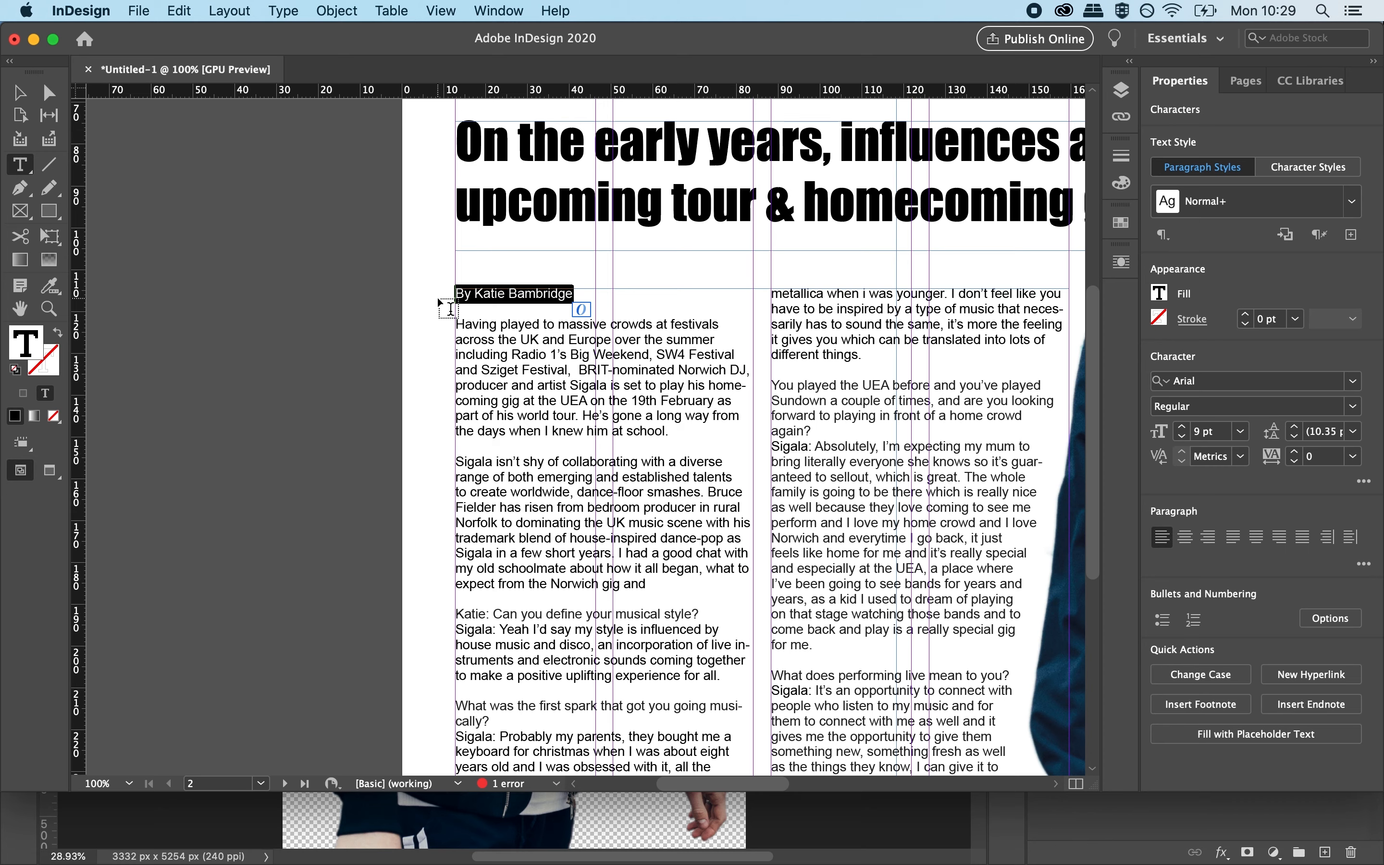
triple_click(485, 294)
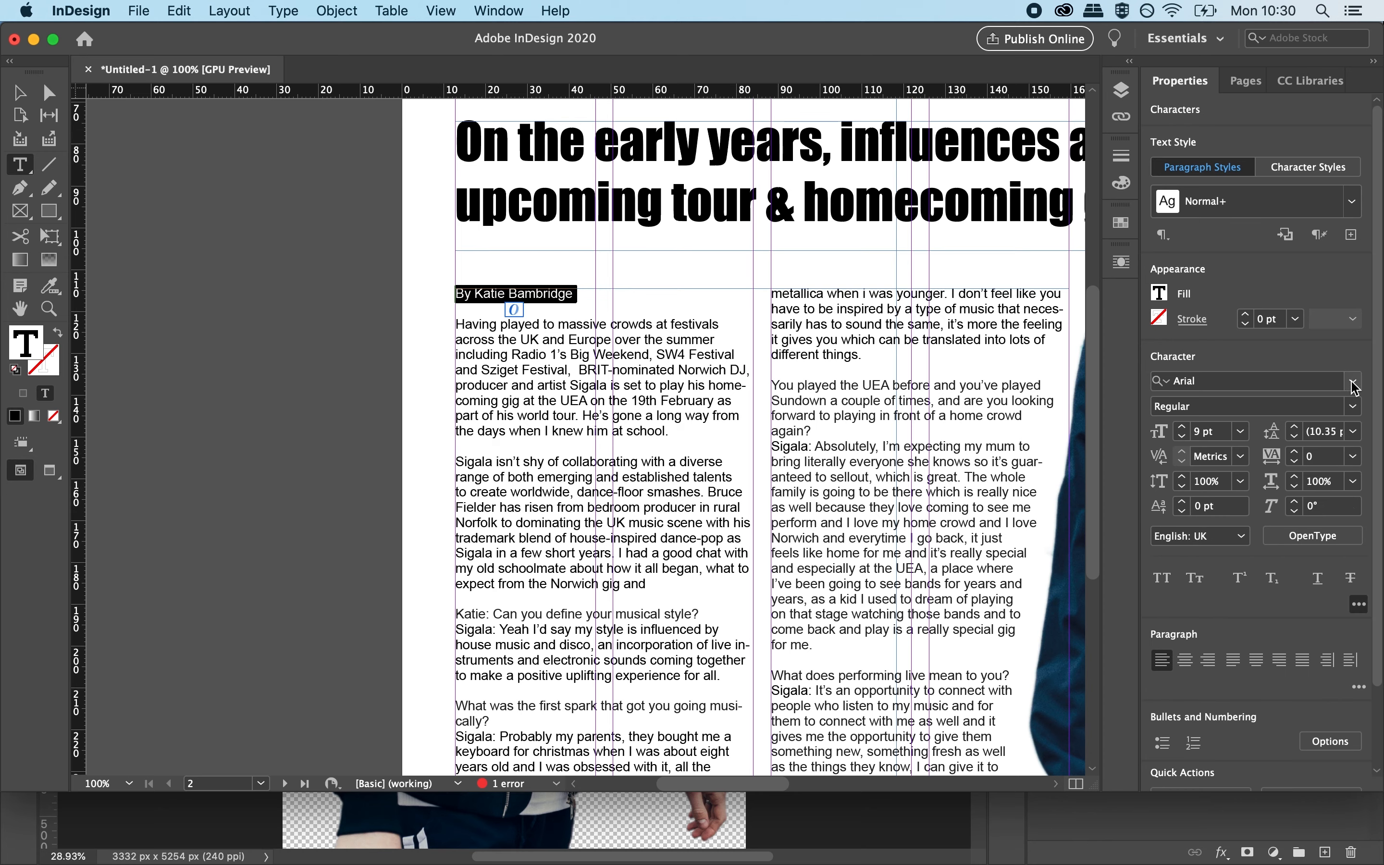
left_click(1353, 406)
left_click(1243, 472)
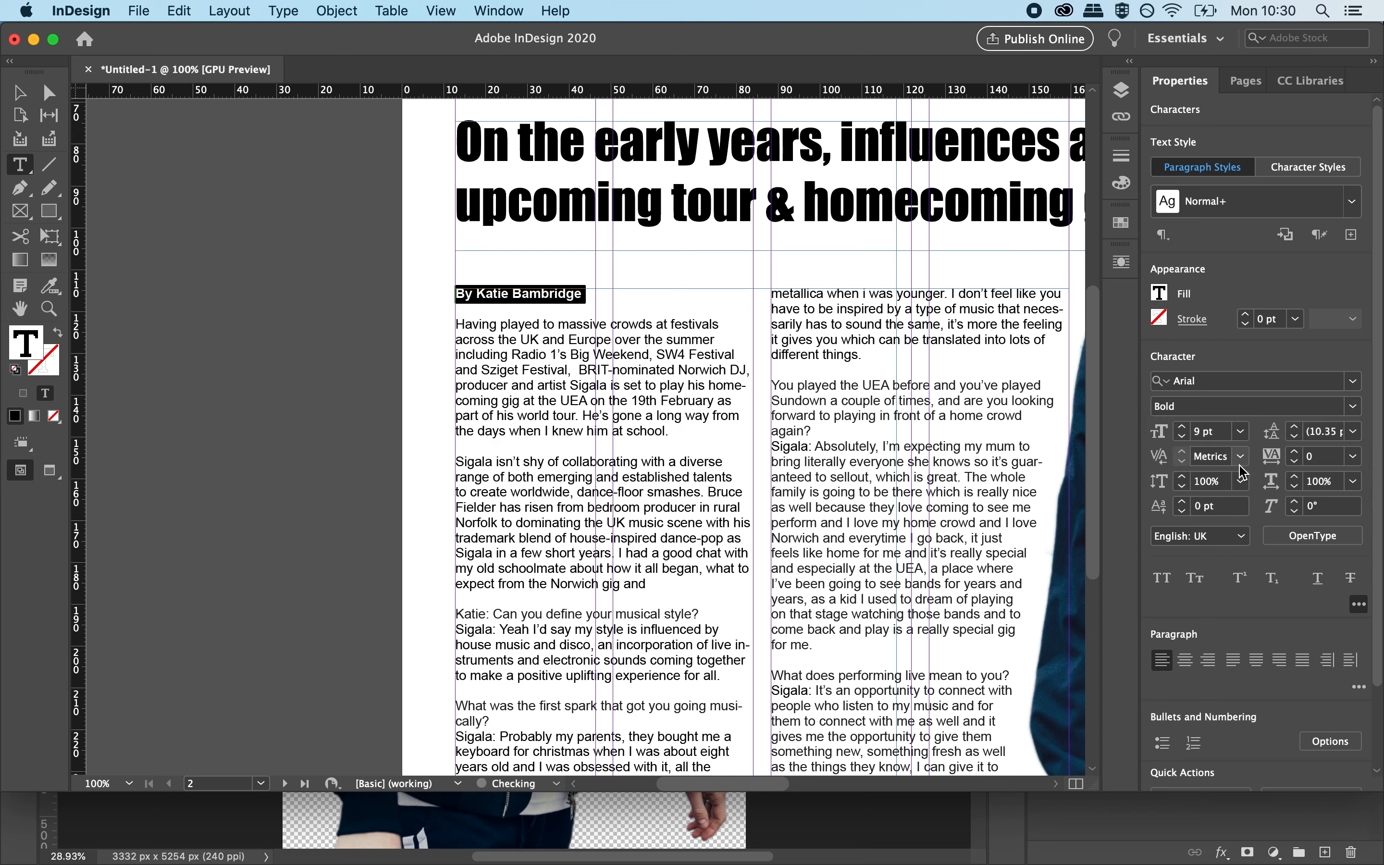
left_click(1318, 578)
left_click(541, 310)
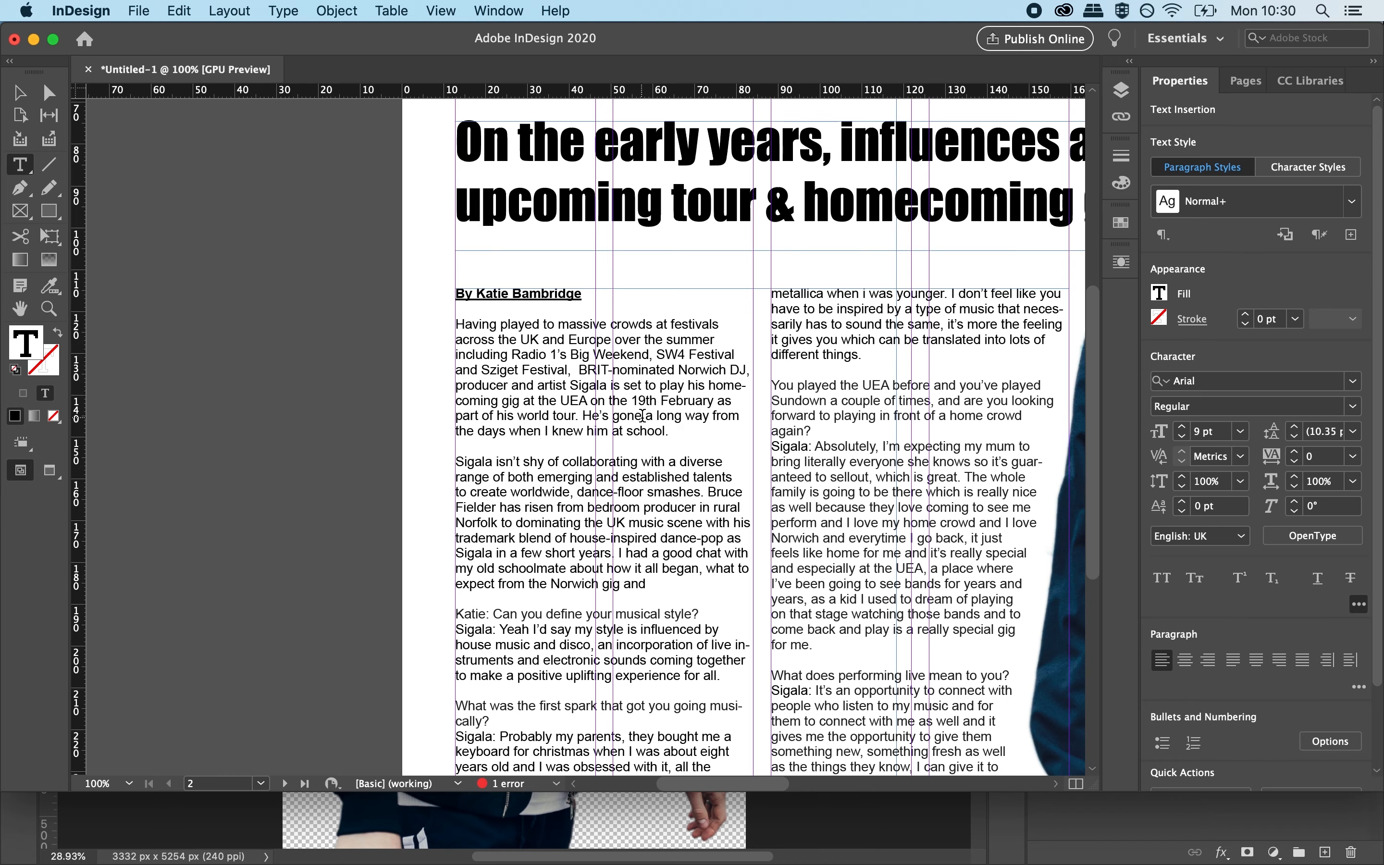
Create a new paragraph style named "Drop Caps" from the article's opening paragraph.
triple_click(623, 422)
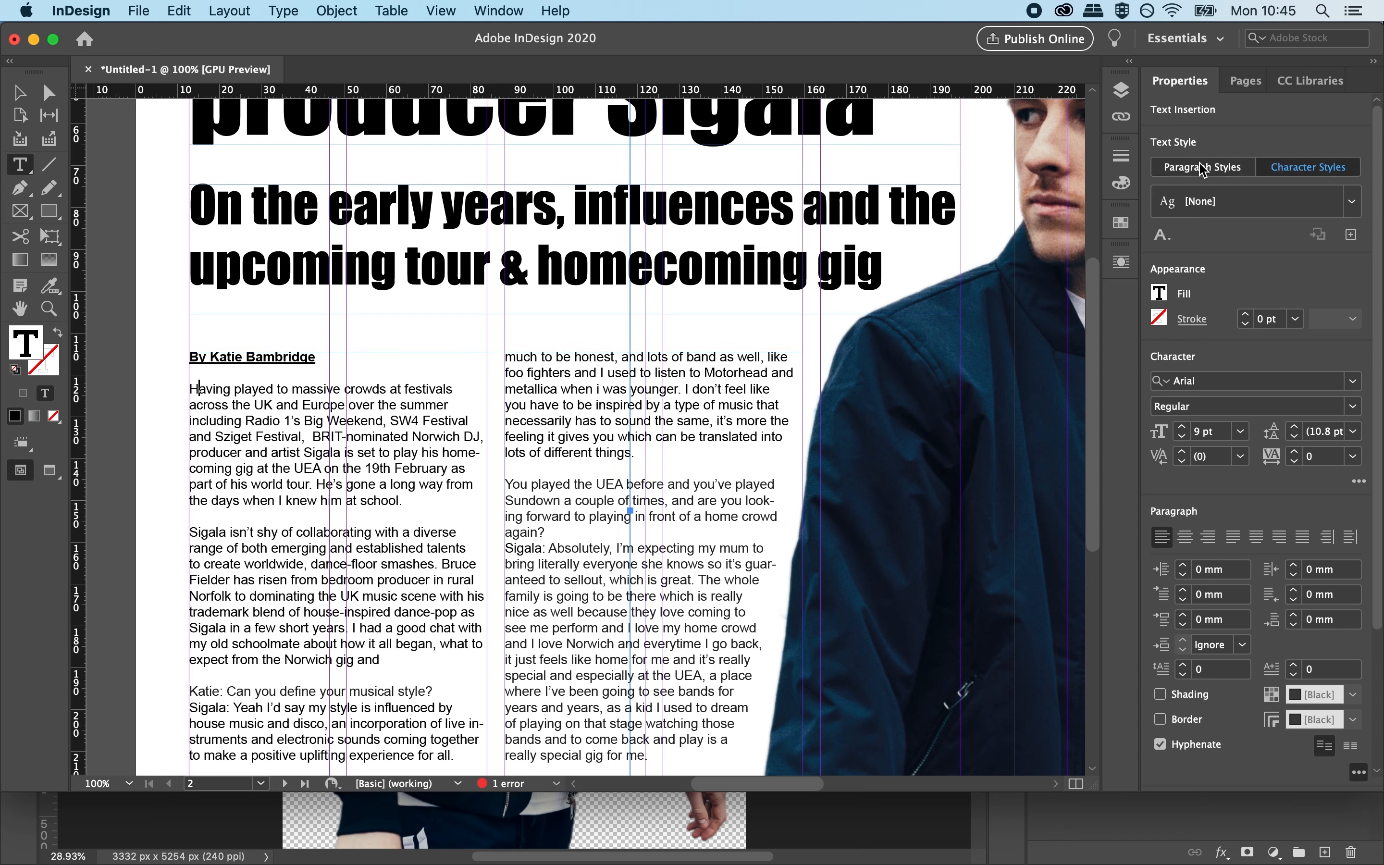
left_click(1351, 235)
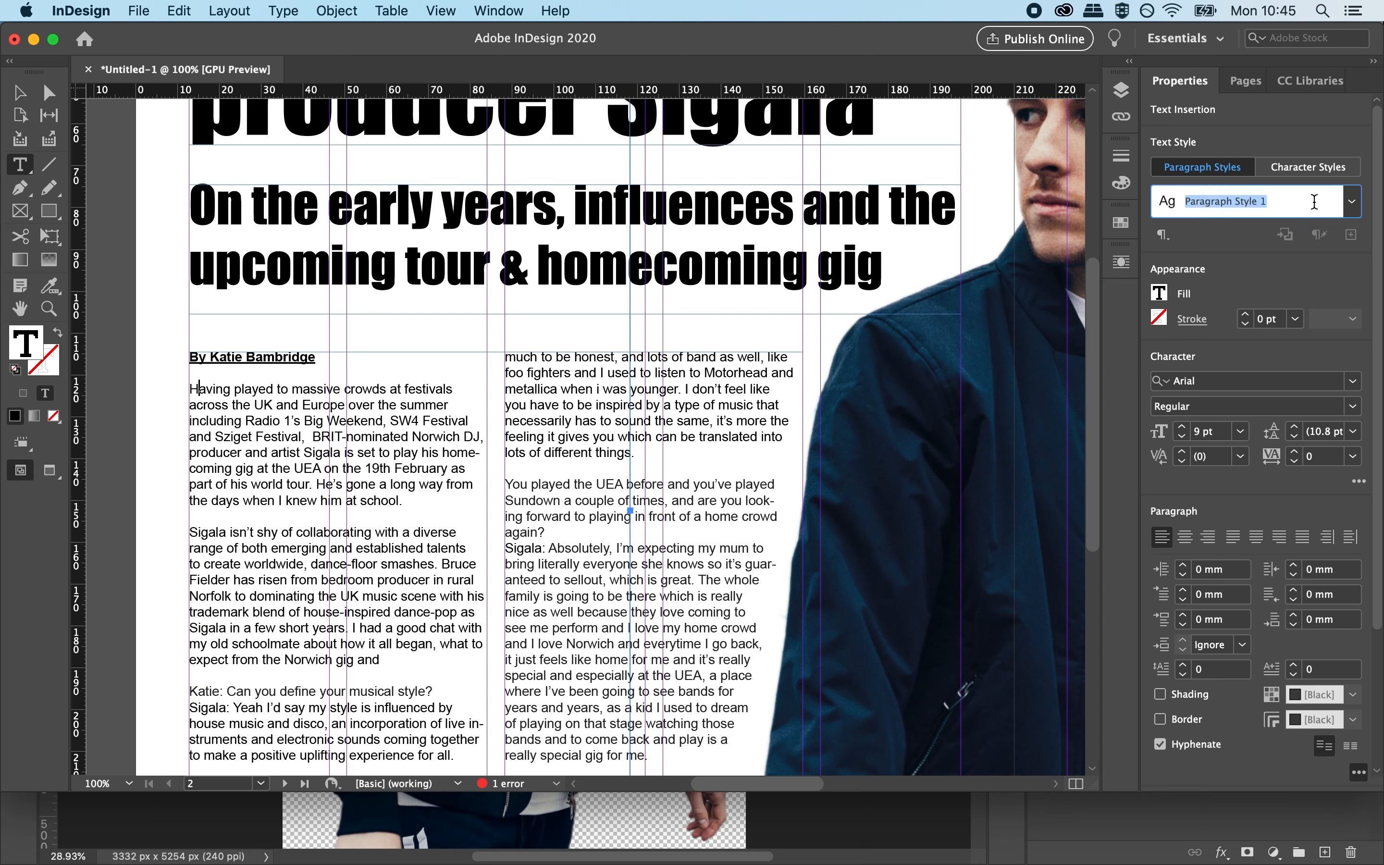
type("Dr")
key("BackSpace")
key("Return")
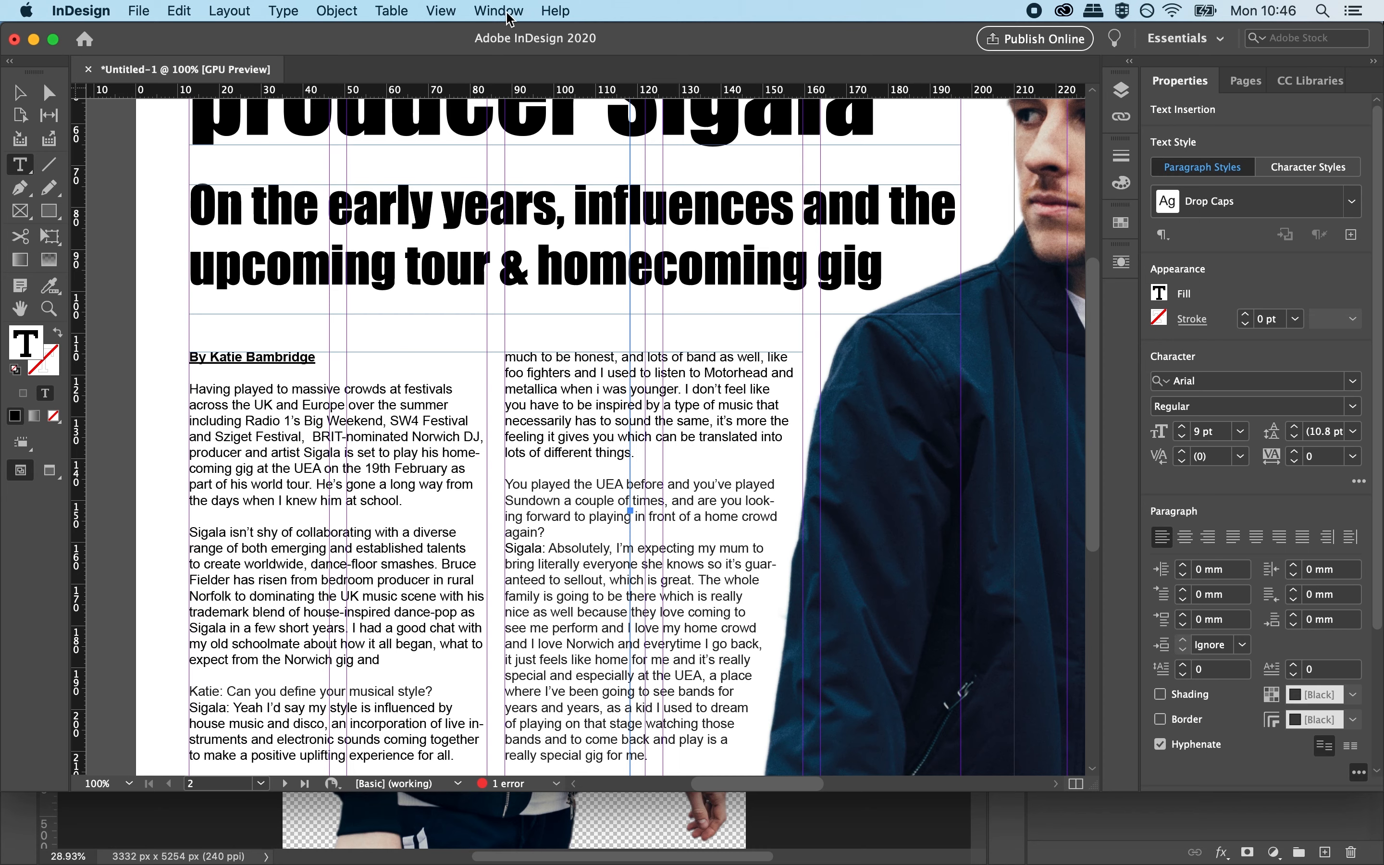
Edit the Drop Caps paragraph style to use a one-character drop cap four lines high.
left_click(1351, 200)
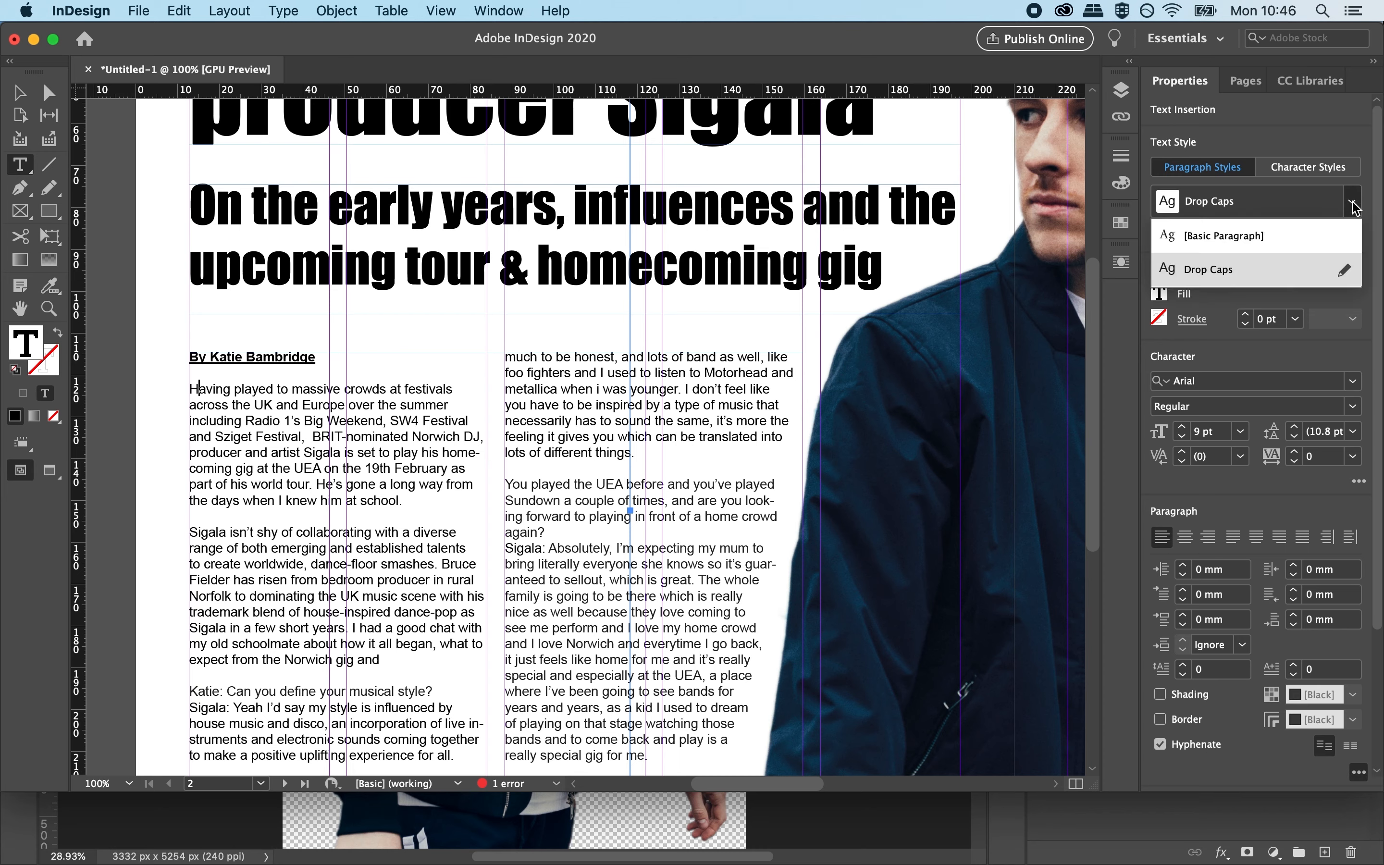
left_click(1344, 277)
left_click_drag(592, 105, 821, 123)
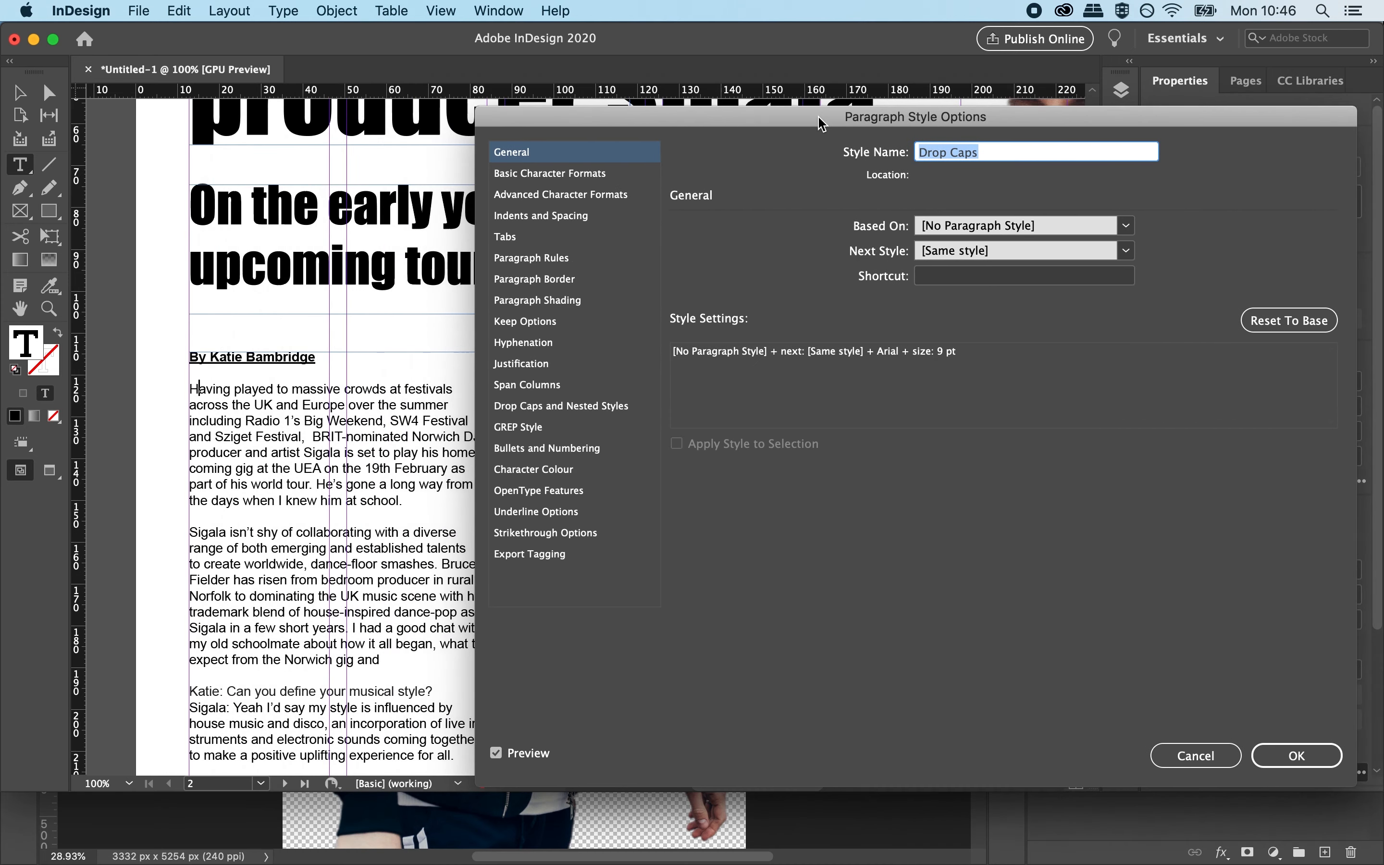
left_click(539, 408)
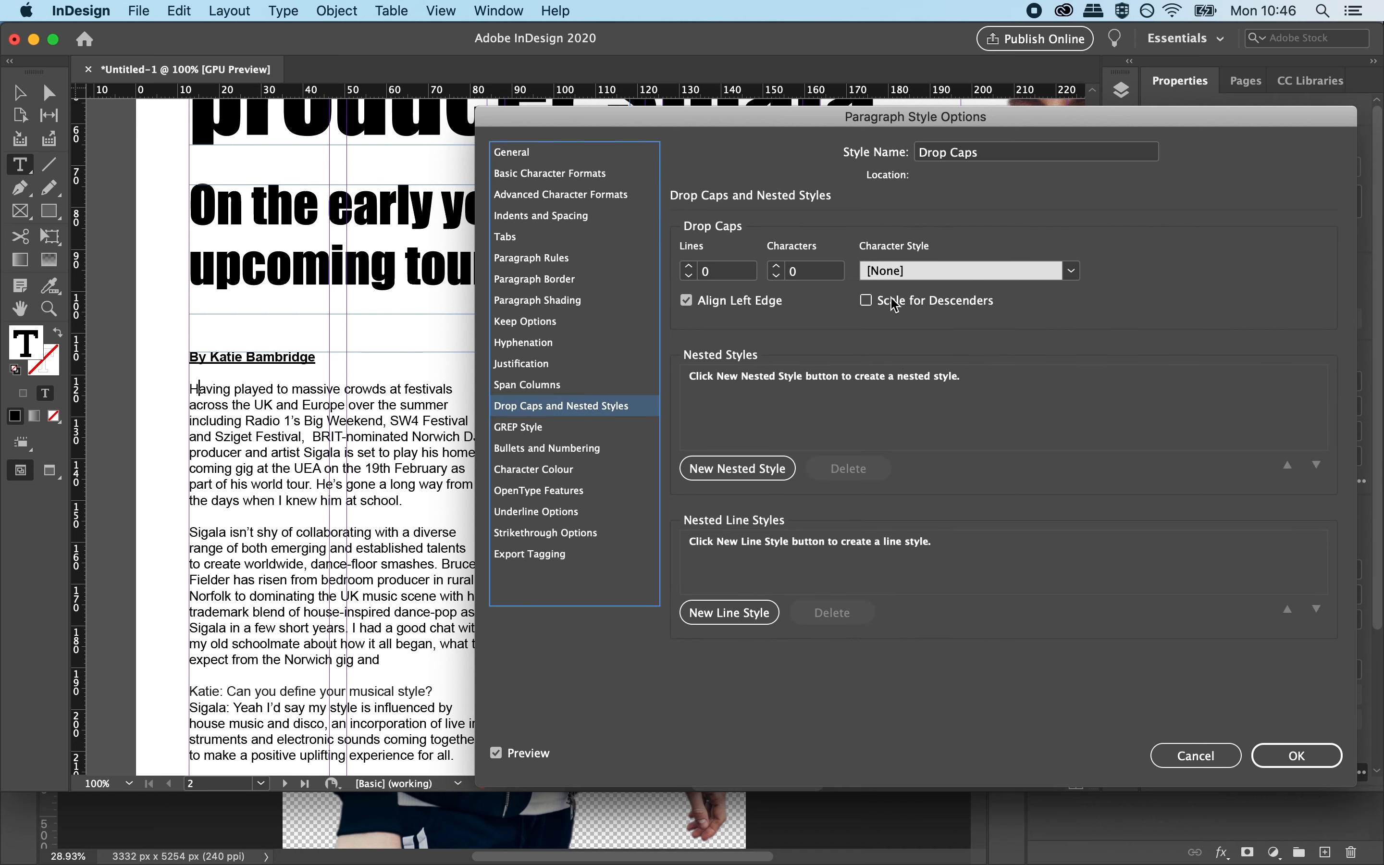
left_click(688, 267)
left_click(689, 267)
left_click(689, 267)
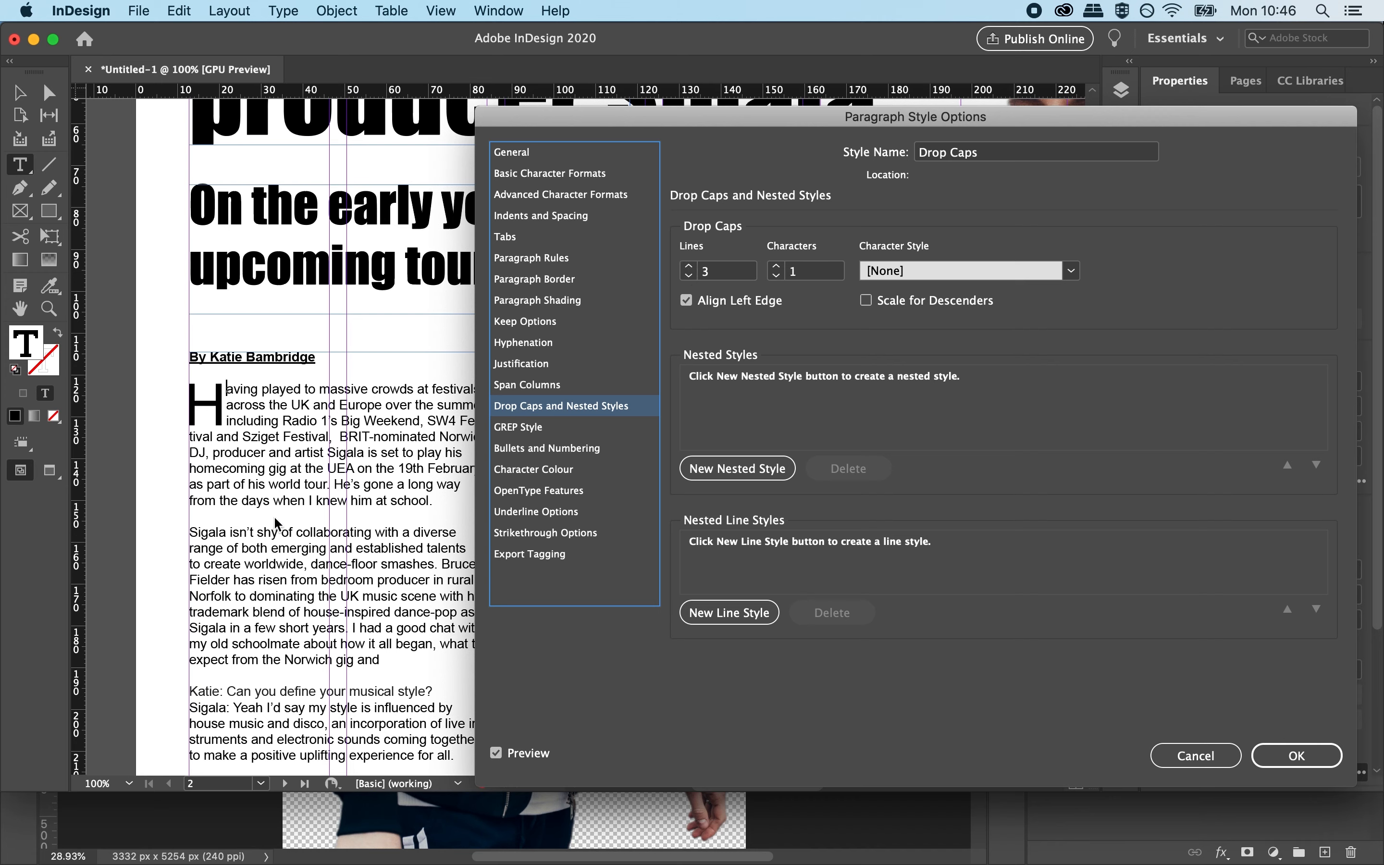
left_click(689, 267)
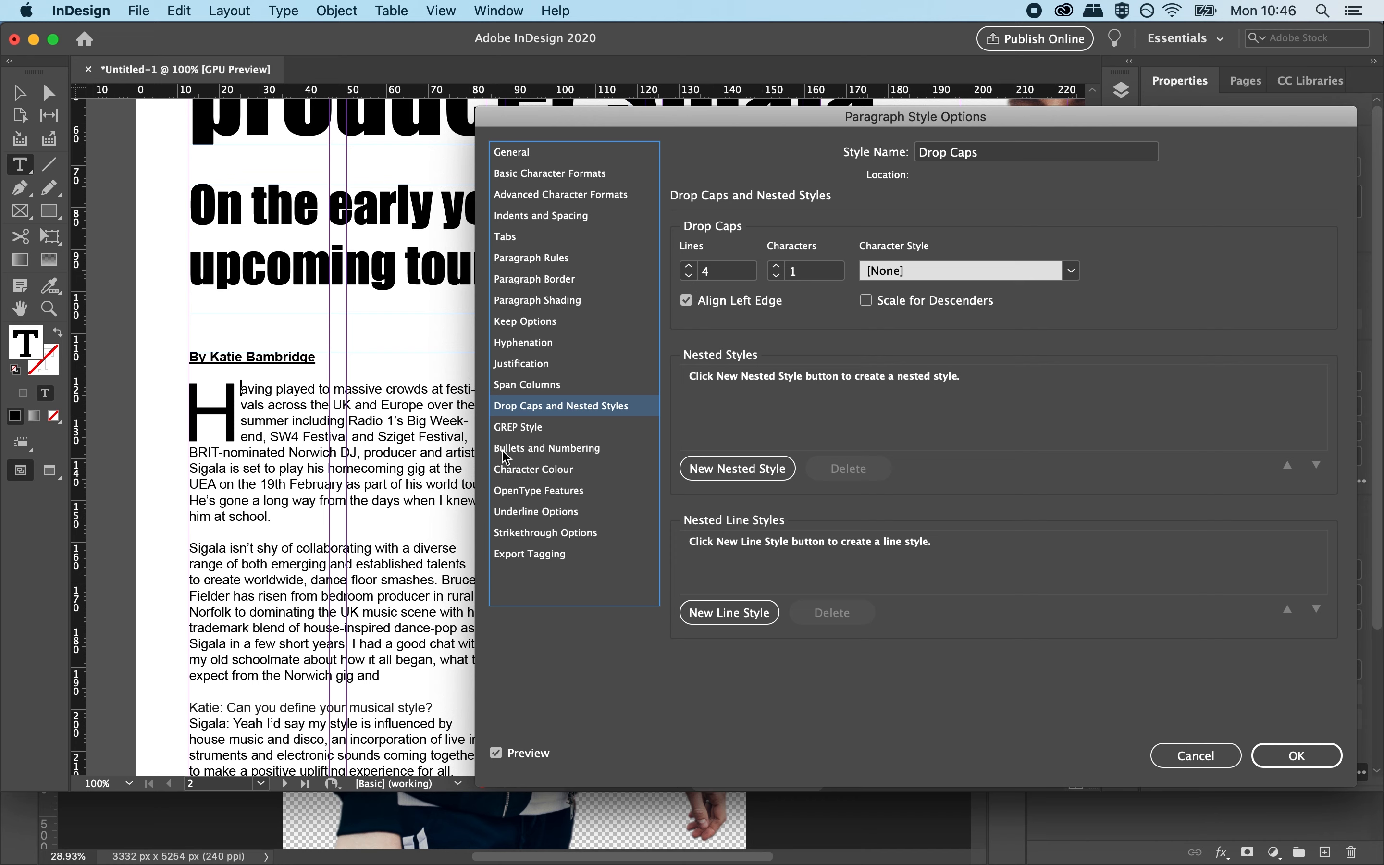
Try Impact as the font family in the Drop Caps style's basic character formats.
left_click(543, 176)
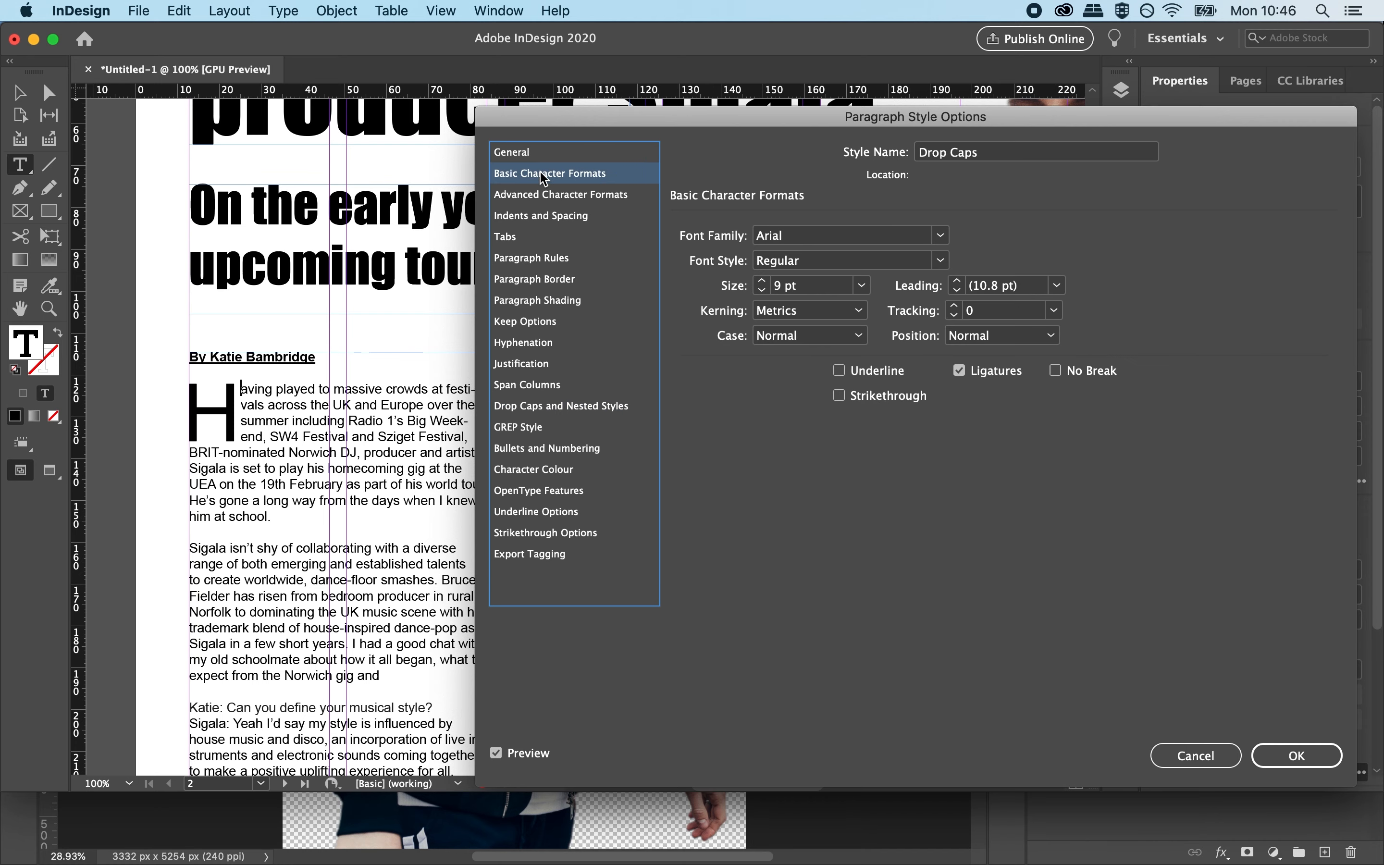
left_click(940, 235)
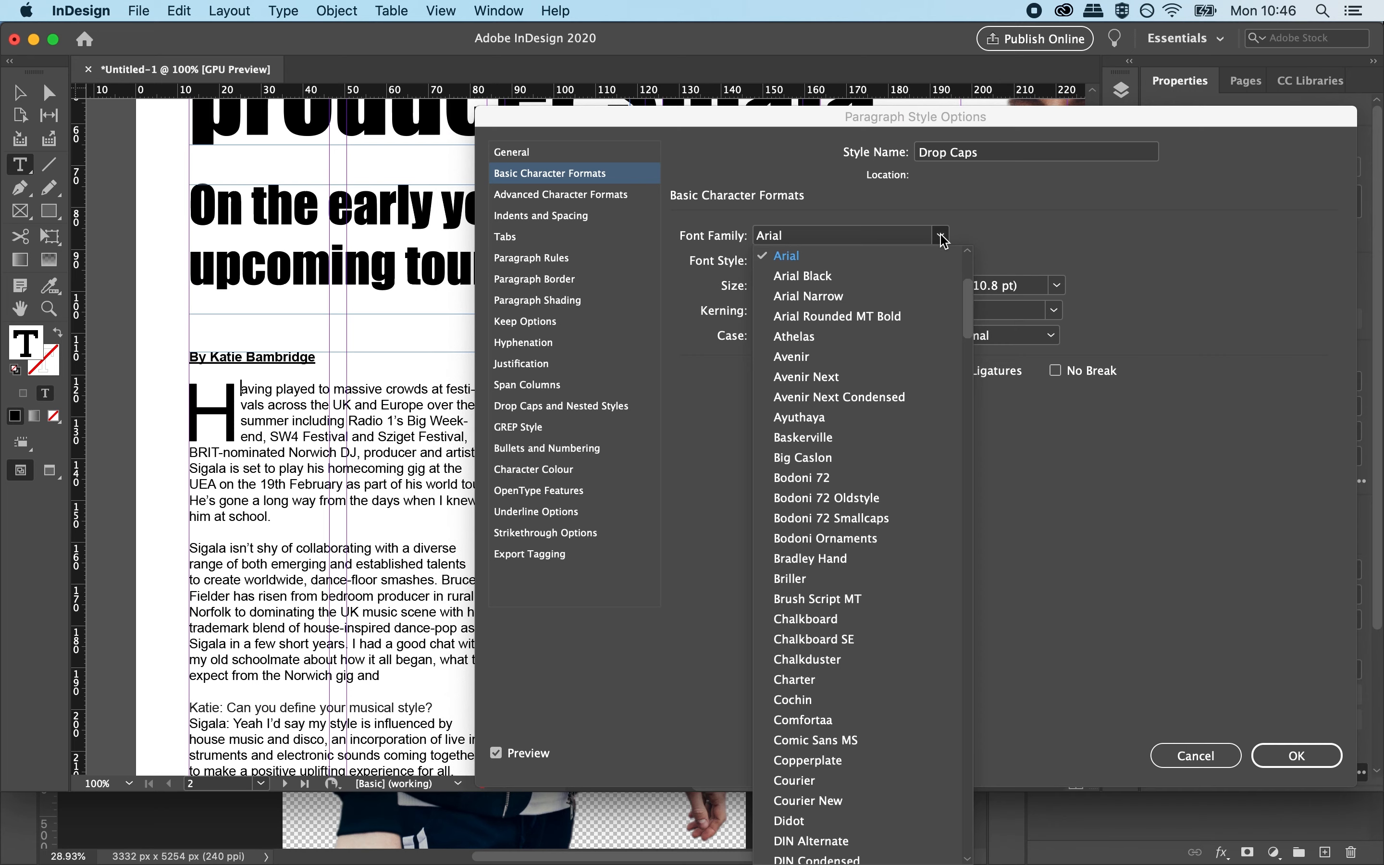
scroll(812, 452, "down", 15)
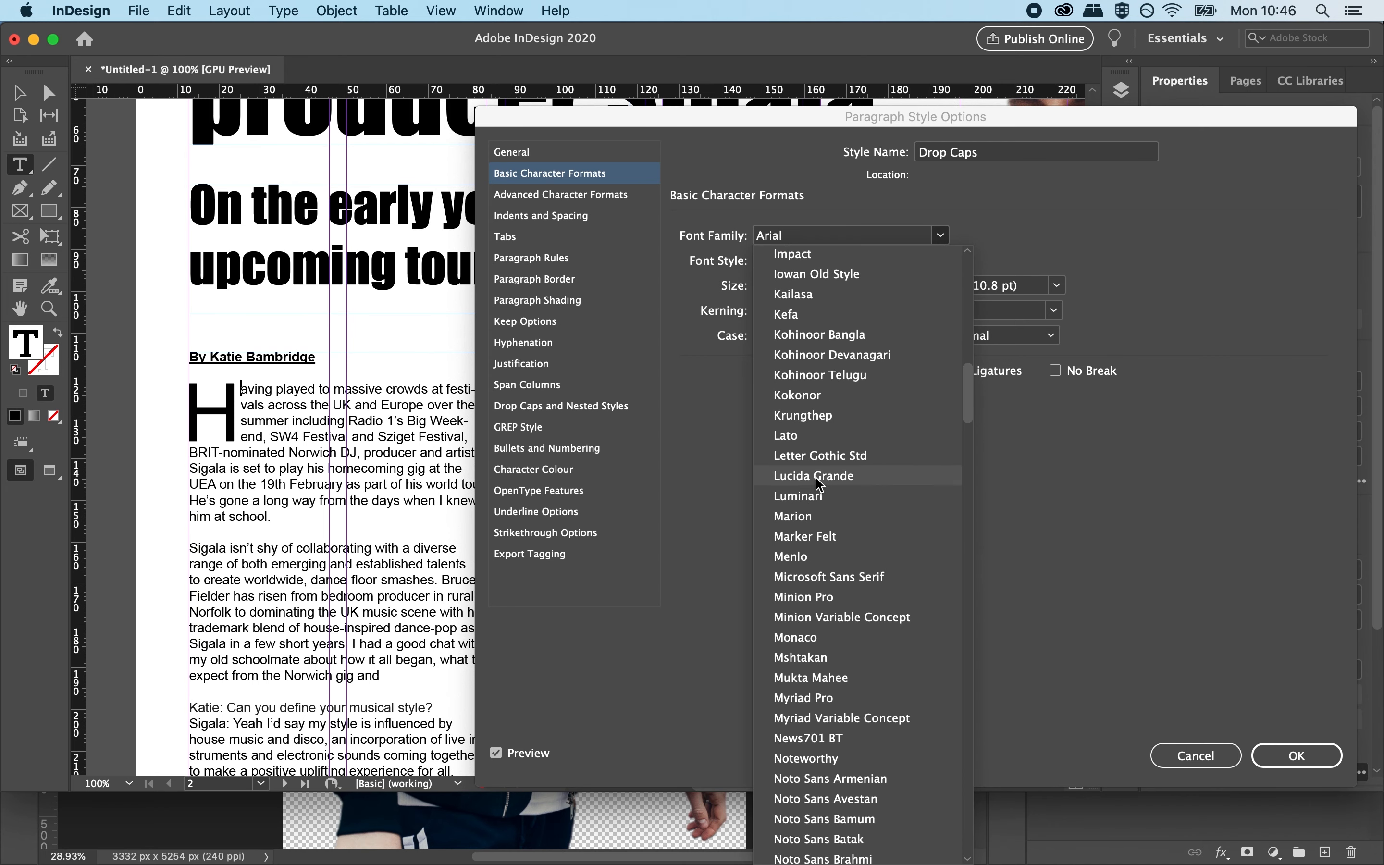
scroll(818, 372, "up", 3)
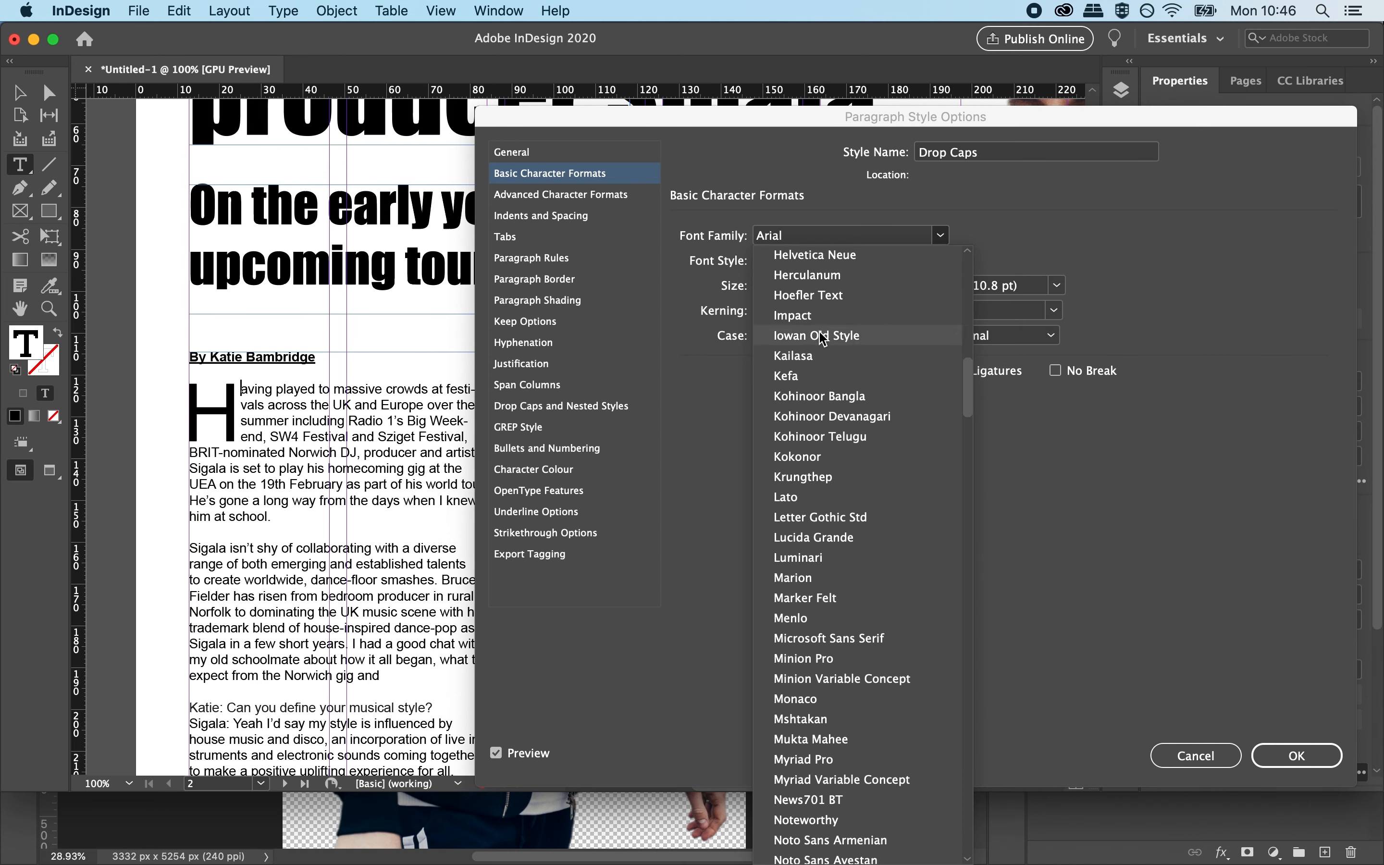
left_click(824, 318)
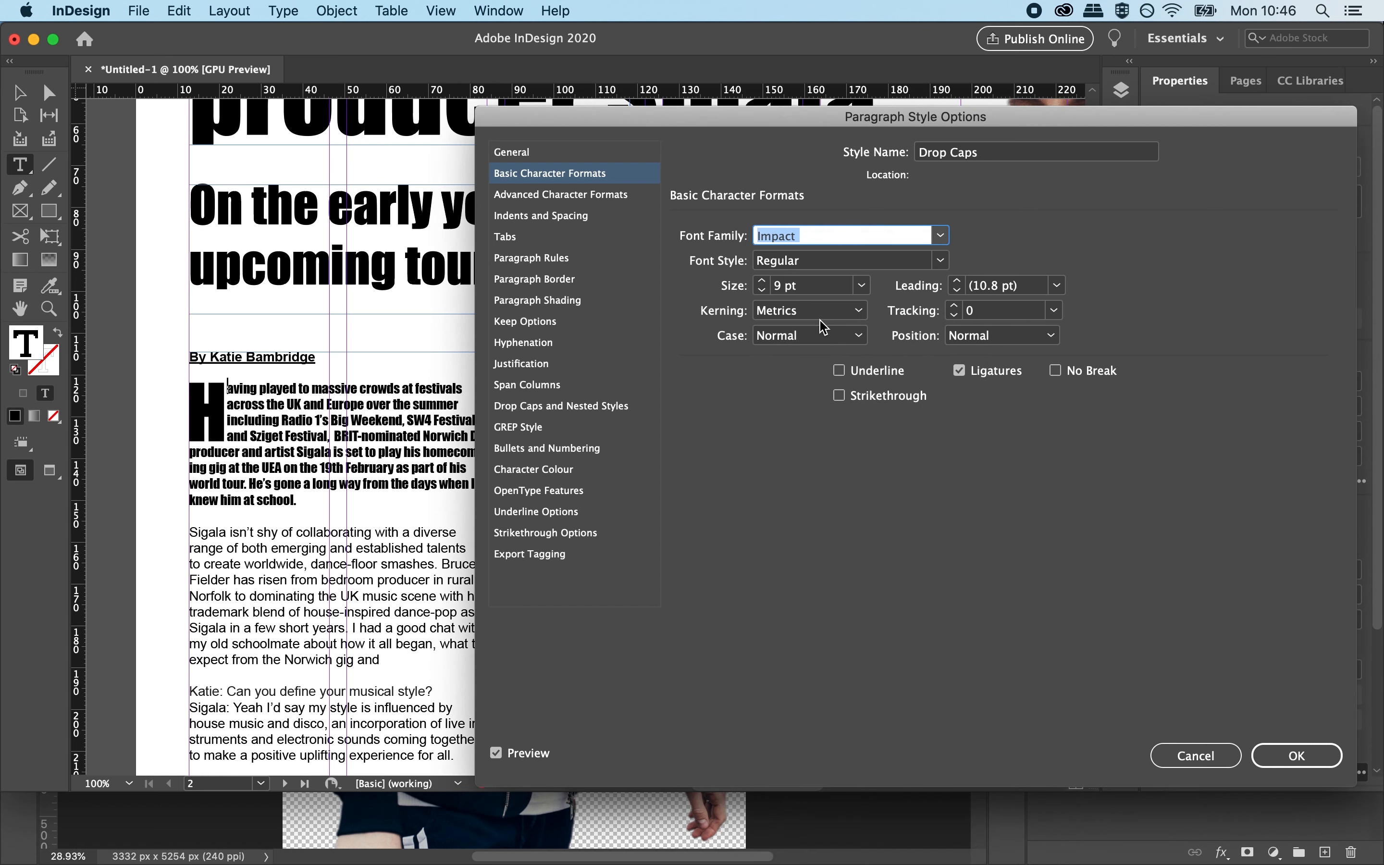
Return the Drop Caps style's font family to Arial.
left_click(939, 235)
scroll(896, 297, "down", 10)
scroll(901, 303, "up", 20)
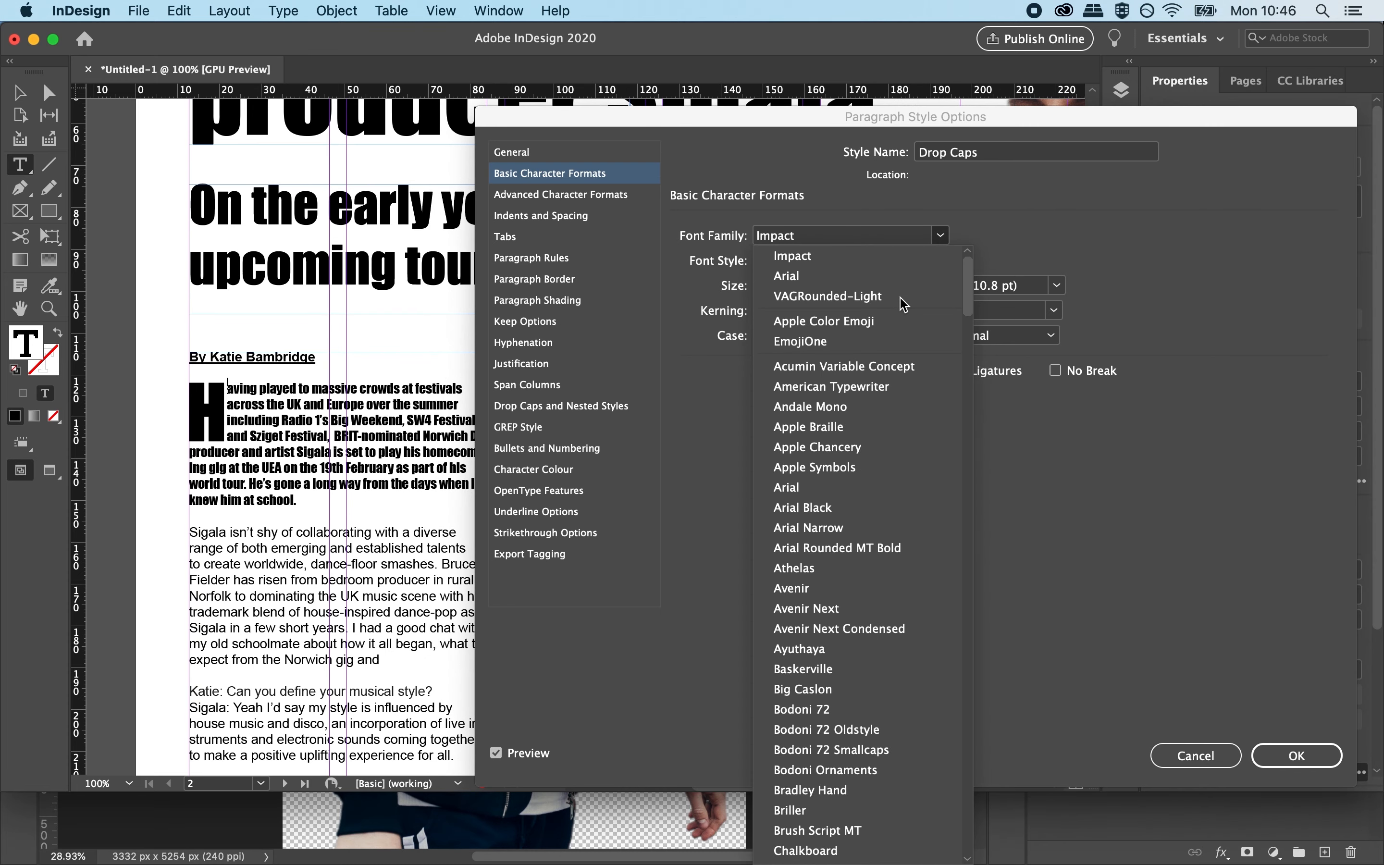
left_click(849, 277)
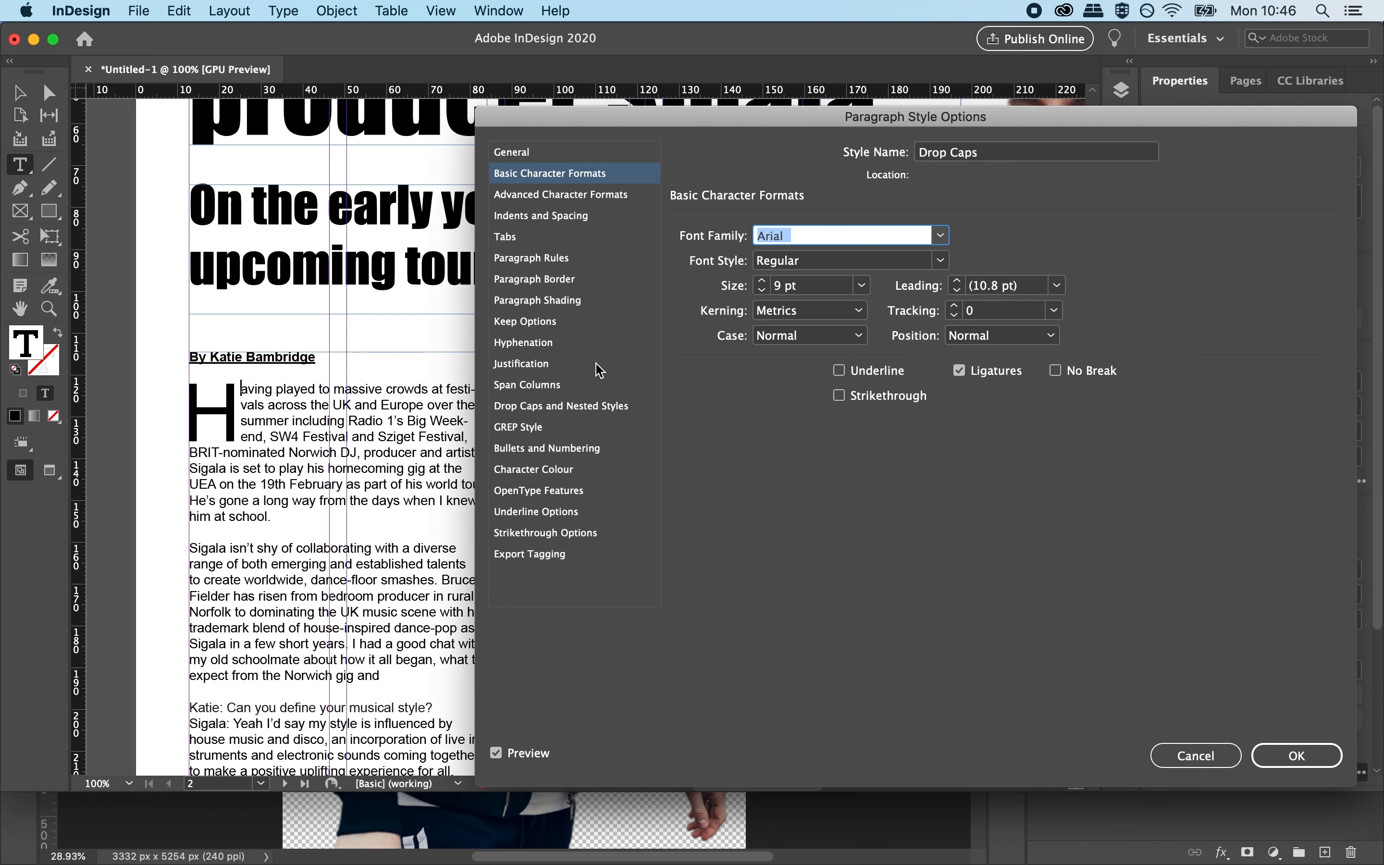
Add a new character style named "Drop Caps" for the drop cap in the Drop Caps paragraph style.
left_click(560, 405)
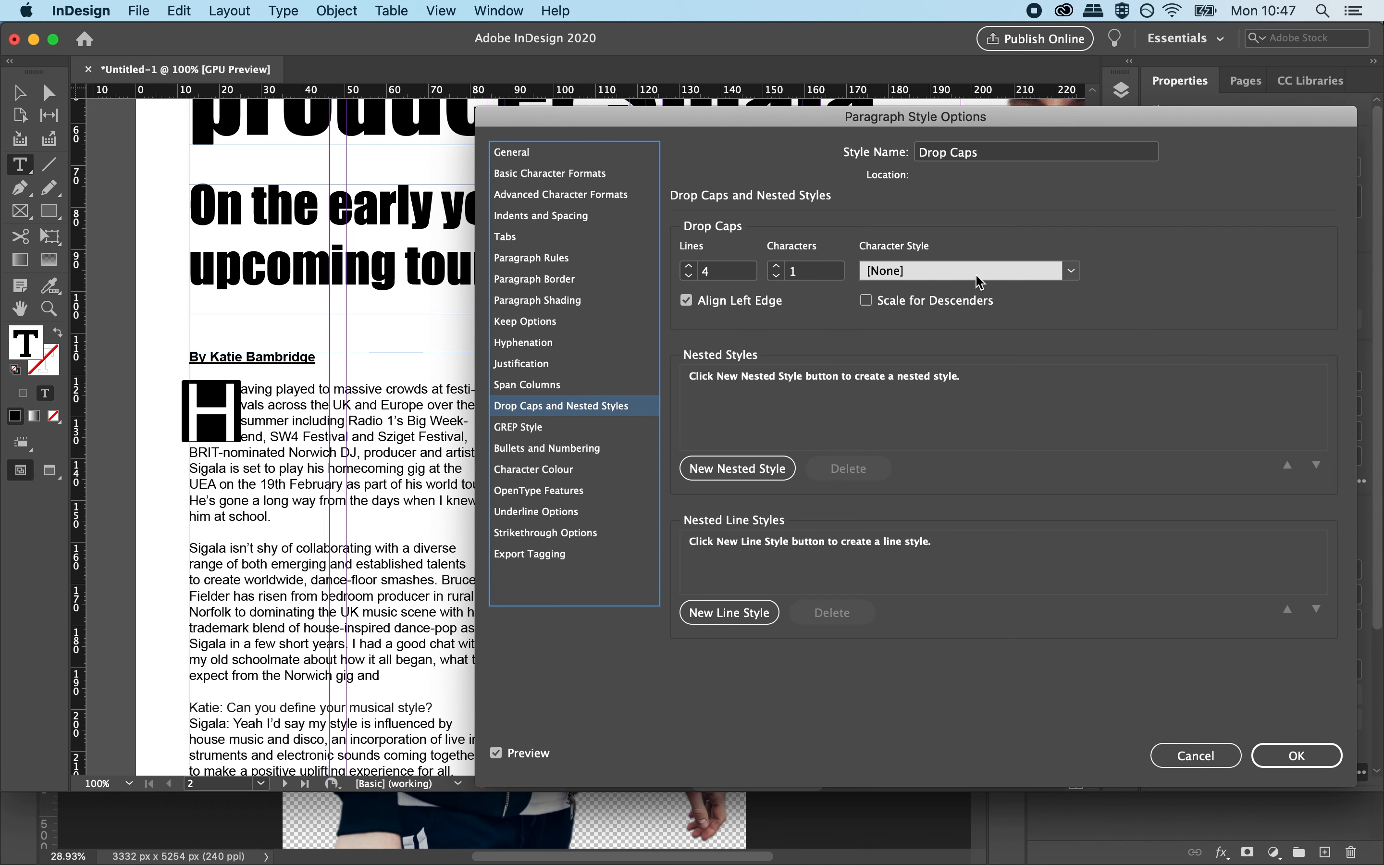
left_click(1073, 274)
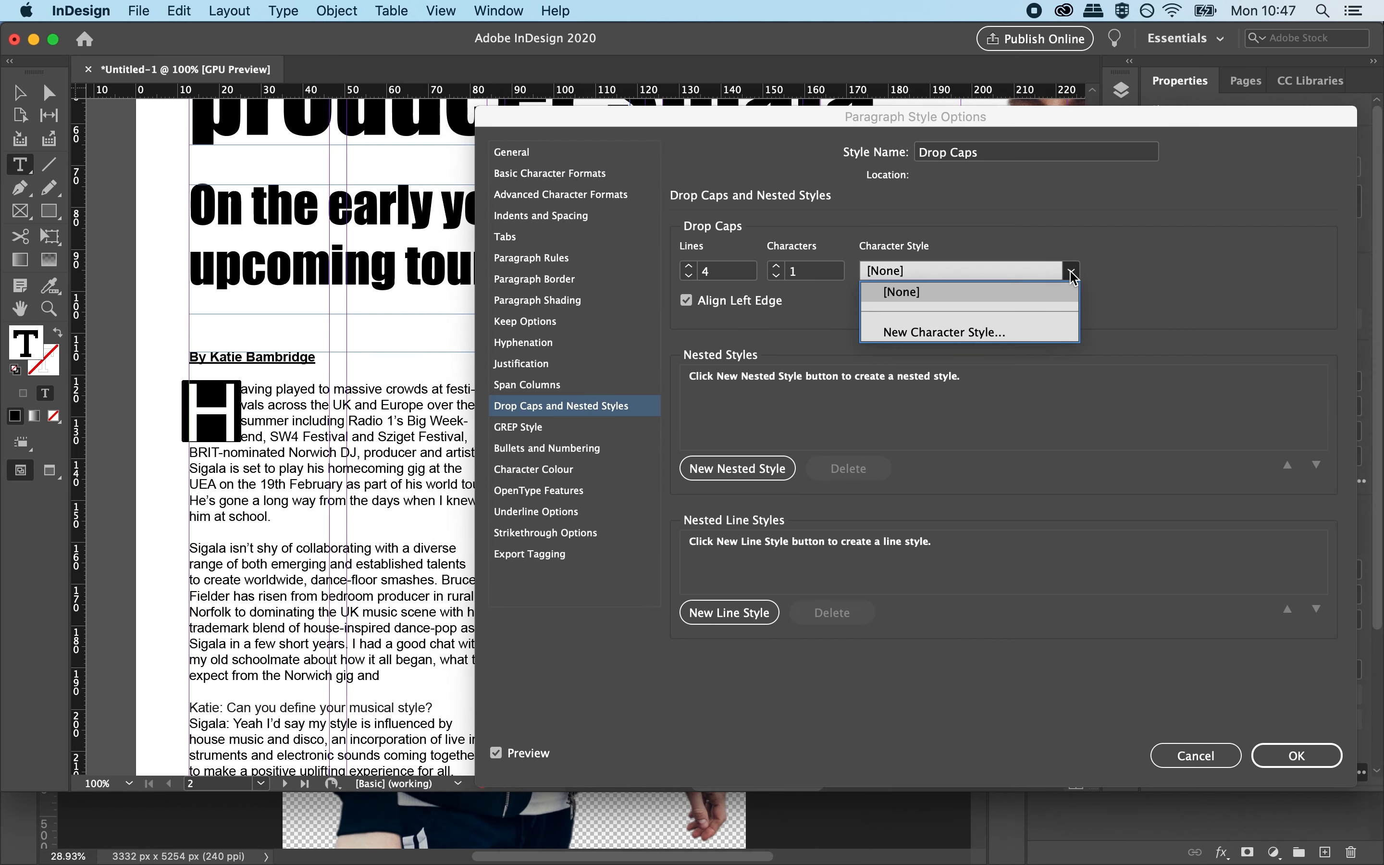
left_click(973, 337)
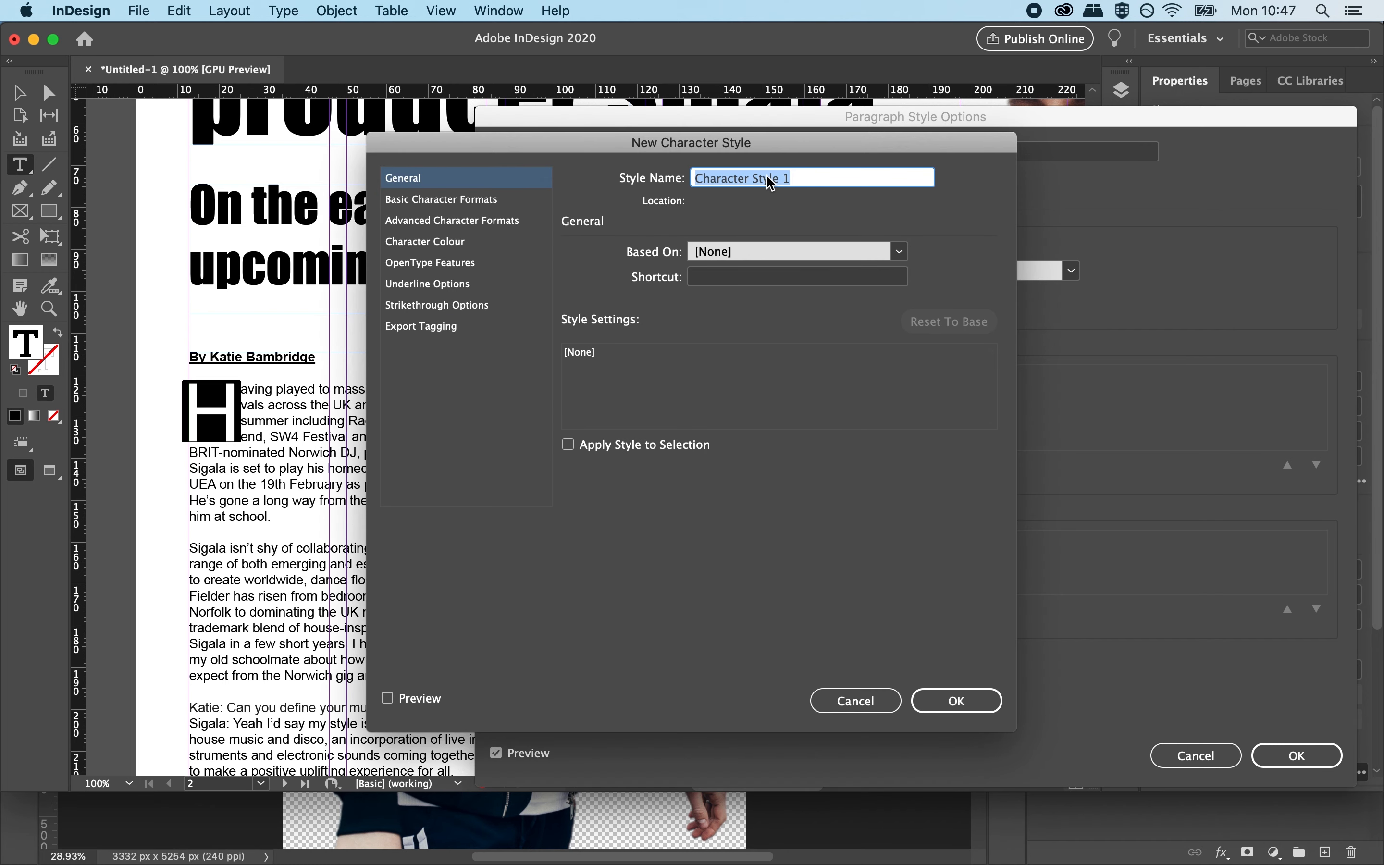
type("Drop Caps")
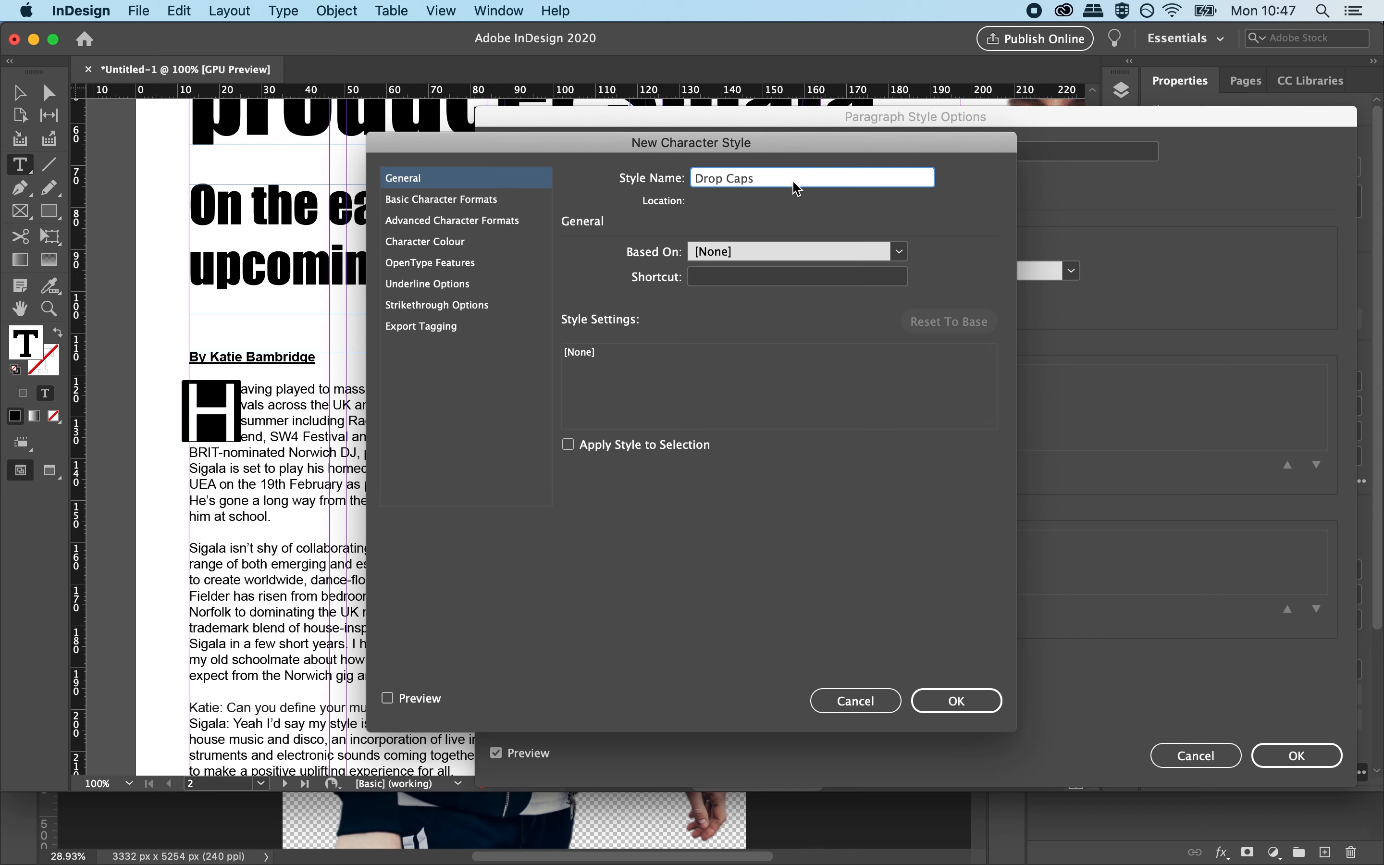
Set the Drop Caps character style's font to Impact Regular with preview enabled, and apply the character and paragraph style settings.
left_click(451, 203)
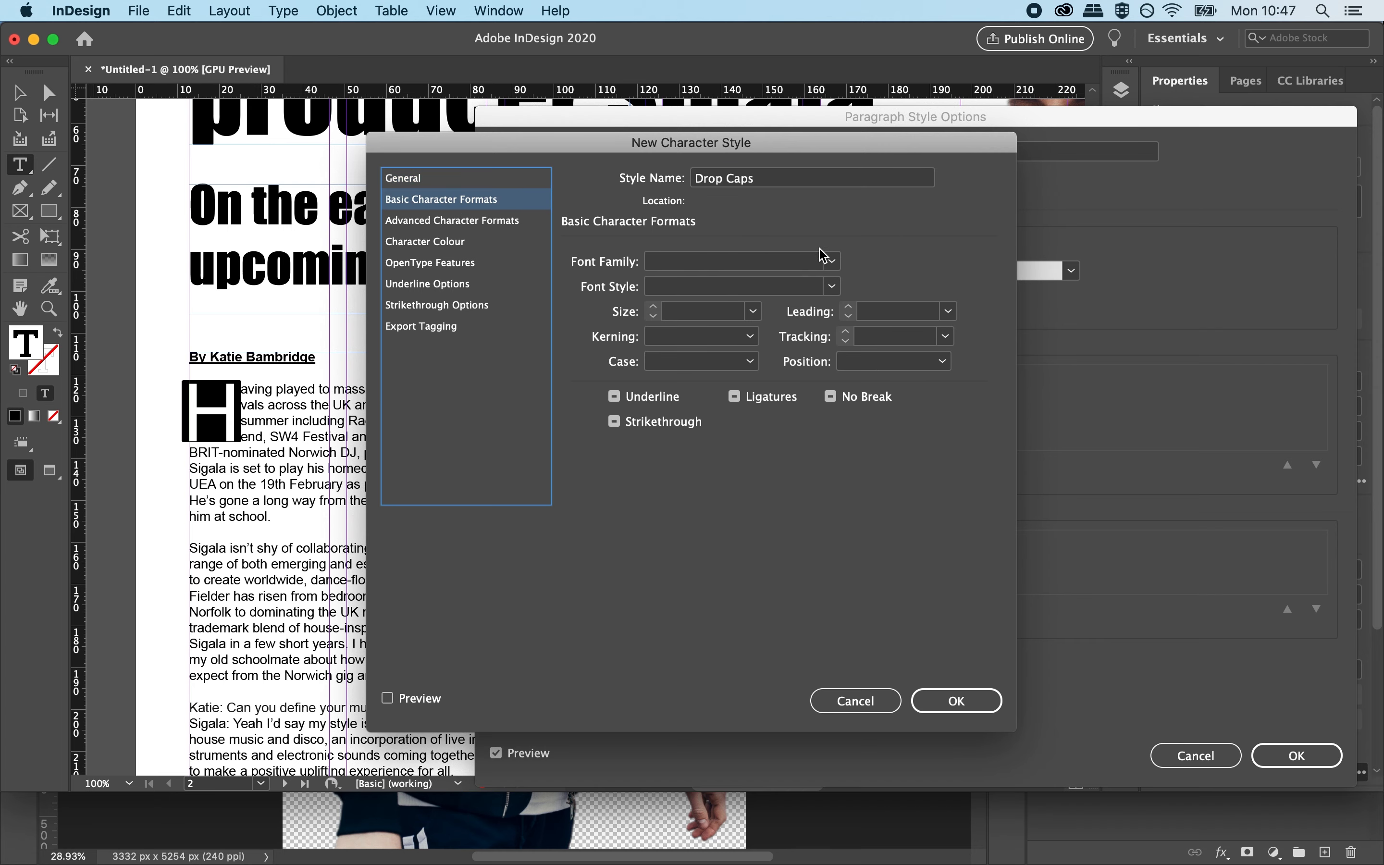
left_click(832, 262)
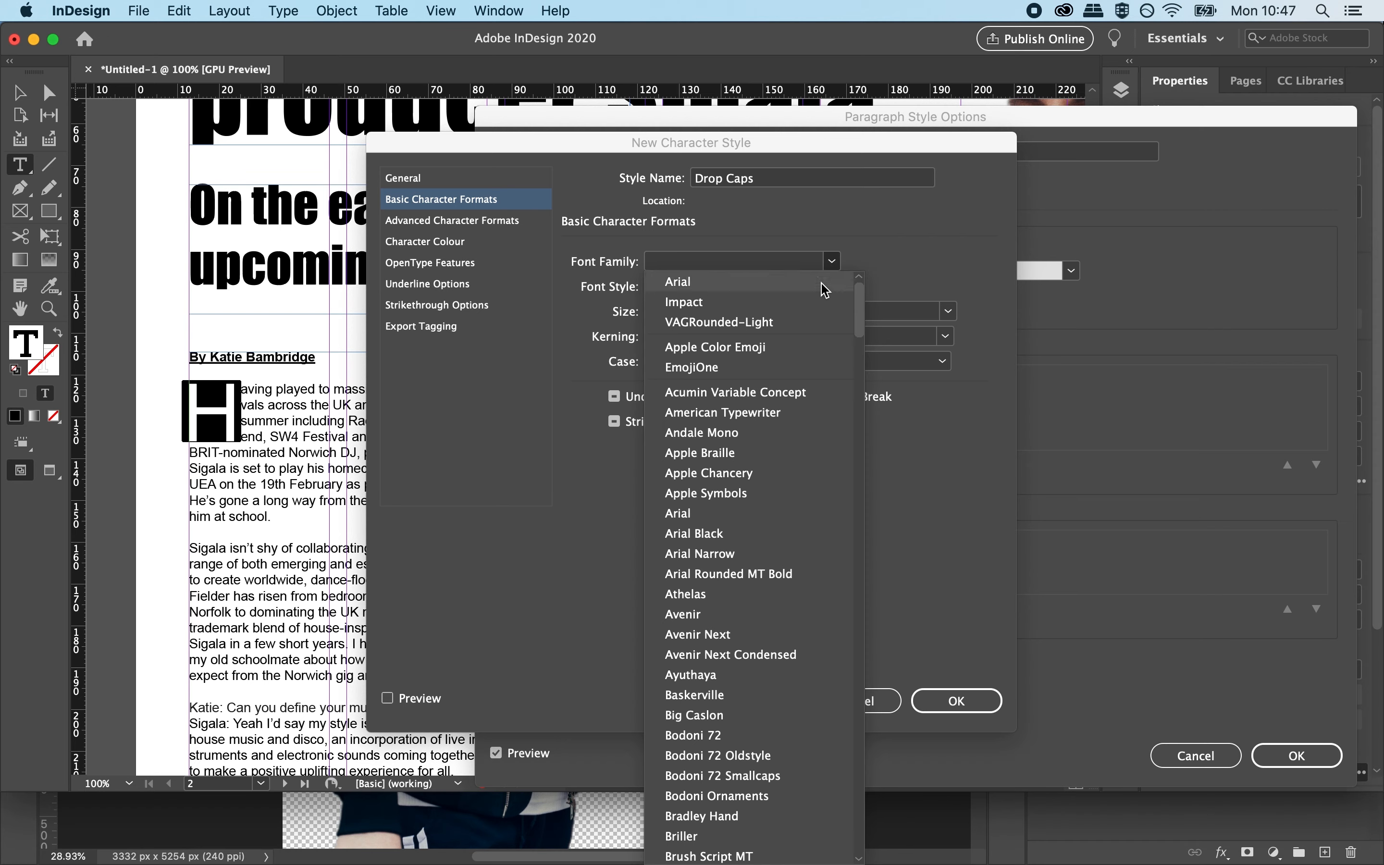
left_click(769, 303)
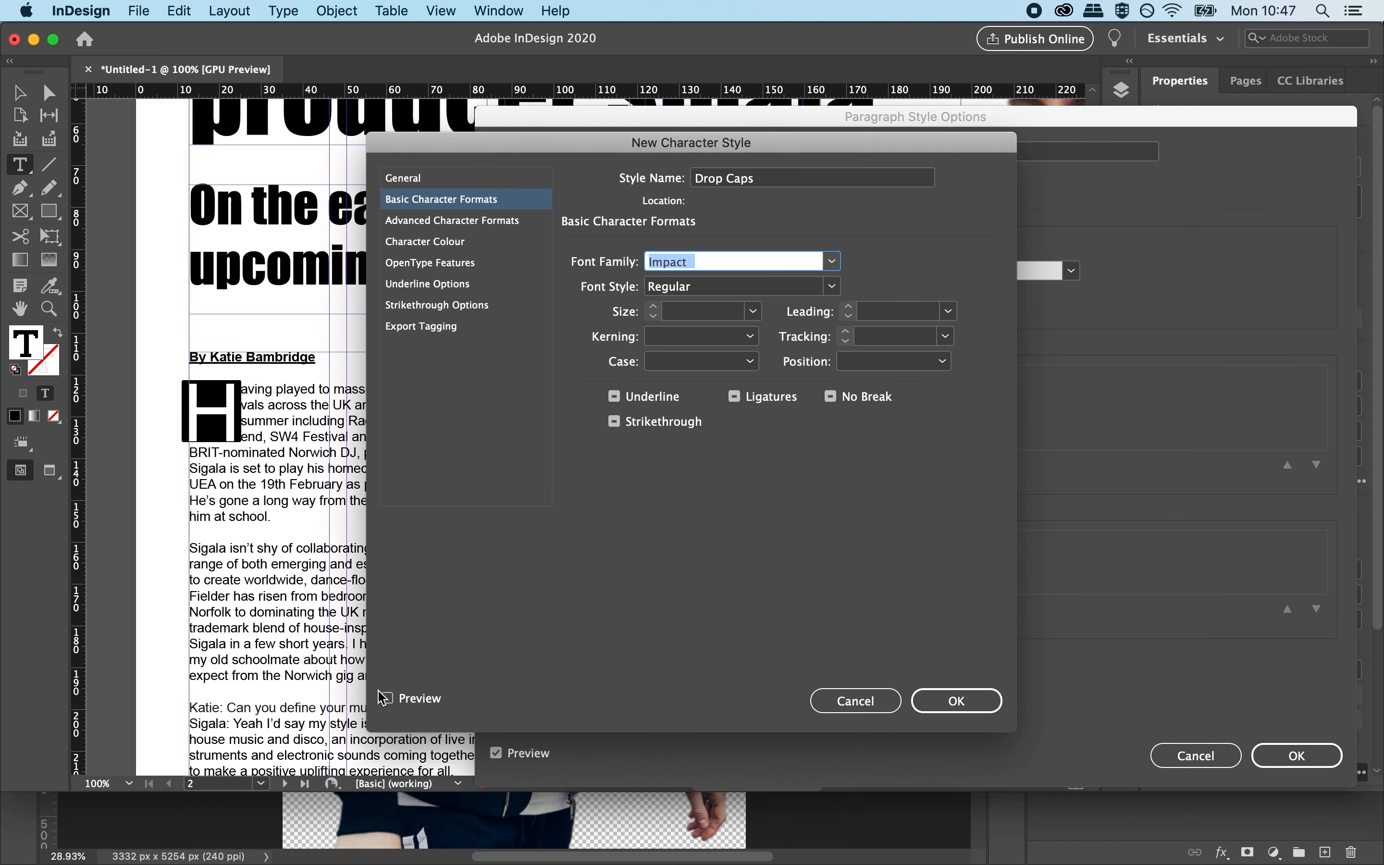
left_click(392, 703)
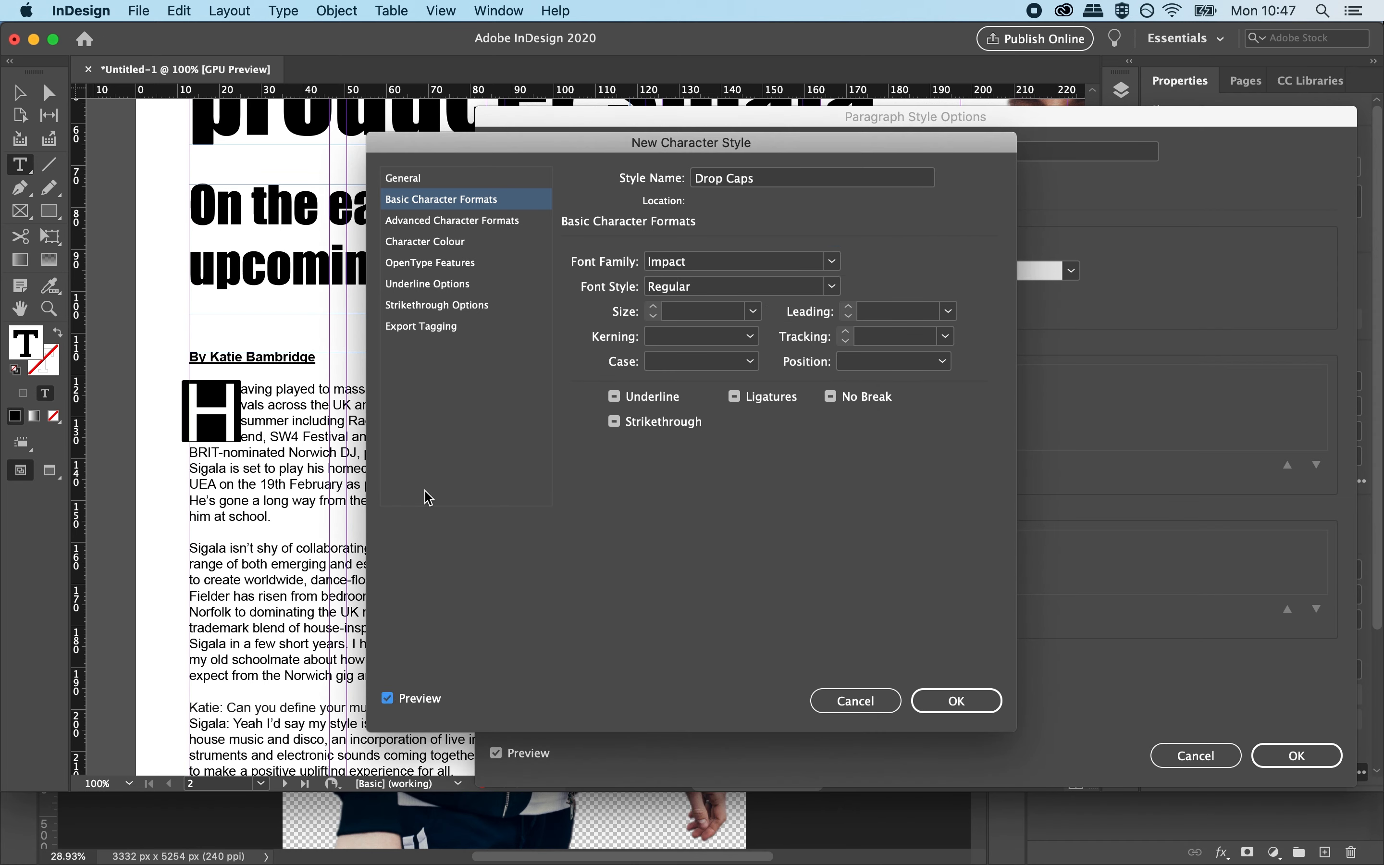
left_click(836, 293)
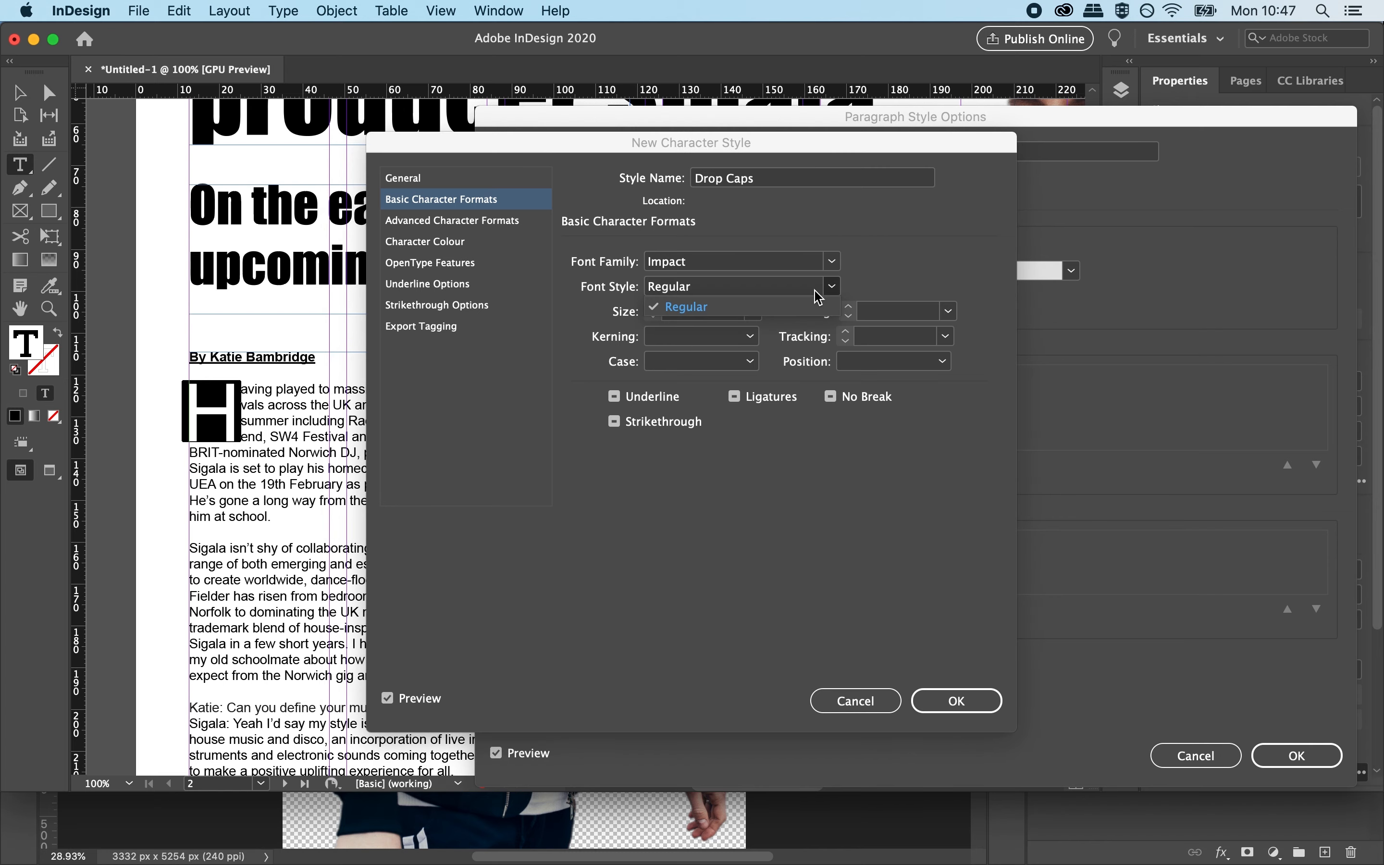
left_click(806, 301)
left_click(957, 696)
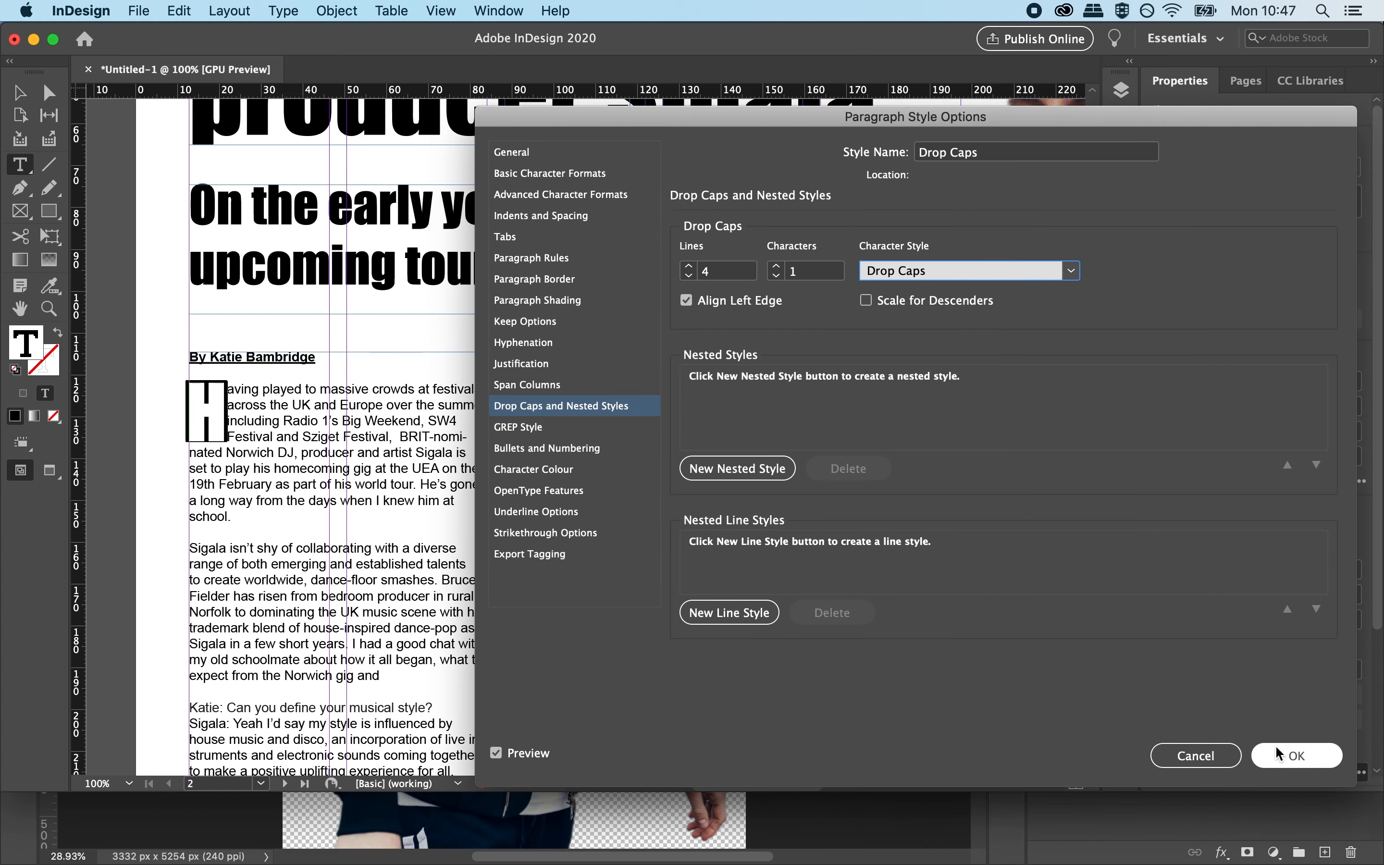
left_click(1296, 755)
Fill the drop cap "H" of the opening paragraph with the red C=15 M=100 swatch.
left_click(279, 435)
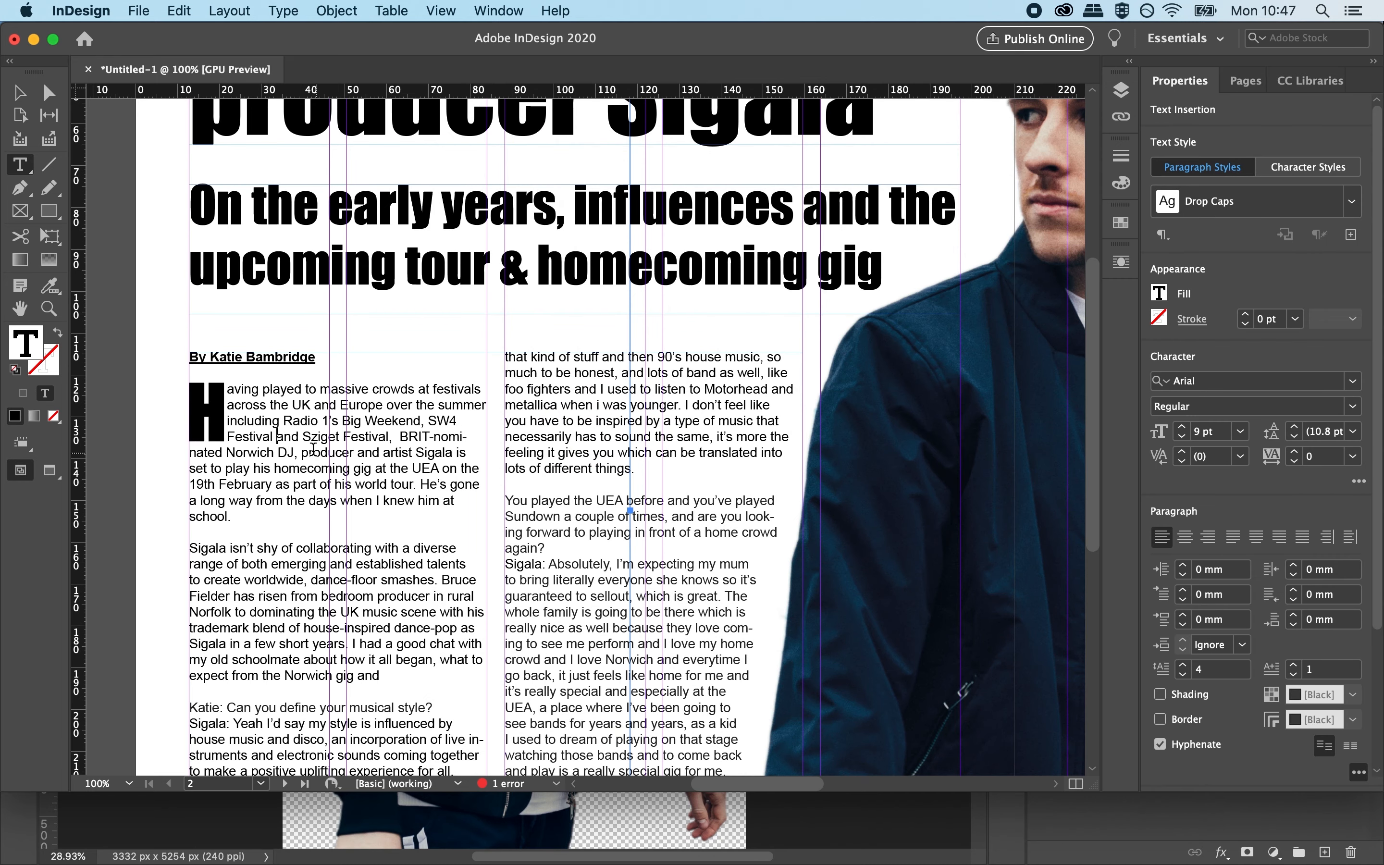
left_click_drag(223, 411, 190, 411)
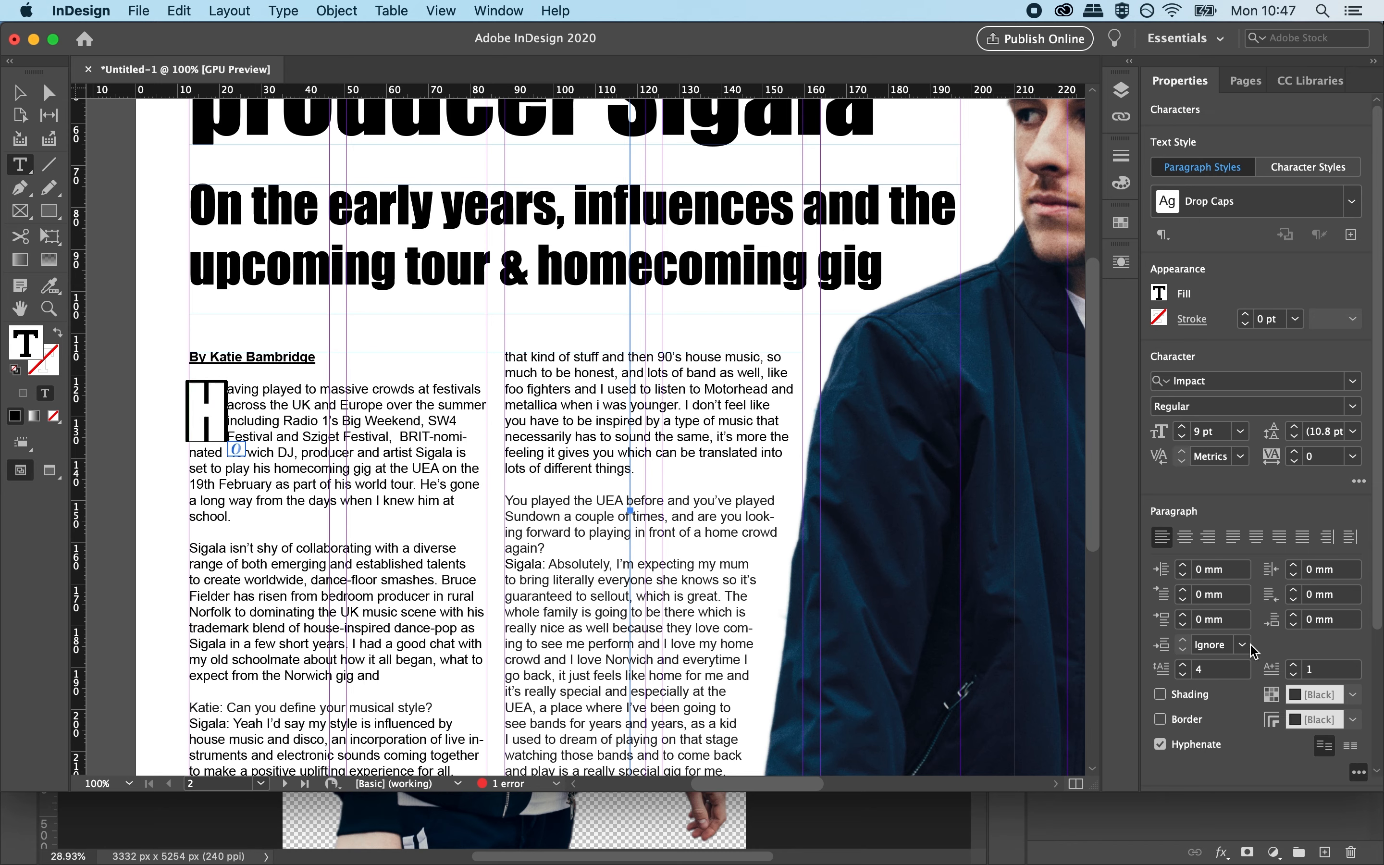
left_click(1160, 293)
left_click(975, 567)
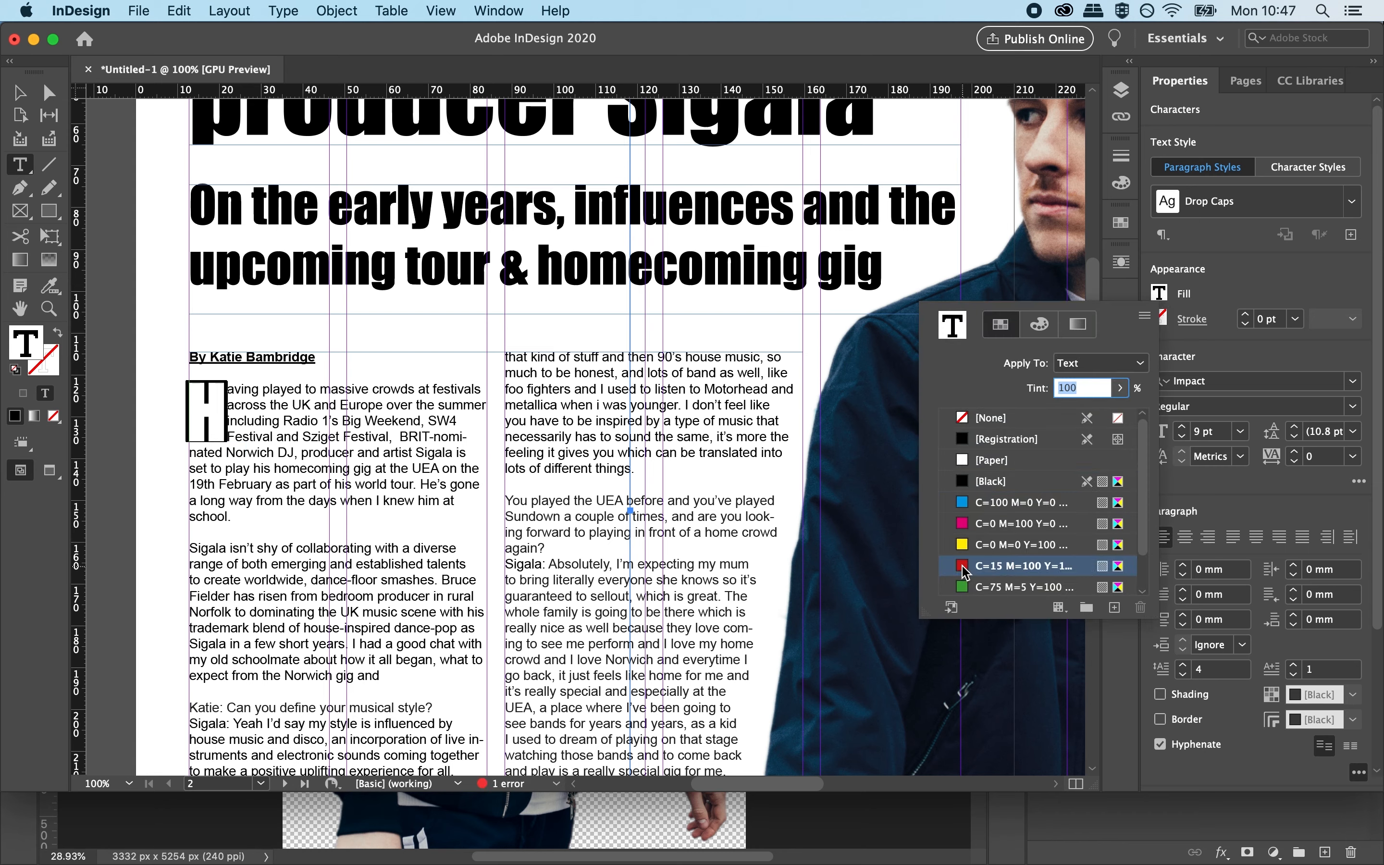
left_click(521, 503)
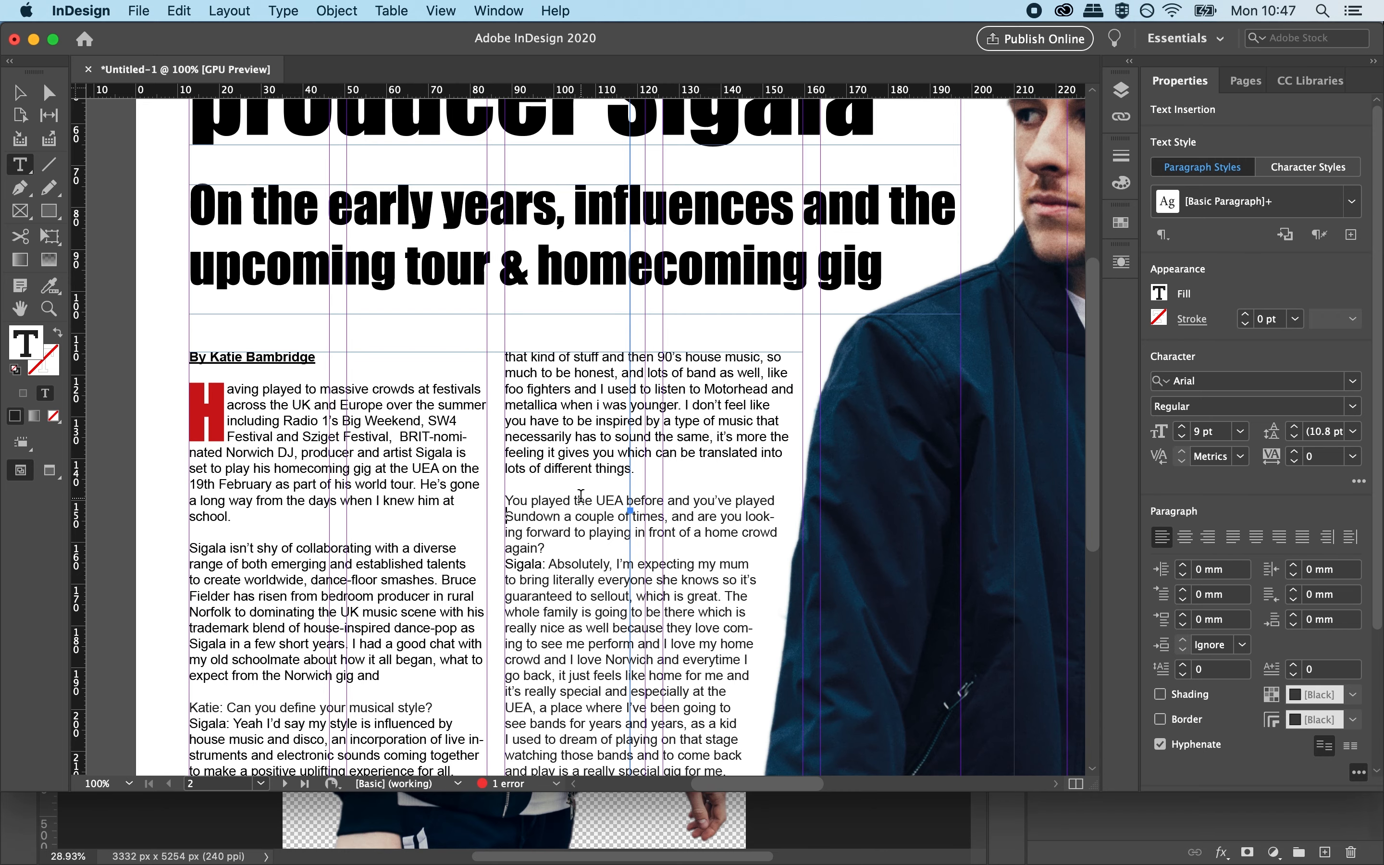
Check the full spread in preview mode without guides and frame edges, and return to normal view.
key("super+0")
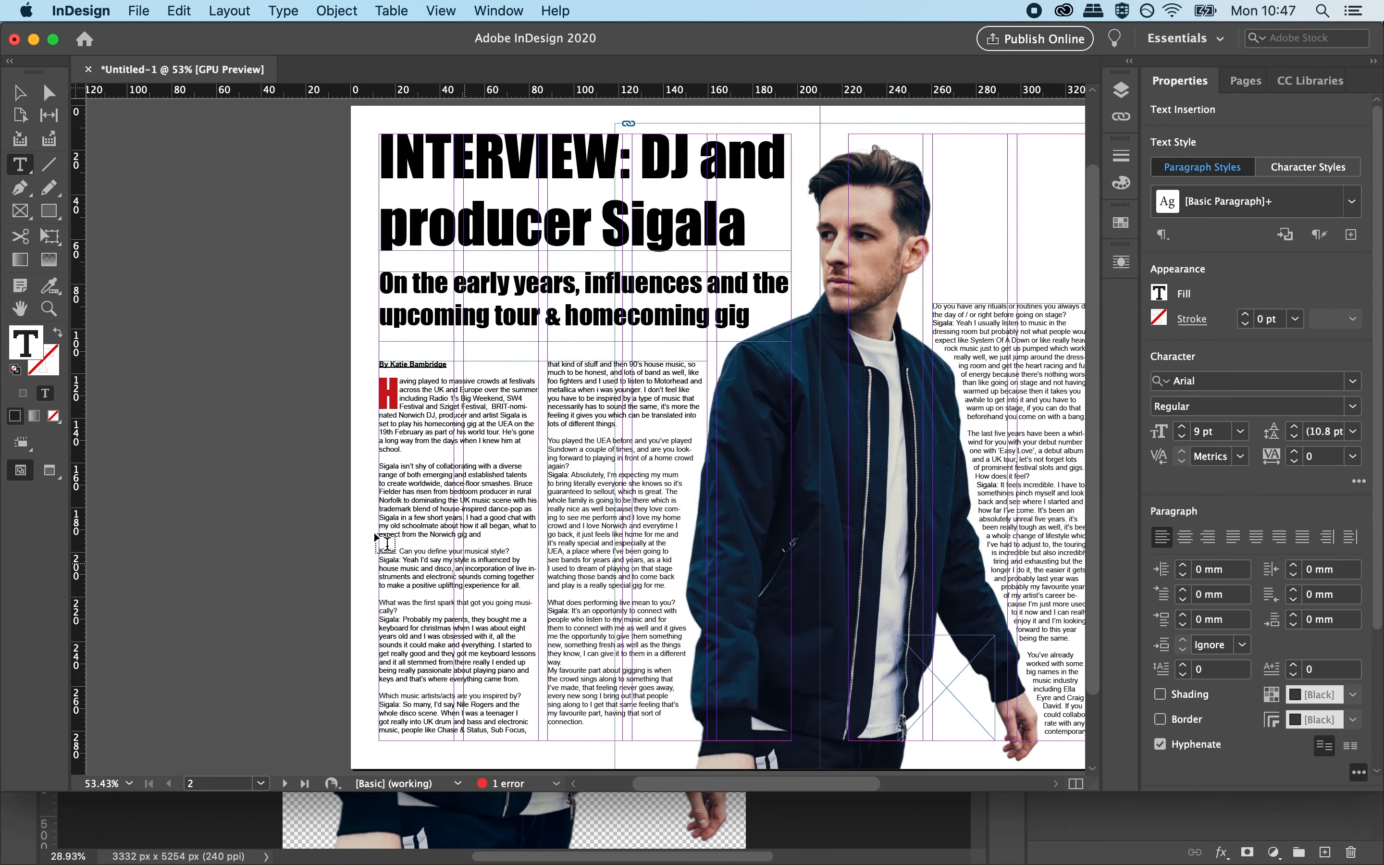
left_click(21, 308)
left_click_drag(853, 510, 689, 507)
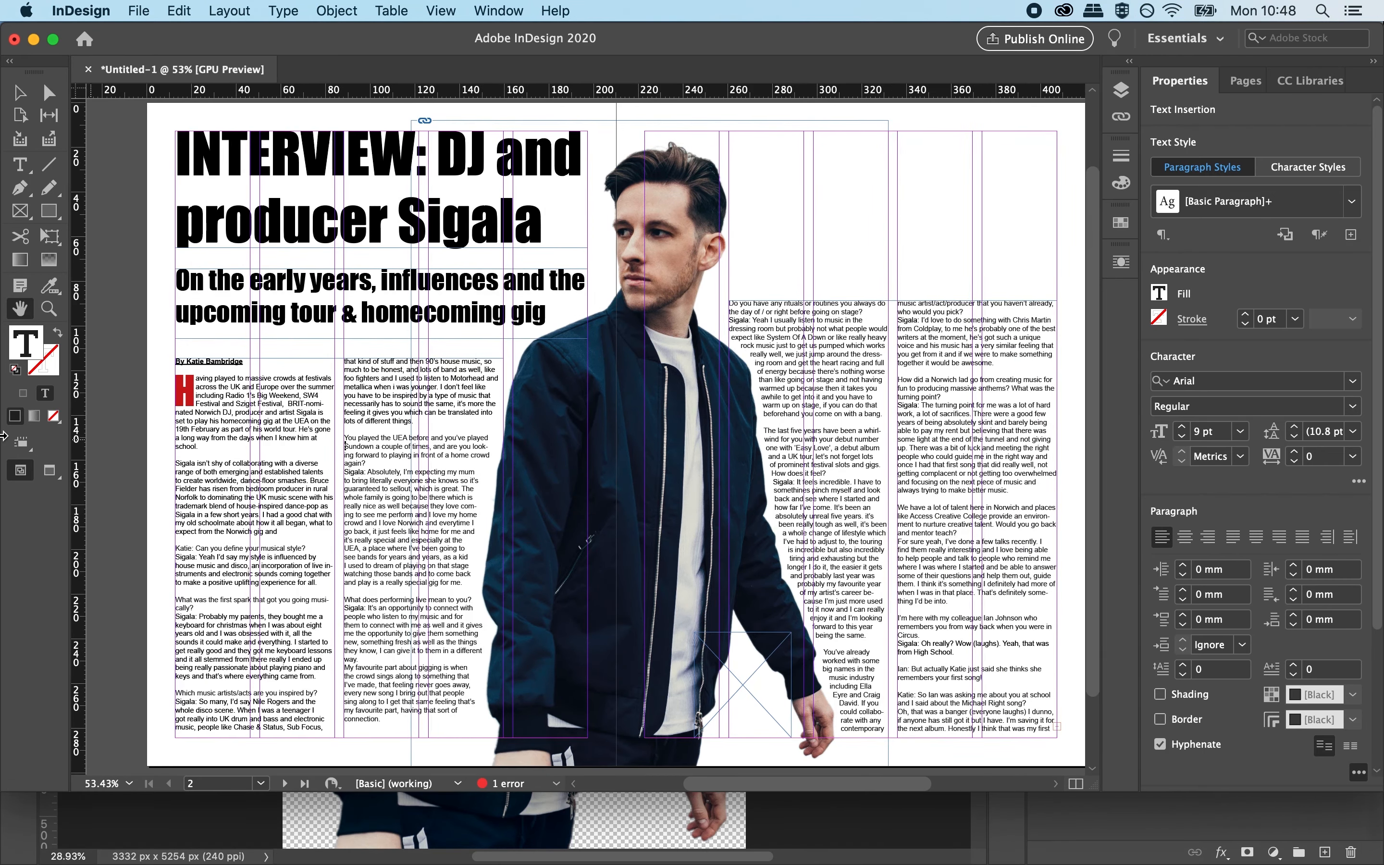
left_click(50, 475)
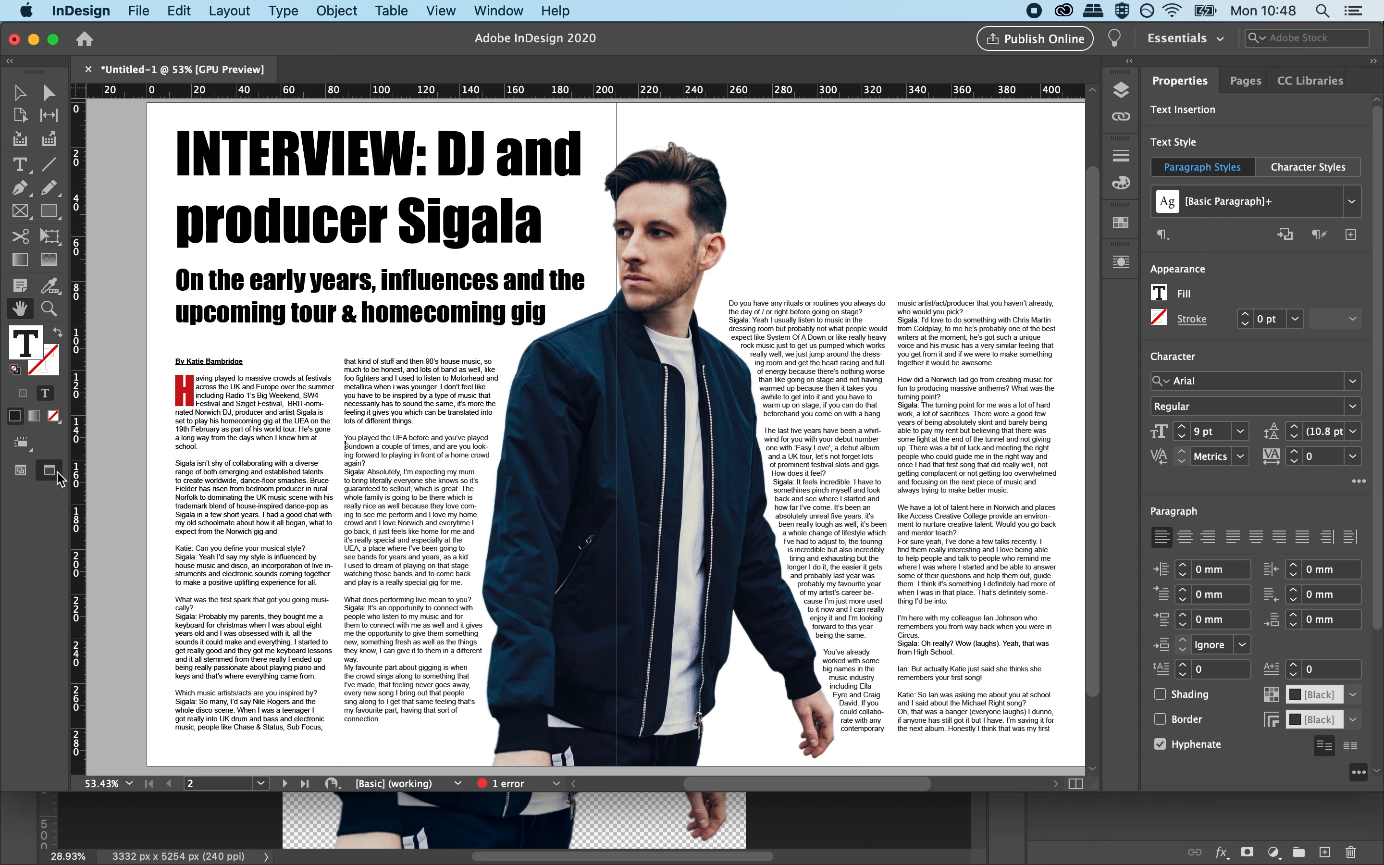
left_click(21, 471)
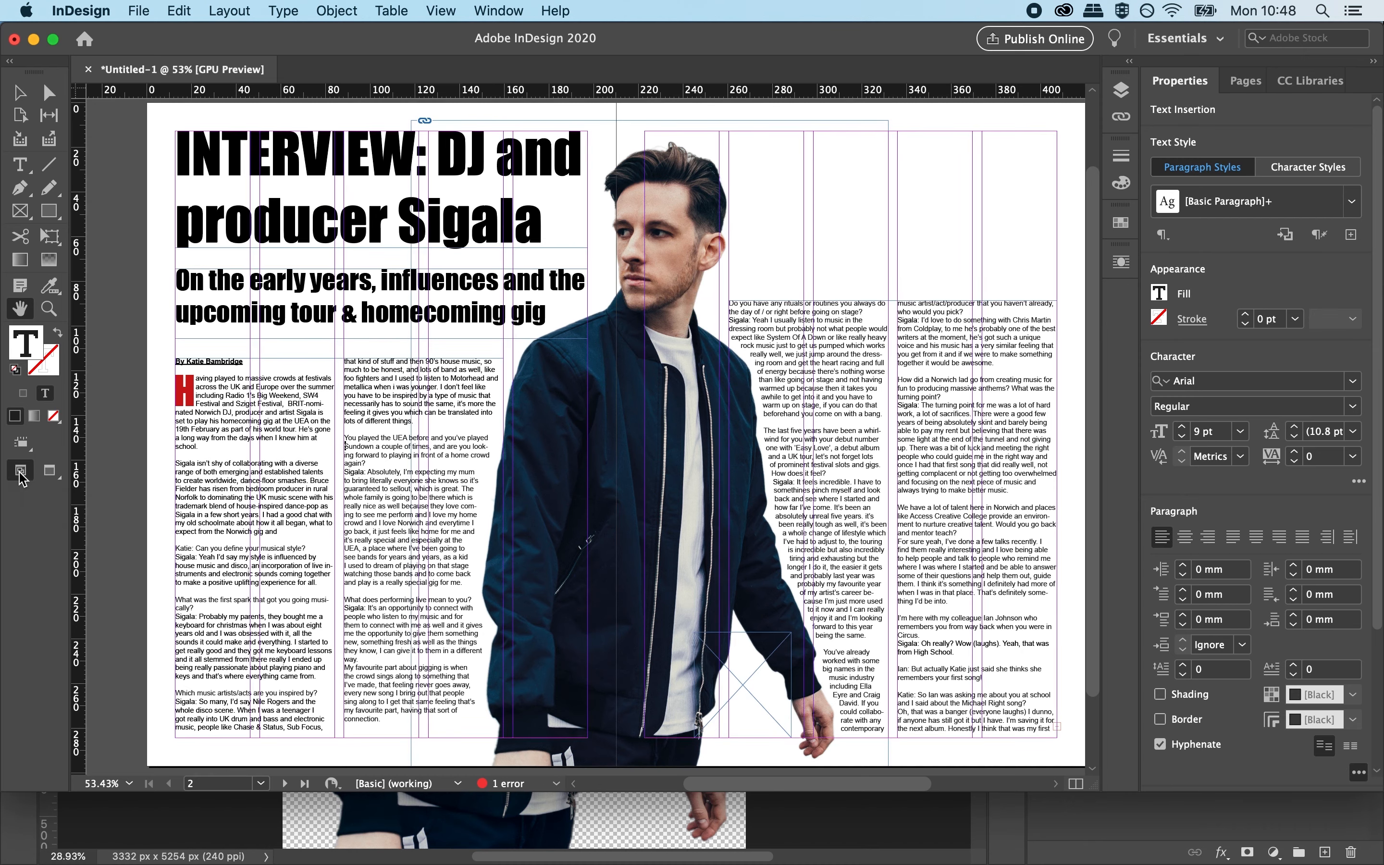
Lower the top edge of the right-hand page's article text frame so the frame is about 189.8 mm high.
left_click(18, 92)
left_click(903, 429)
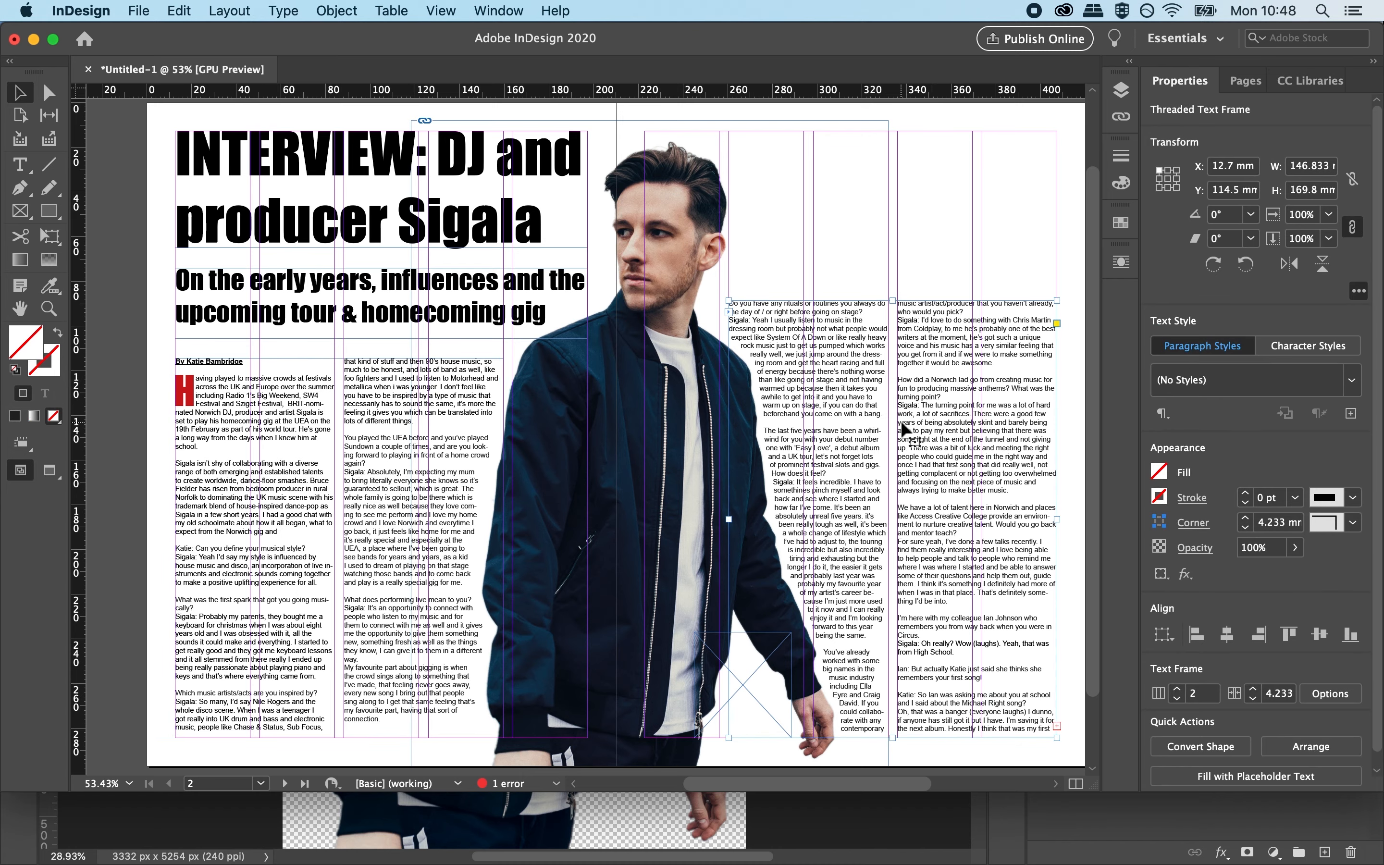
left_click_drag(892, 302, 891, 313)
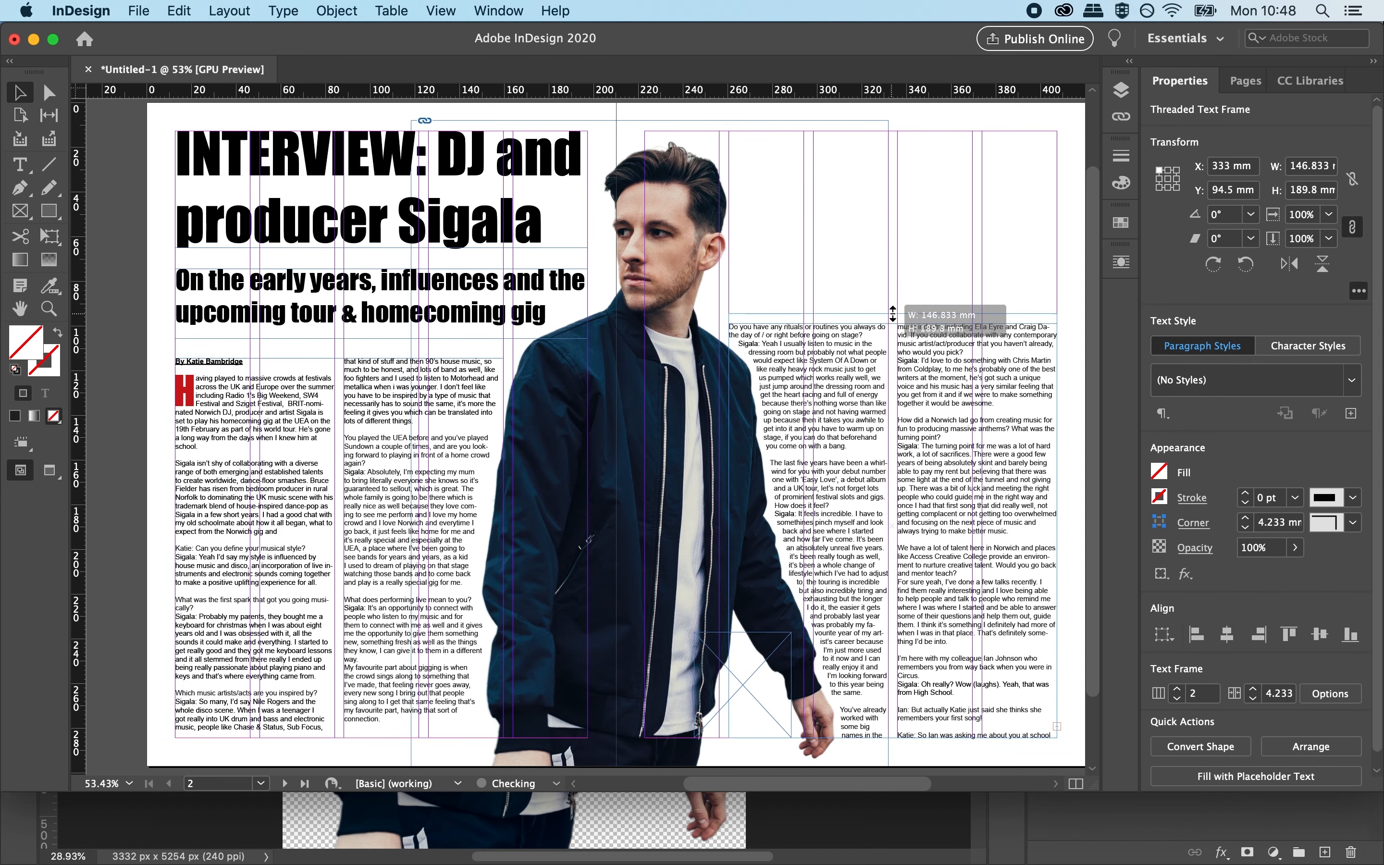
Set the first interview question, about defining the musical style, in Arial Bold.
left_click(48, 309)
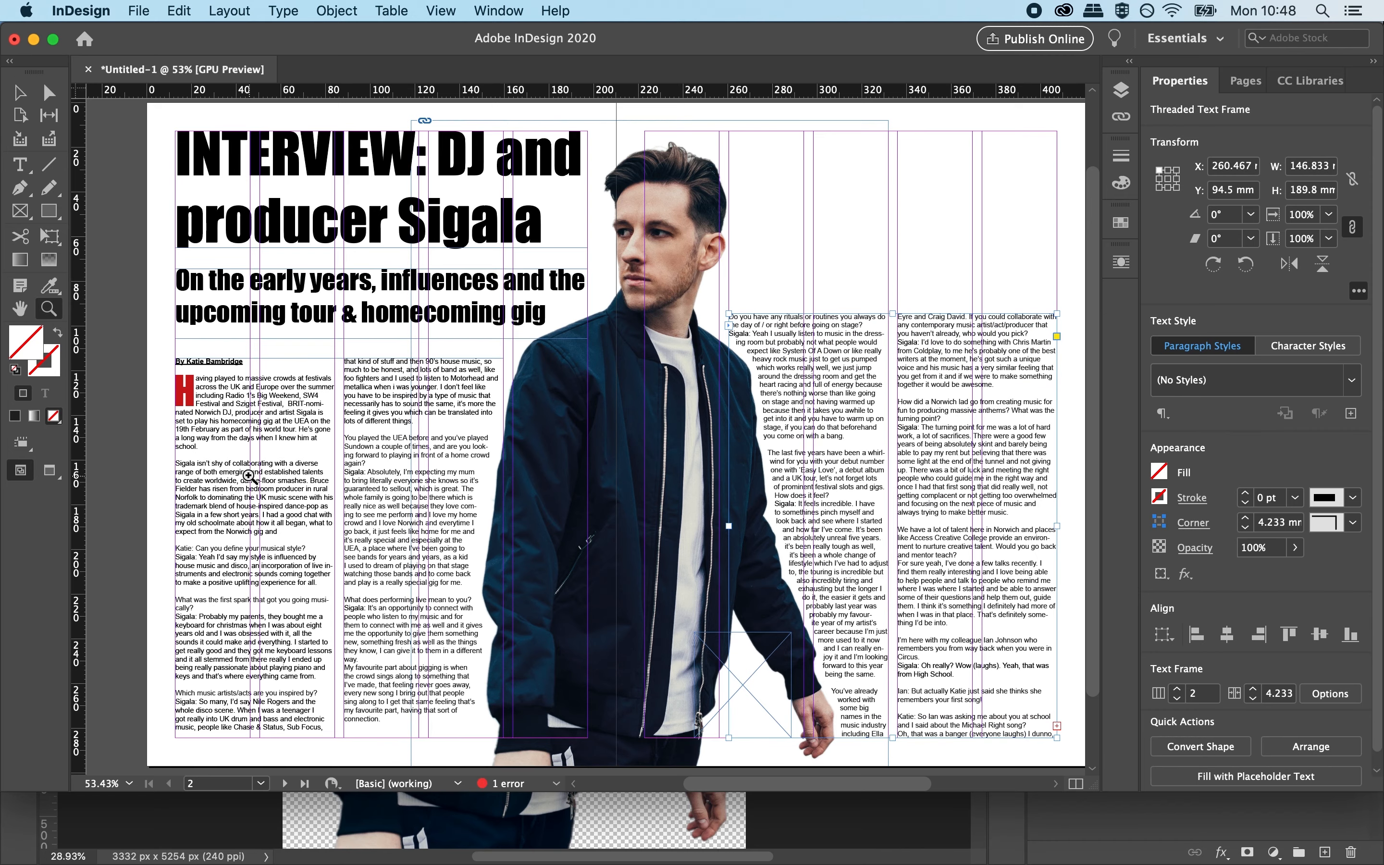
left_click(307, 481)
left_click(635, 501)
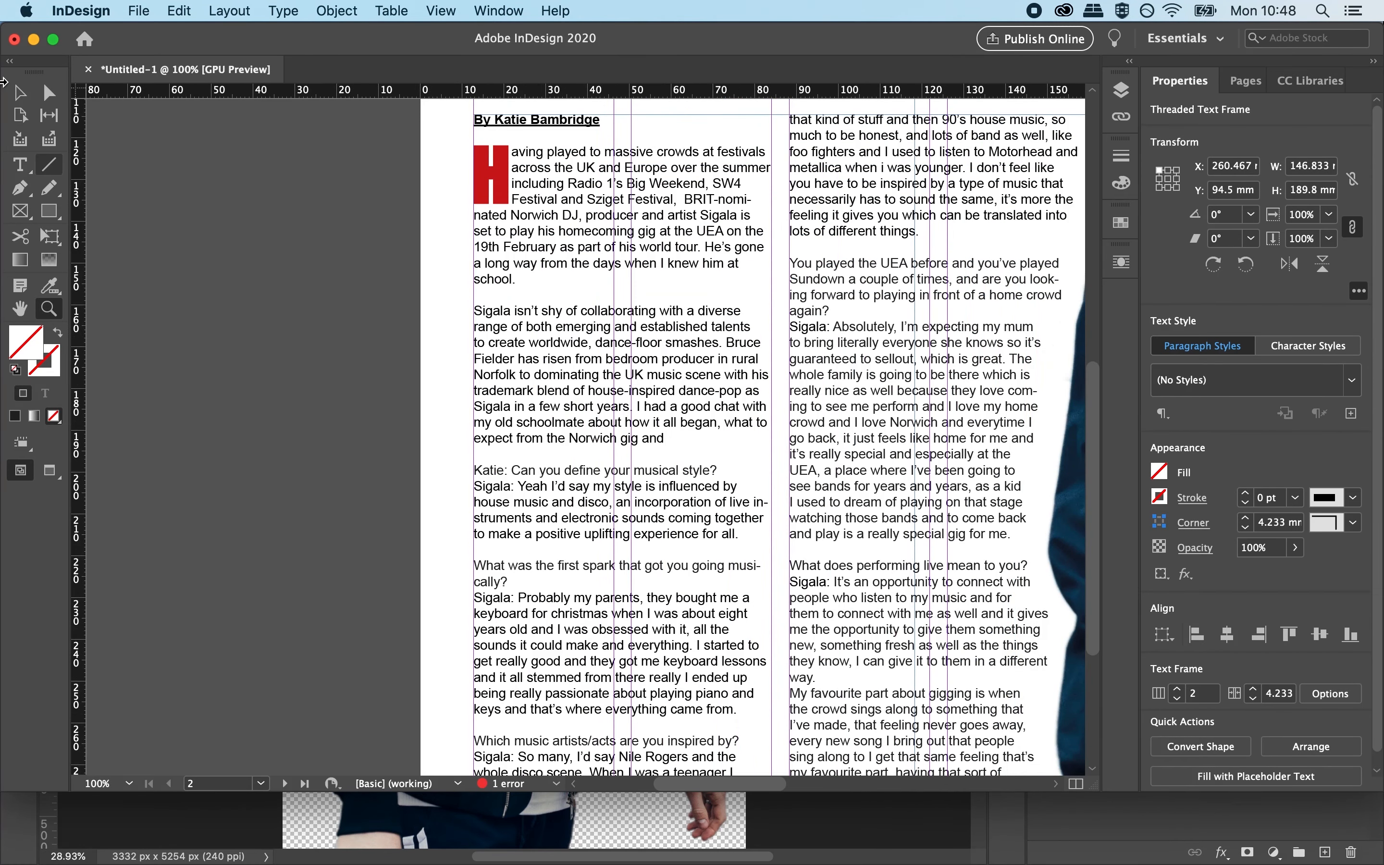
left_click(28, 174)
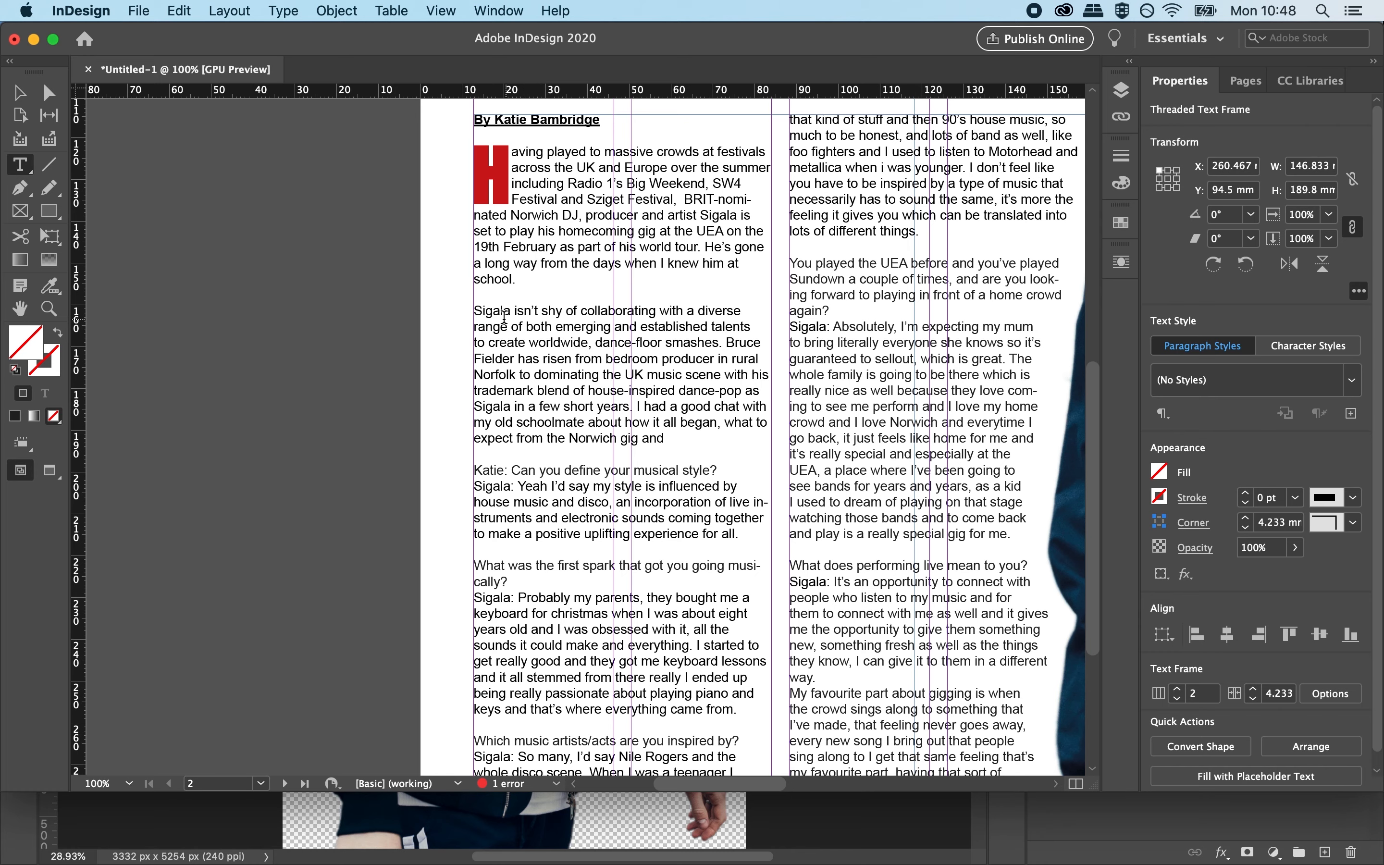
left_click_drag(725, 474, 473, 470)
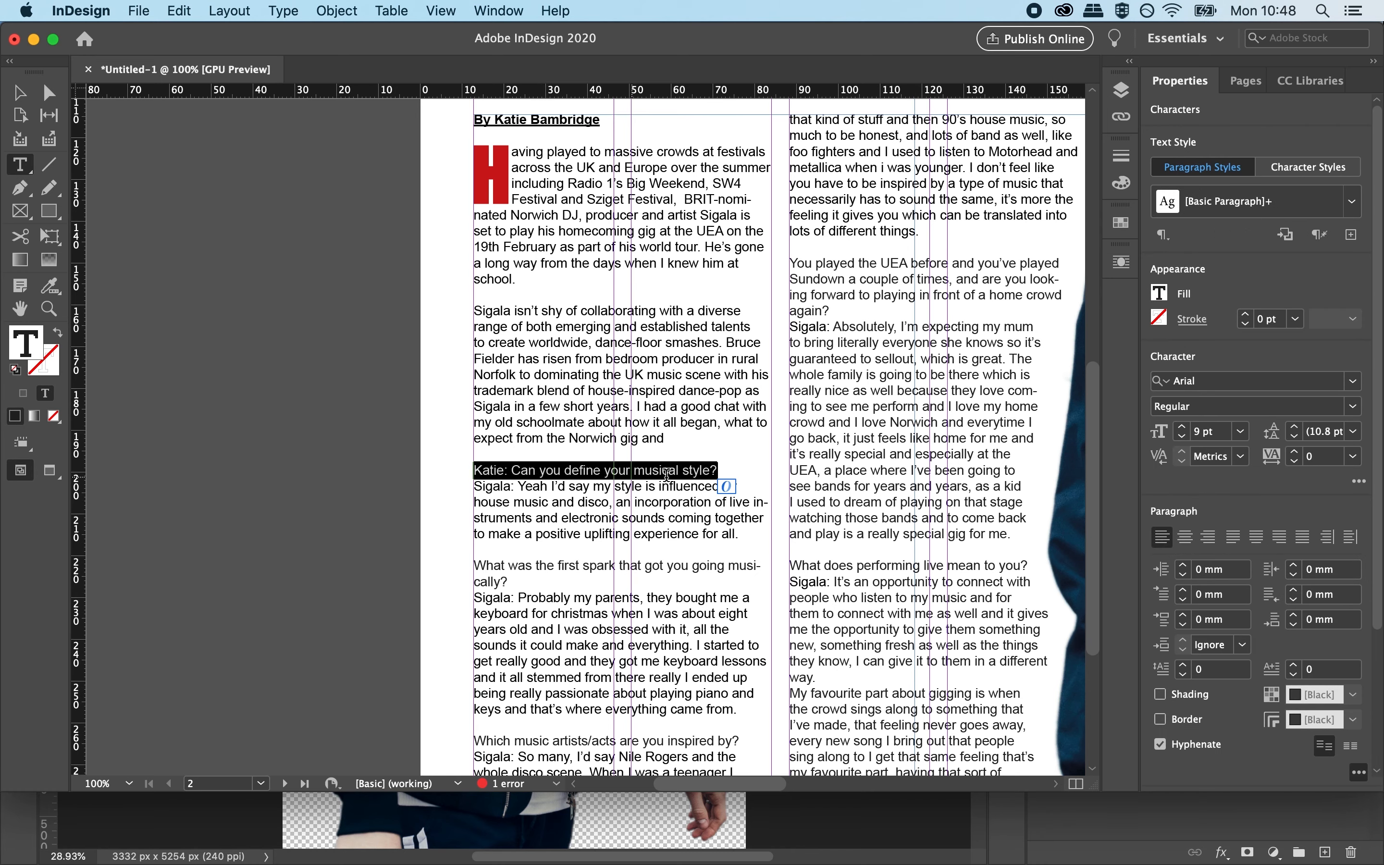
left_click(1360, 413)
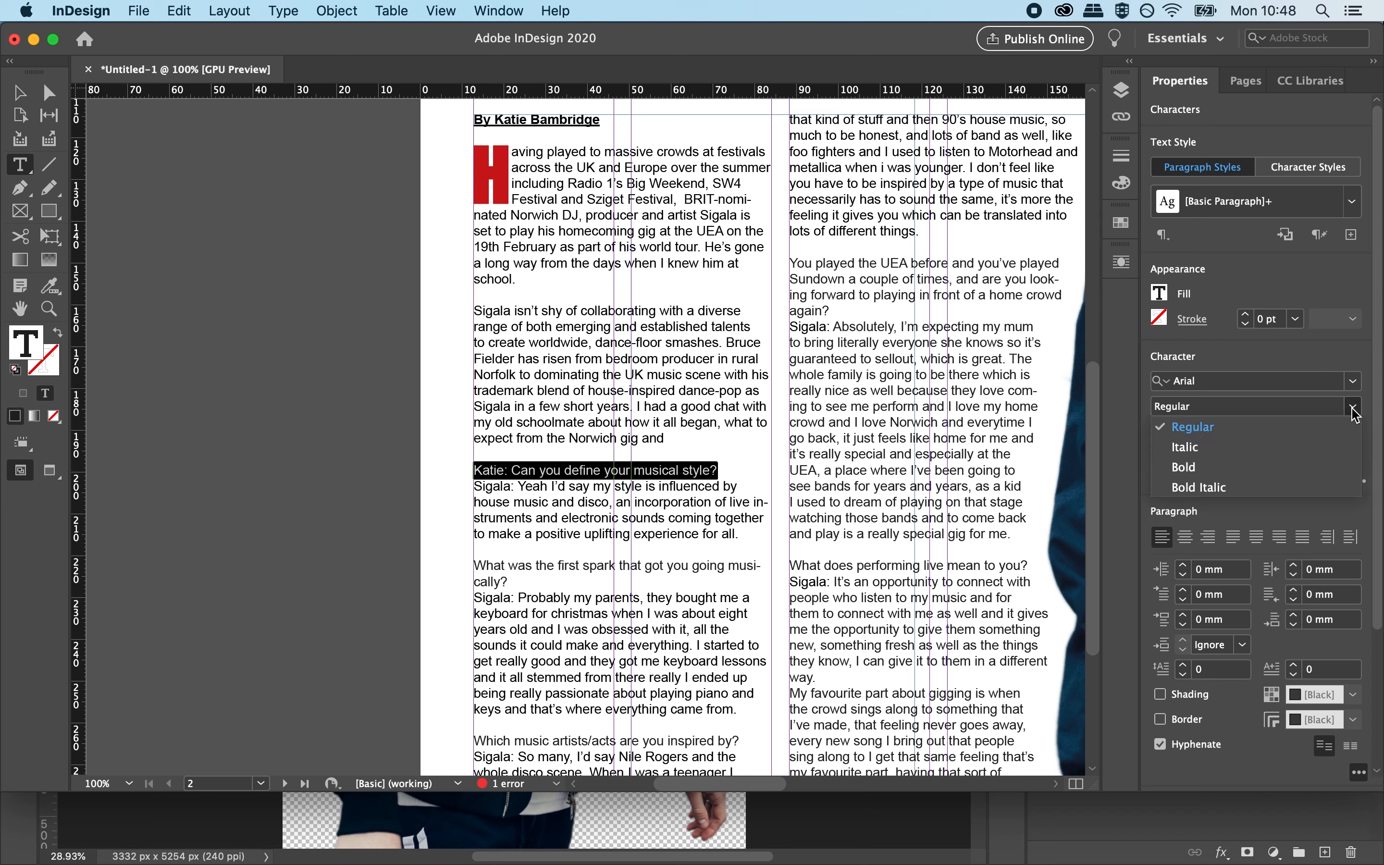
left_click(1201, 469)
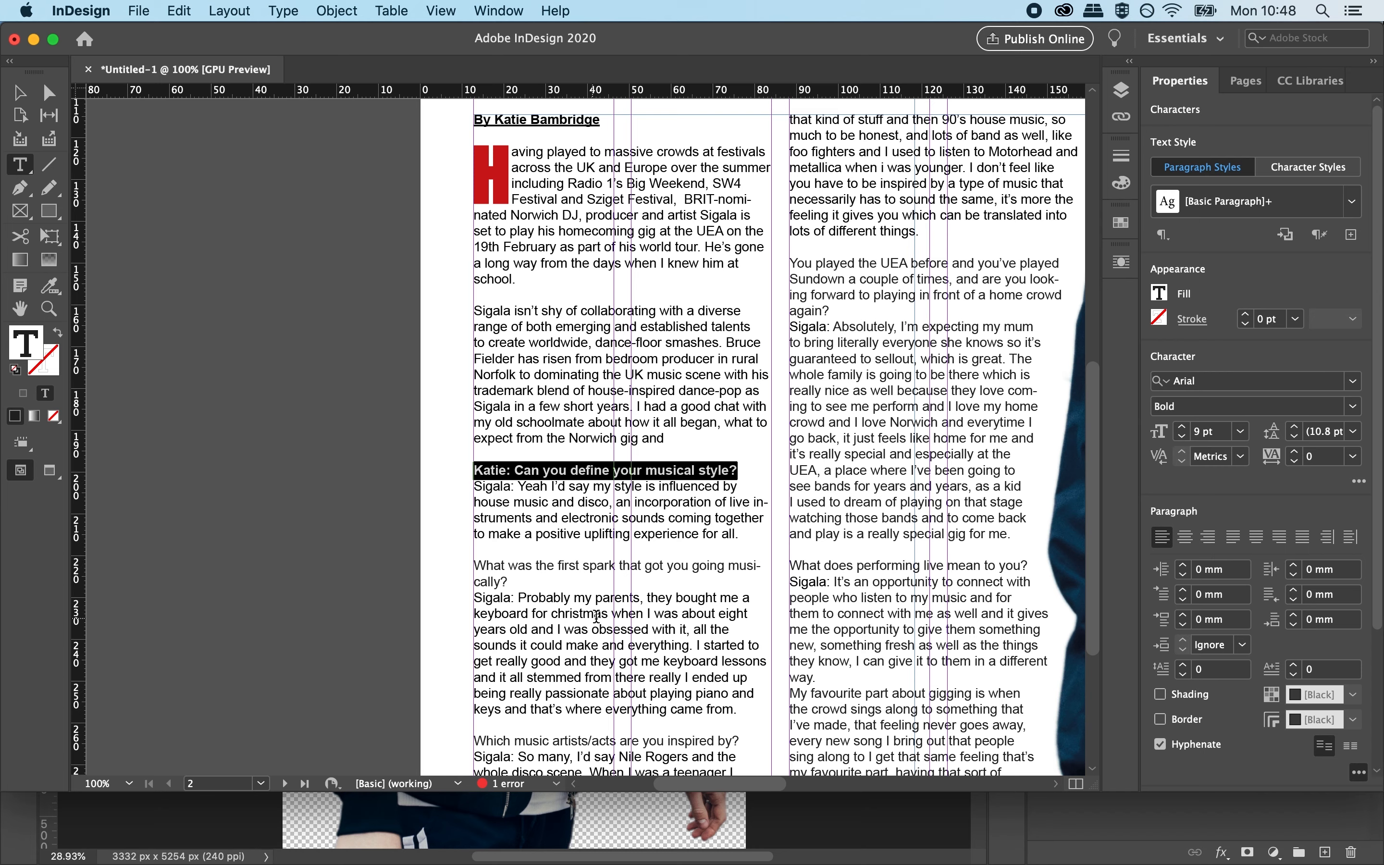
Make the questions "What was the first spark that got you going musically?" and "You played the UEA before…" bold.
left_click_drag(508, 582, 474, 568)
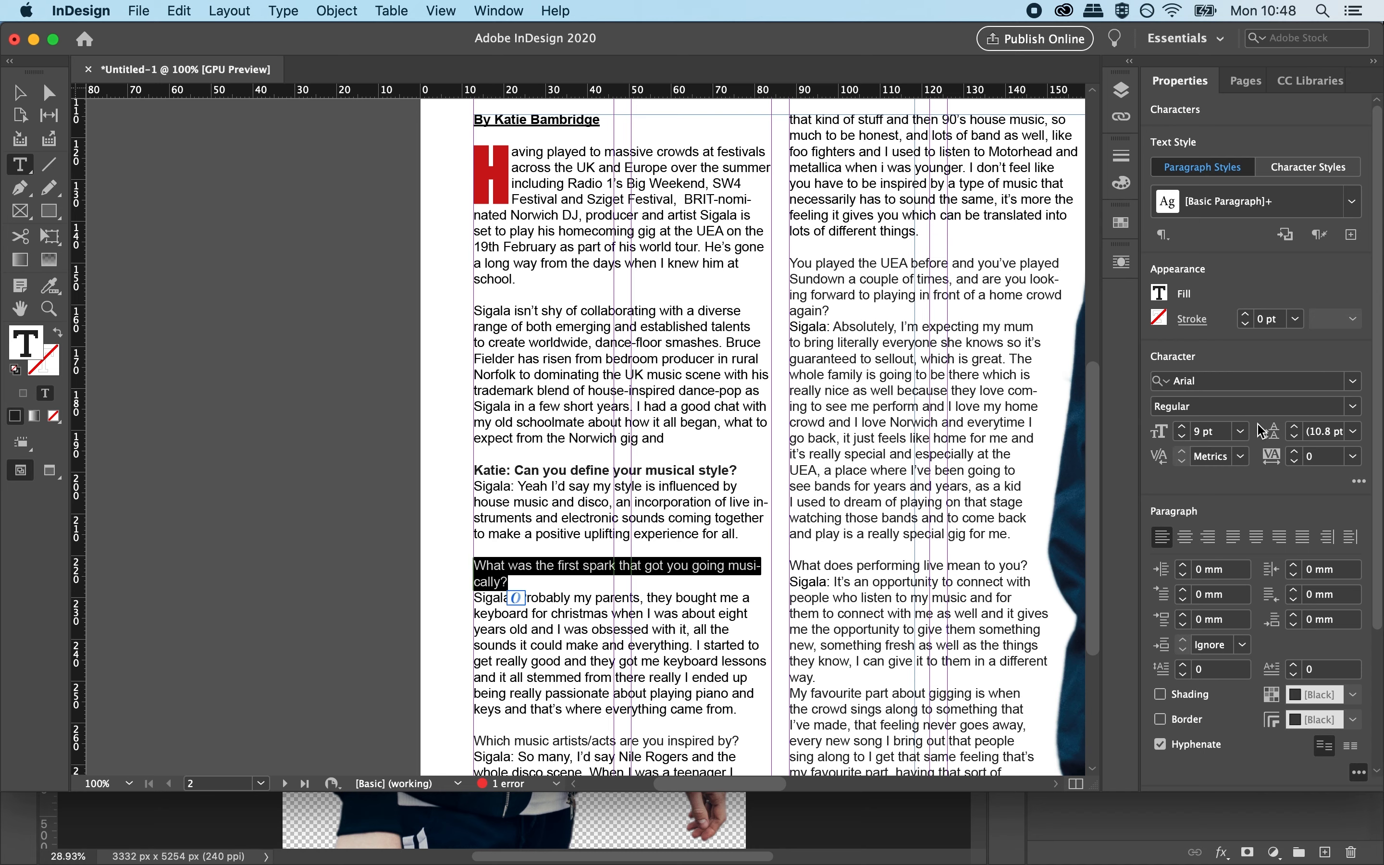
left_click(1353, 406)
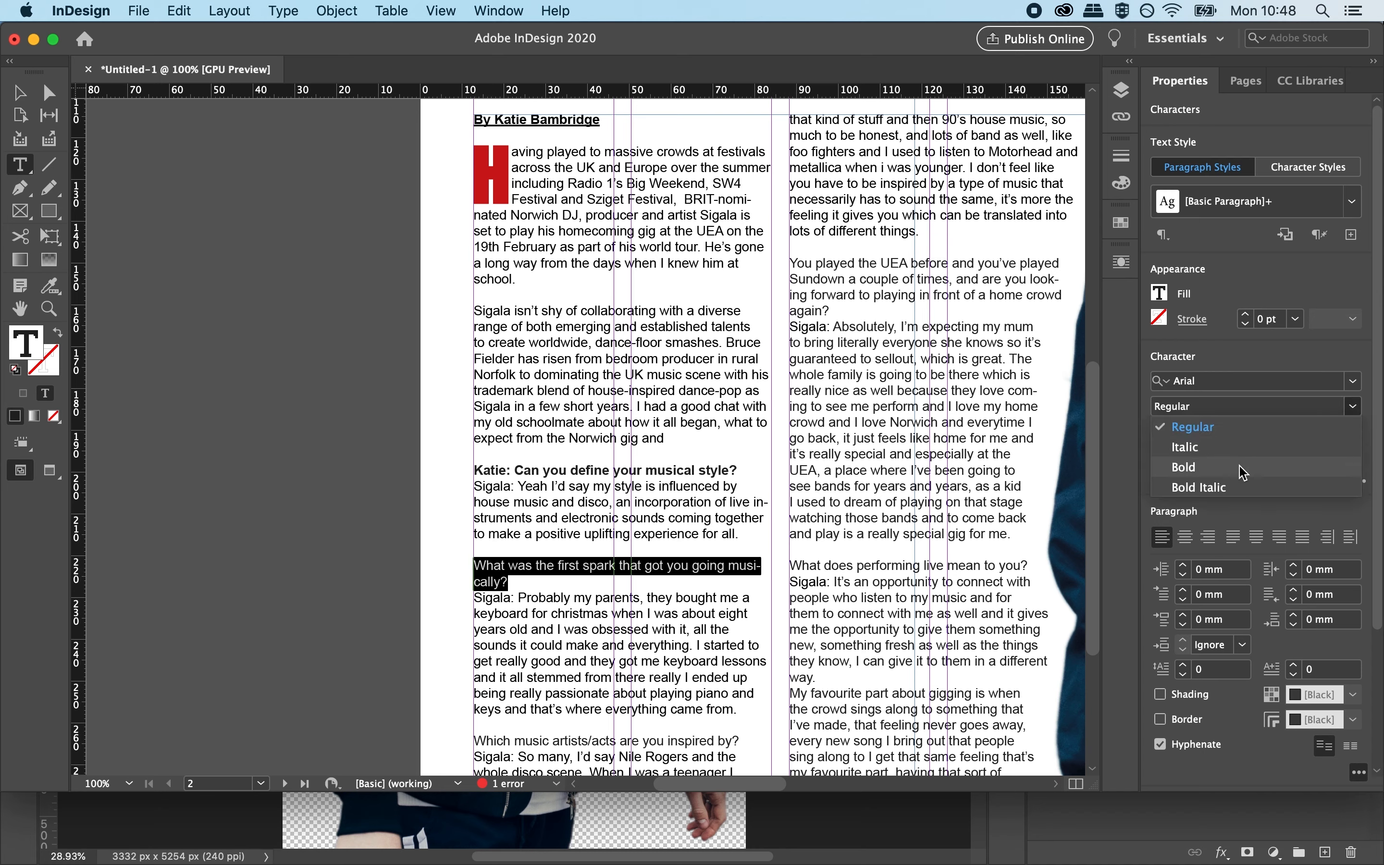
left_click(1242, 460)
left_click_drag(860, 308, 791, 264)
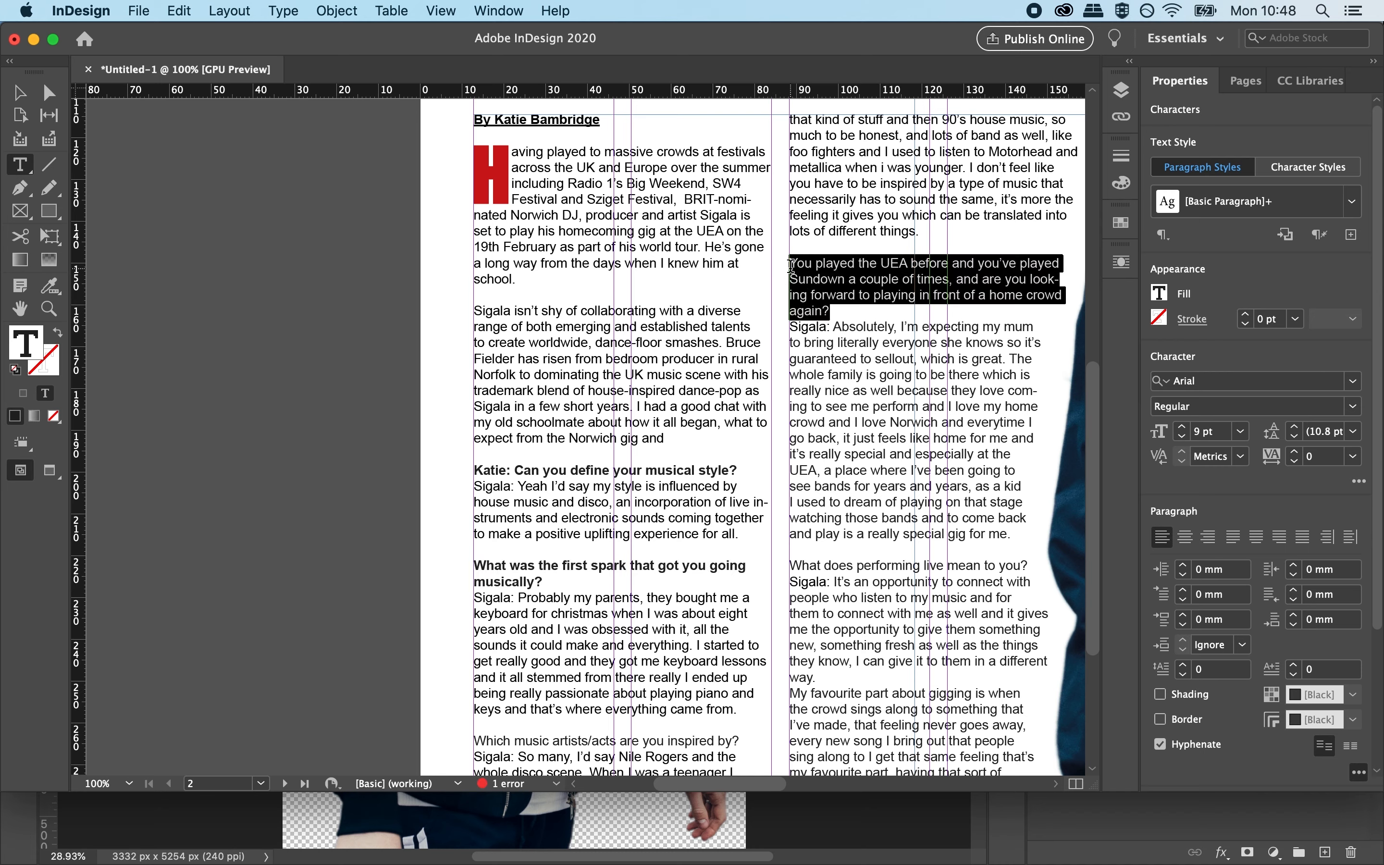
left_click(1275, 408)
left_click(1353, 406)
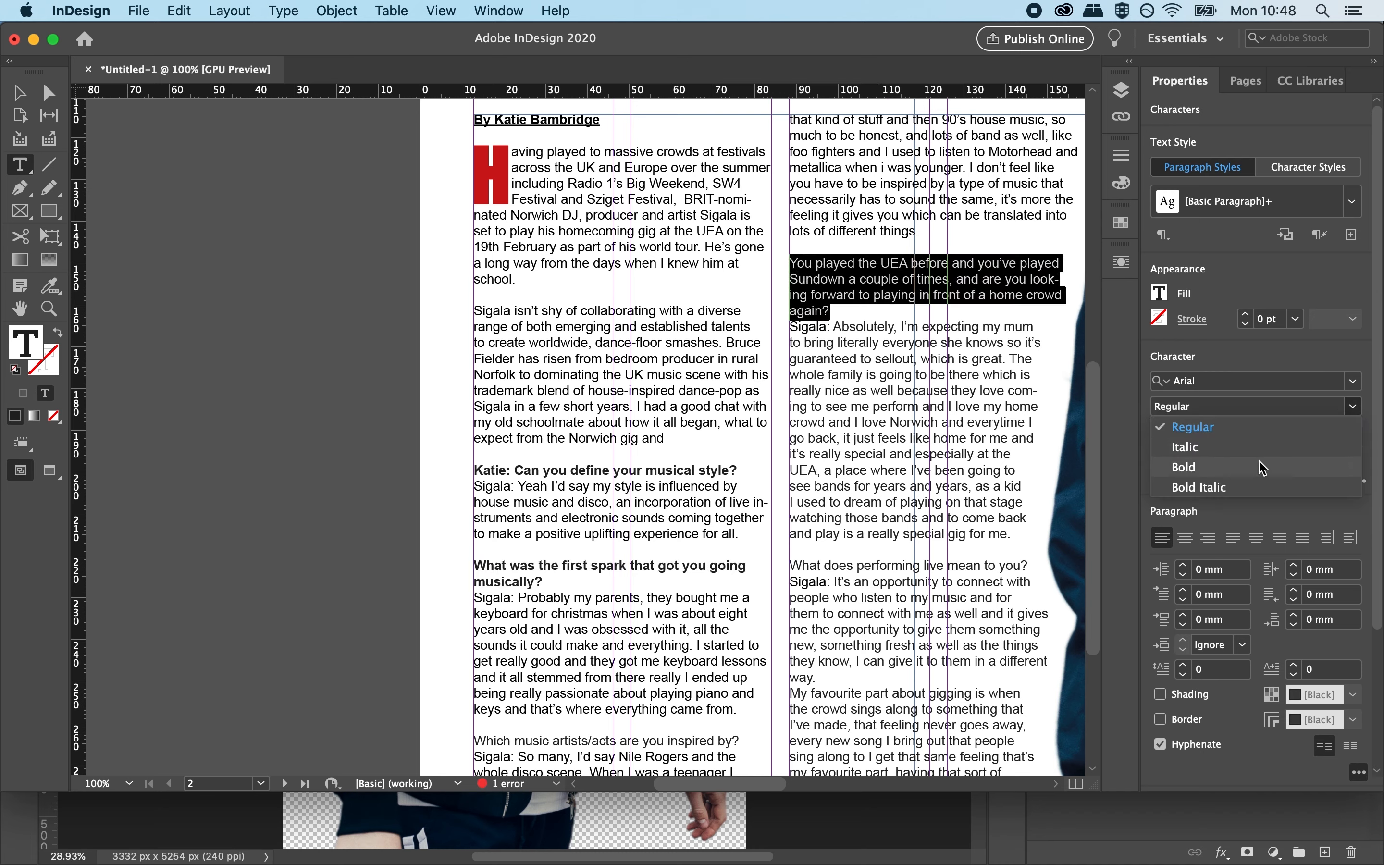
left_click(1242, 461)
Make the question "What does performing live mean to you?" in the second column bold.
double_click(896, 581)
double_click(896, 580)
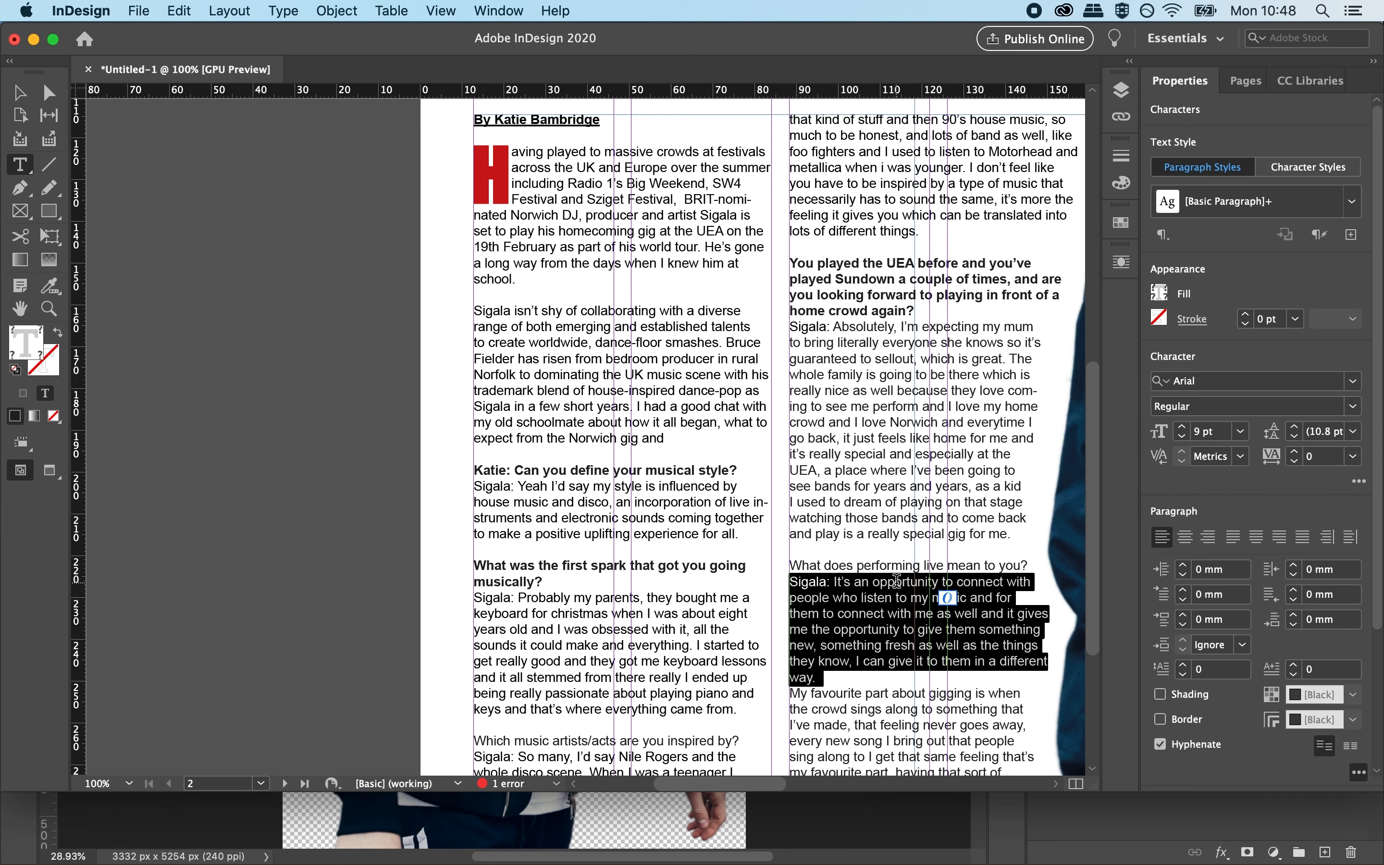
triple_click(880, 565)
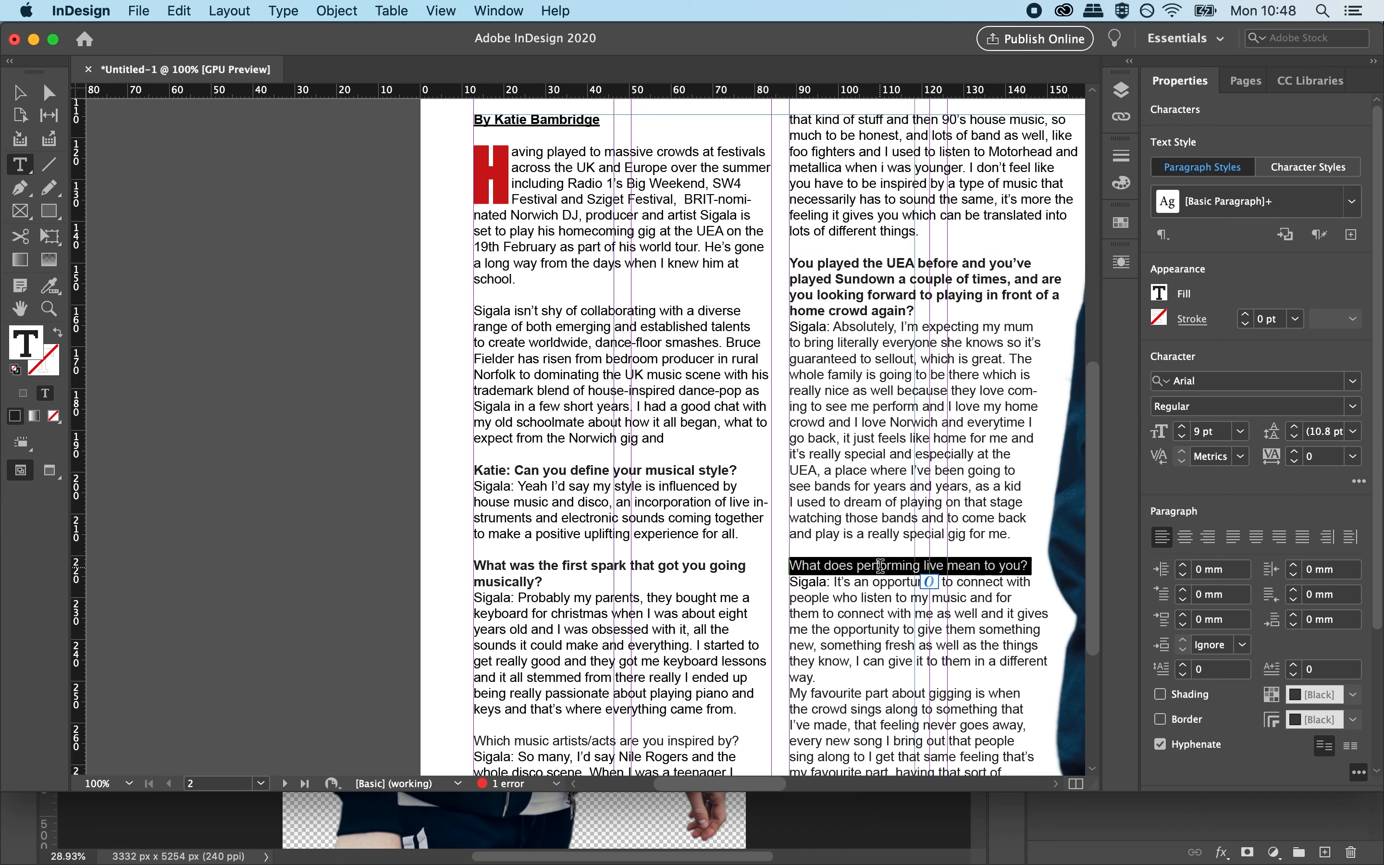
left_click(1353, 406)
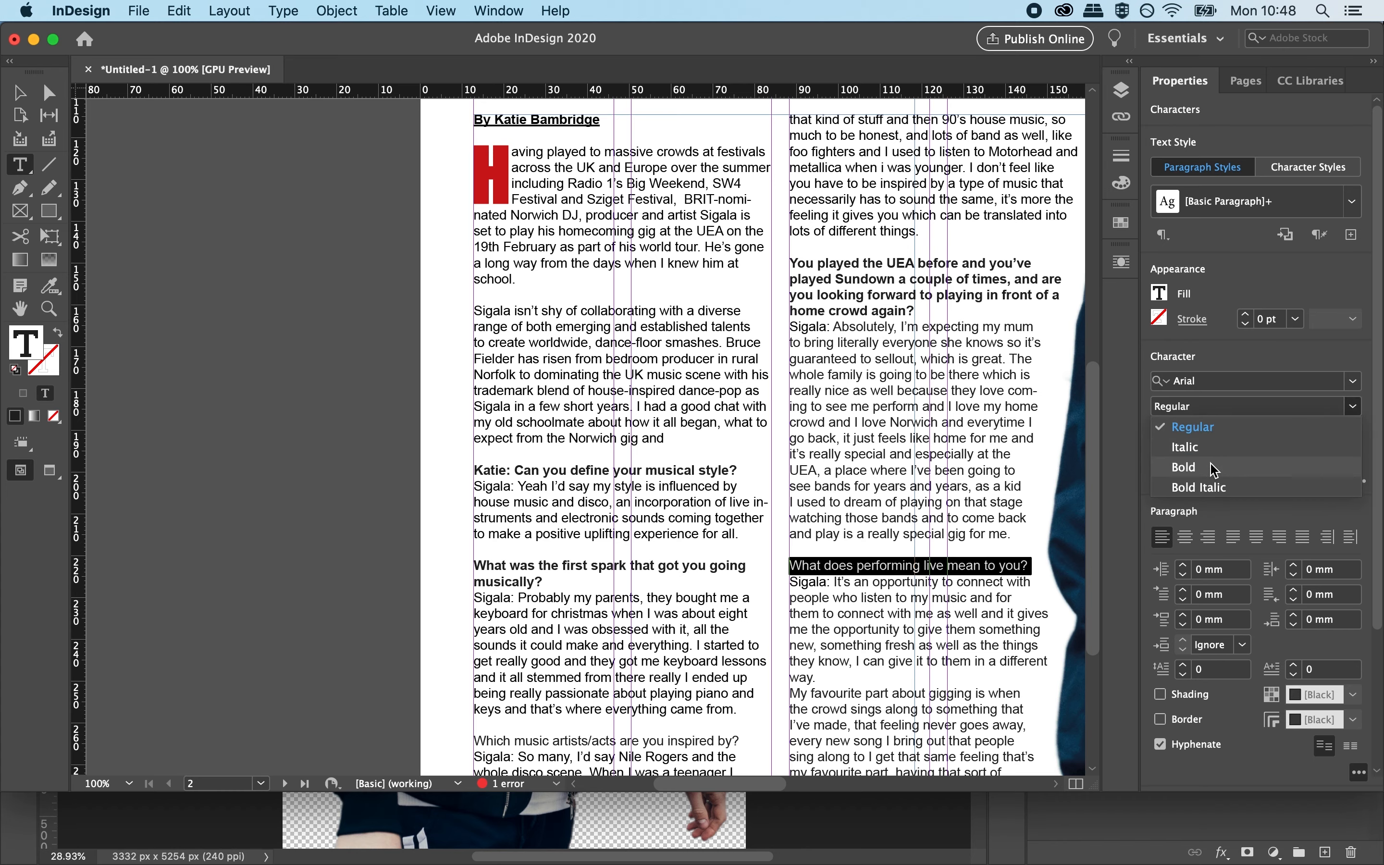
left_click(1183, 462)
left_click(683, 568)
Make the question "Which music artists/acts are you inspired by?" in the first column bold.
scroll(684, 583, "down", 5)
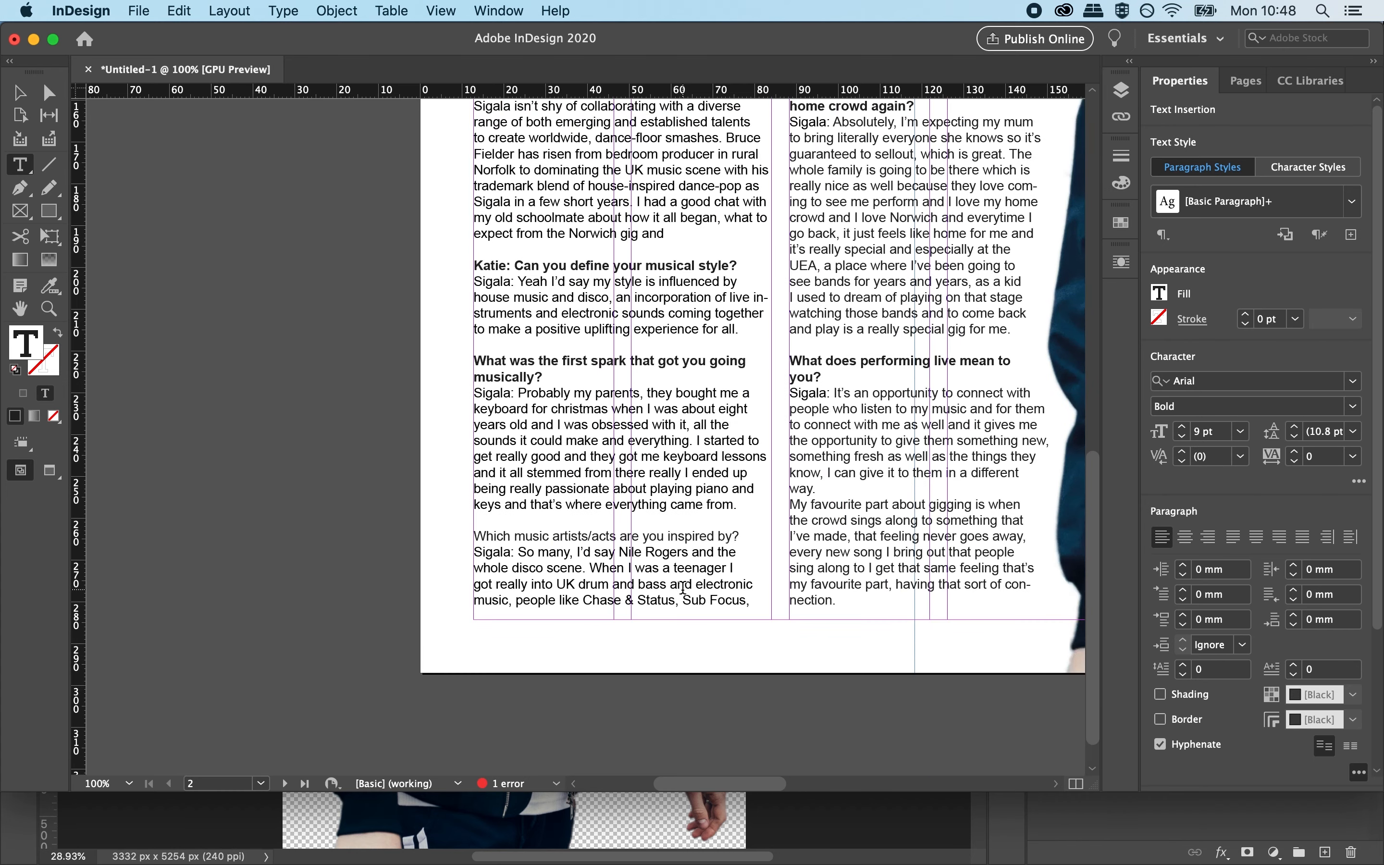
triple_click(589, 537)
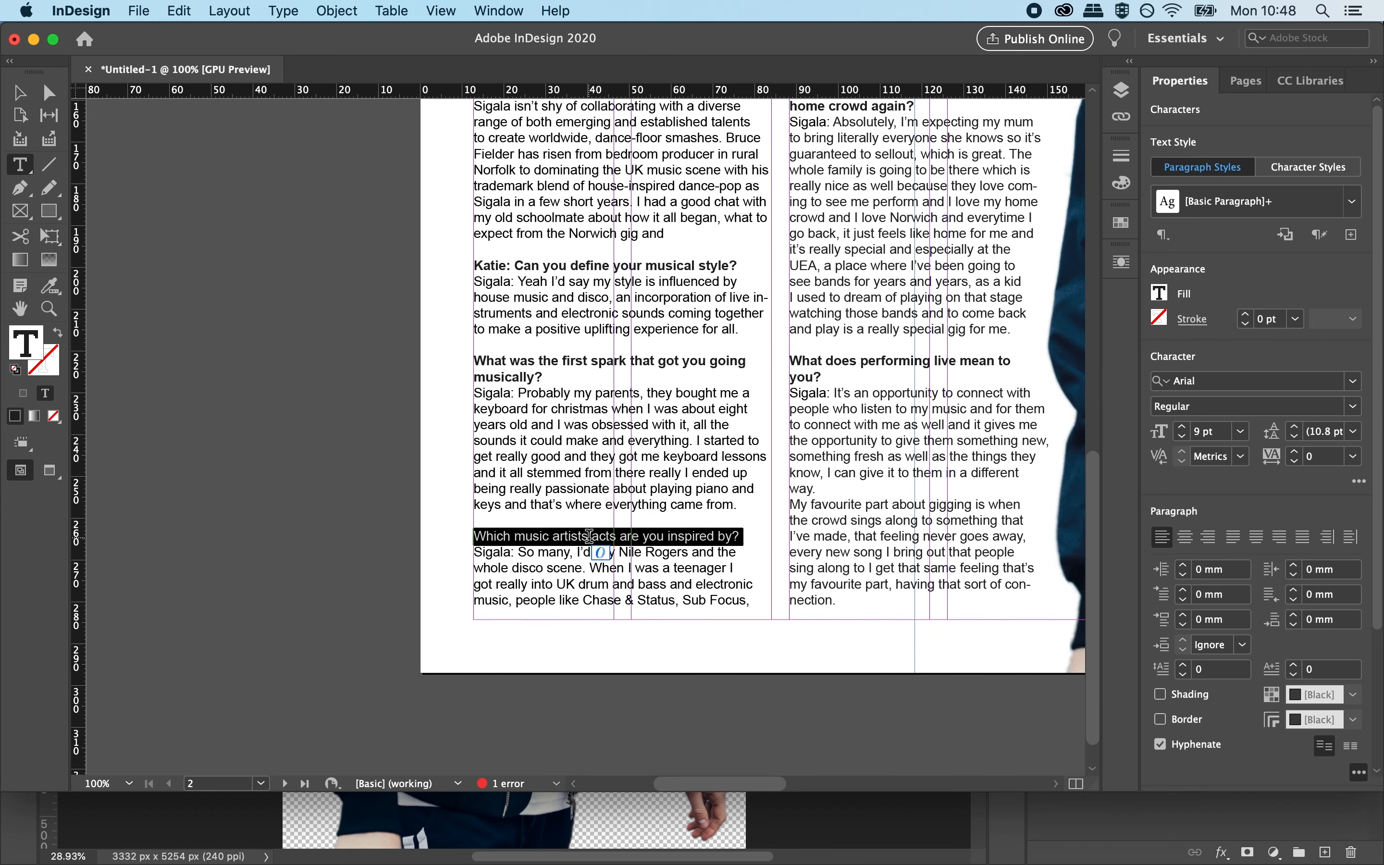
left_click(1353, 407)
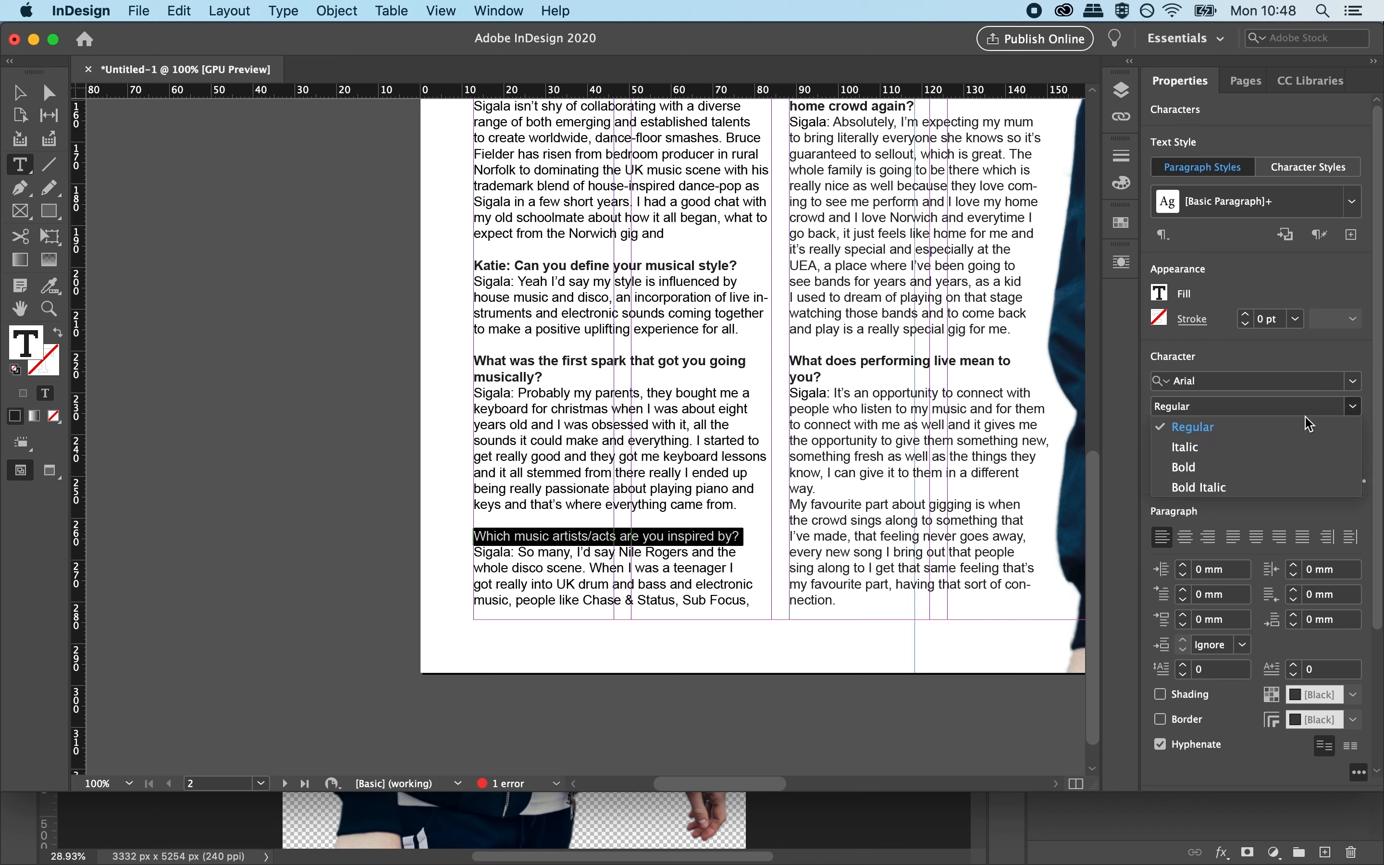
left_click(1179, 461)
left_click(897, 519)
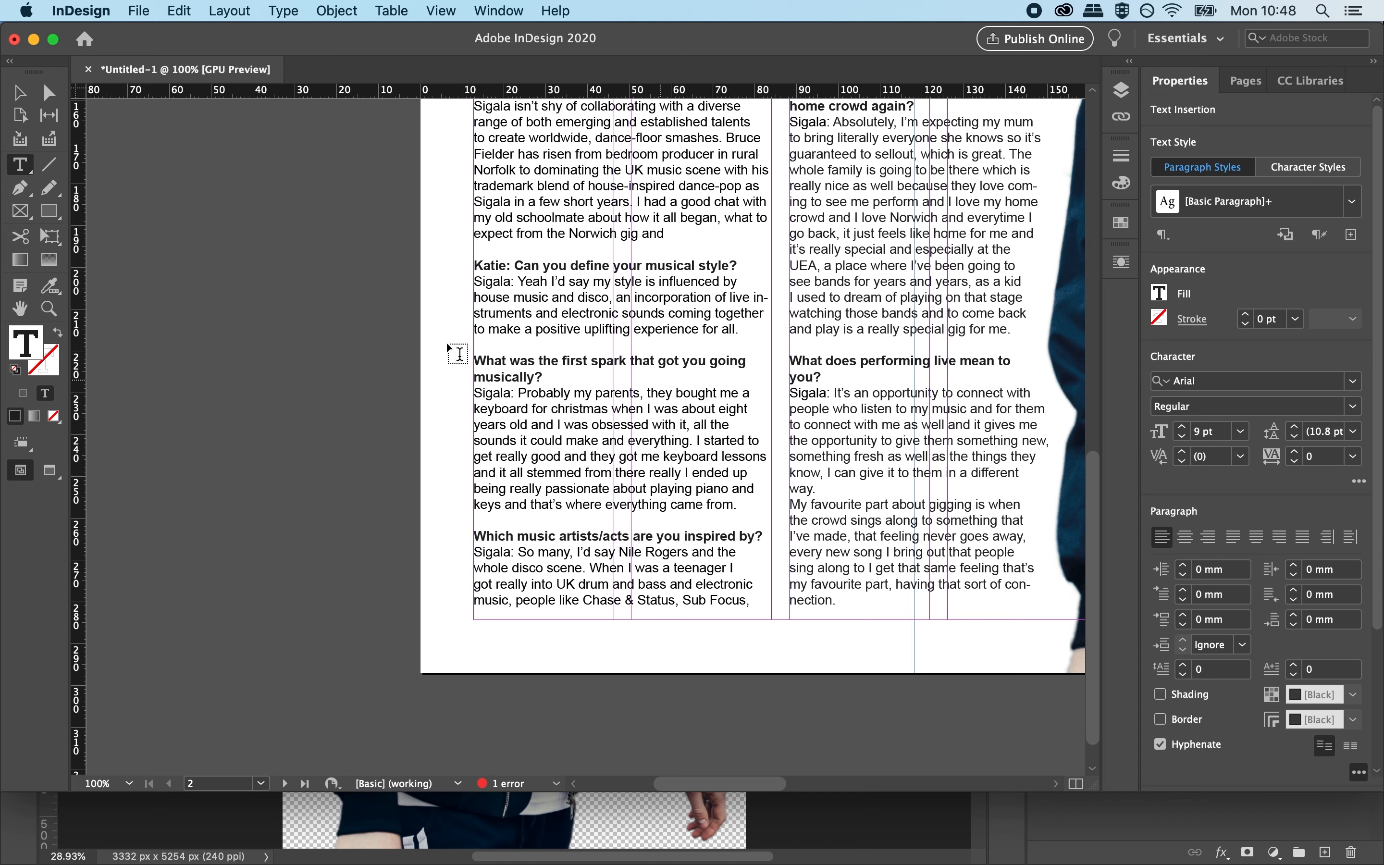
Make the question "How did a Norwich lad go from creating music for fun…" on the right-hand page bold.
left_click(20, 309)
left_click_drag(856, 302, 342, 332)
left_click_drag(931, 369, 596, 463)
left_click(20, 164)
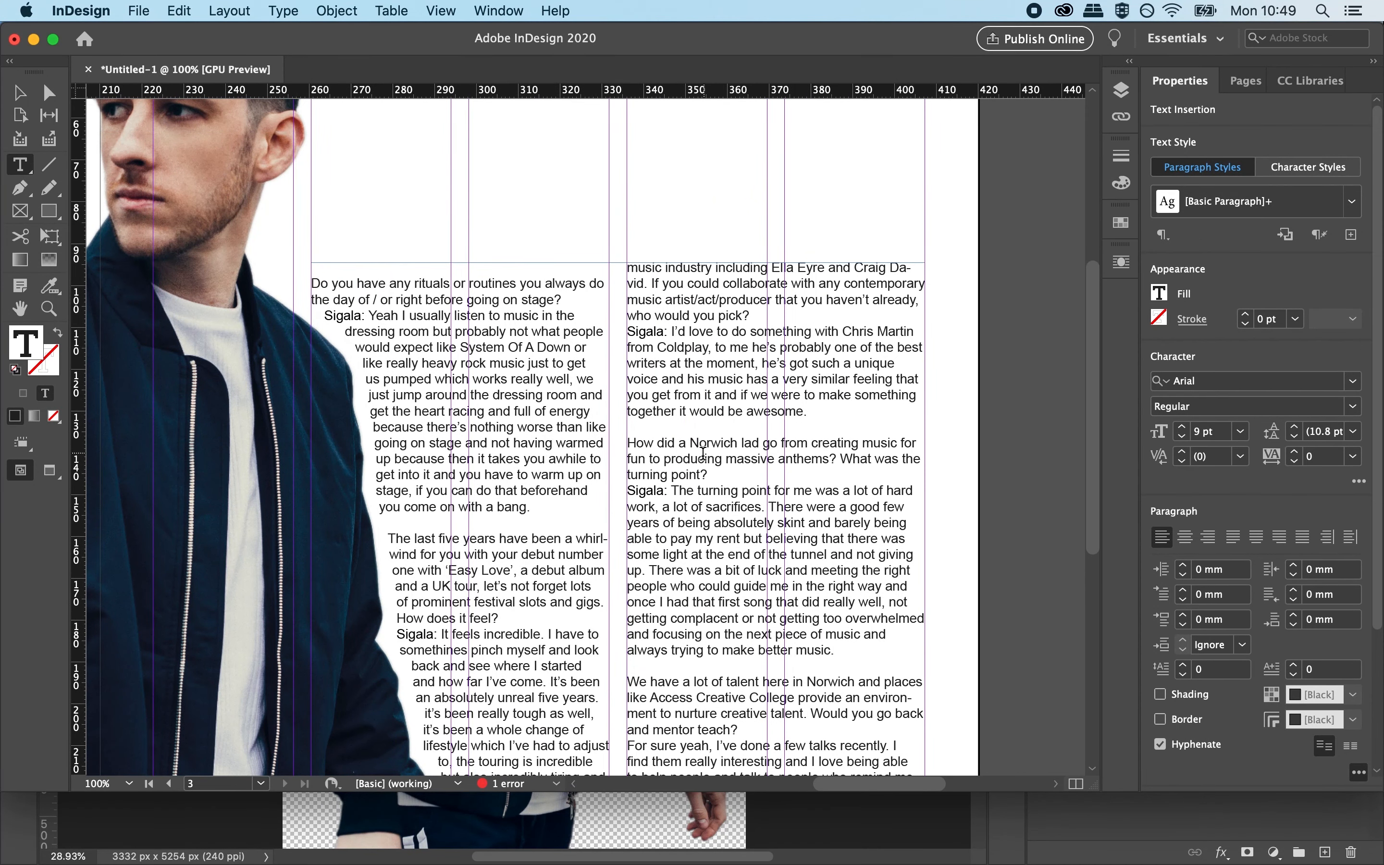
double_click(703, 451)
double_click(703, 452)
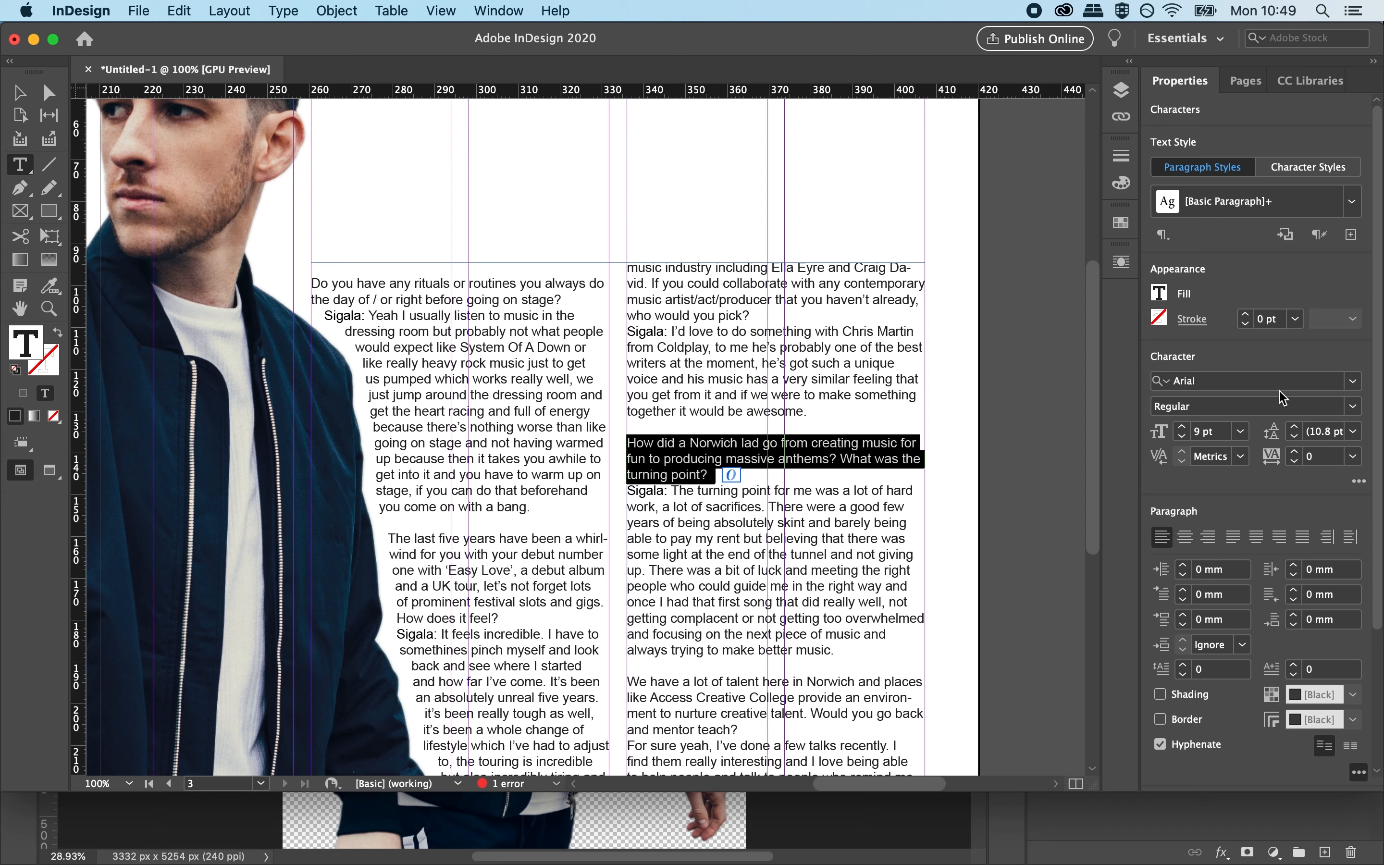
left_click(1352, 407)
left_click(1254, 472)
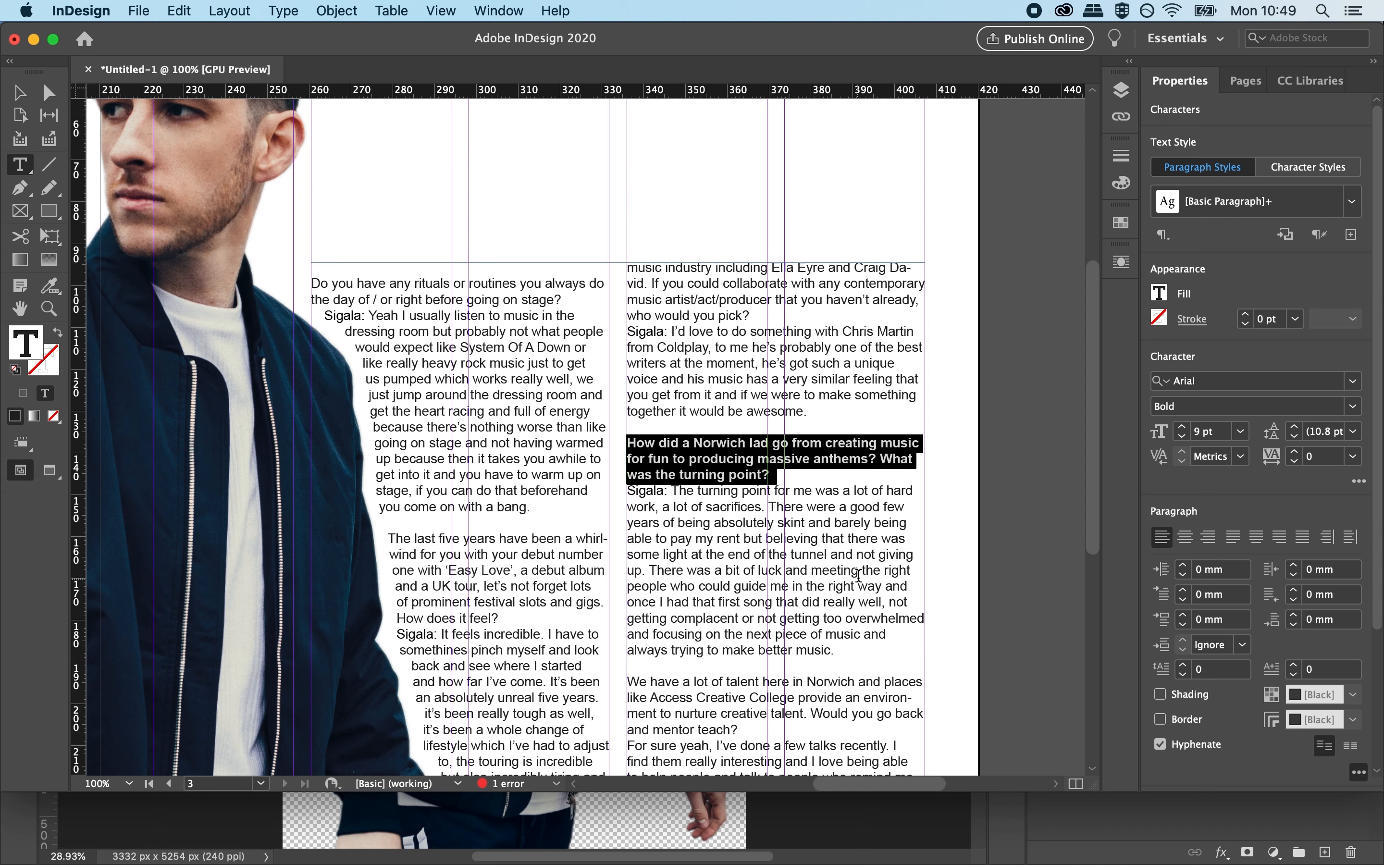
Make the question "We have a lot of talent here in Norwich…" in the last column bold.
left_click(860, 575)
double_click(831, 699)
left_click(830, 699)
left_click(831, 699)
double_click(831, 699)
left_click(830, 699)
left_click(830, 699)
left_click(1354, 409)
left_click(1353, 409)
left_click(1353, 409)
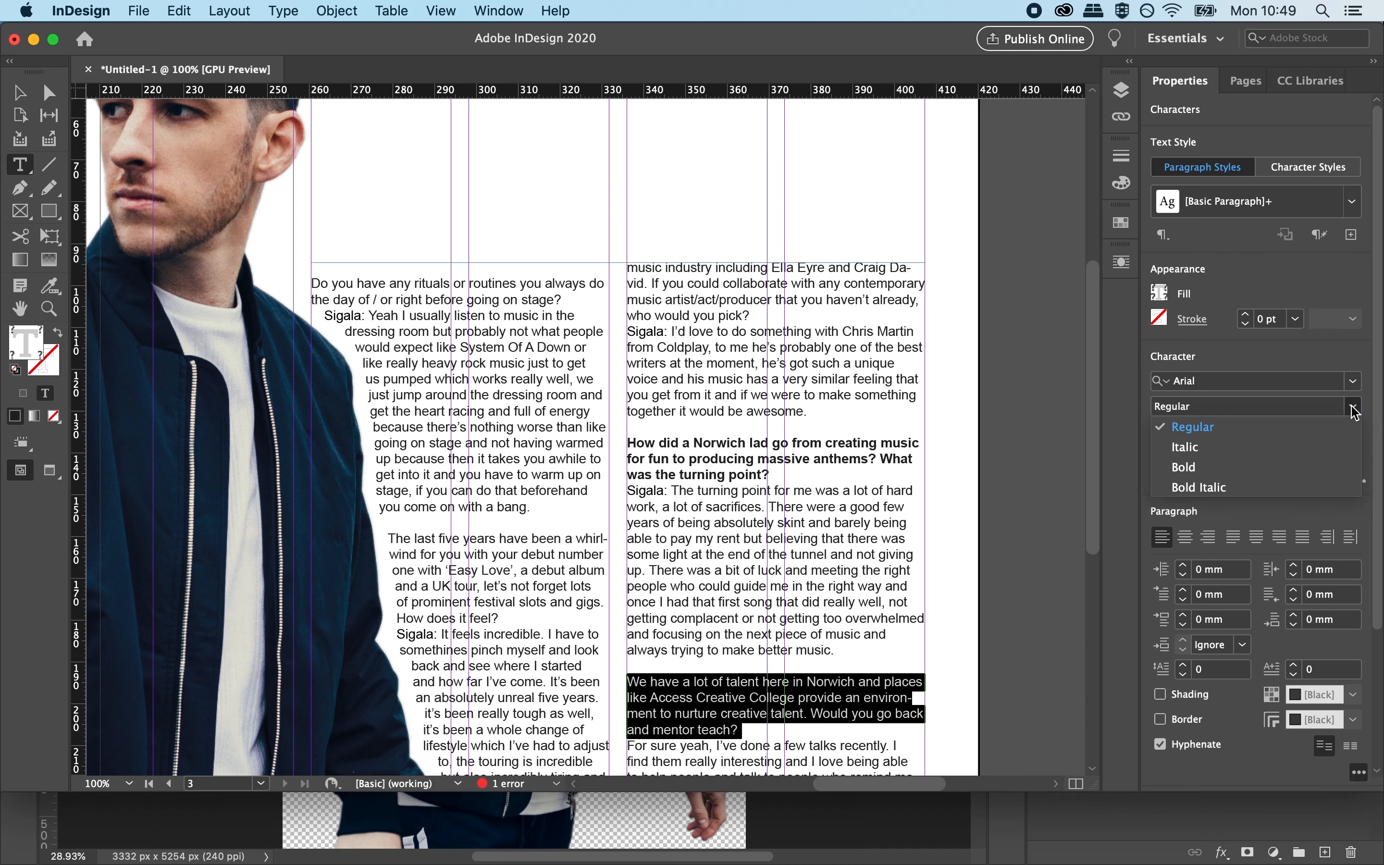
left_click(1239, 468)
Delete the closing exchange about Sigala's first song, up to the "Full UK tour dates:" line.
scroll(741, 496, "down", 8)
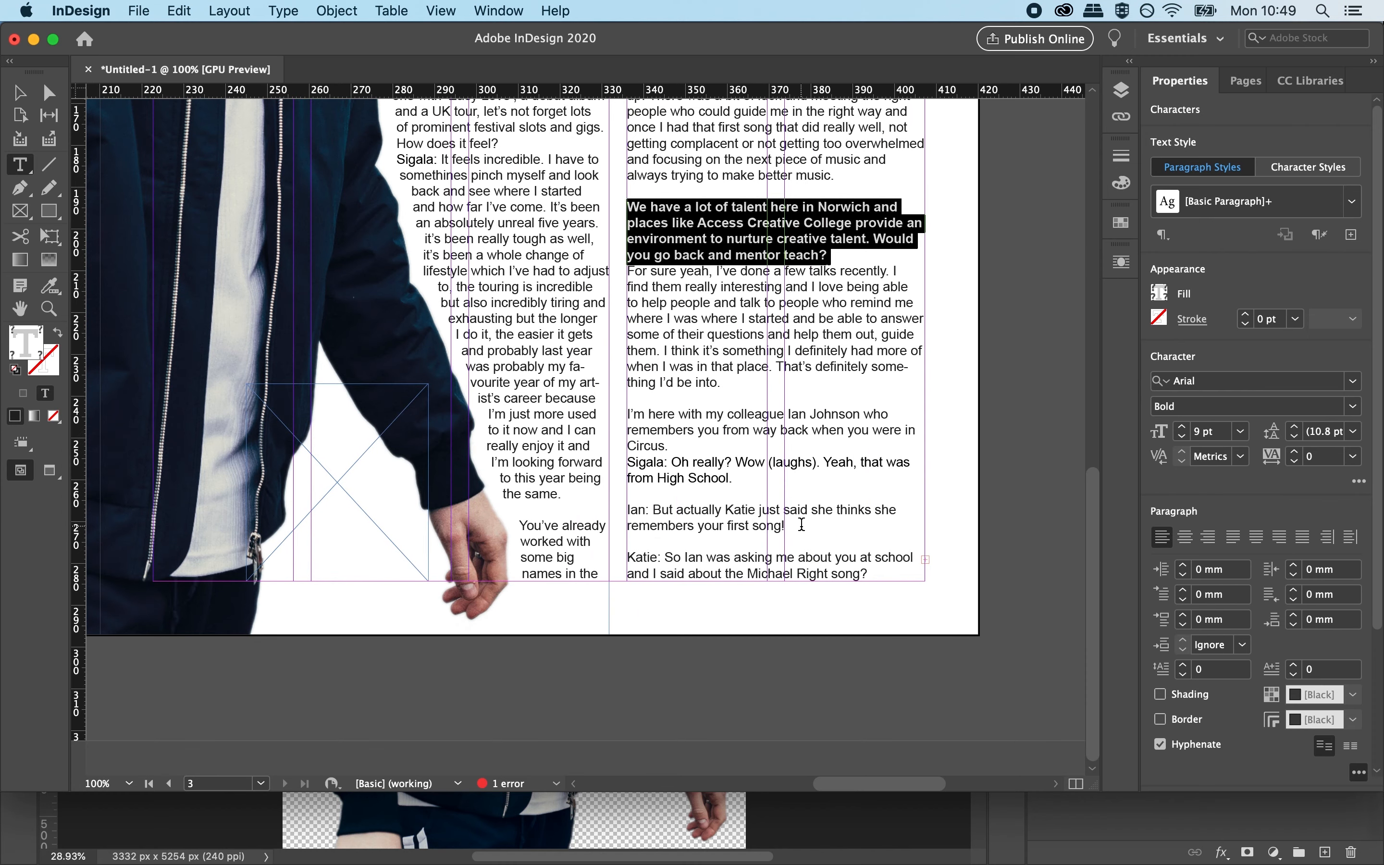
left_click_drag(802, 524, 617, 498)
key("BackSpace")
left_click_drag(887, 566, 655, 519)
key("BackSpace")
left_click_drag(866, 569, 669, 526)
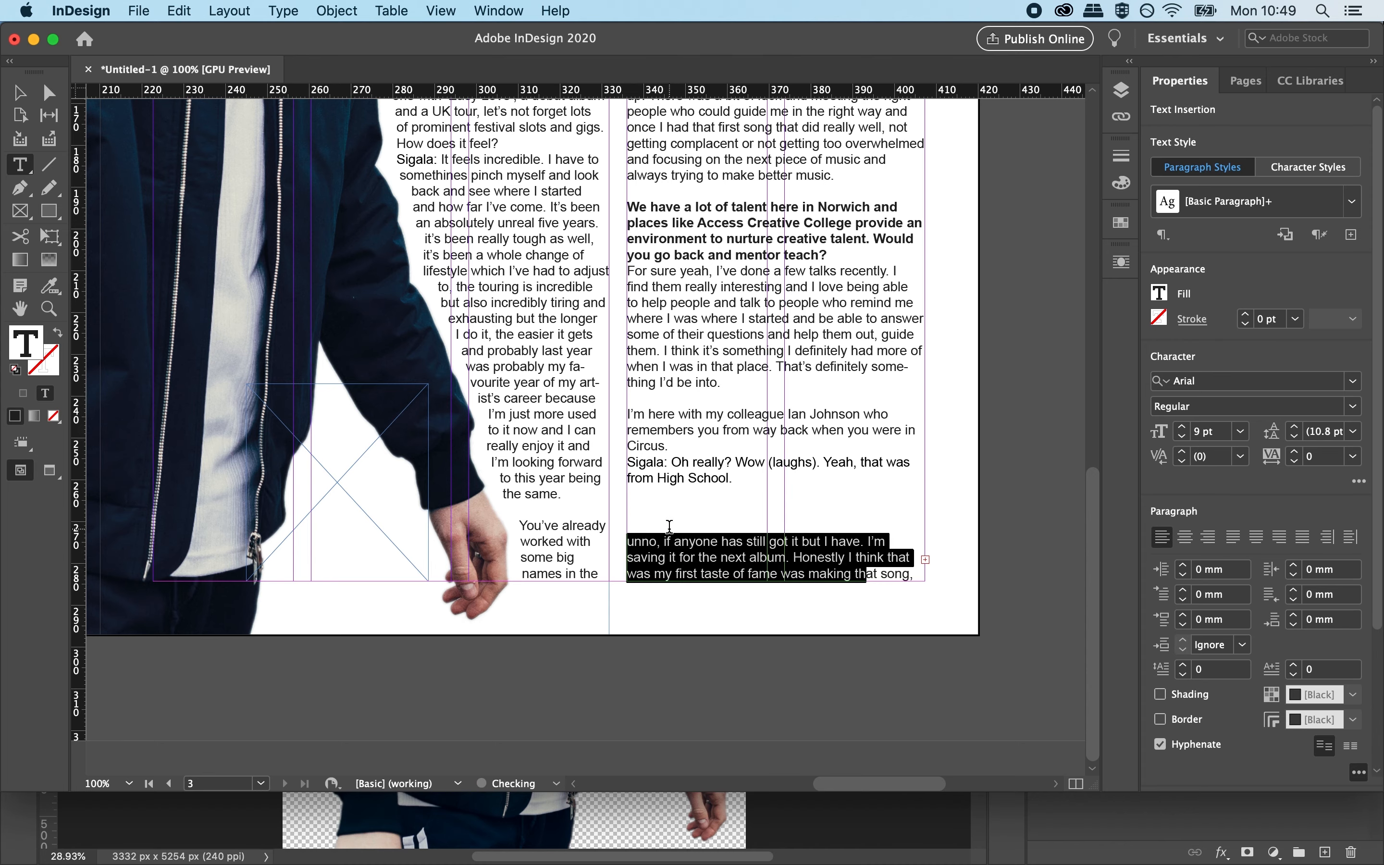
key("BackSpace")
left_click_drag(897, 572, 637, 506)
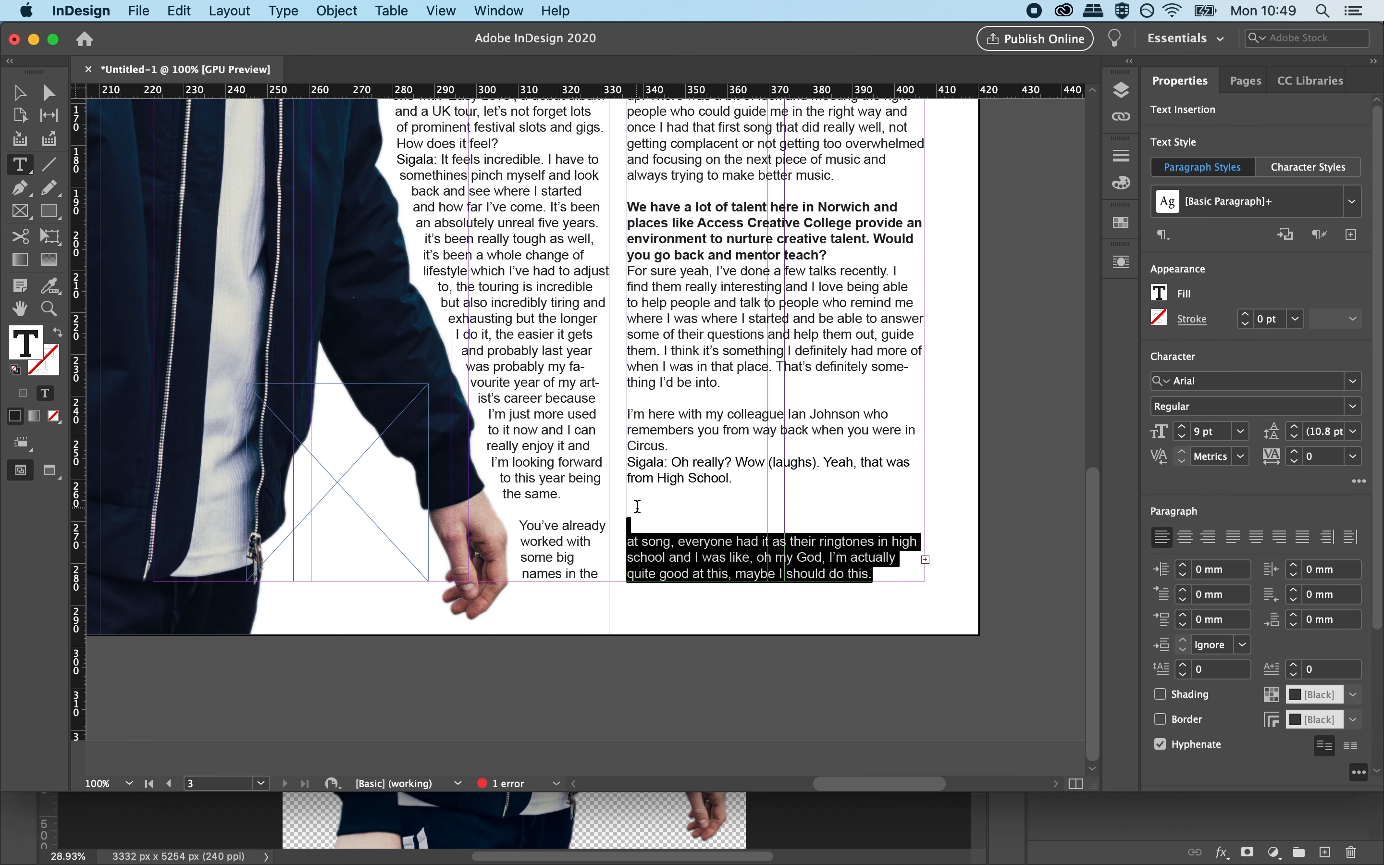
key("BackSpace")
Delete the remark about the colleague who remembers Sigala from Circus, his reply to it and the surplus blank lines above the tour dates.
left_click_drag(750, 484, 627, 419)
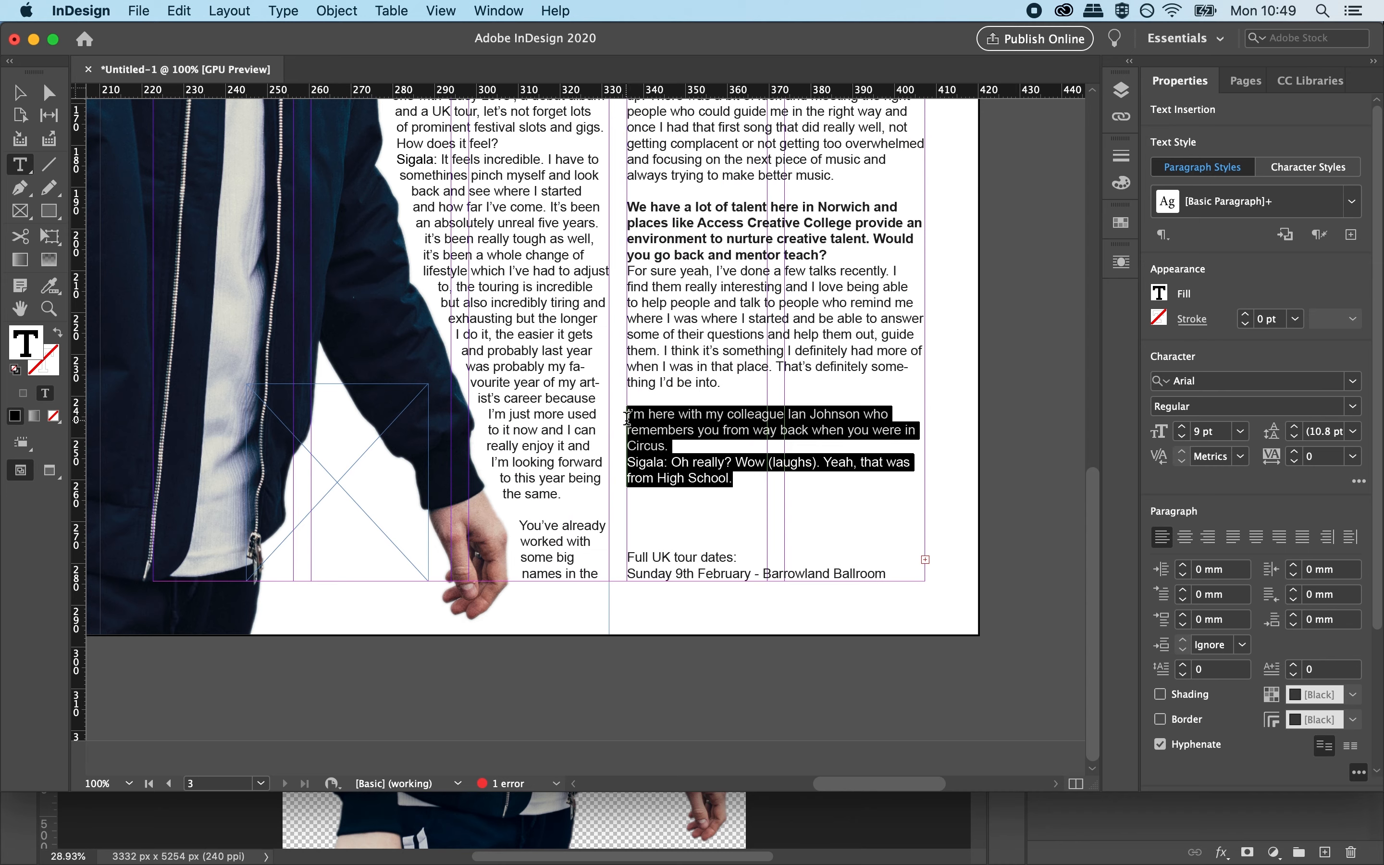
key("BackSpace")
key("BackSpace")
key("BackSpace")
key("BackSpace")
key("BackSpace")
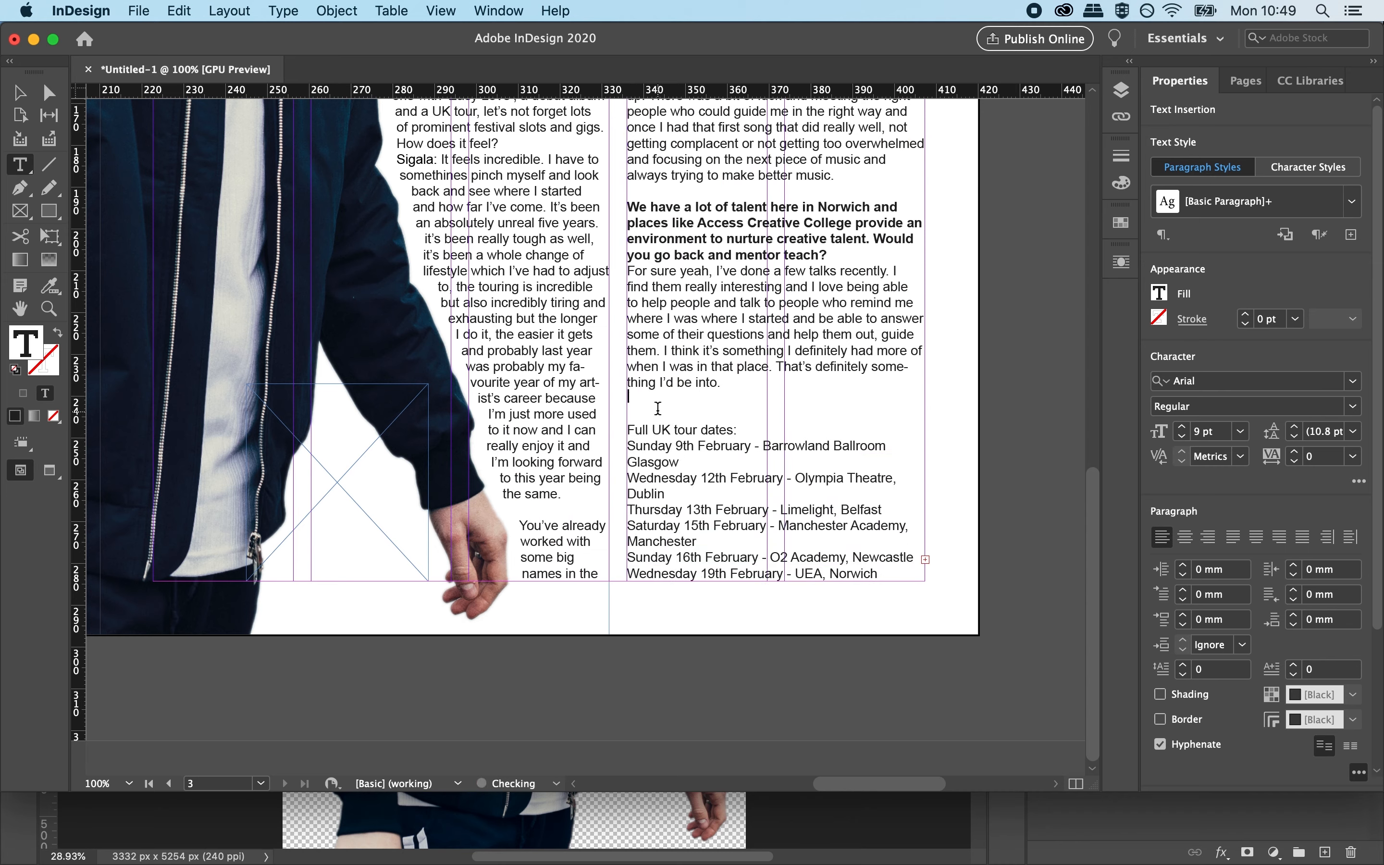
Extend the right-hand article frame's bottom edge past the page end, to about 208 mm high, to reach the overset tour dates.
left_click(12, 93)
left_click(608, 355)
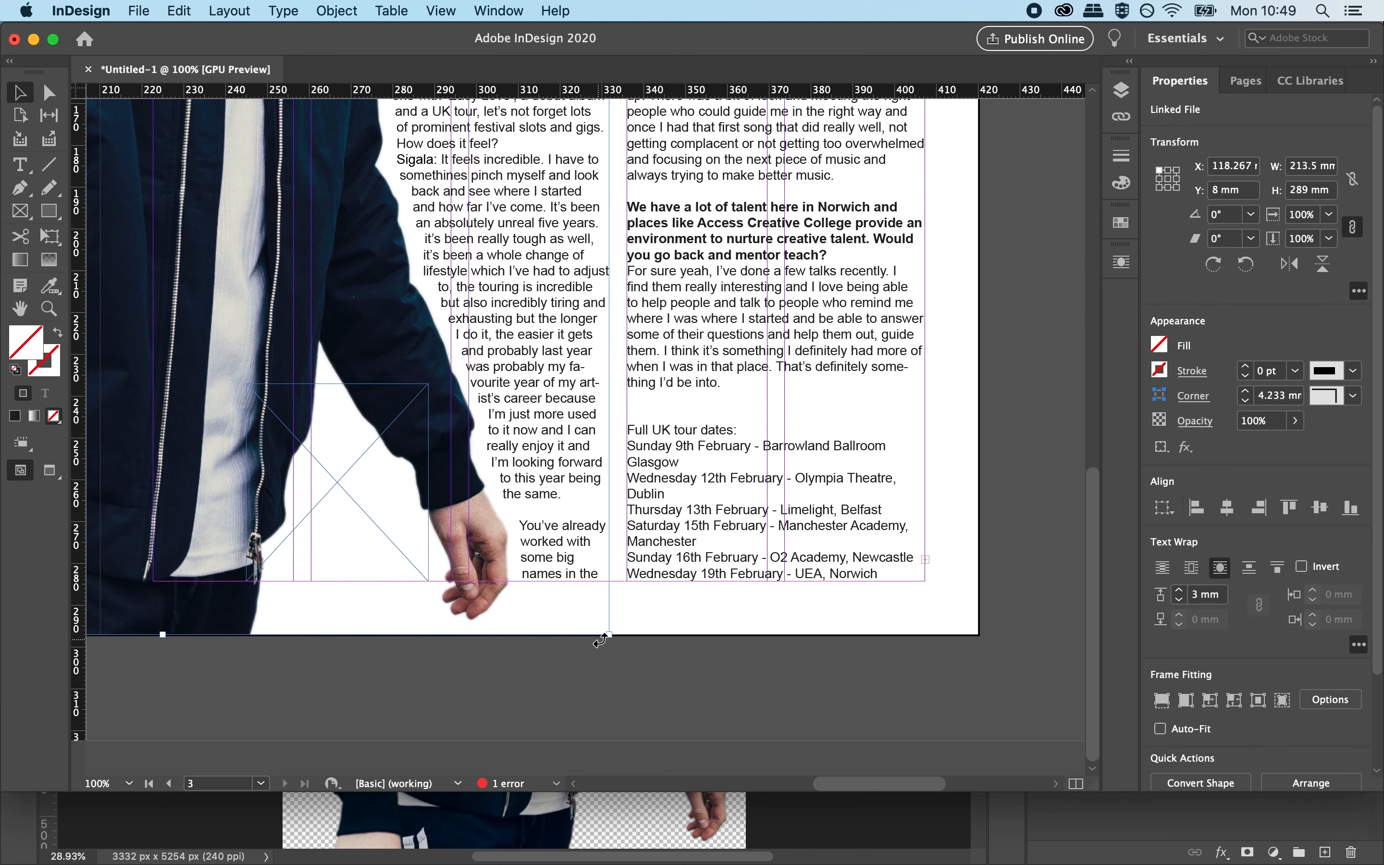
left_click_drag(166, 636, 172, 633)
left_click(922, 558)
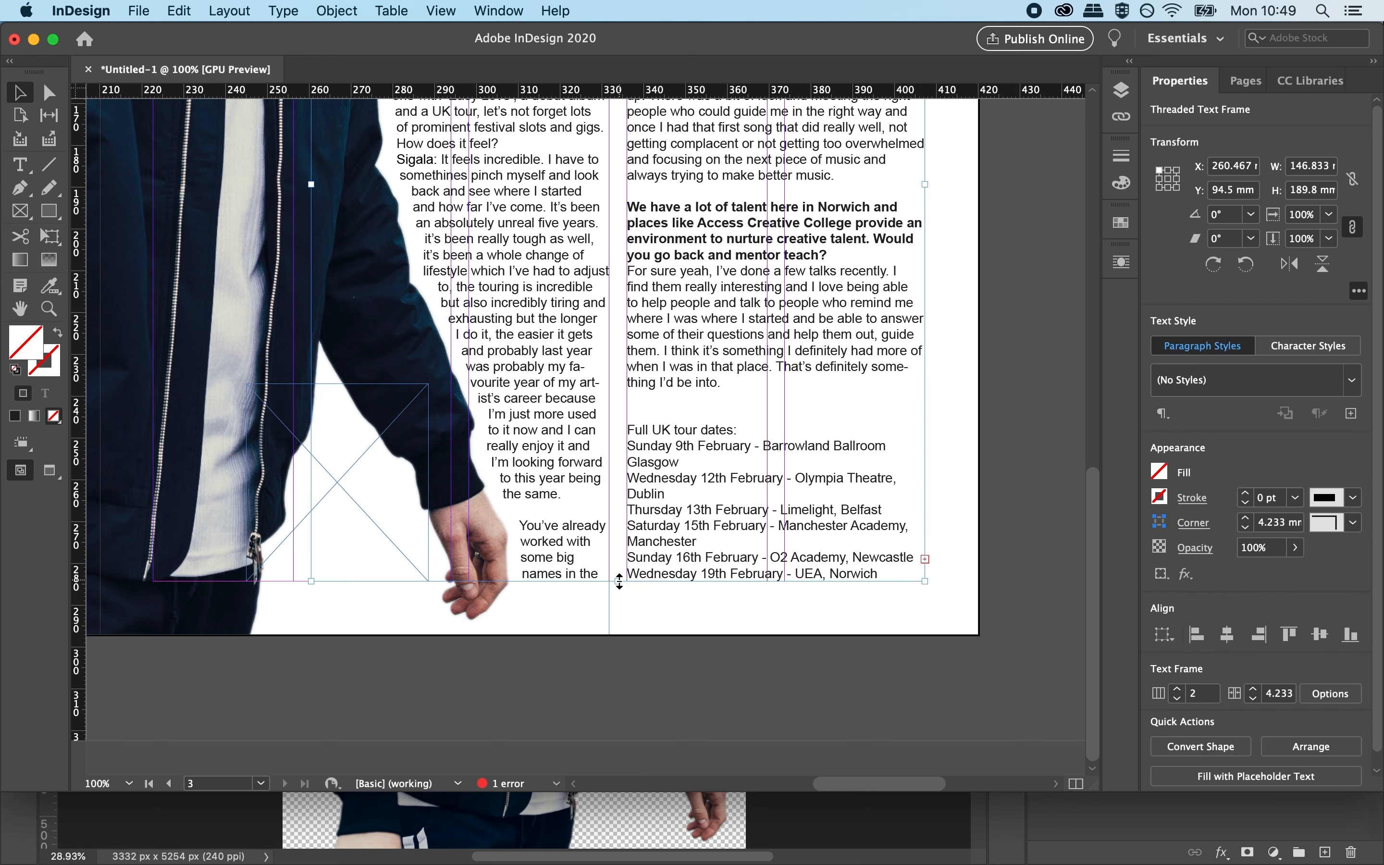
left_click_drag(622, 578, 617, 659)
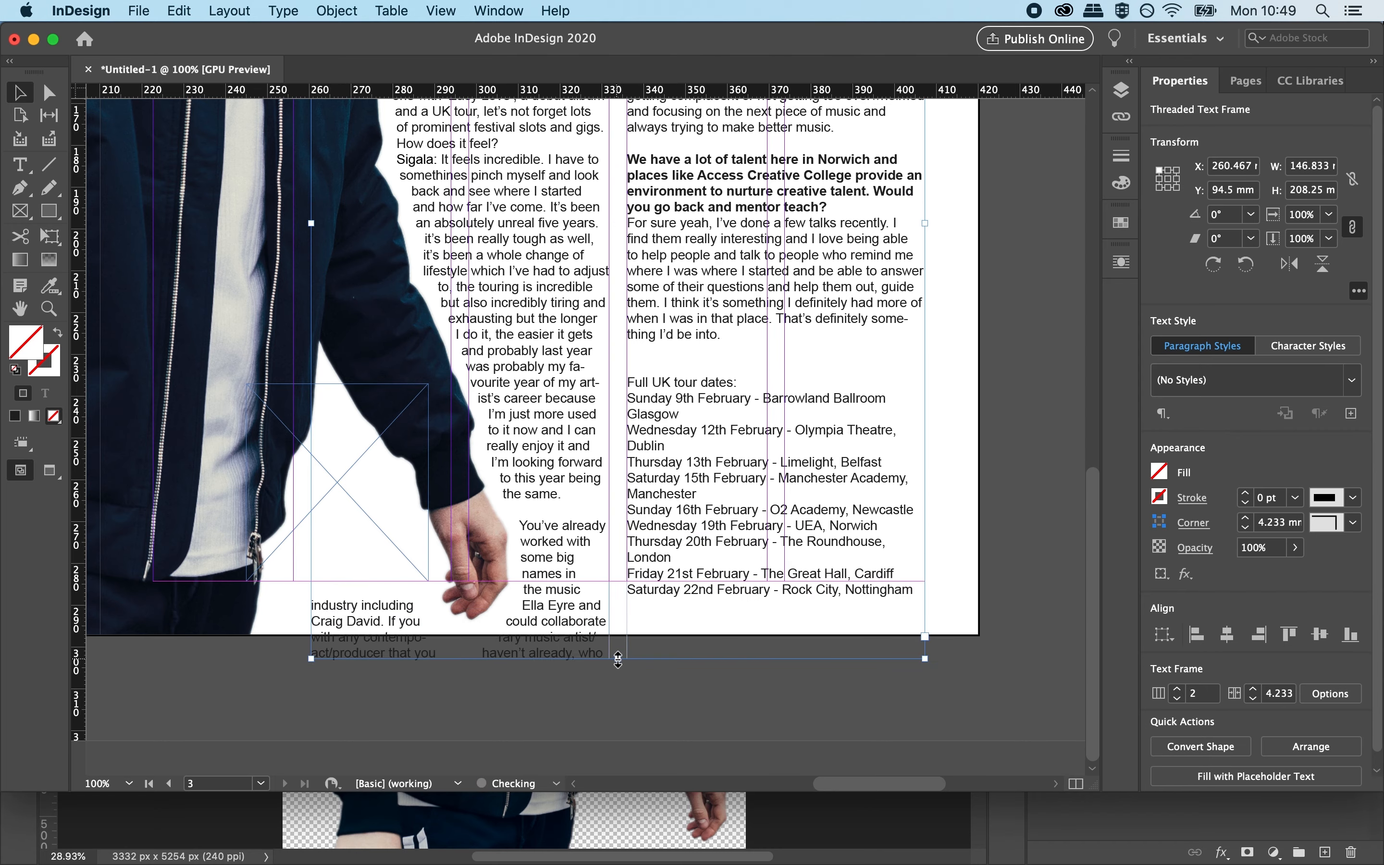
Cut the full UK tour dates list, including its heading, out of the article text.
double_click(799, 546)
left_click_drag(918, 589, 623, 382)
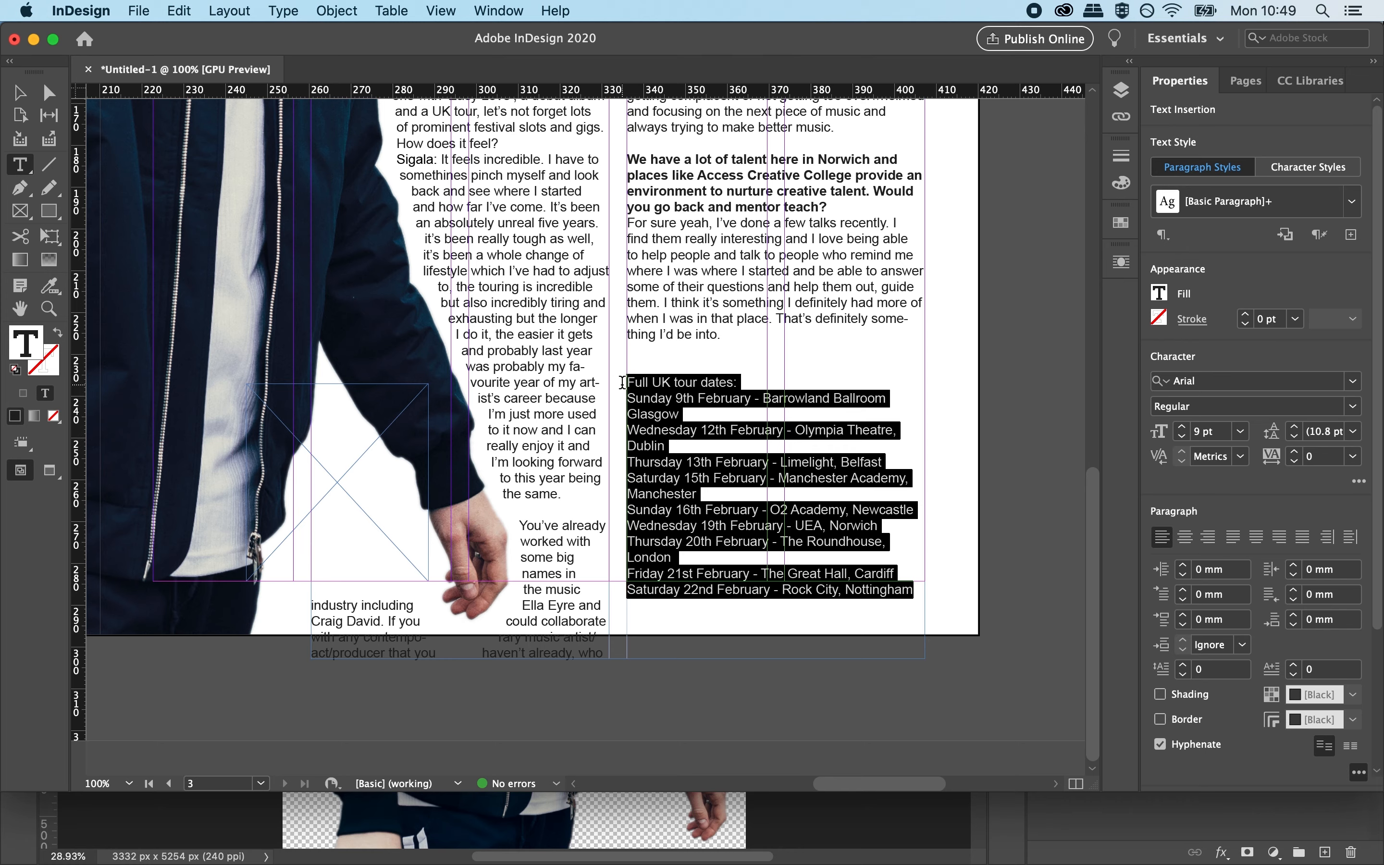
key("BackSpace")
key("Escape")
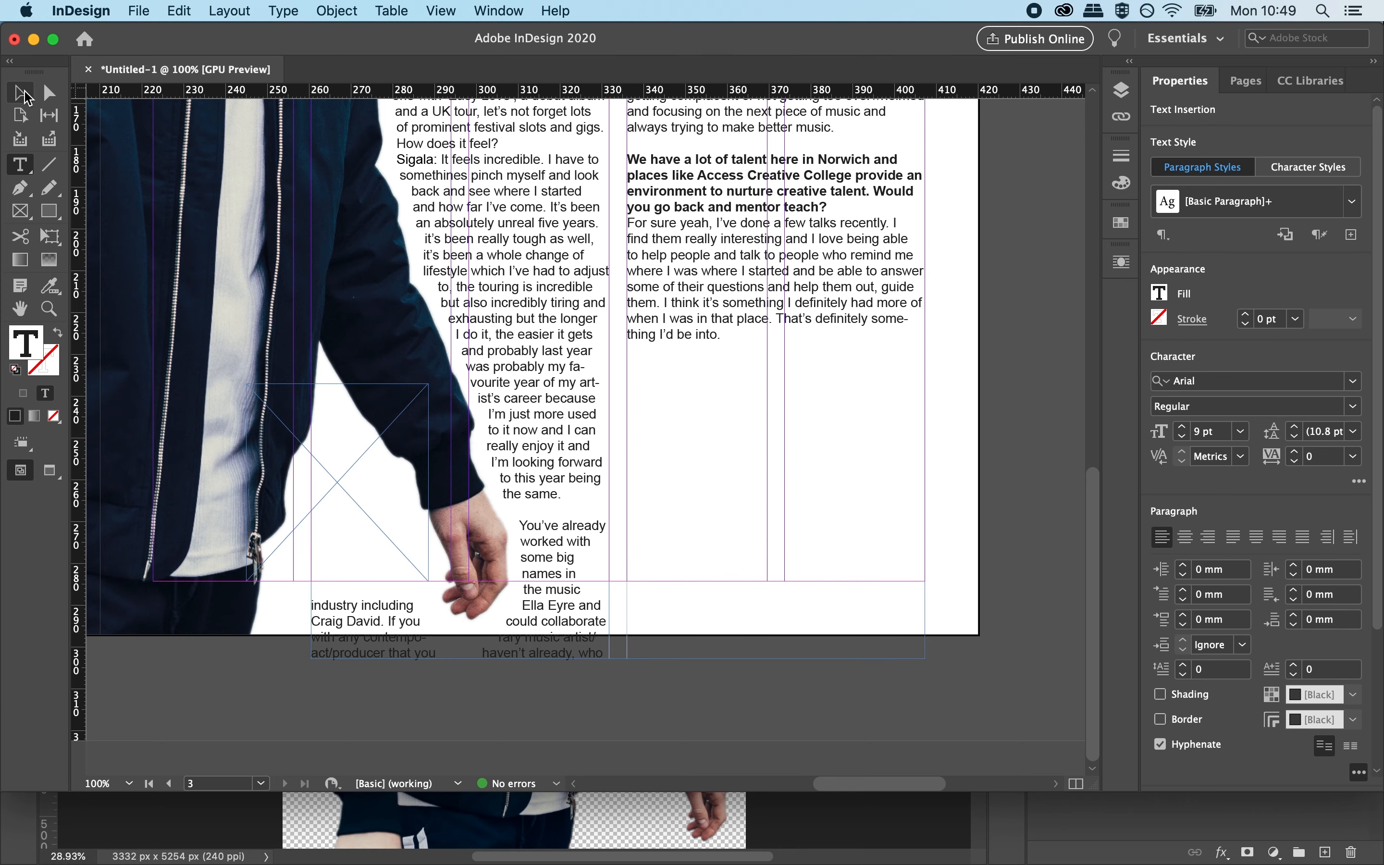
Return the article frame's bottom edge to the bottom margin and raise its top edge so the frame is about 210.8 mm high.
left_click_drag(618, 658, 618, 580)
scroll(780, 492, "up", 10)
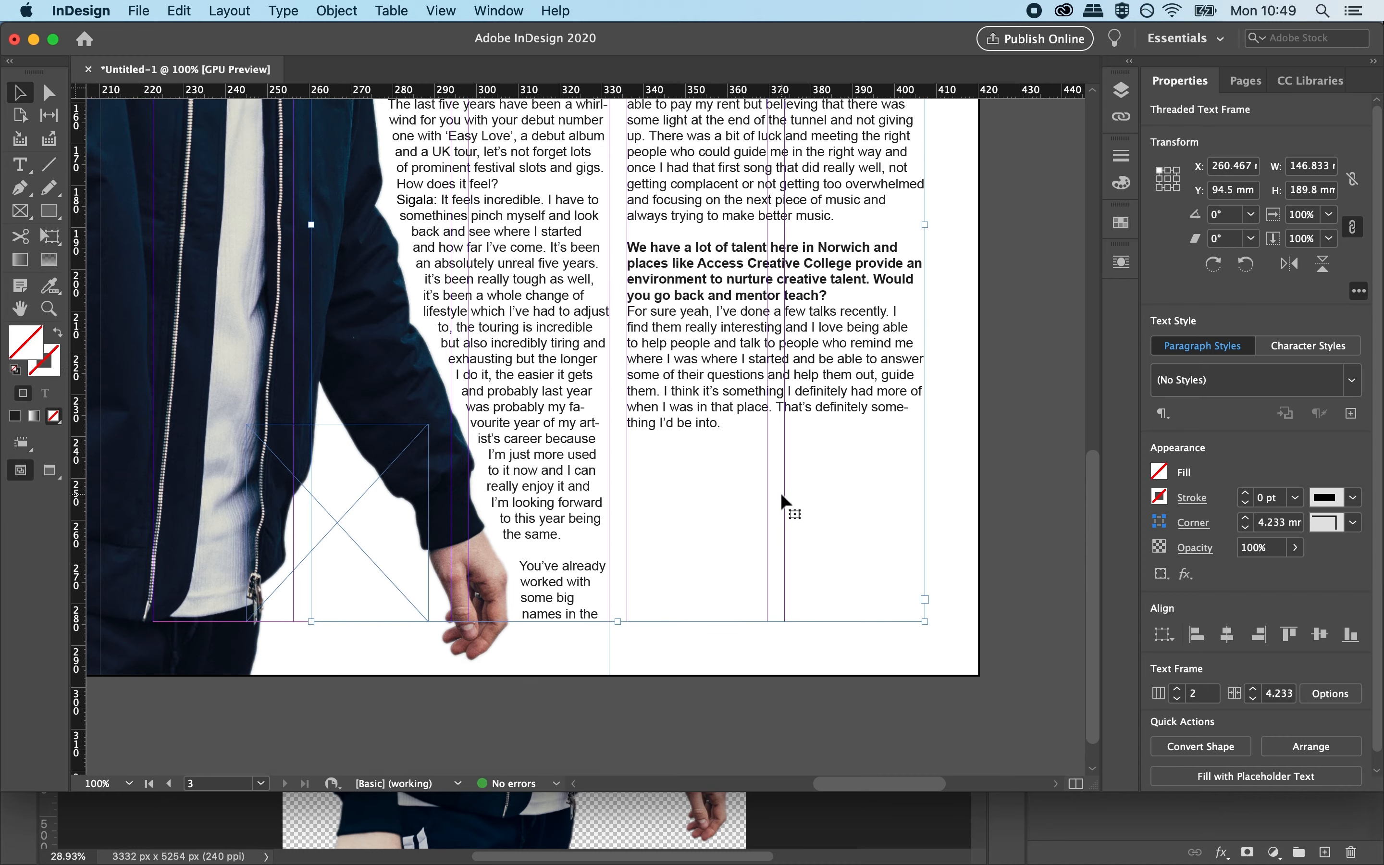
left_click_drag(618, 449, 623, 364)
key("space")
left_click_drag(657, 609, 598, 252)
left_click_drag(616, 561, 632, 345)
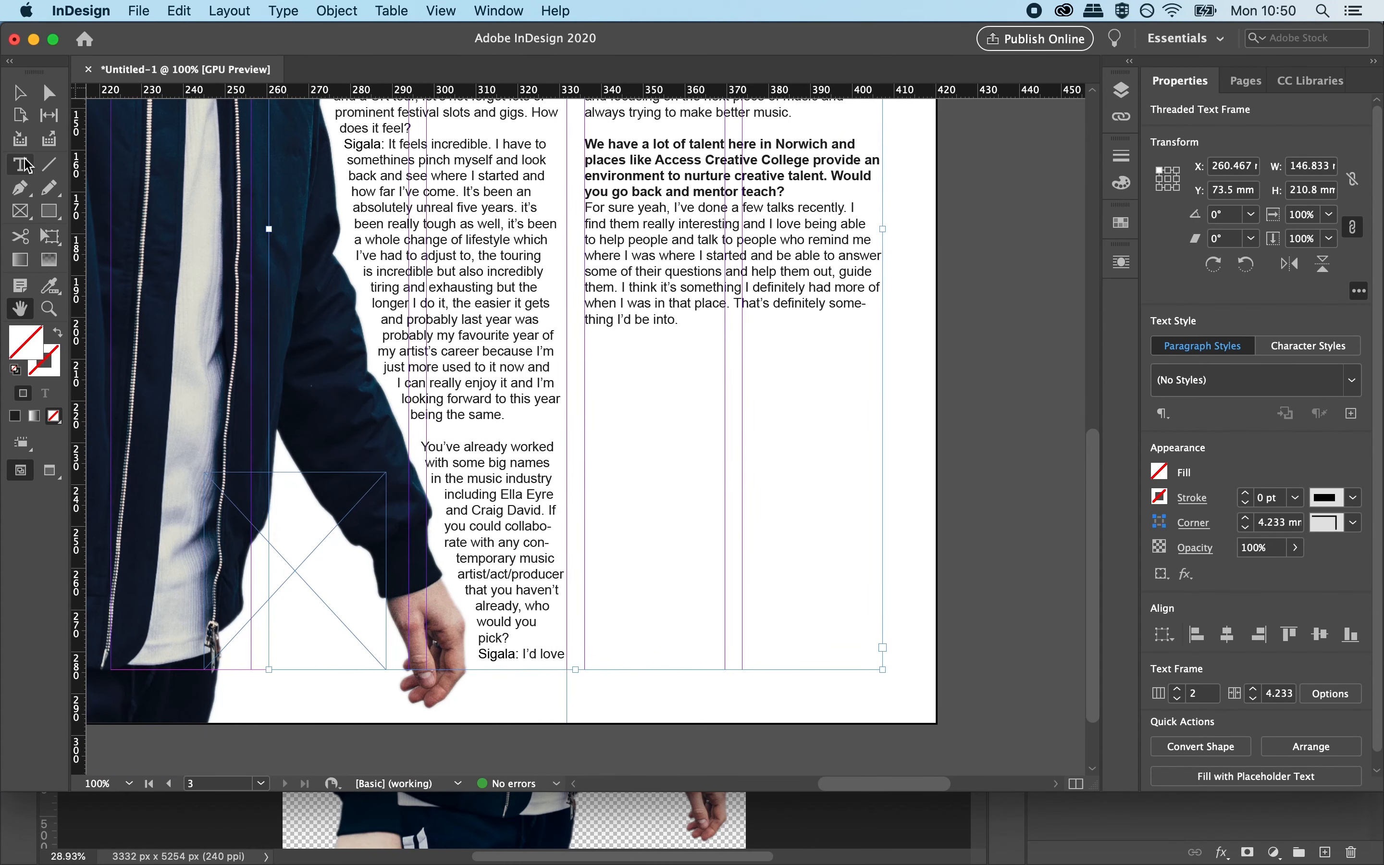
Draw a rectangle about 71.3 × 77.6 mm in the empty space below the last column's text, down to the bottom margin.
left_click(23, 94)
left_click(50, 215)
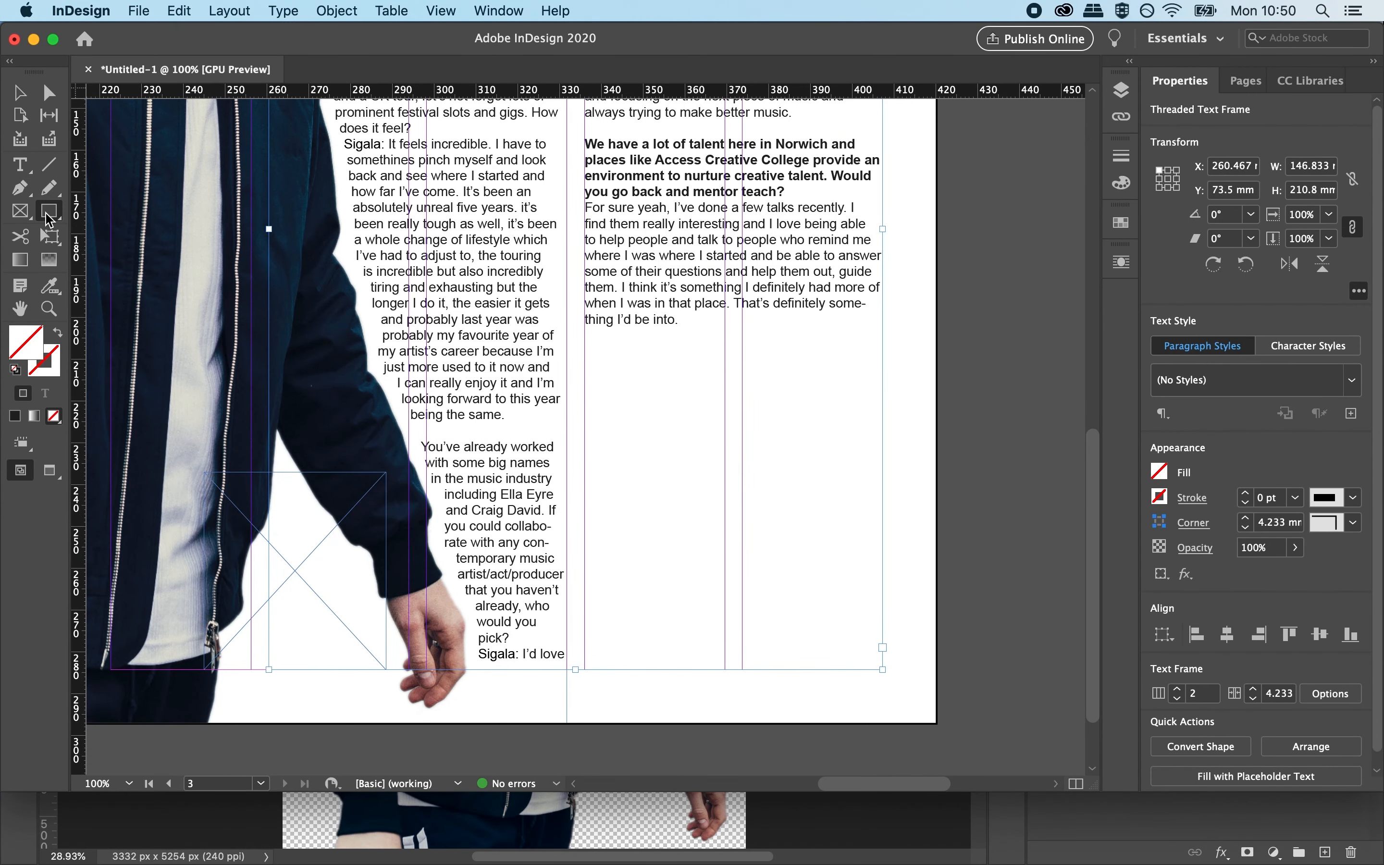
left_click_drag(584, 346, 884, 671)
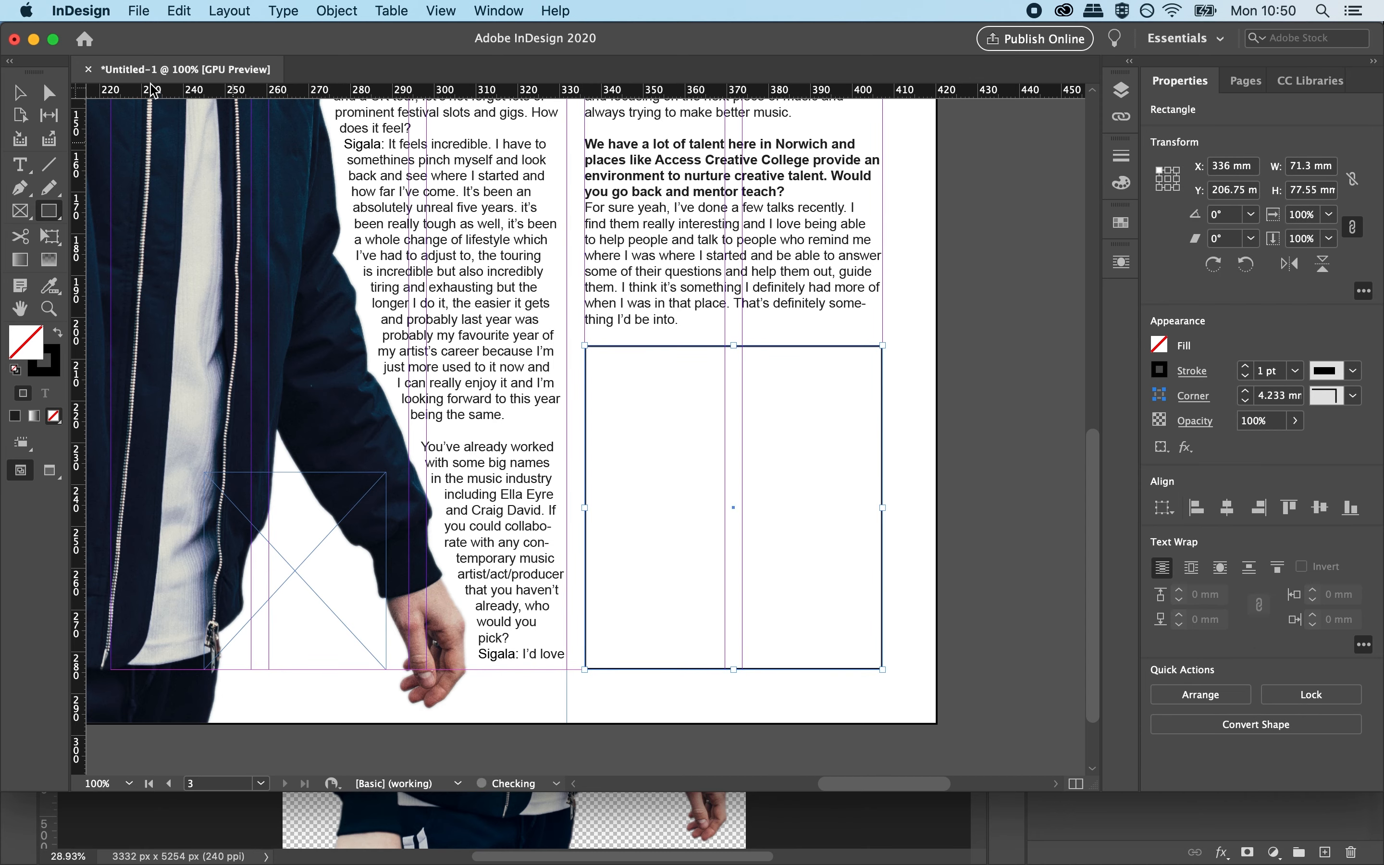
left_click(19, 92)
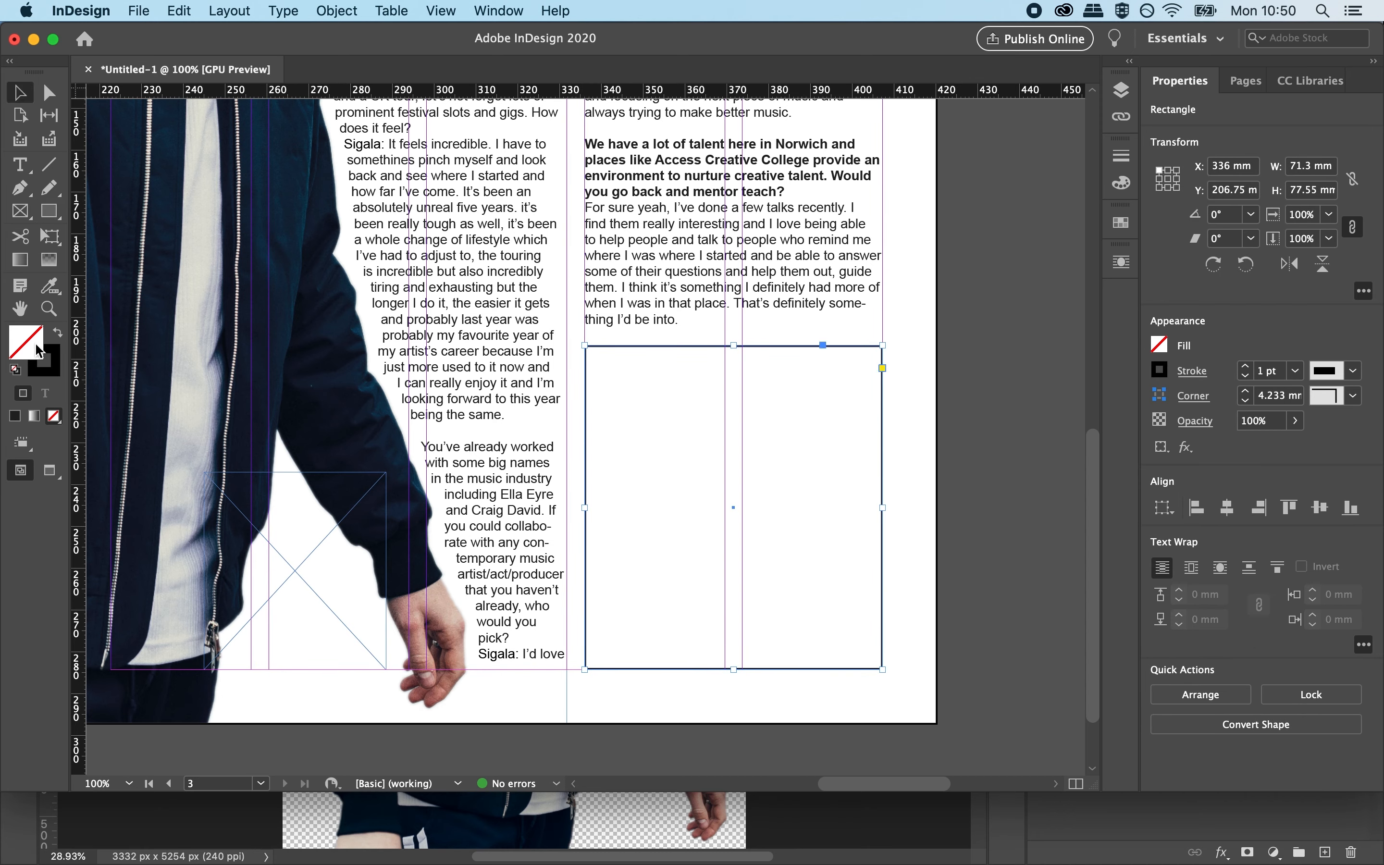
Fill the rectangle with the red C=15 M=100 swatch at a 10% tint.
left_click(1158, 346)
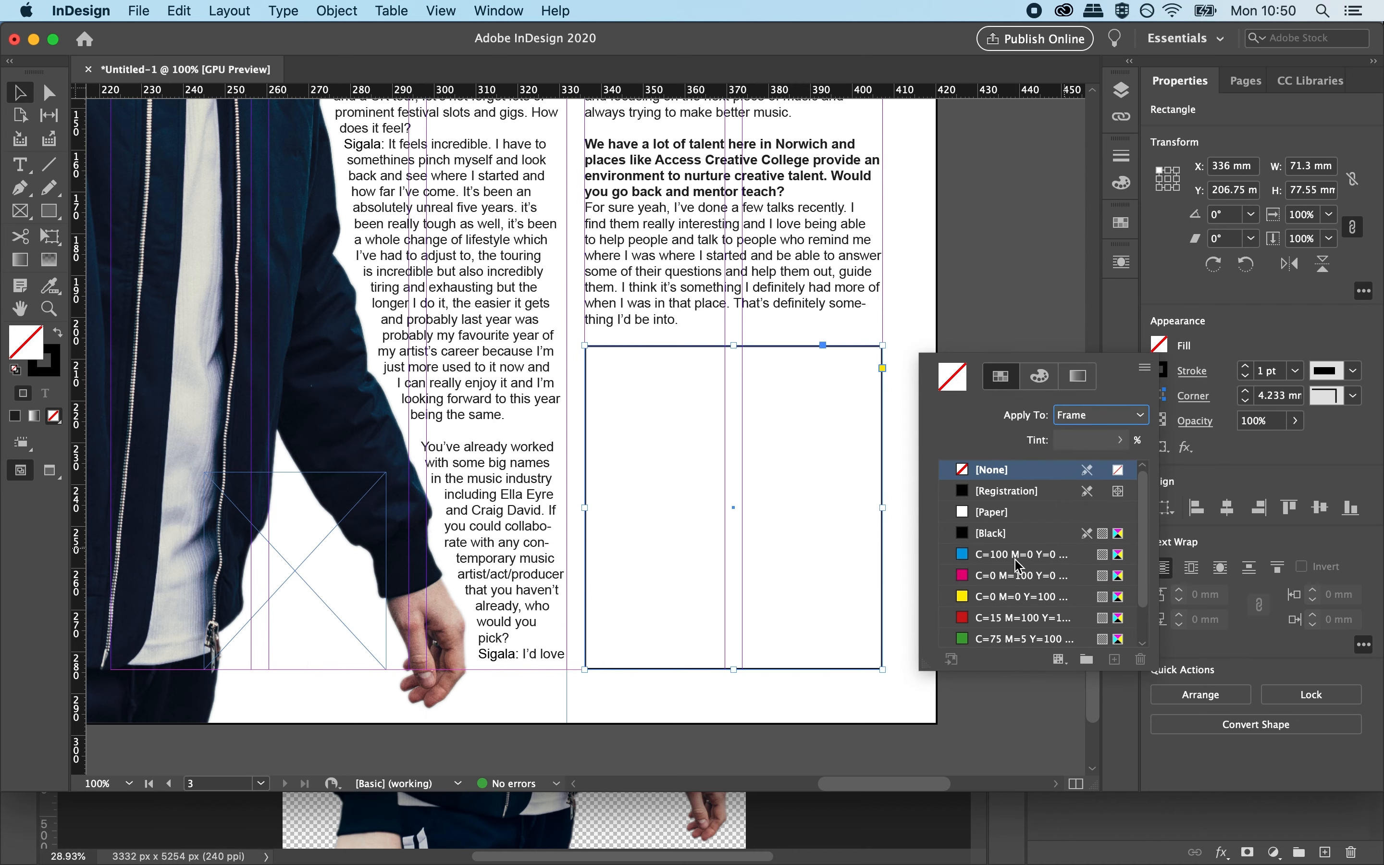
left_click(962, 619)
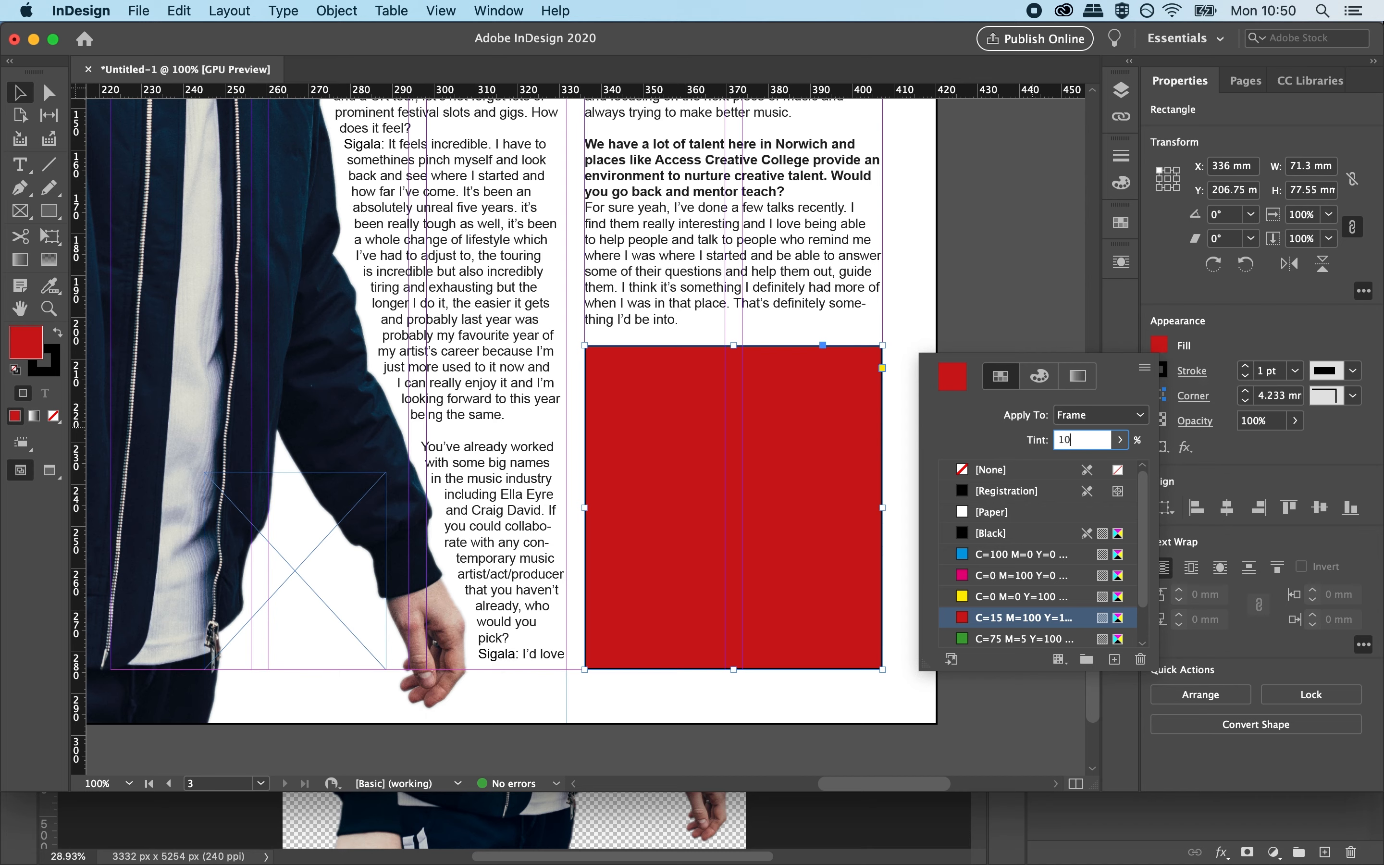
type("10")
key("Return")
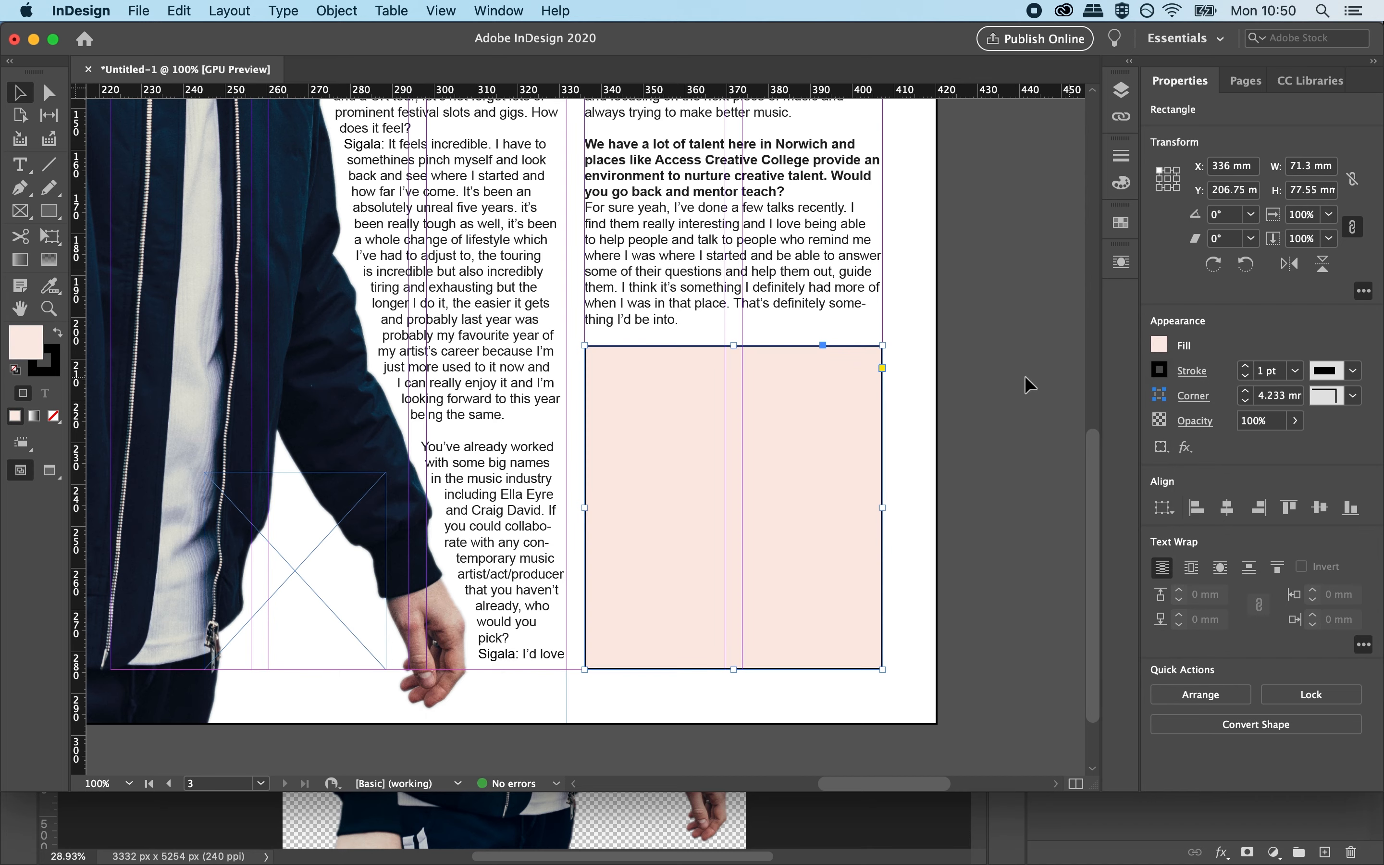
left_click(1023, 382)
Draw a frame about 71.3 × 10.5 mm across the top of the tinted box and fill it with the red C=15 M=100 swatch.
left_click(22, 213)
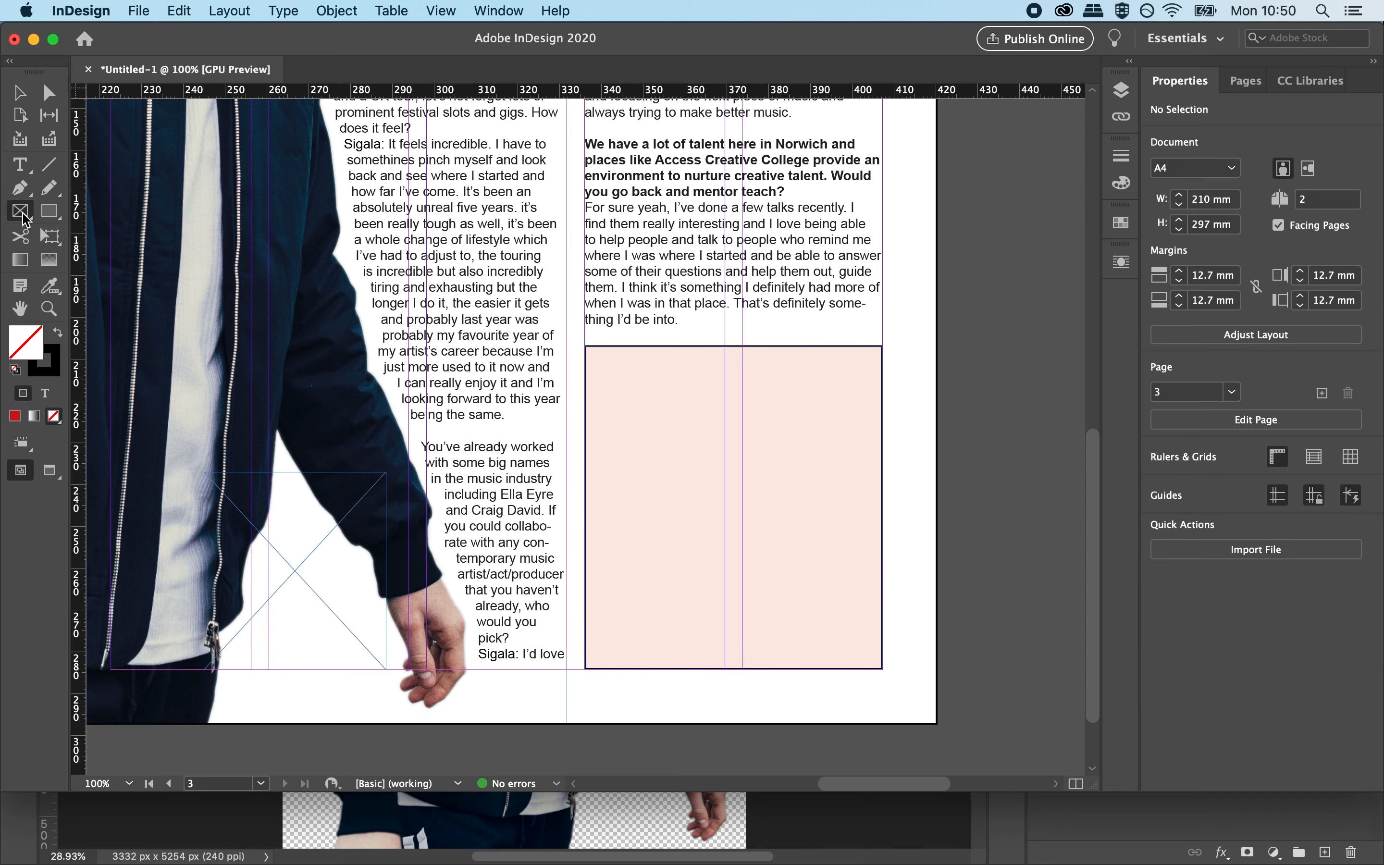
left_click_drag(584, 346, 884, 390)
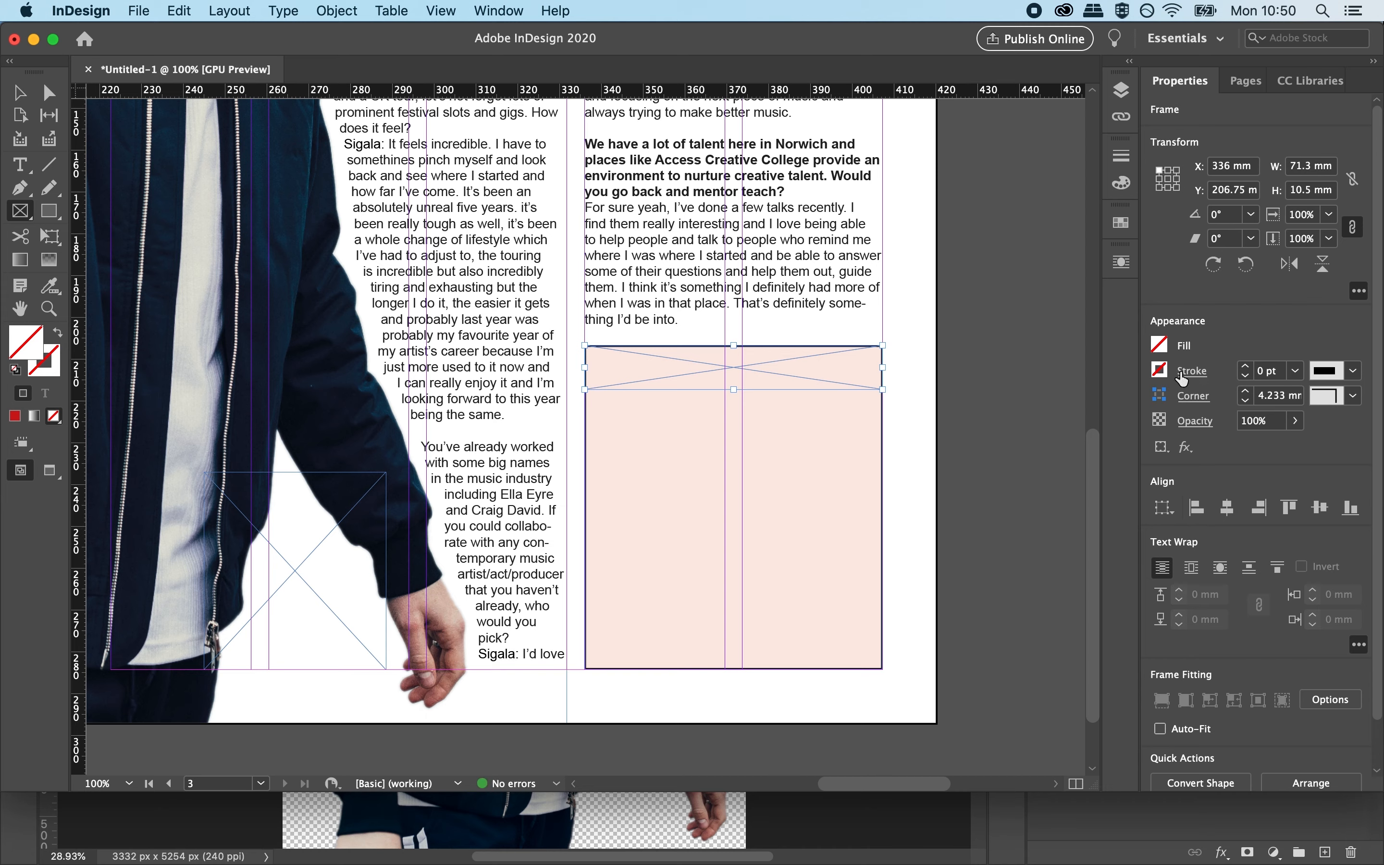
left_click(1161, 345)
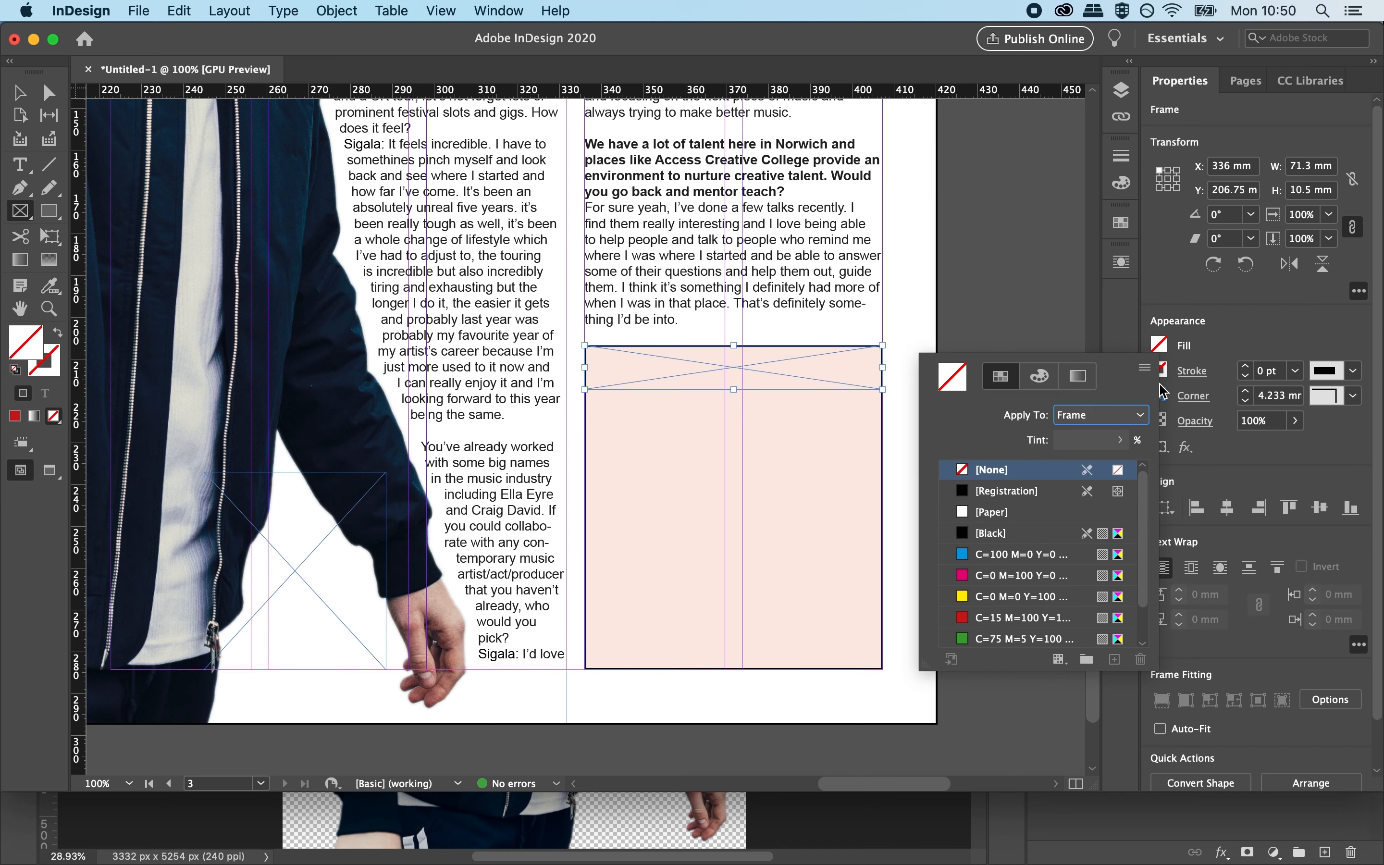
left_click(966, 618)
left_click(957, 303)
Paste the tour dates as a separate text frame, place it inside the tinted box and enlarge it to about 64 × 61 mm.
left_click(805, 454)
key("v")
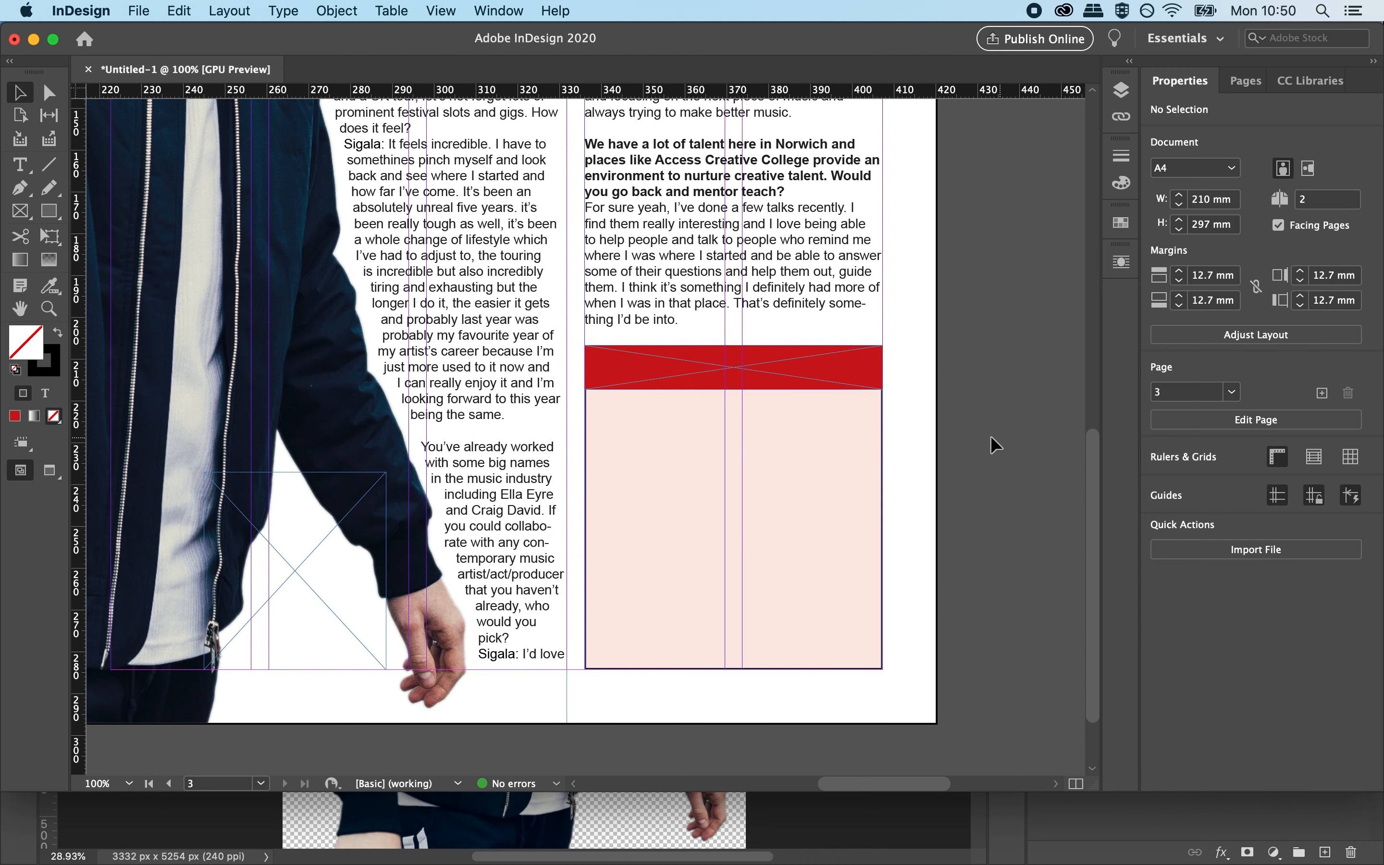
key("cmd+v")
left_click_drag(532, 447, 657, 562)
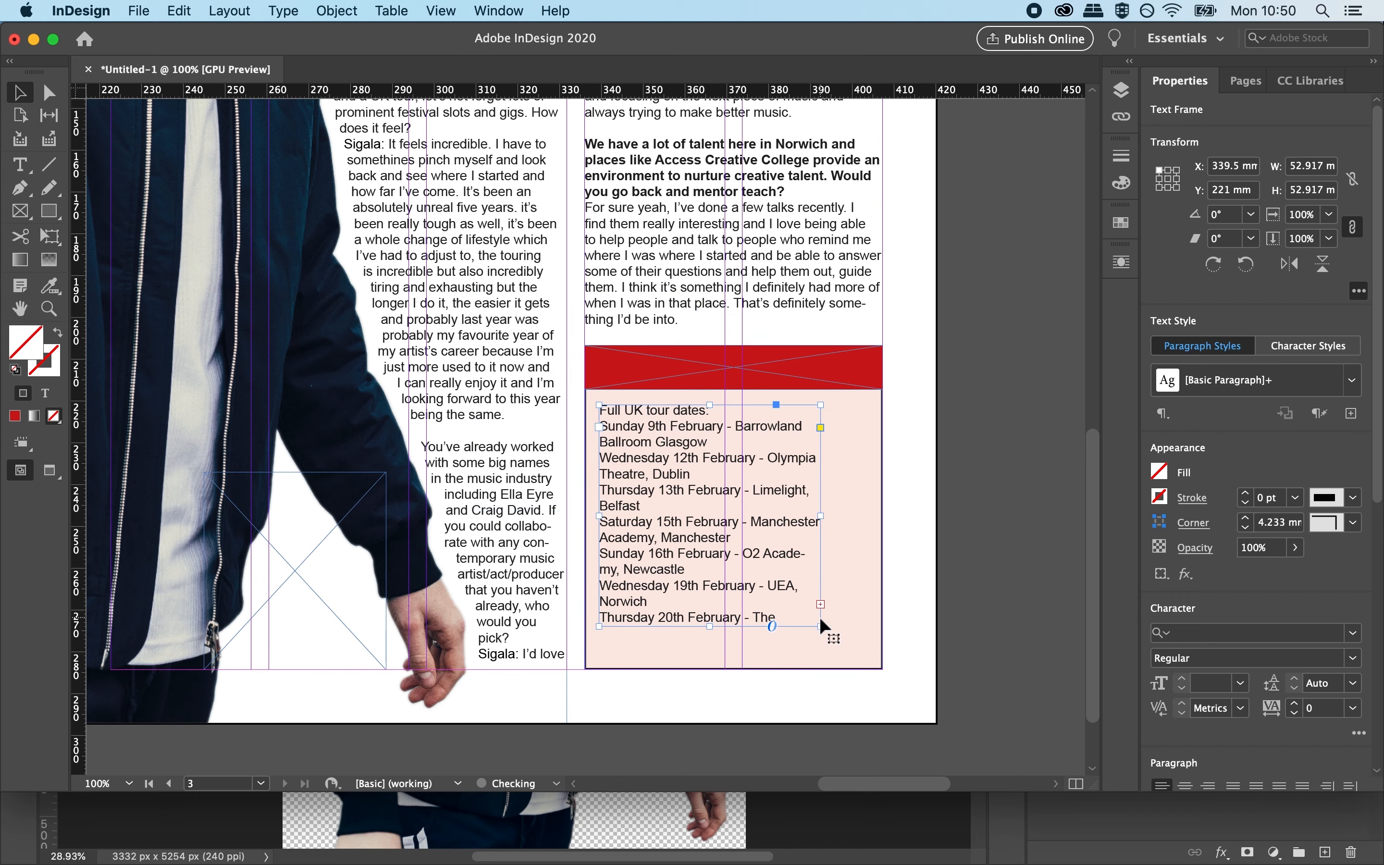
left_click_drag(821, 627, 867, 660)
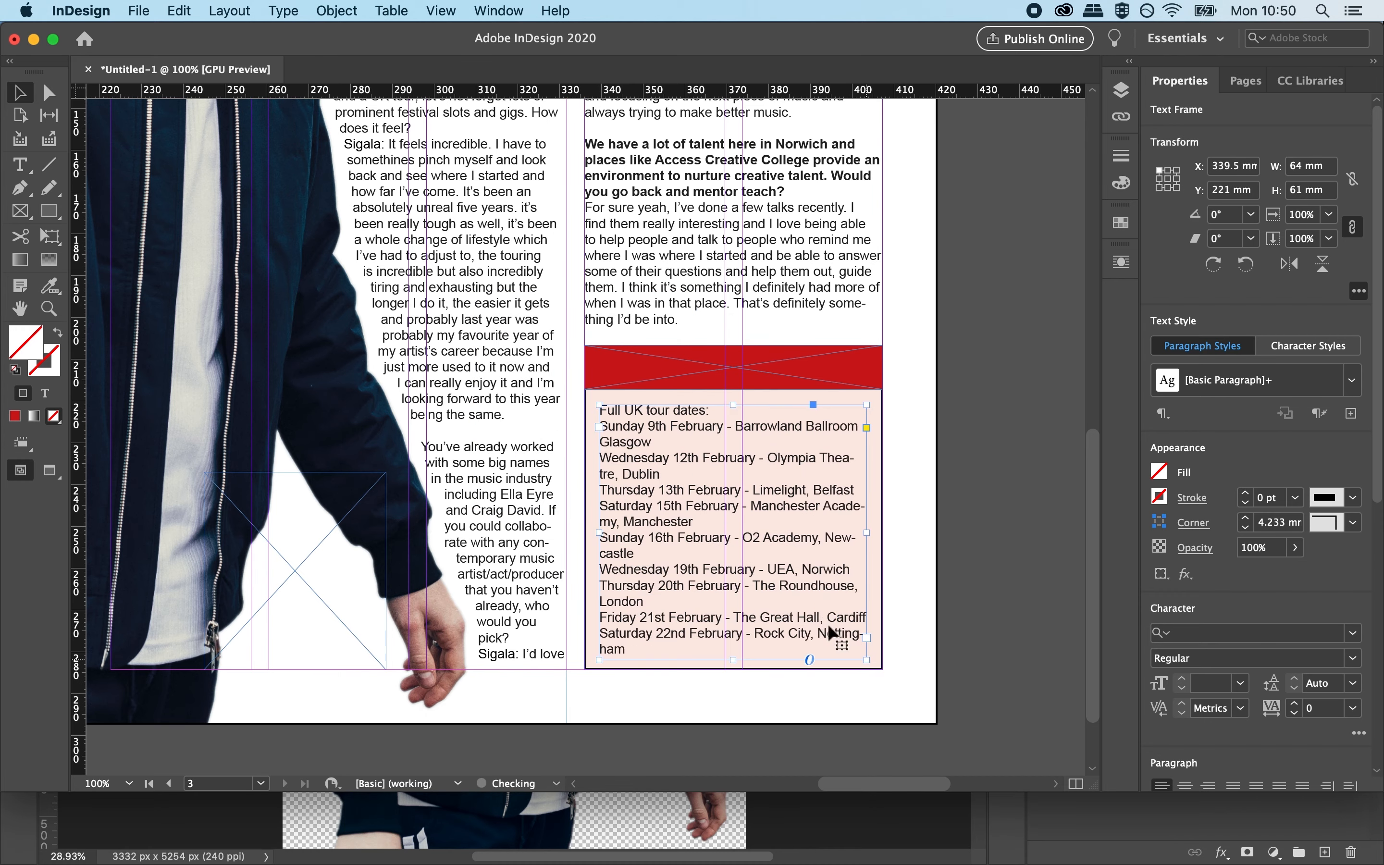
Move the heading "Full UK tour dates:" out of the dates list into its own text frame over the red bar.
double_click(667, 410)
triple_click(668, 410)
key("super+c")
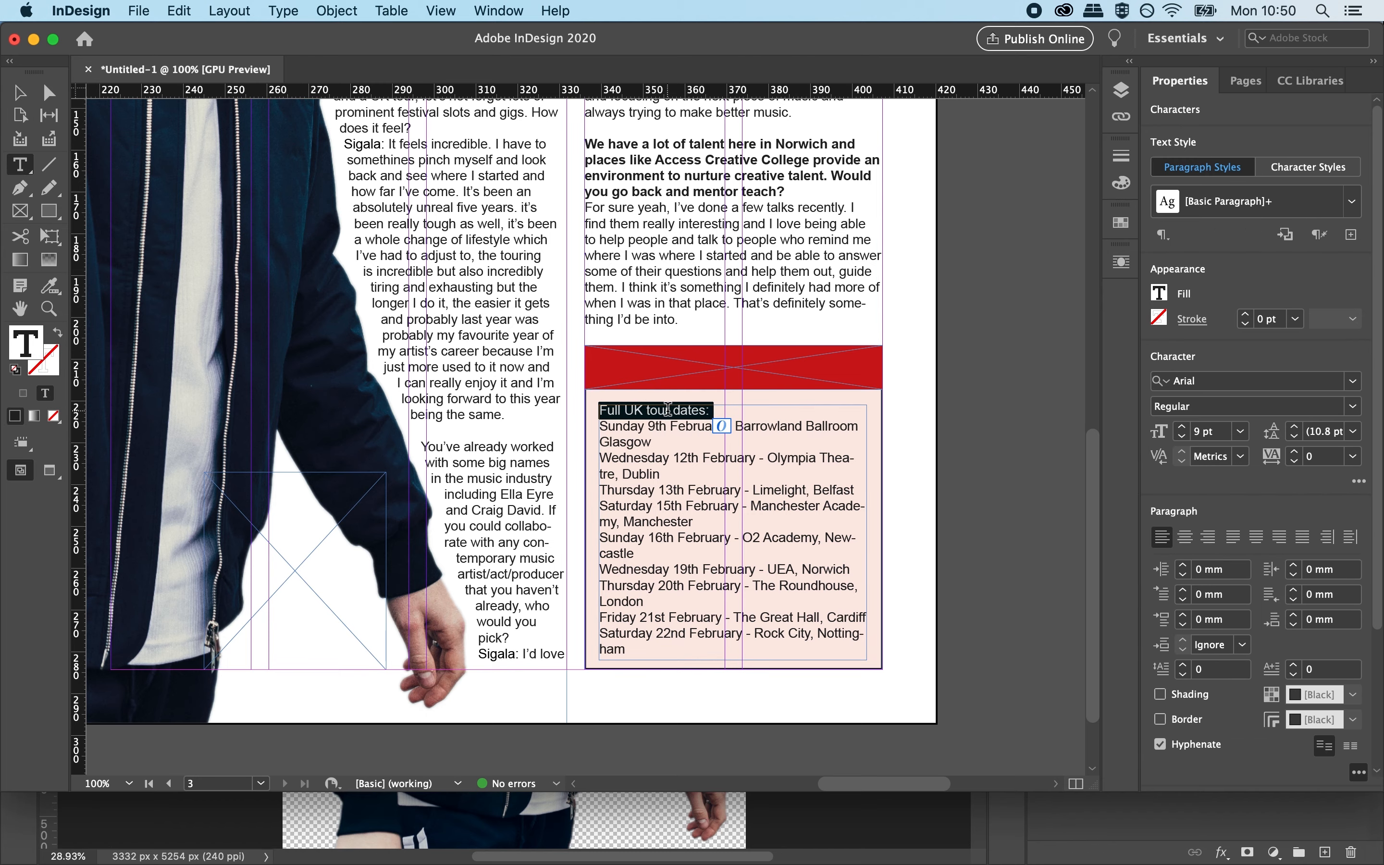
key("BackSpace")
key("Escape")
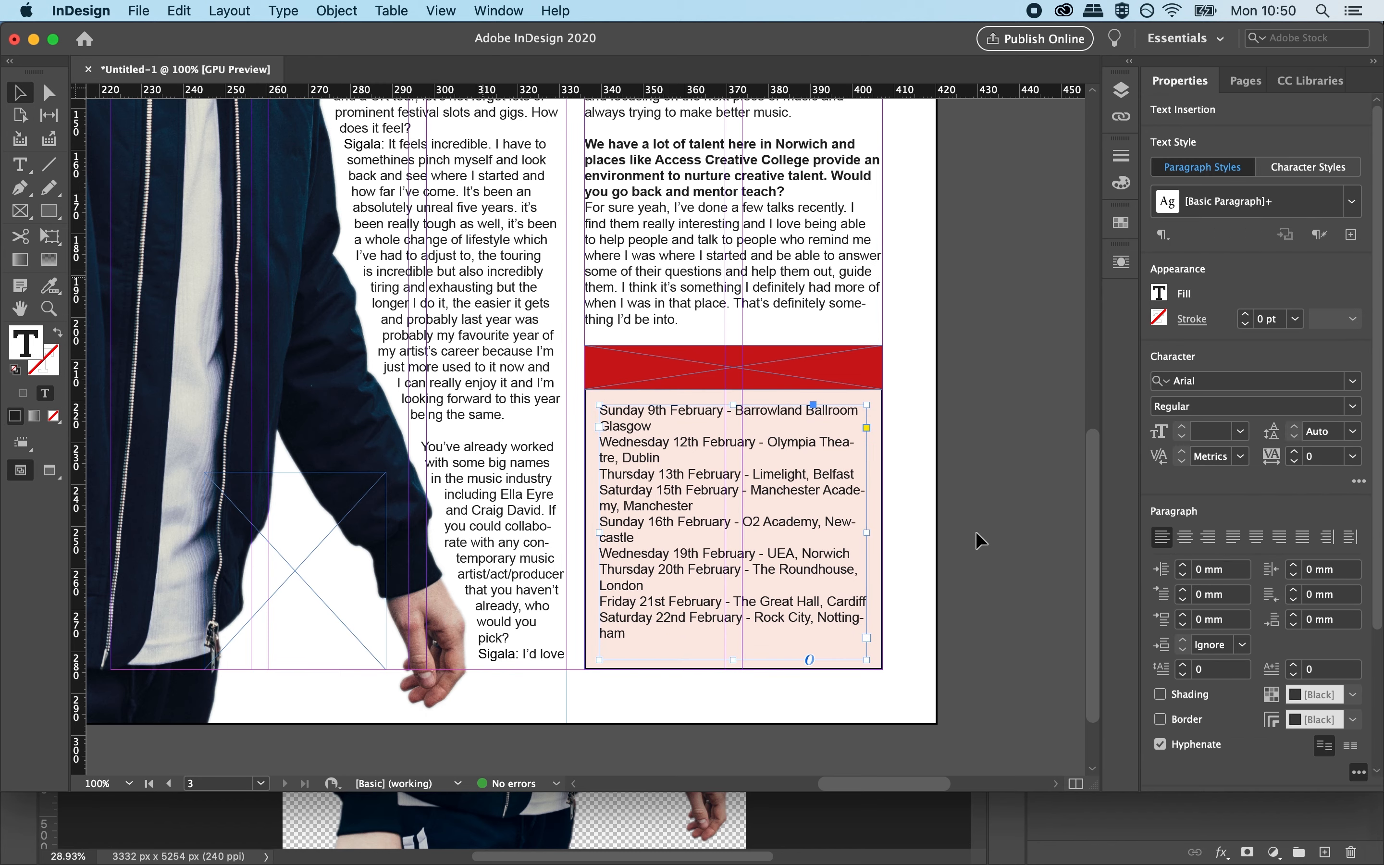
key("Escape")
left_click(1002, 562)
key("super+v")
left_click_drag(550, 295, 675, 365)
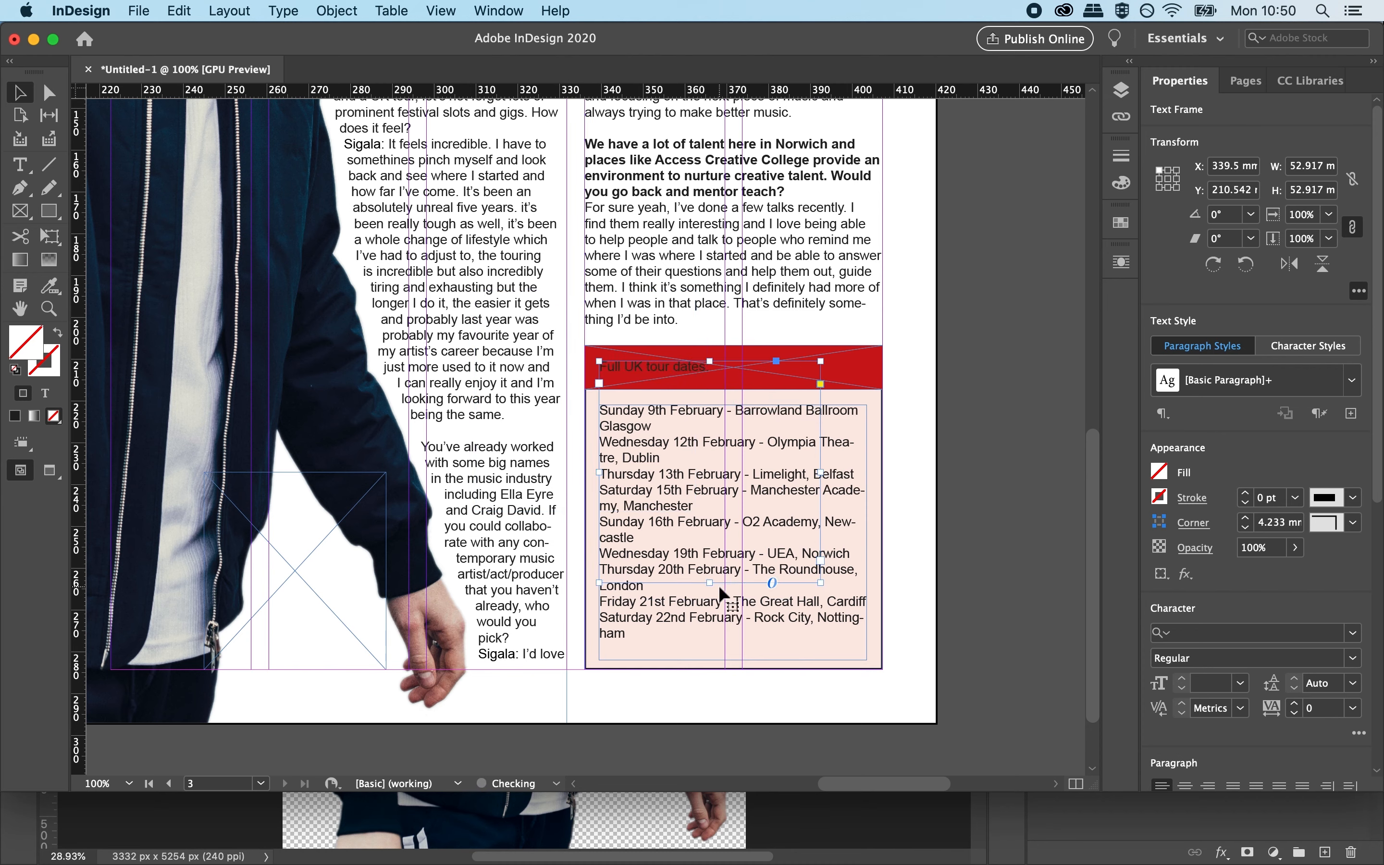
Shrink the "Full UK tour dates:" frame to about 4.7 mm high, colour its text [Paper] and enlarge it to 13 pt.
left_click_drag(709, 583, 712, 396)
left_click_drag(711, 382, 711, 381)
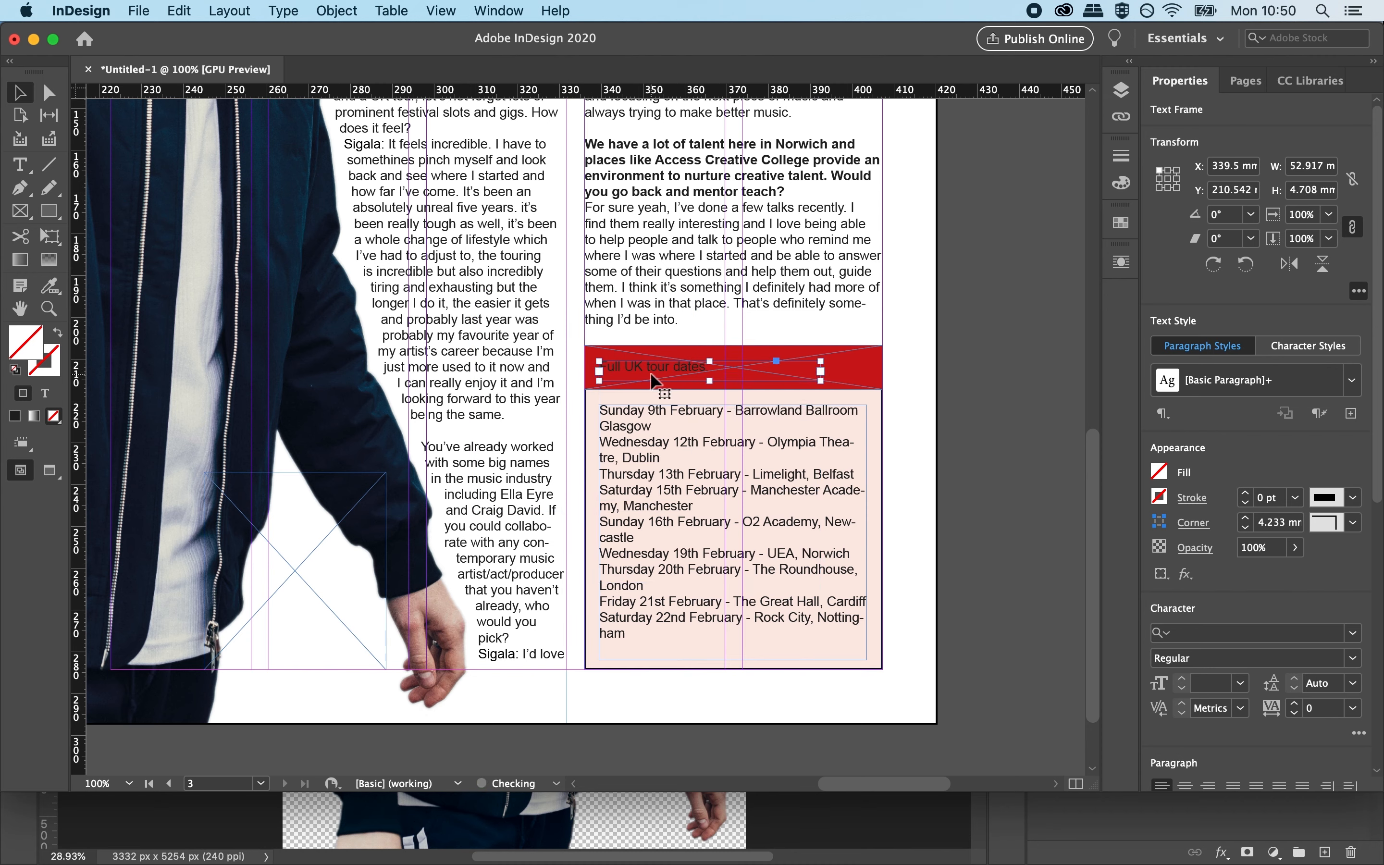
triple_click(658, 366)
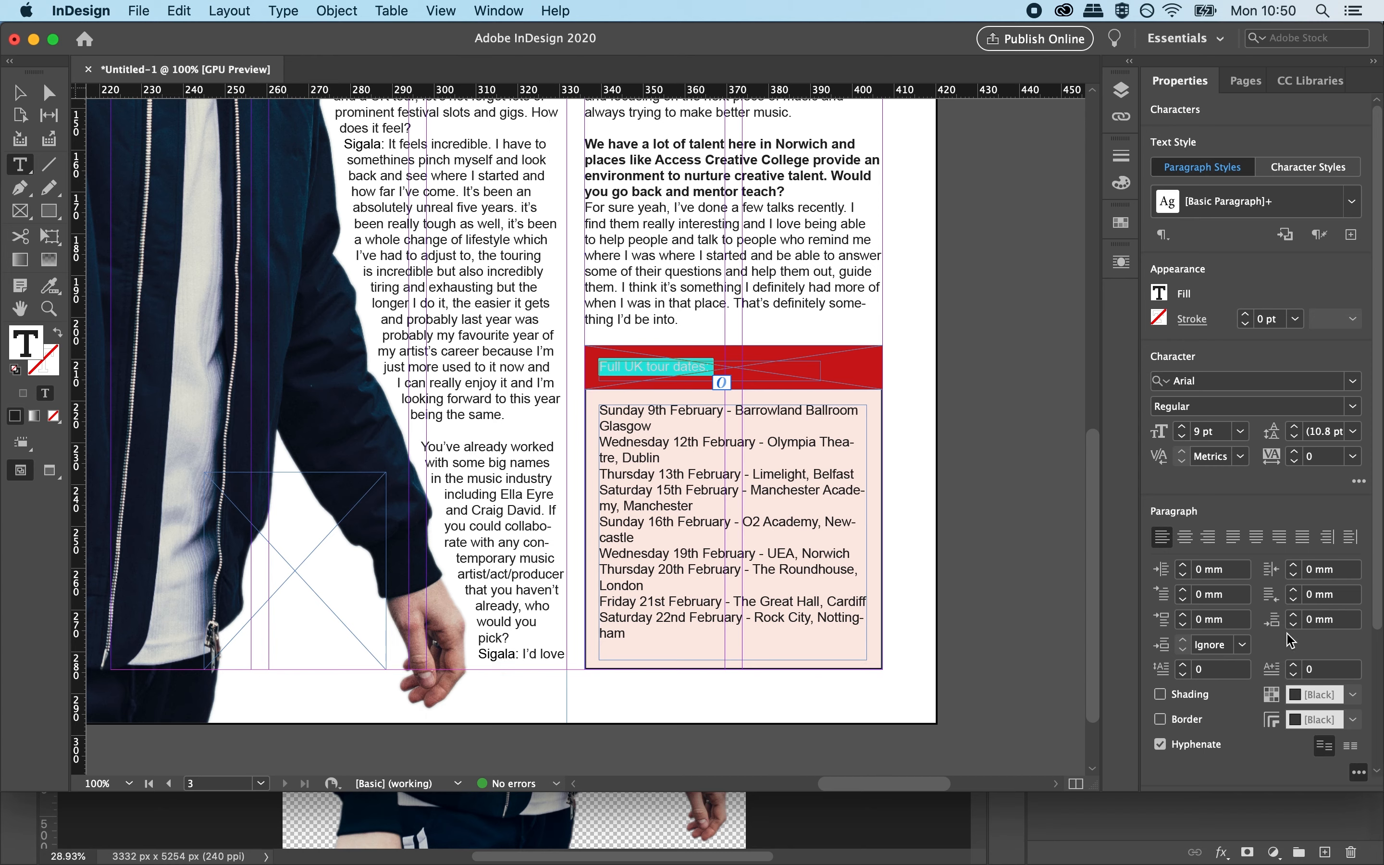
left_click(1162, 298)
left_click(964, 422)
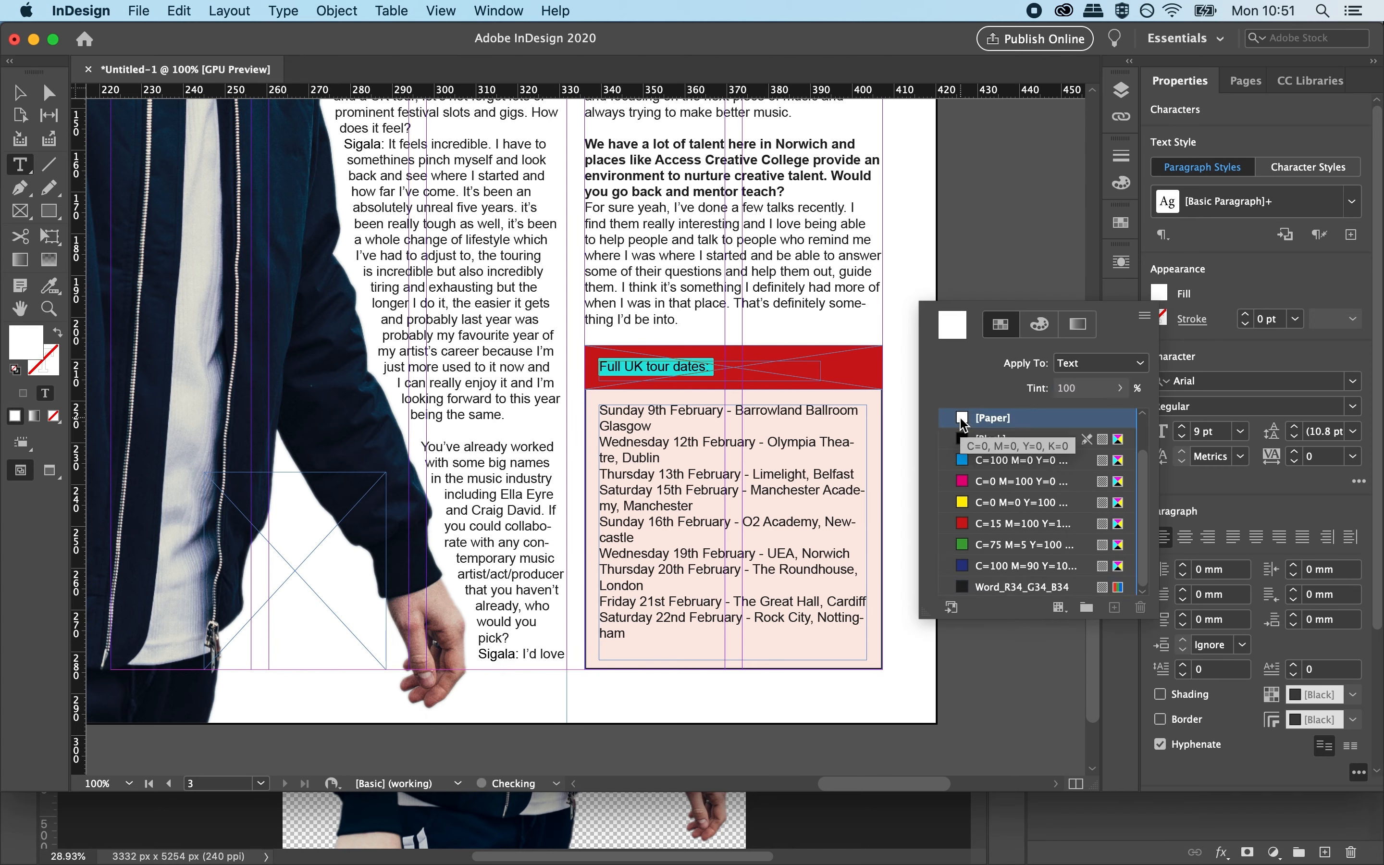
key("super+shift+period")
key("super+shift+period")
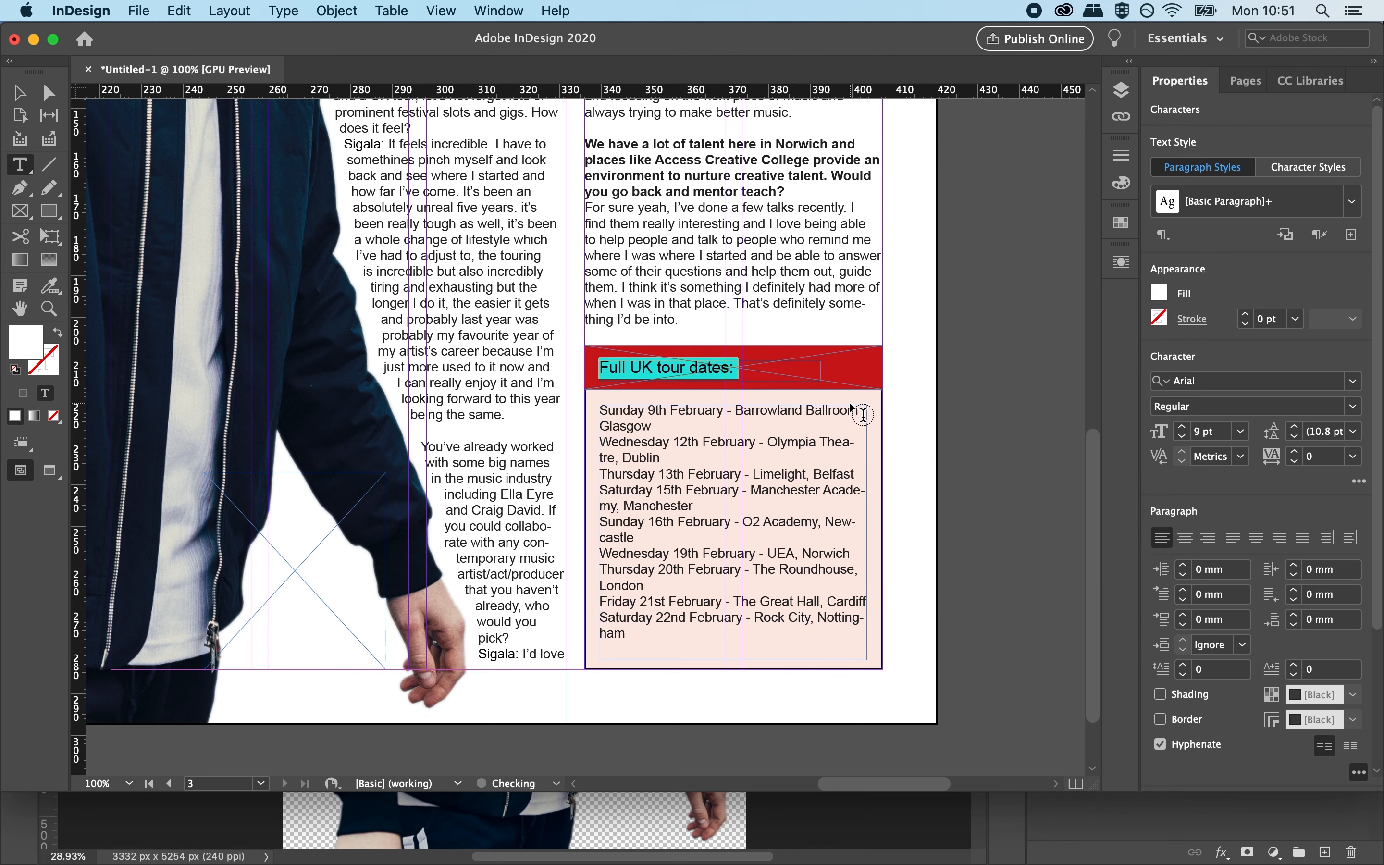
left_click(21, 93)
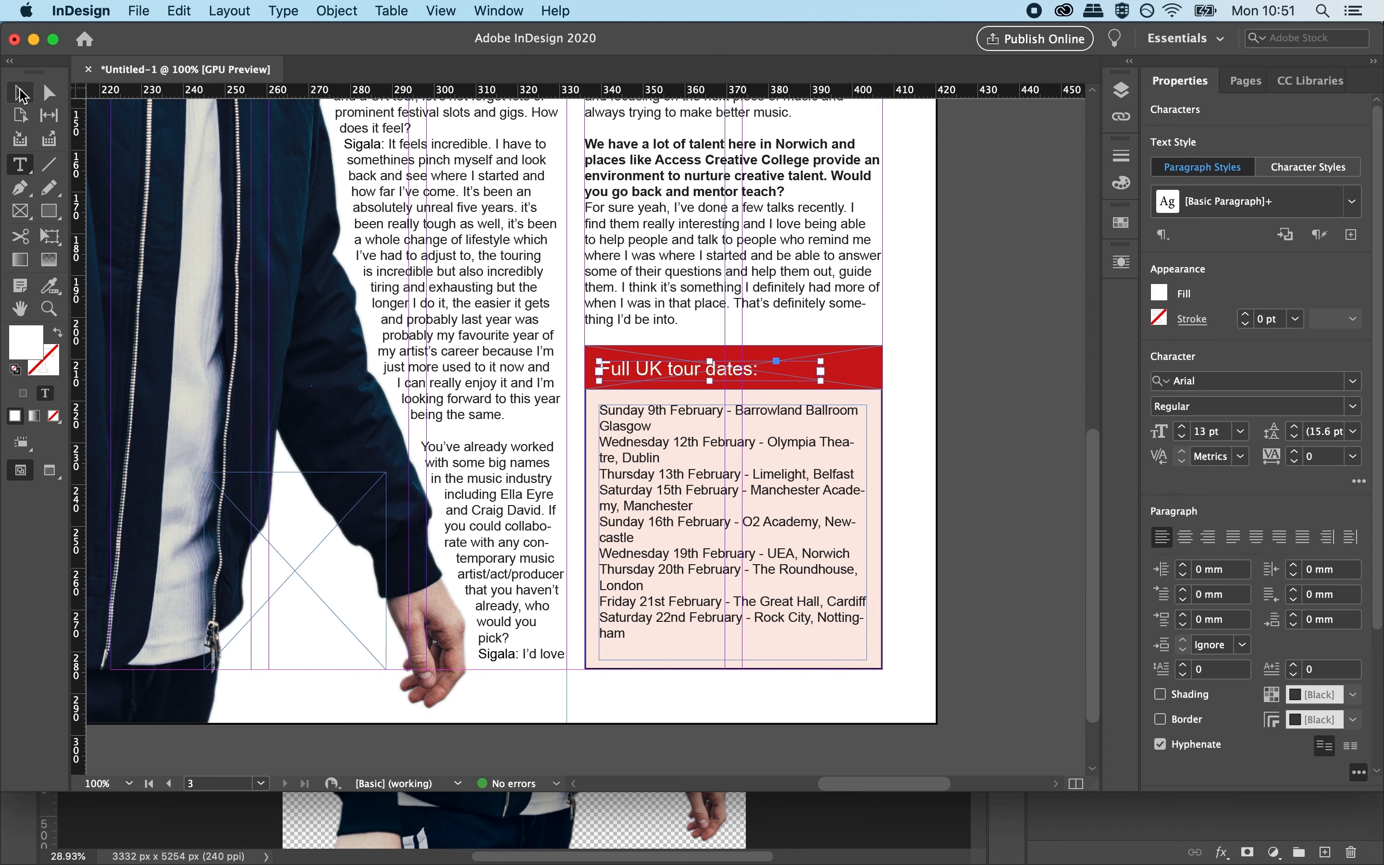
Preview the finished tour dates box without guides and frame edges.
left_click(50, 470)
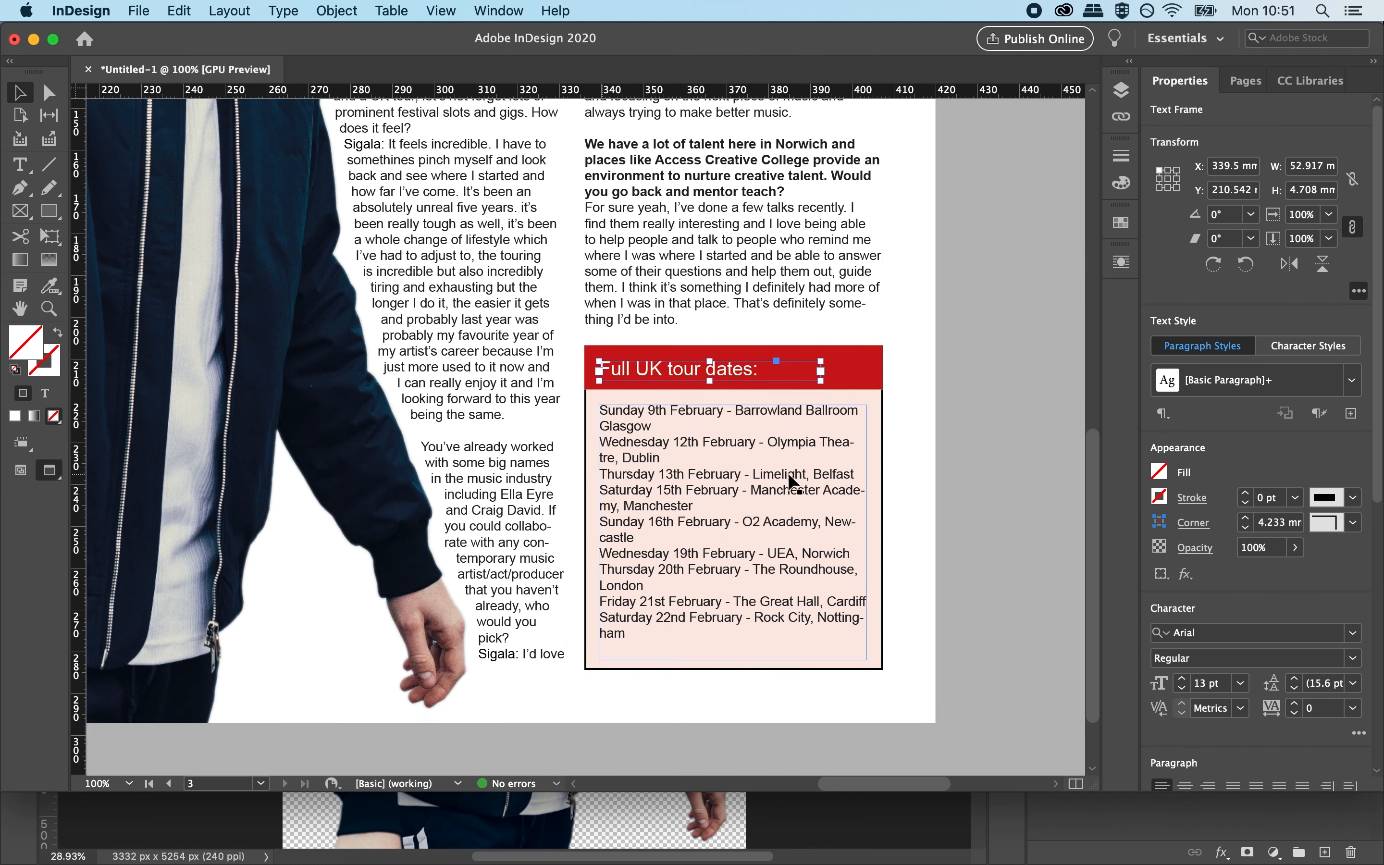
left_click(958, 448)
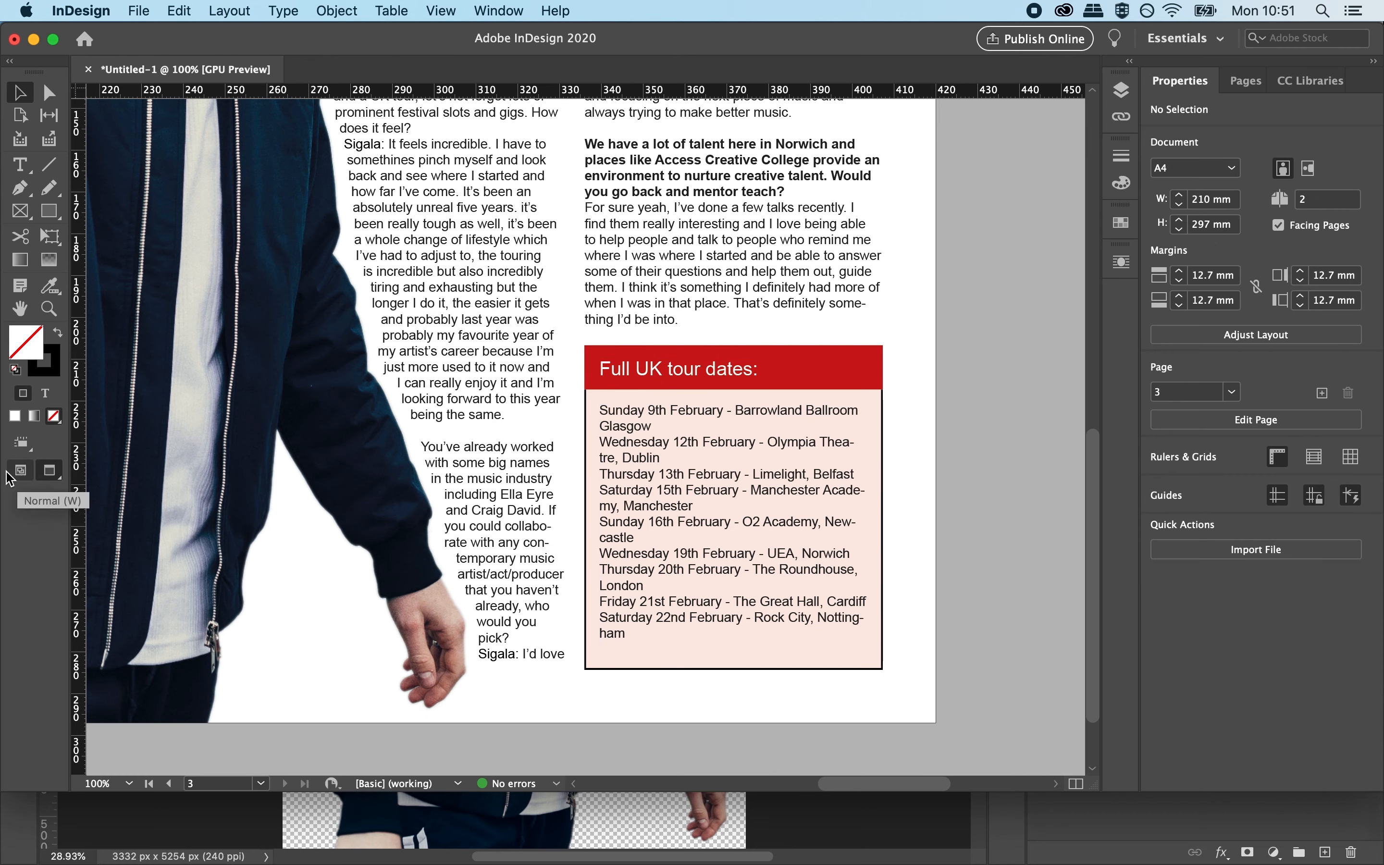
left_click(20, 472)
Copy "I love my home crowd and I love Norwich and everytime I go back, it just feels like home for me" from the UEA answer.
key("super+0")
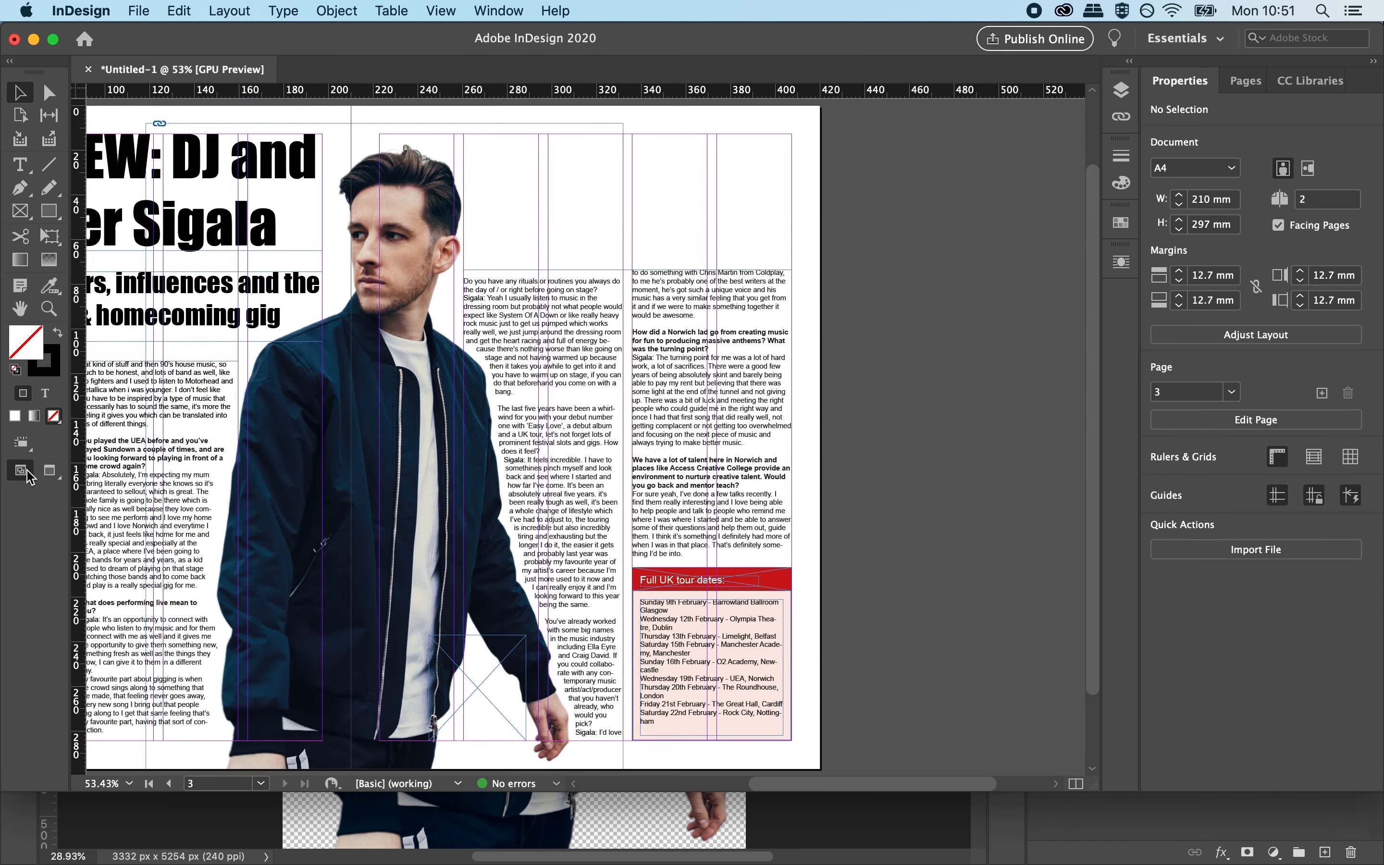
left_click(23, 310)
left_click_drag(283, 431, 429, 456)
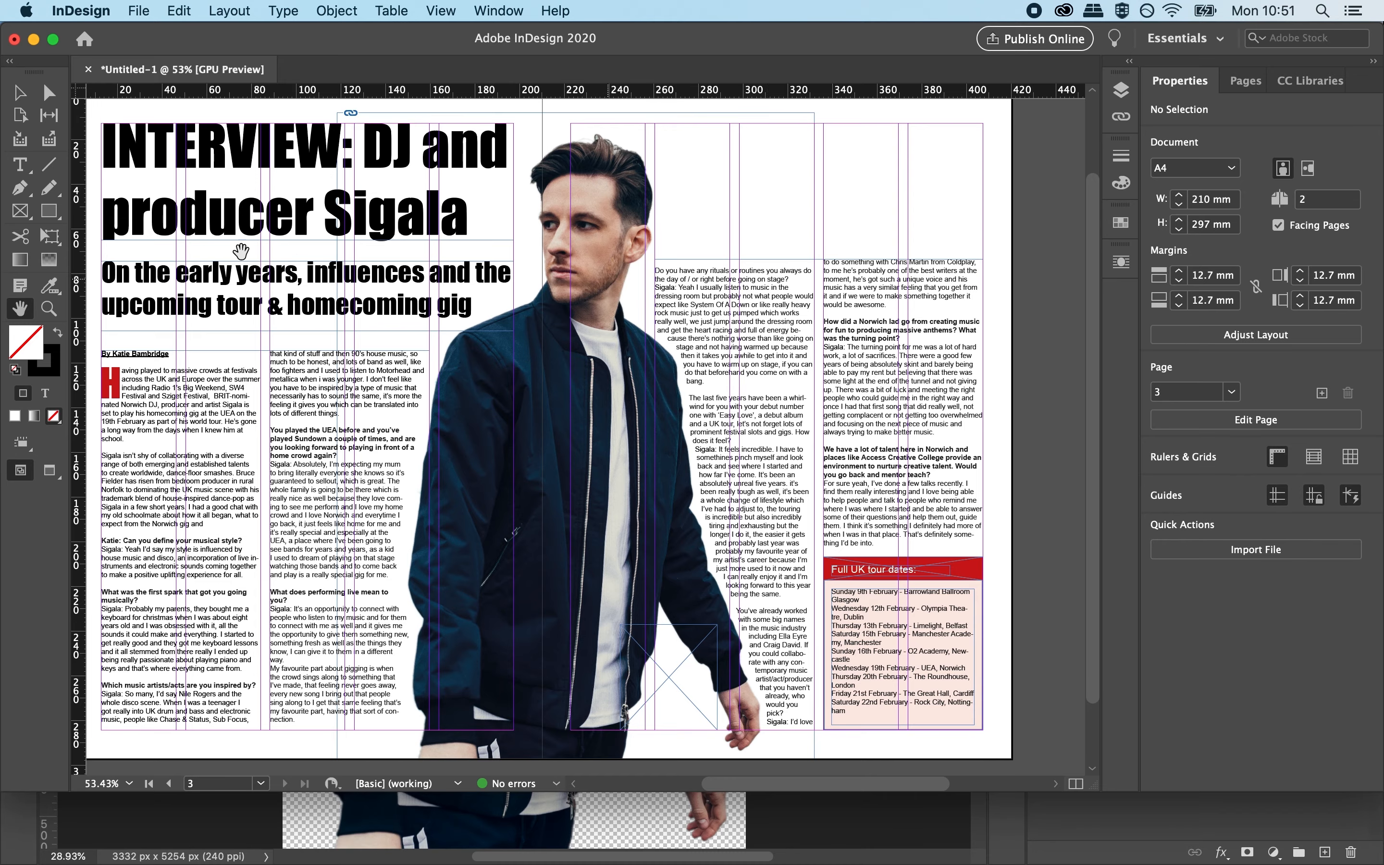
left_click(21, 93)
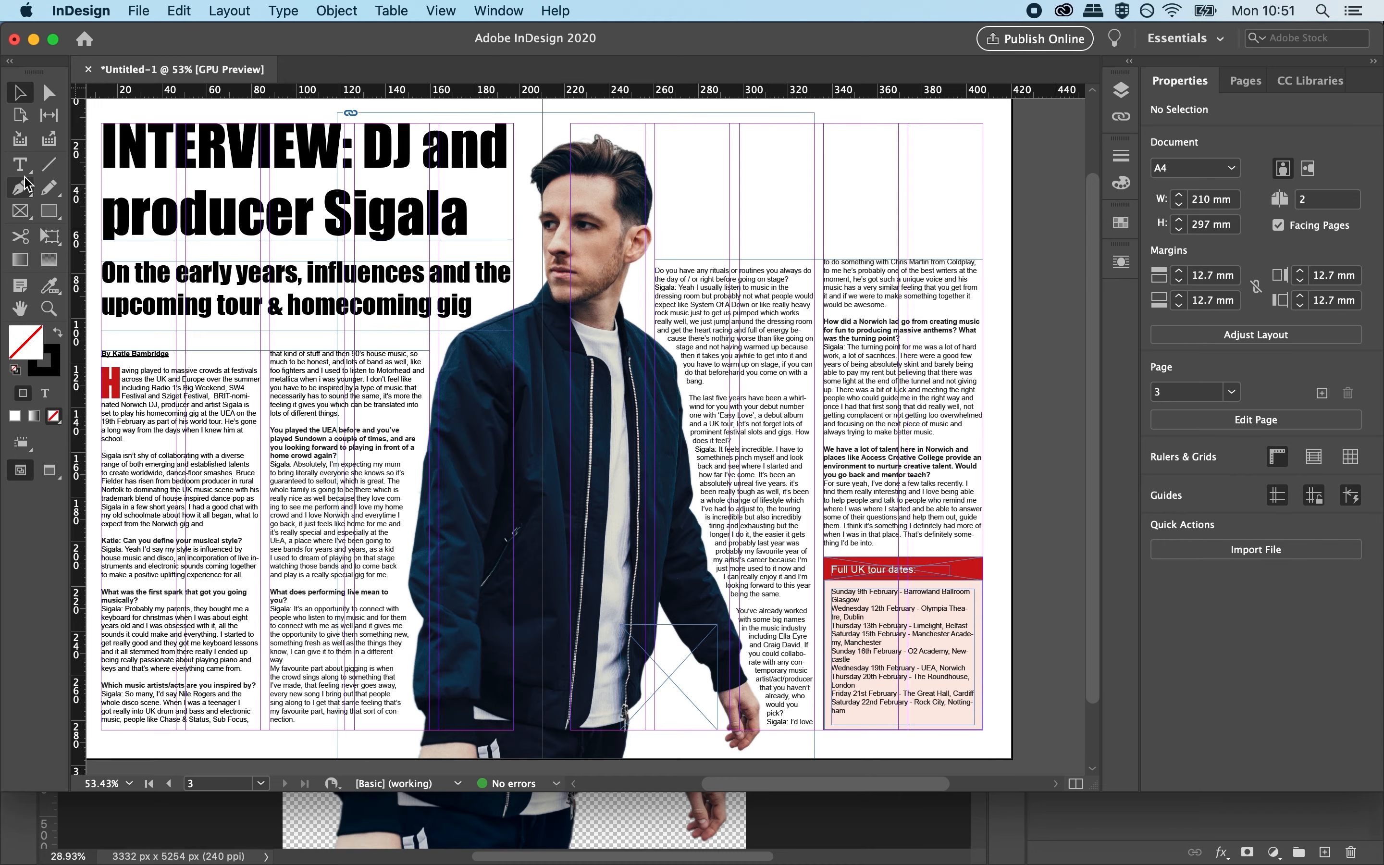
left_click(48, 309)
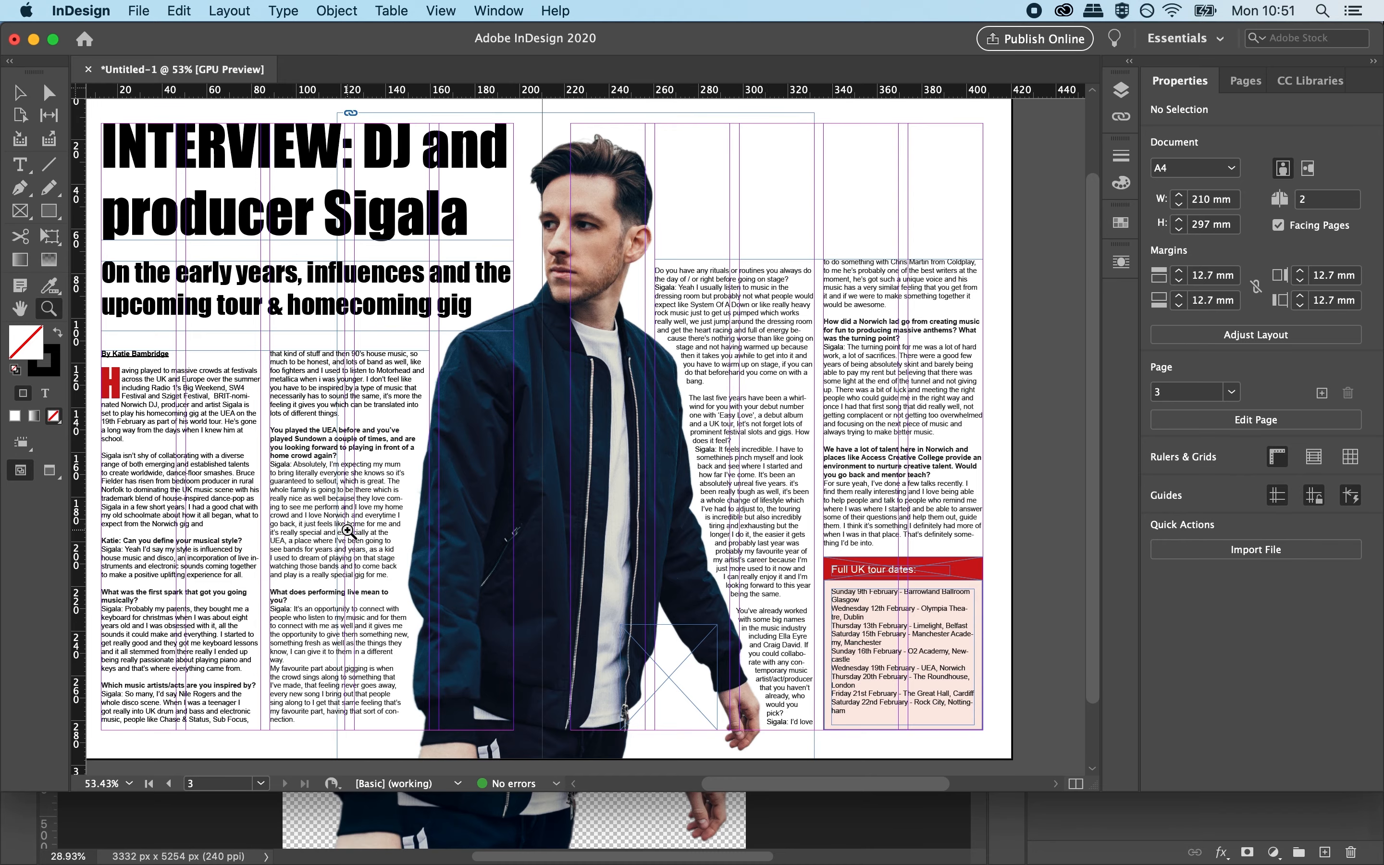
left_click(348, 531)
left_click(22, 164)
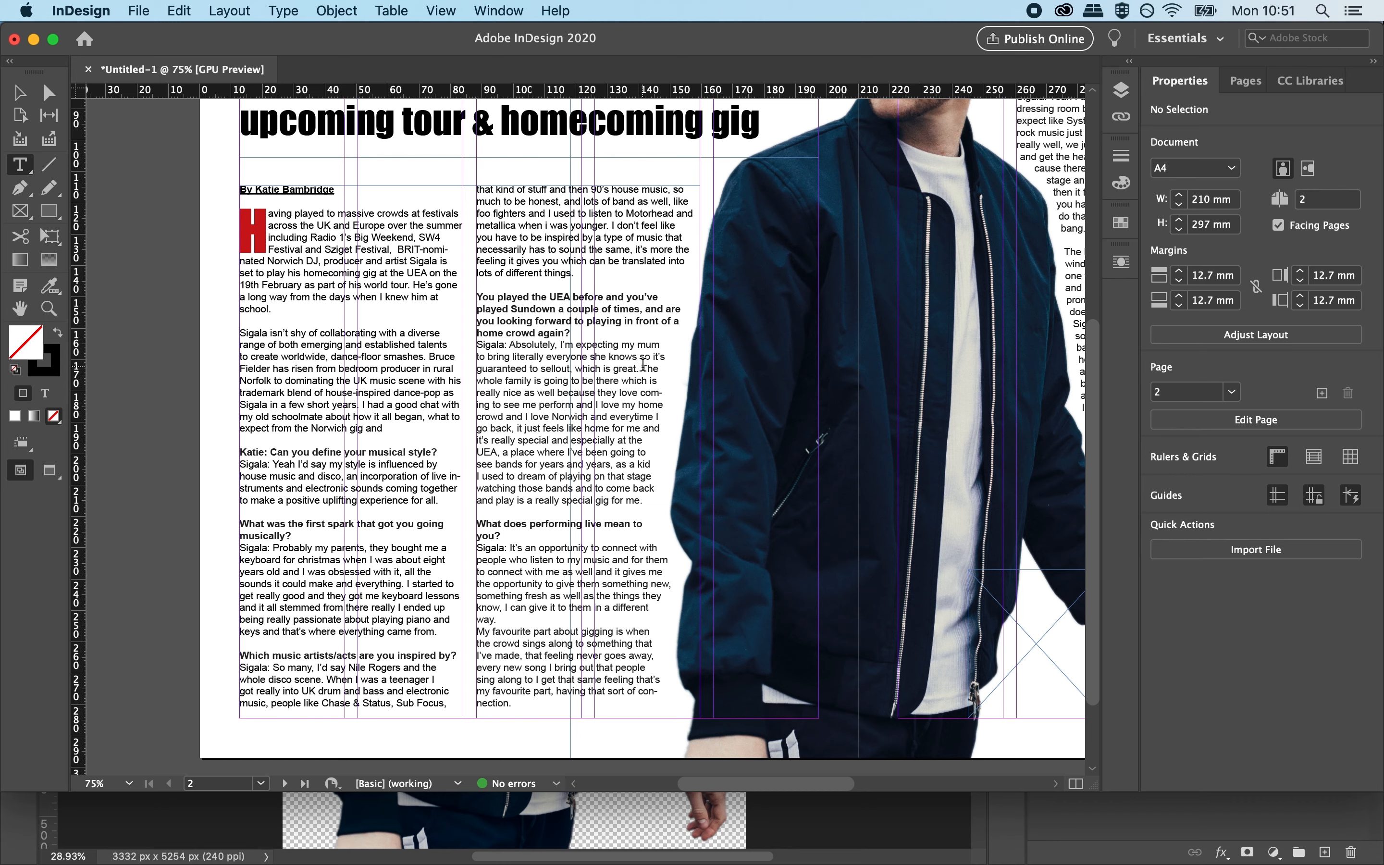
left_click(644, 366)
mouse_move(641, 368)
left_mouse_down()
mouse_move(606, 418)
mouse_move(585, 417)
left_mouse_up()
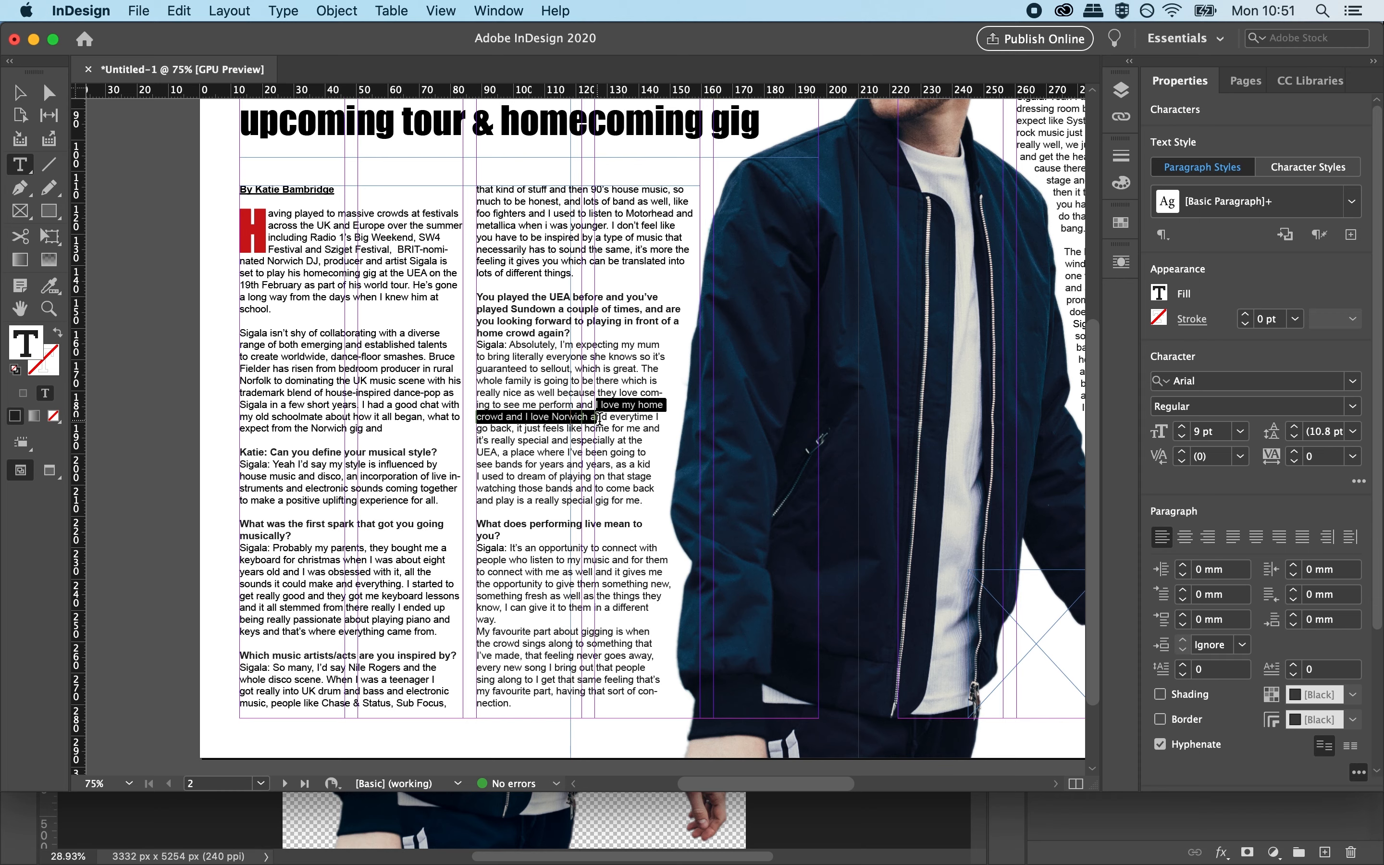
left_click_drag(602, 423, 601, 426)
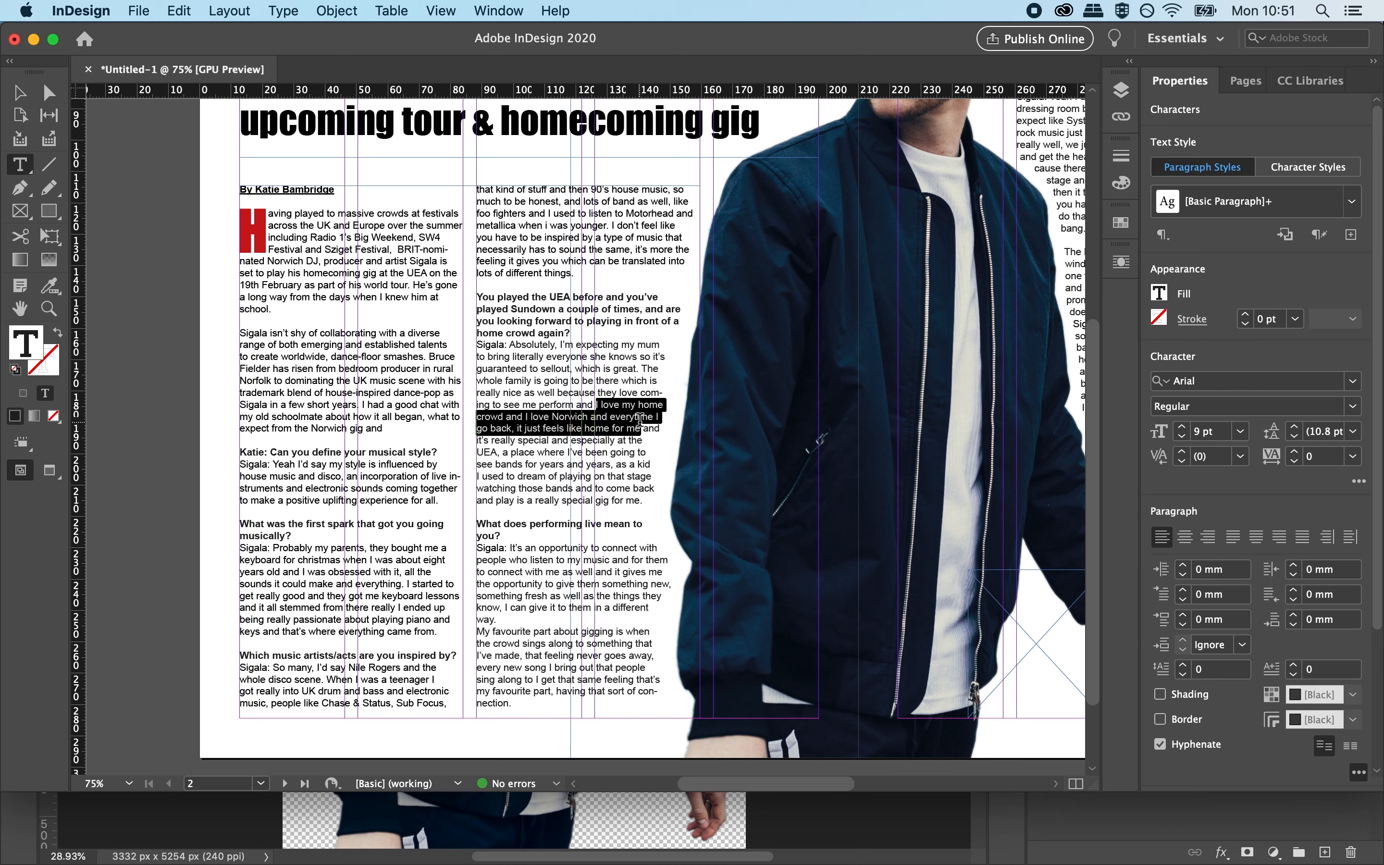
left_click_drag(640, 420, 640, 420)
Paste the quote as a separate text frame above the column beside the head and size it to about 71.3 × 32.9 mm.
left_click(21, 309)
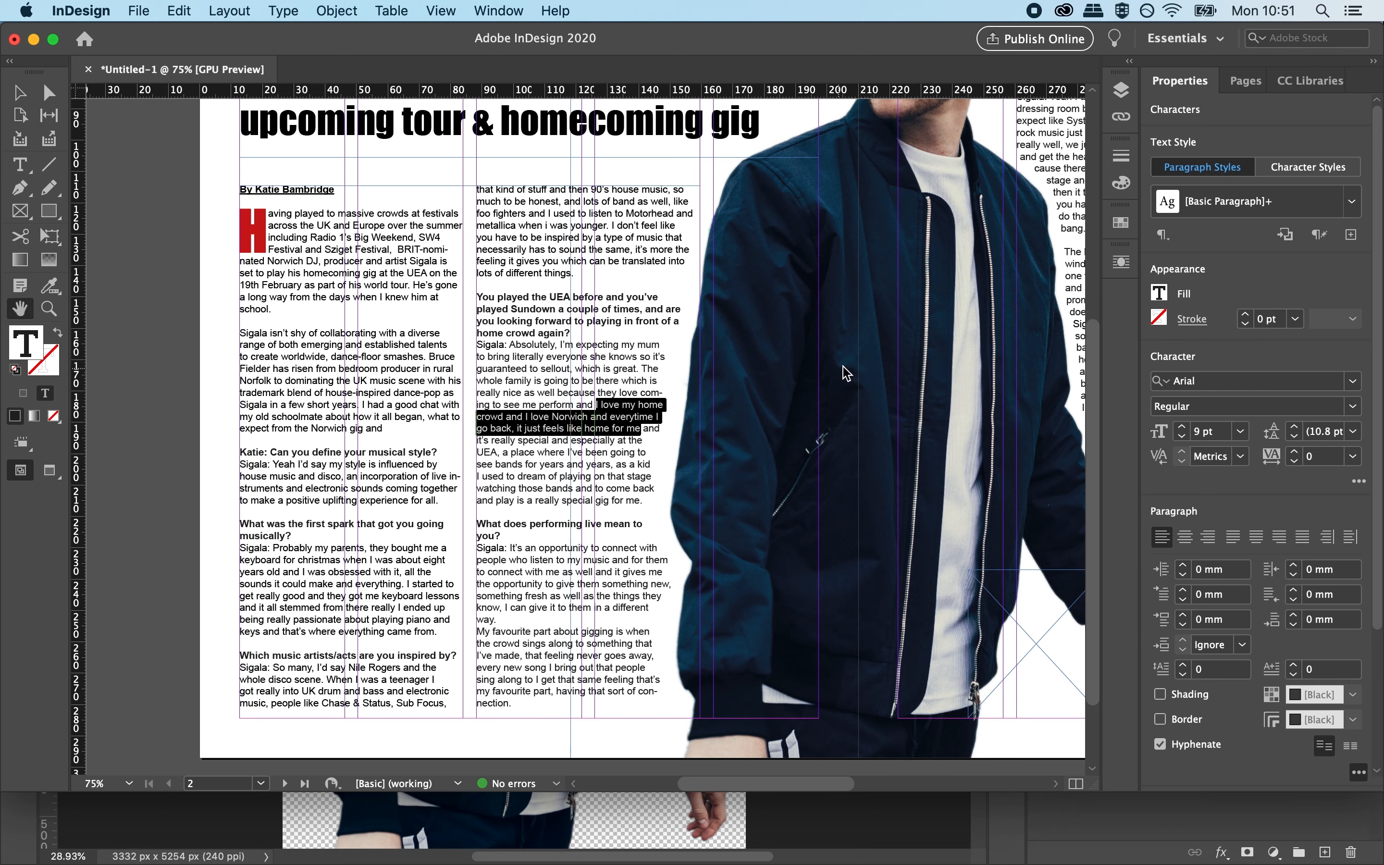
left_click_drag(855, 277, 297, 614)
key("v")
key("ctrl+v")
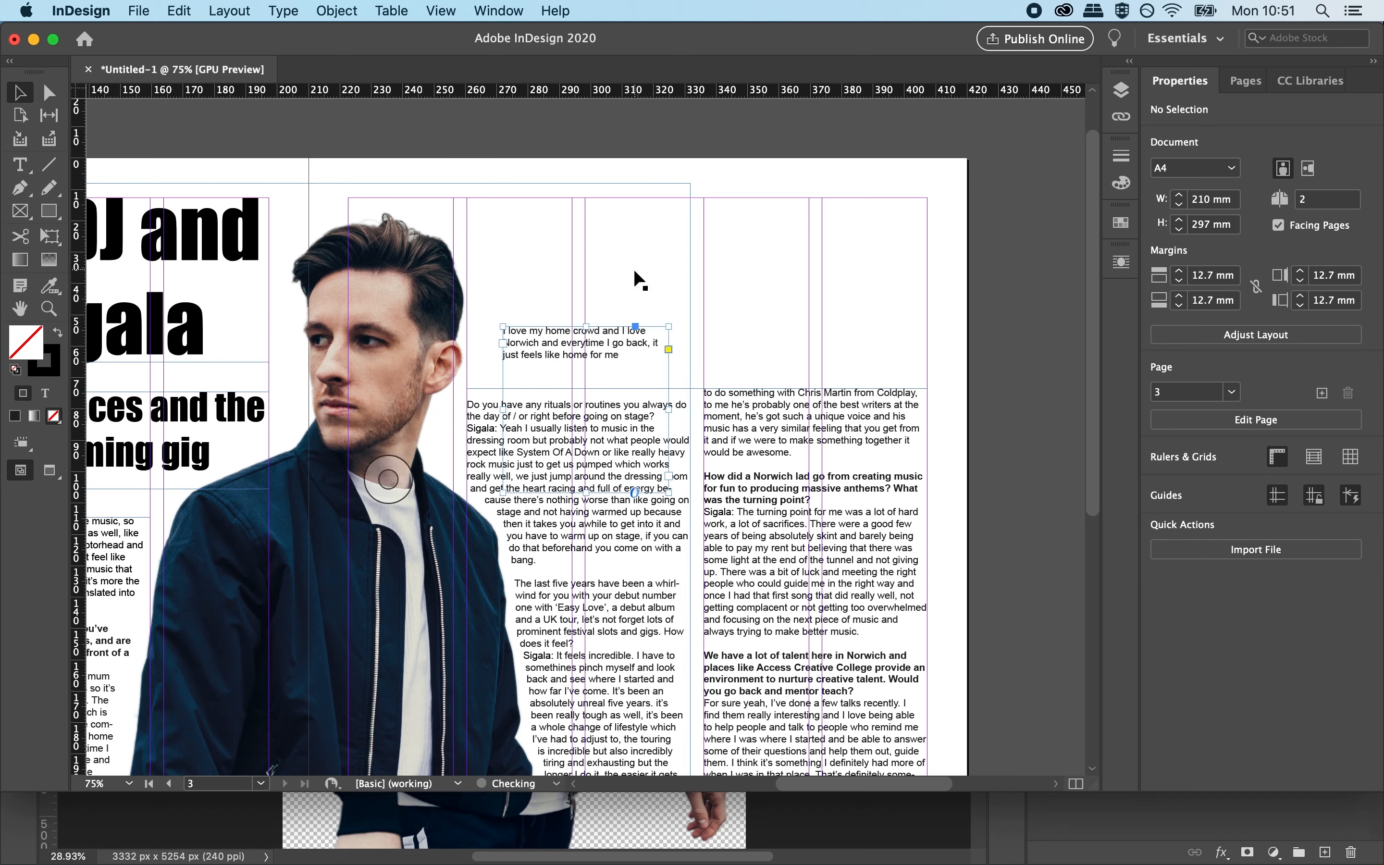
left_click_drag(560, 348, 529, 277)
left_click_drag(633, 418, 690, 356)
Enlarge the pull quote text to 17 pt.
double_click(548, 265)
key("ctrl+a")
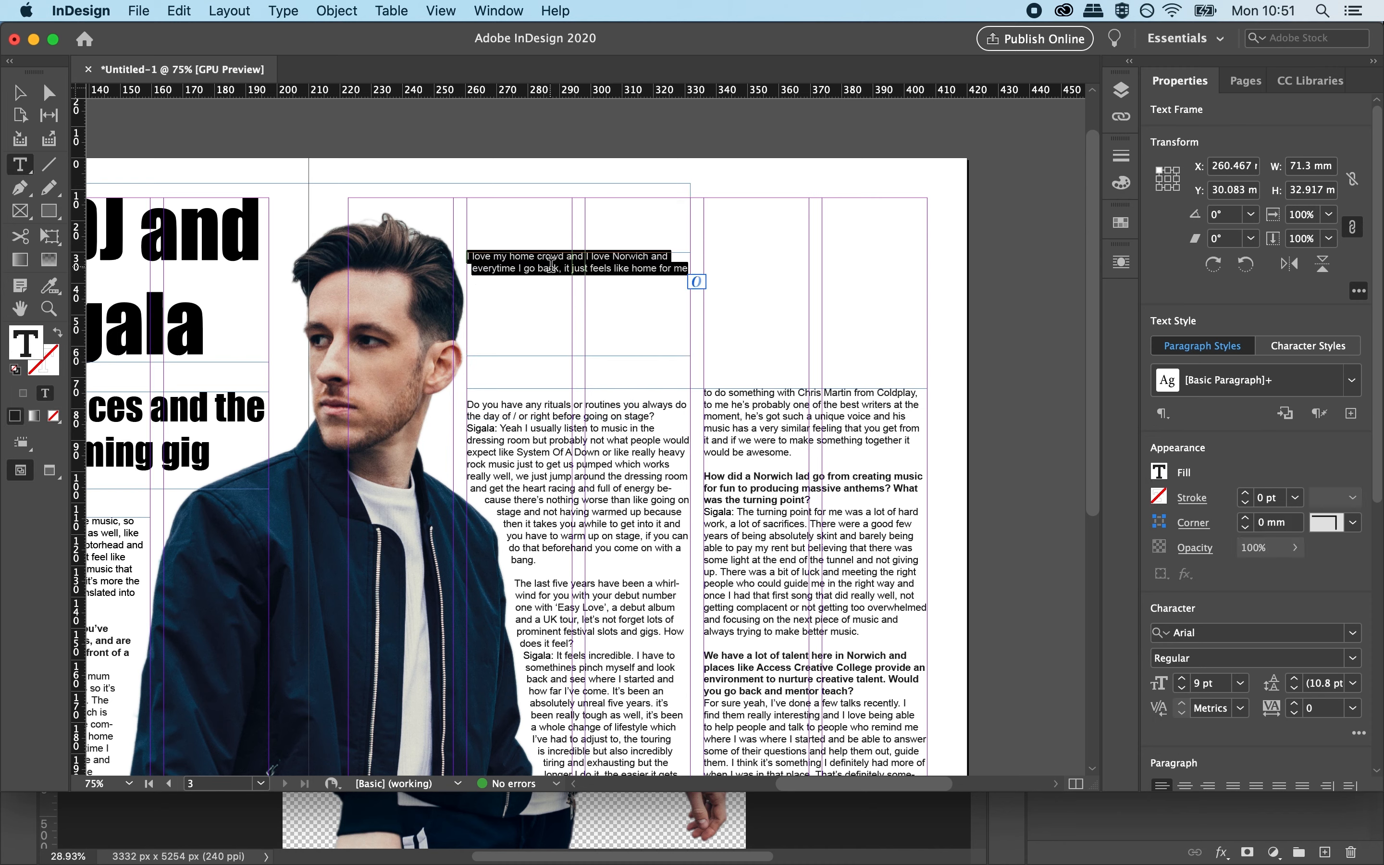
key("super+shift+period")
key("super+shift+period")
key("super+shift+period")
key("super+shift+period")
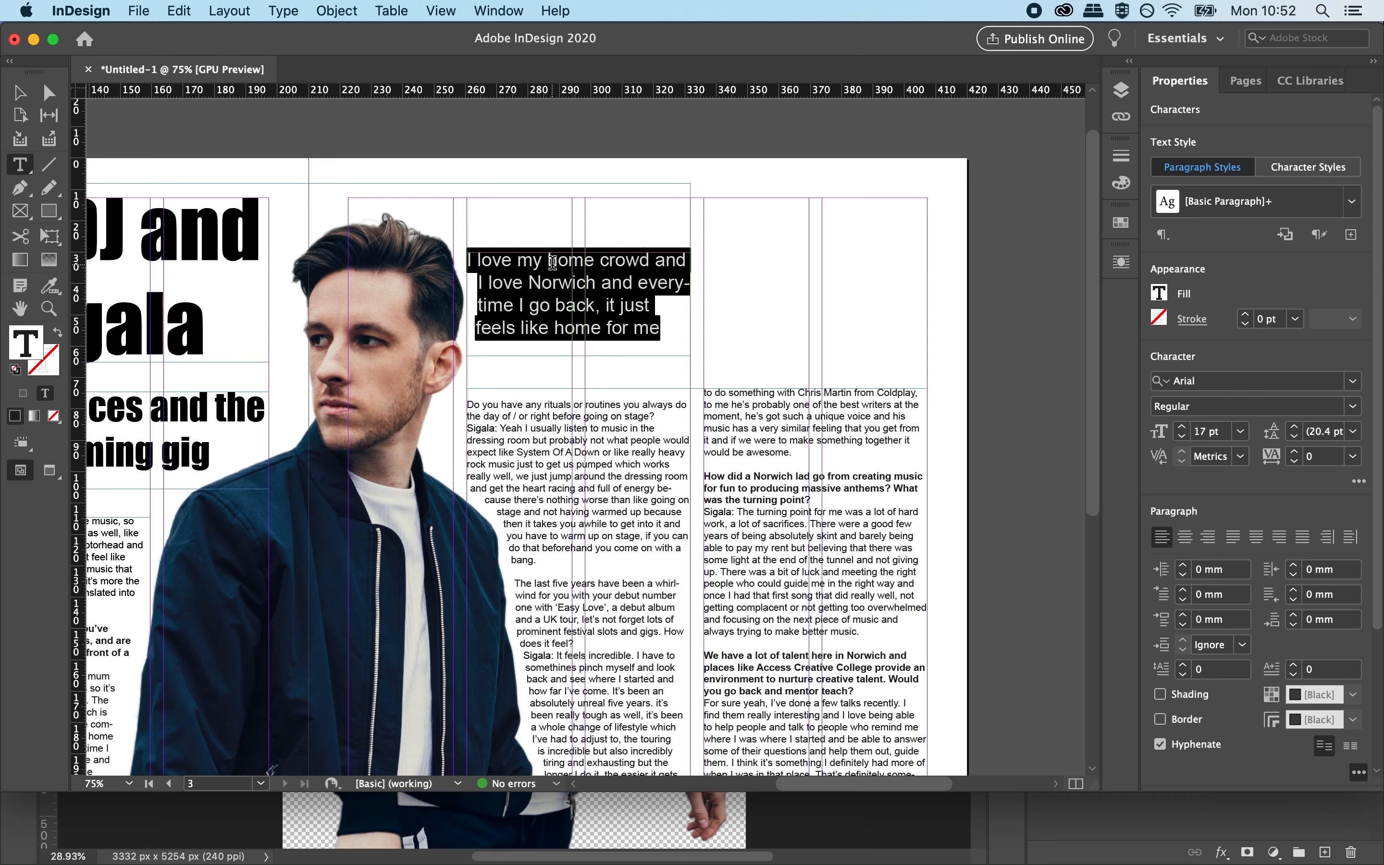
left_click(568, 292)
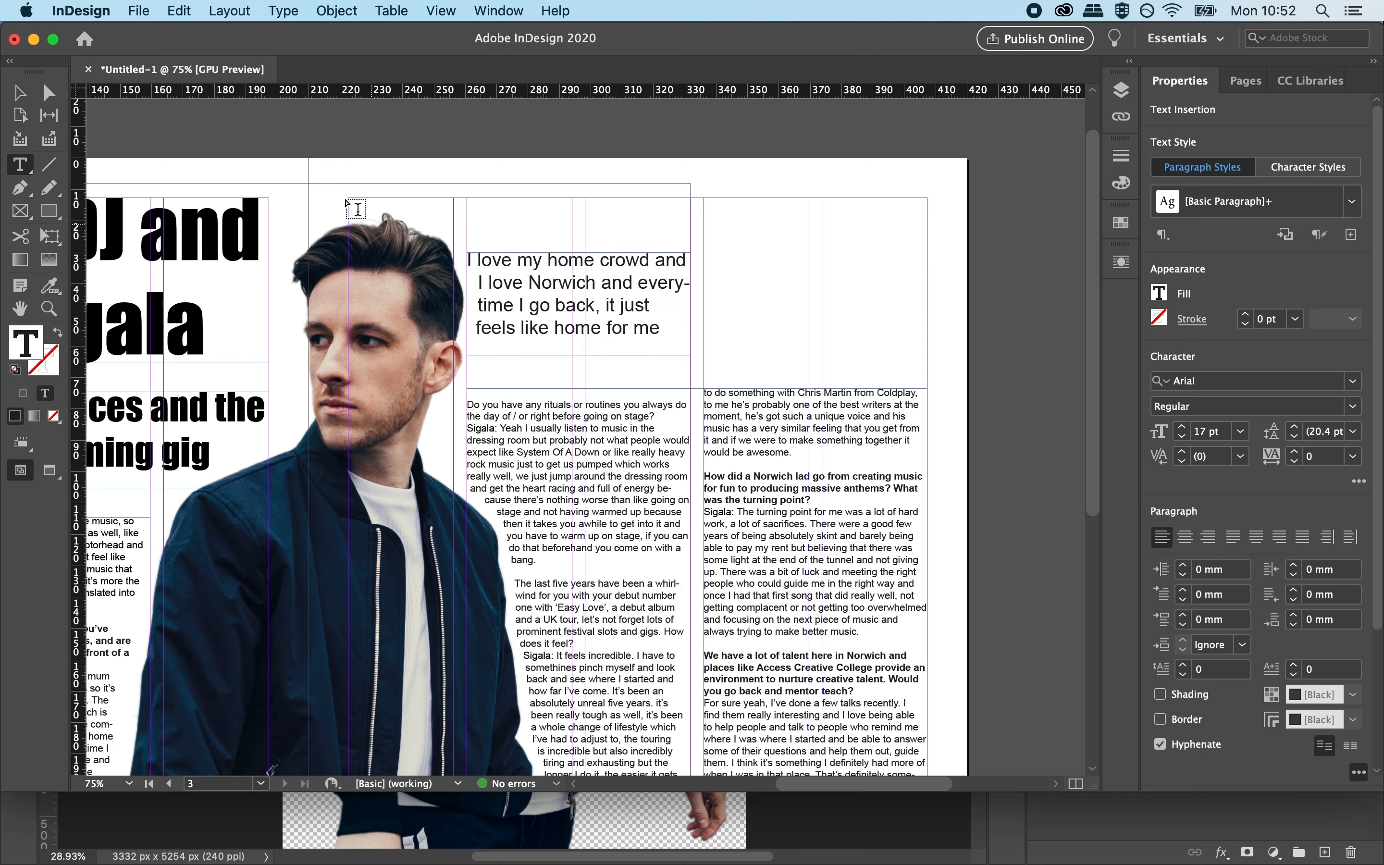
left_click(19, 92)
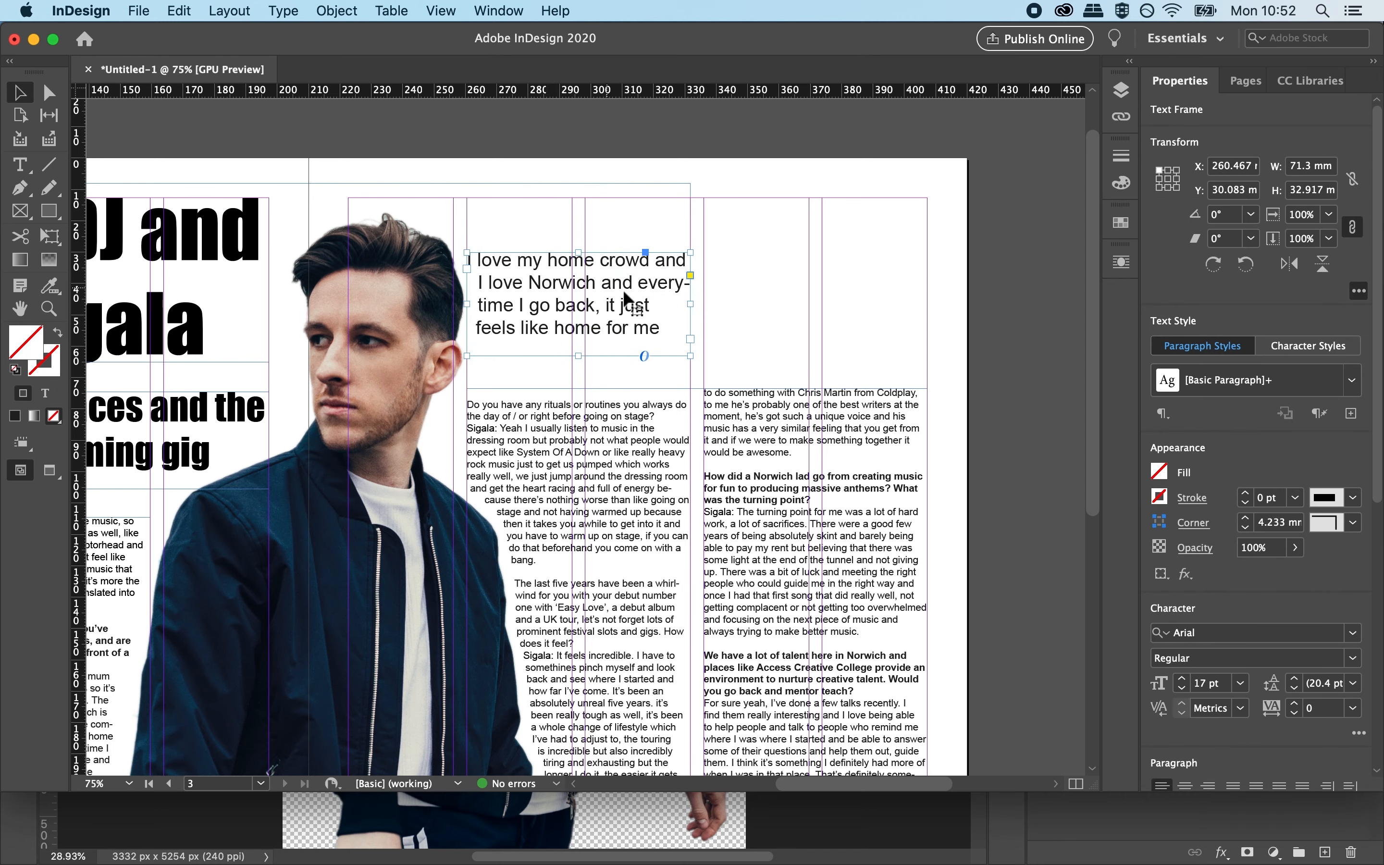
Draw a small text frame in the blank area above the last column, enter an opening single quotation mark and set it in Arial.
left_click(25, 171)
left_click_drag(785, 217, 846, 288)
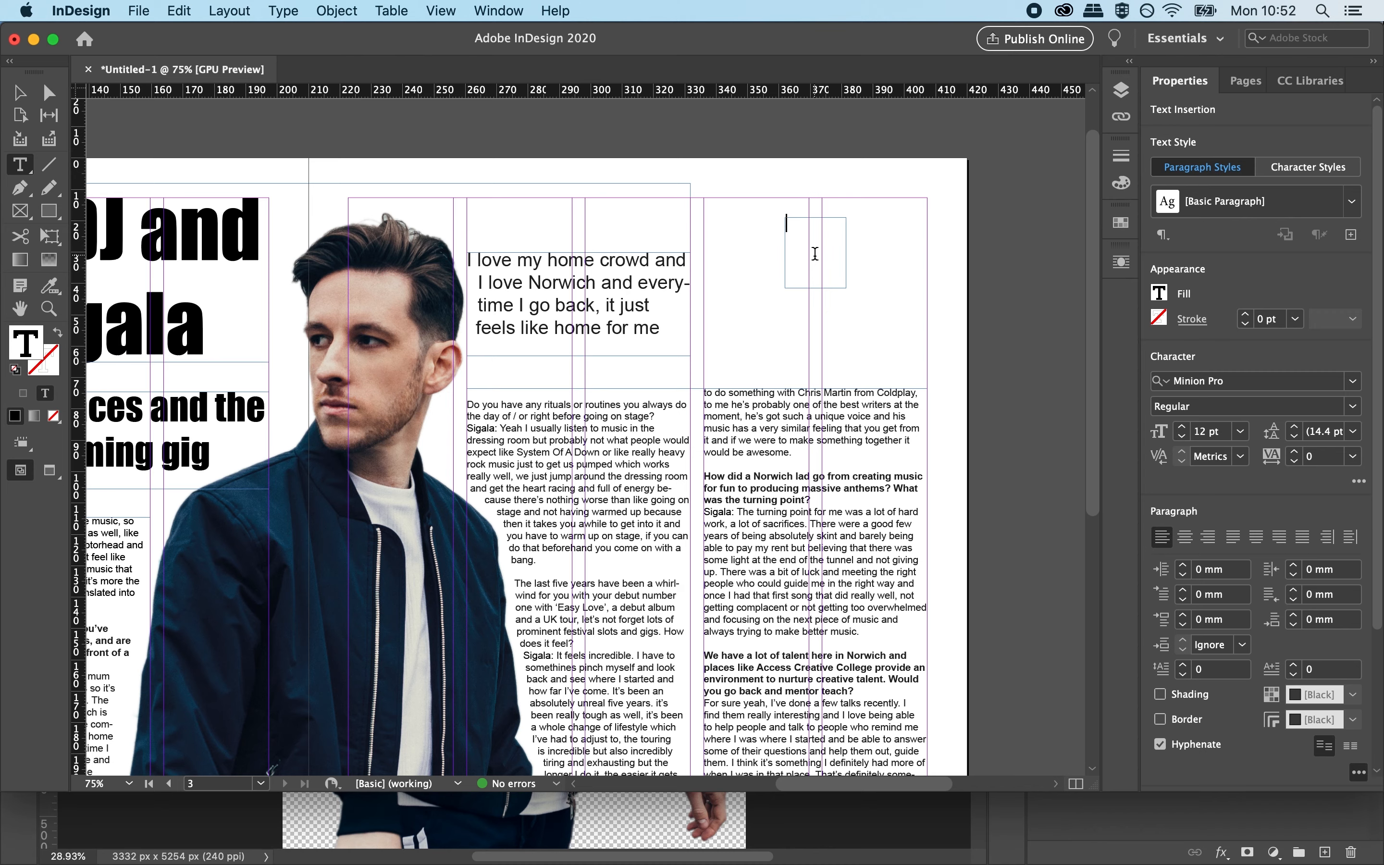
left_click_drag(790, 225, 782, 229)
left_click(1353, 381)
scroll(1075, 525, "down", 3)
scroll(1072, 529, "up", 10)
scroll(1073, 529, "up", 10)
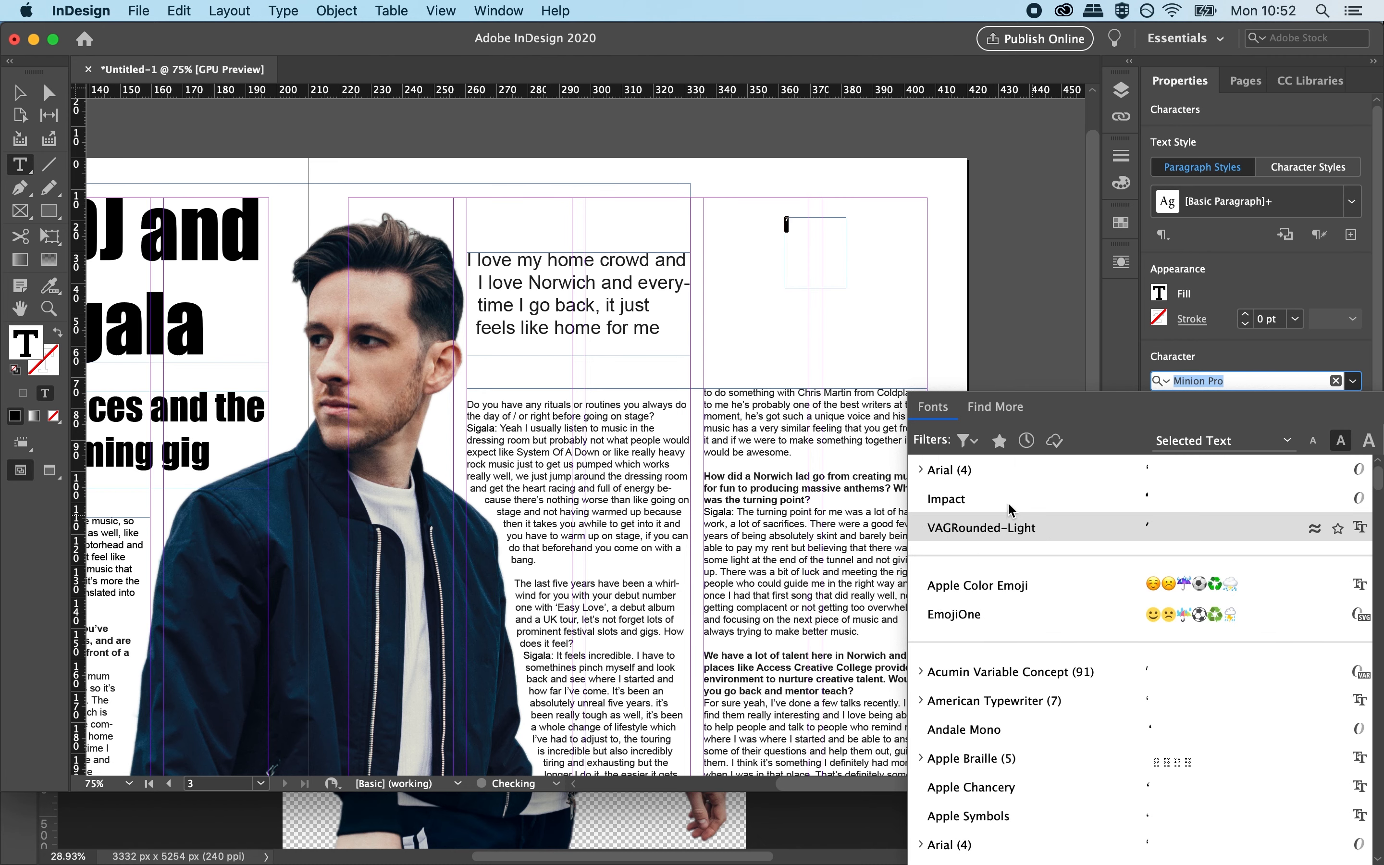
left_click(995, 469)
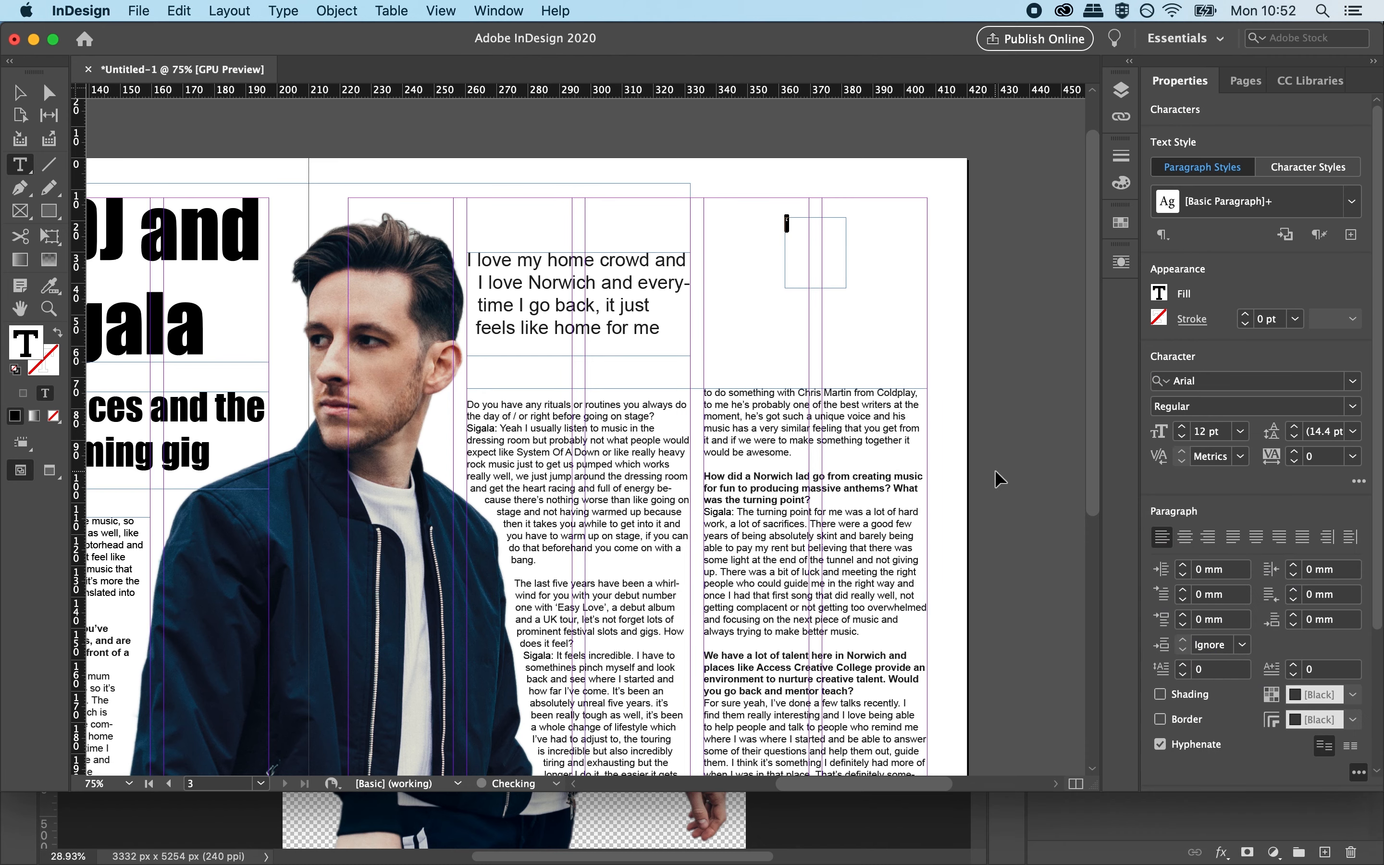
Enlarge the quotation mark to 96 pt.
key("super+shift+period")
key("super+shift+period")
key("super+shift+period")
key("super+shift+period")
key("super+shift+period")
key("super+shift+period")
key("super+shift+period")
key("super+shift+period")
key("super+shift+period")
key("super+shift+period")
key("super+shift+period")
key("super+shift+period")
key("super+shift+period")
key("super+shift+period")
key("super+shift+period")
key("super+shift+period")
key("super+shift+period")
key("super+shift+period")
key("super+shift+period")
key("super+shift+period")
key("super+shift+period")
key("super+shift+period")
key("super+shift+period")
key("super+shift+period")
key("super+shift+period")
key("super+shift+period")
key("super+shift+period")
key("super+shift+period")
key("super+shift+period")
key("super+shift+period")
key("super+shift+period")
key("super+shift+period")
key("super+shift+period")
key("super+shift+period")
key("super+shift+period")
key("super+shift+period")
key("super+shift+period")
key("super+shift+period")
key("super+shift+period")
key("super+shift+period")
left_click(19, 92)
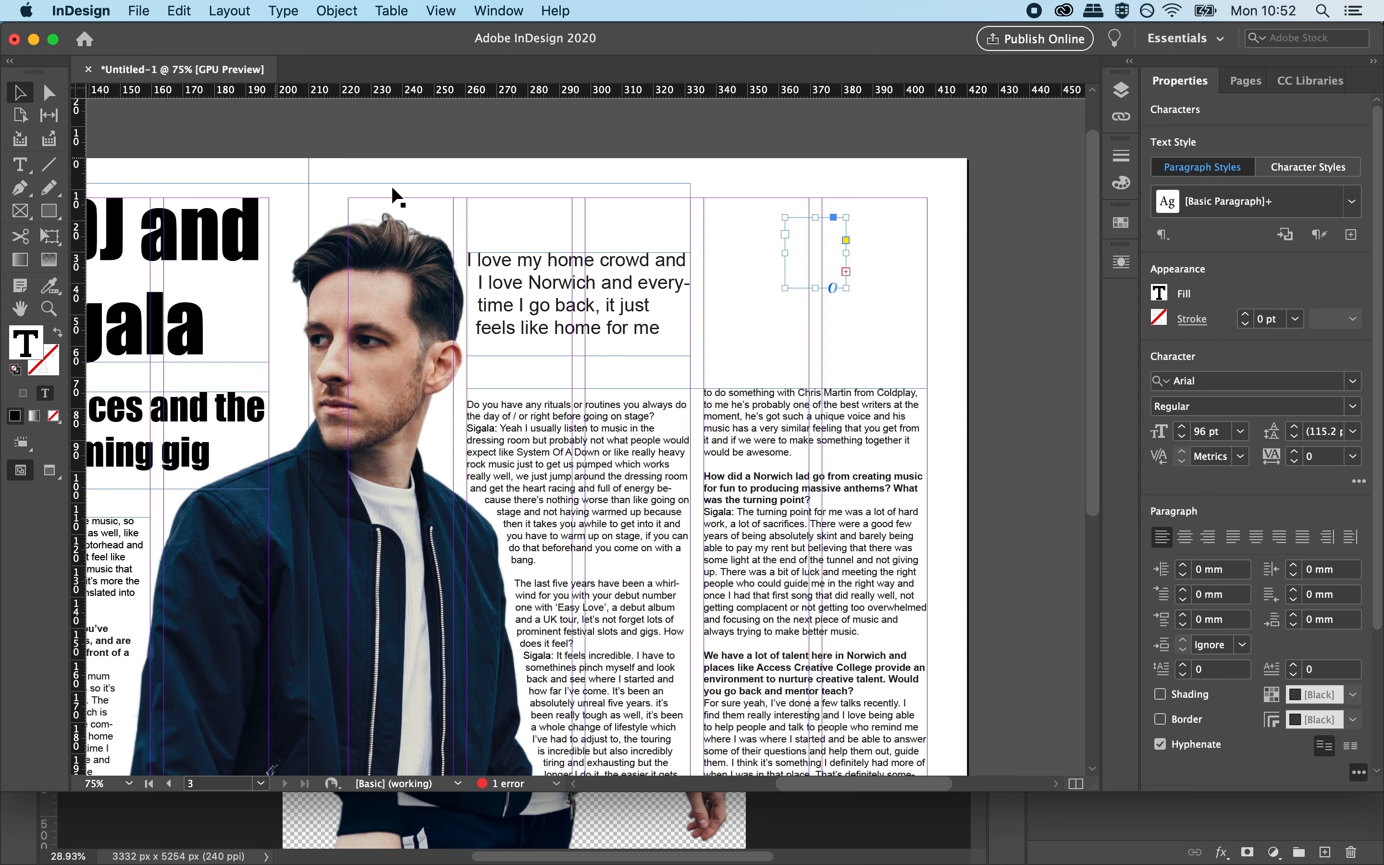
Enlarge the quotation mark's frame to about 50.7 × 52.3 mm and increase the mark to 148 pt.
left_click_drag(848, 291, 946, 384)
triple_click(801, 243)
key("super+shift+period")
key("super+shift+period")
key("super+shift+period")
key("super+shift+period")
key("super+shift+period")
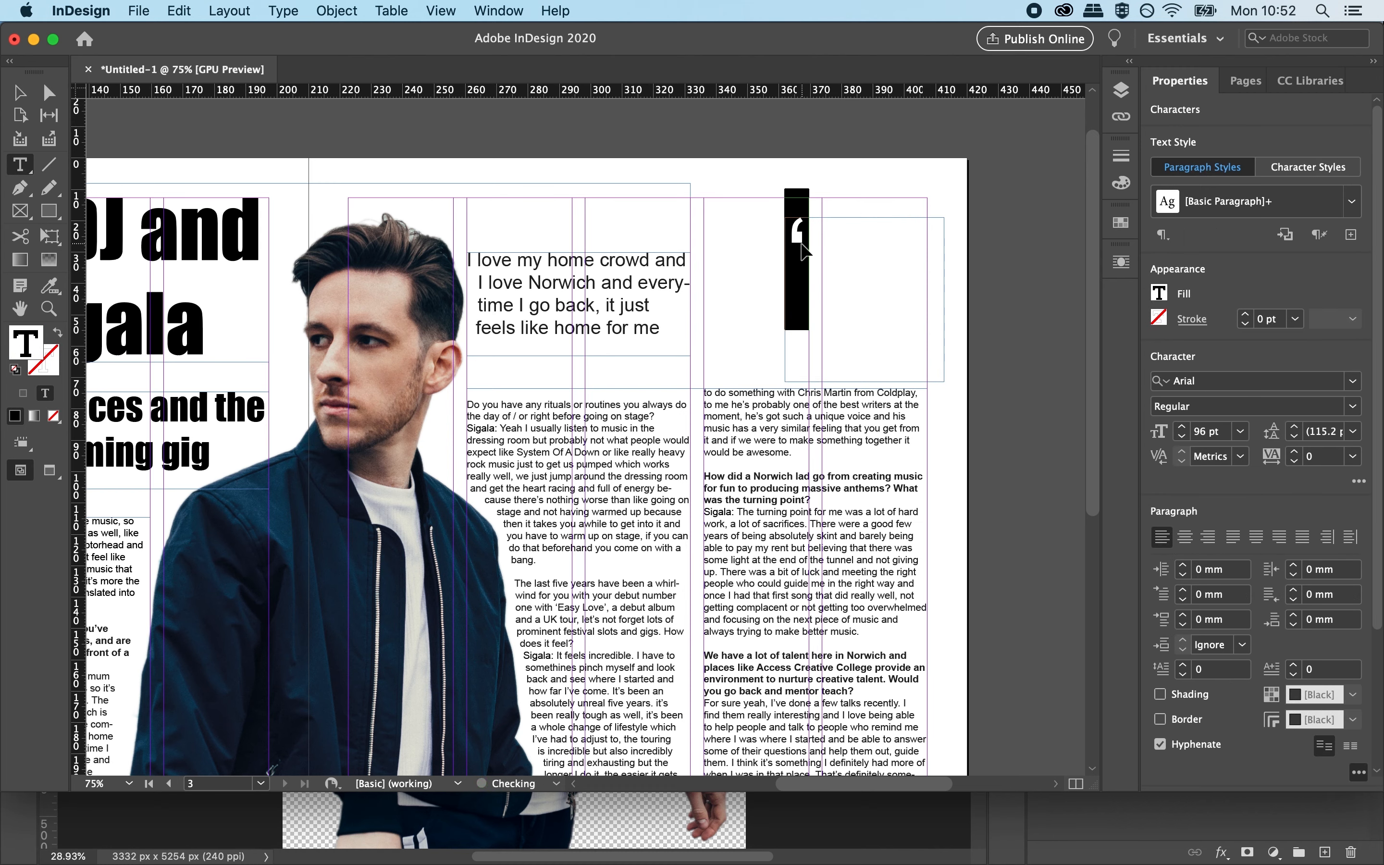
key("super+shift+period")
key("super+shift+period")
key("super+shift+period")
key("super+shift+period")
key("super+shift+period")
key("super+shift+period")
key("super+shift+period")
key("super+shift+period")
key("super+shift+period")
key("super+shift+period")
key("super+shift+period")
key("super+shift+period")
key("super+shift+period")
key("super+shift+period")
key("super+shift+period")
key("super+shift+period")
key("super+shift+period")
key("super+shift+period")
key("super+shift+period")
key("super+shift+period")
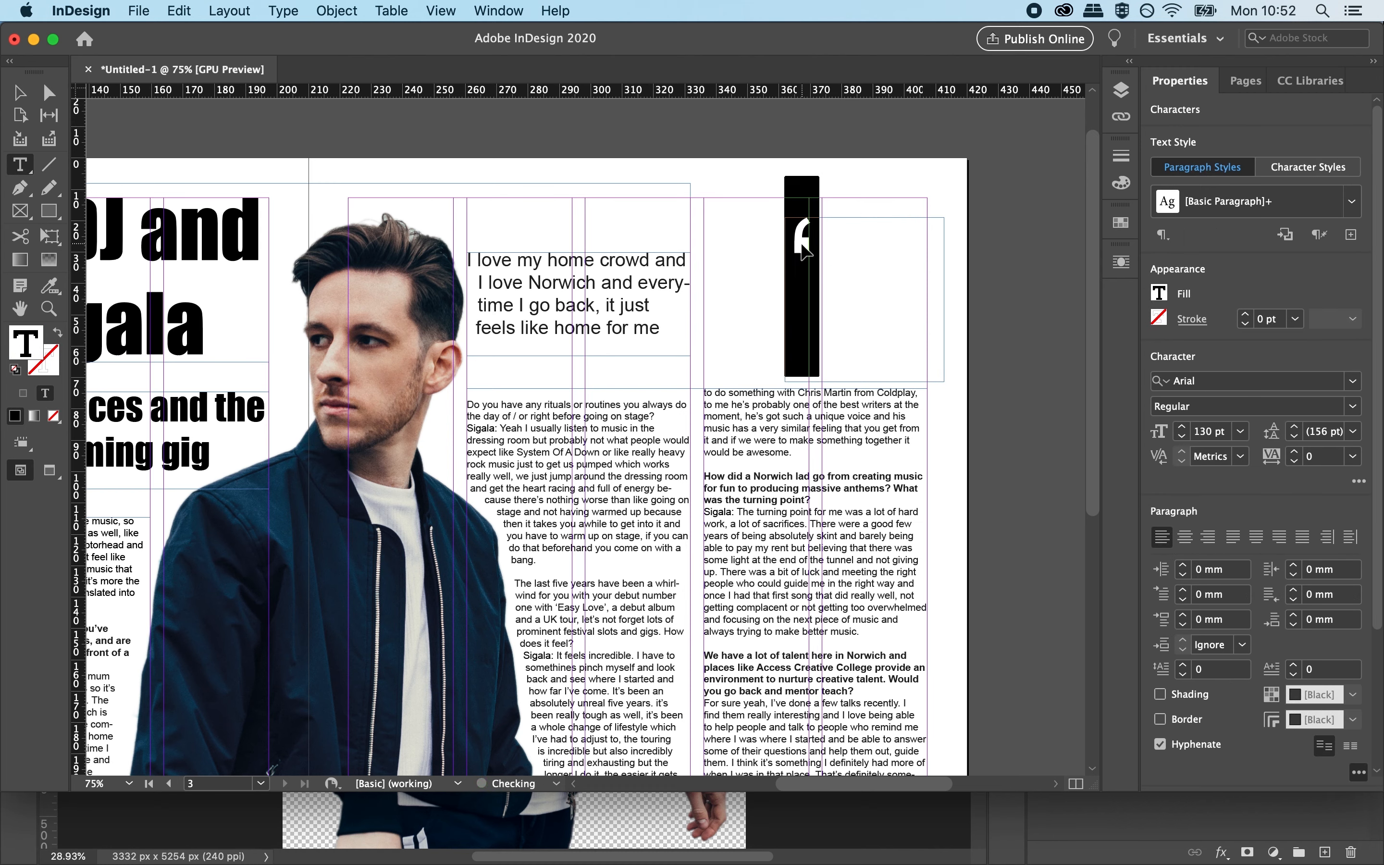
key("super+shift+period")
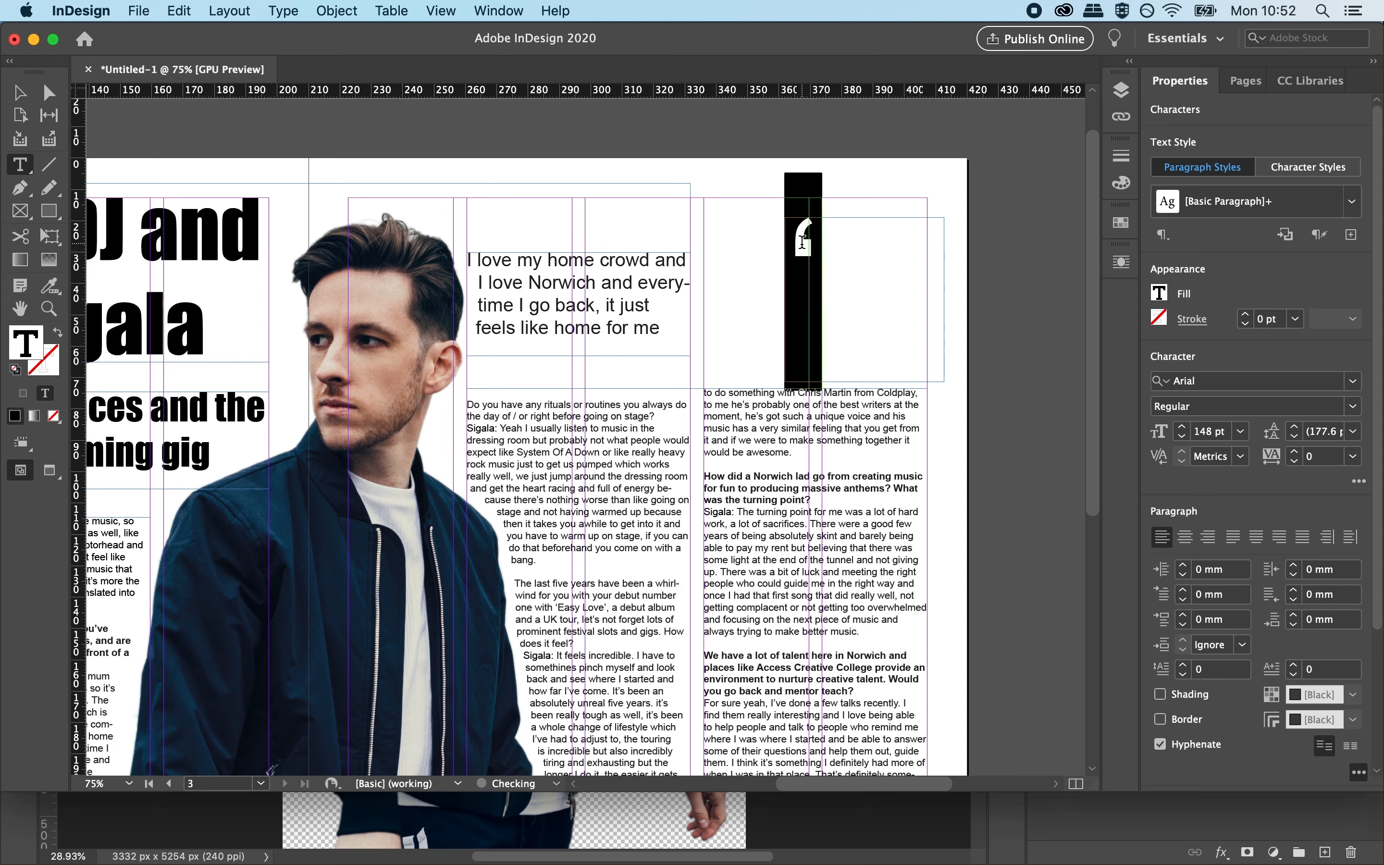
key("Escape")
Convert the quotation mark to outlines and move it to the upper inner corner of the blank area above the last column.
left_click_drag(821, 266, 798, 251)
left_click(286, 13)
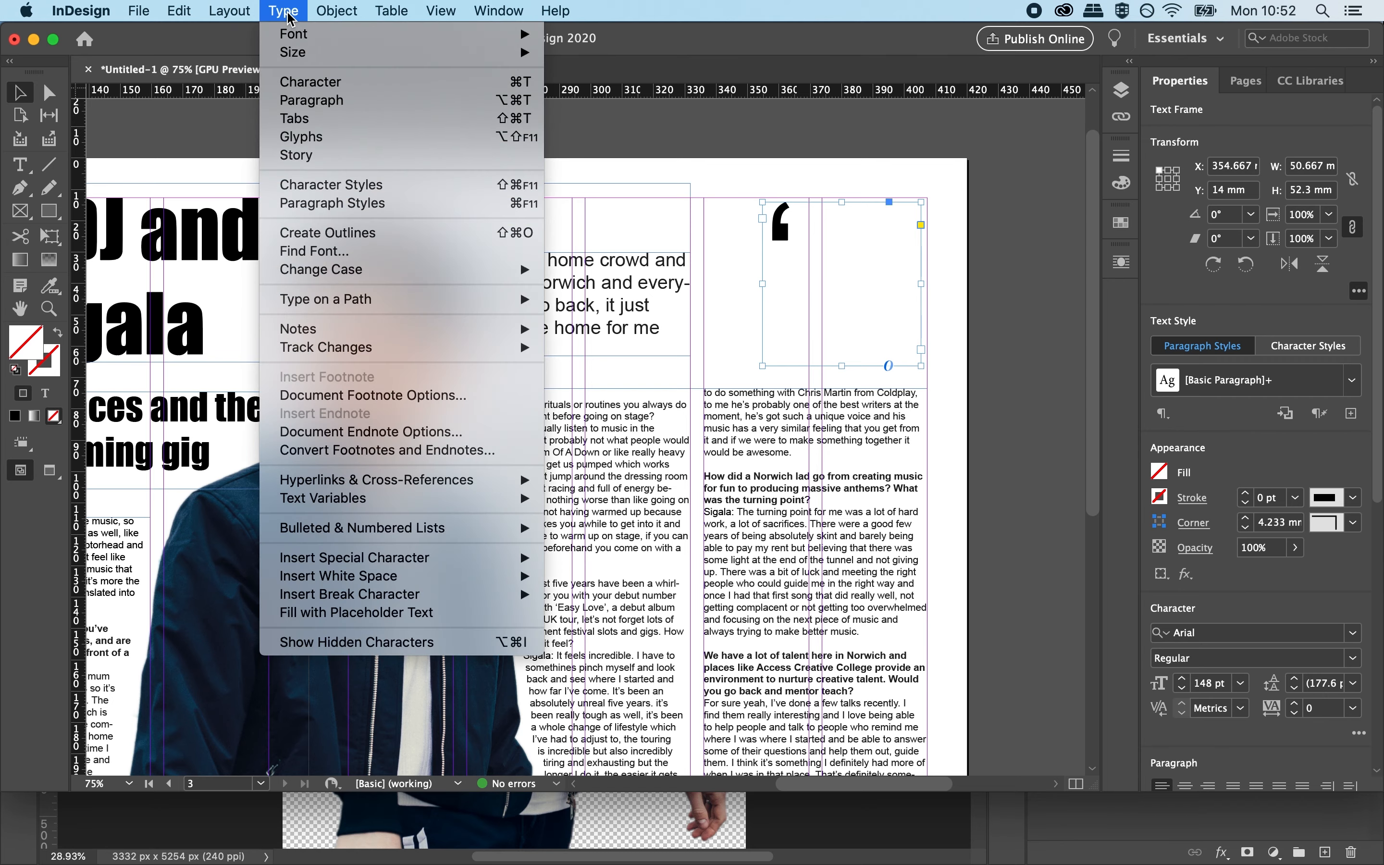
left_click(367, 235)
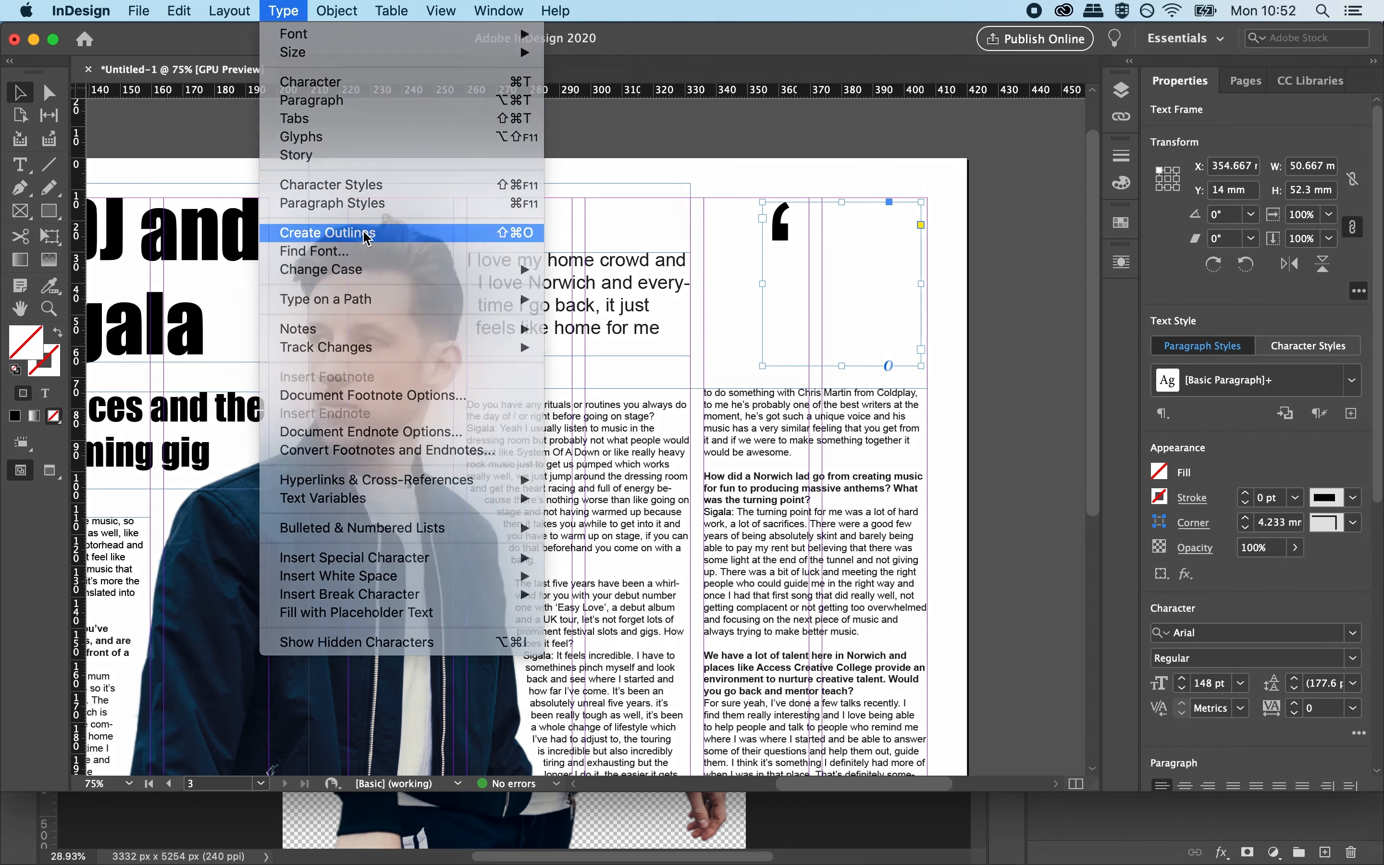
left_click_drag(784, 240, 728, 235)
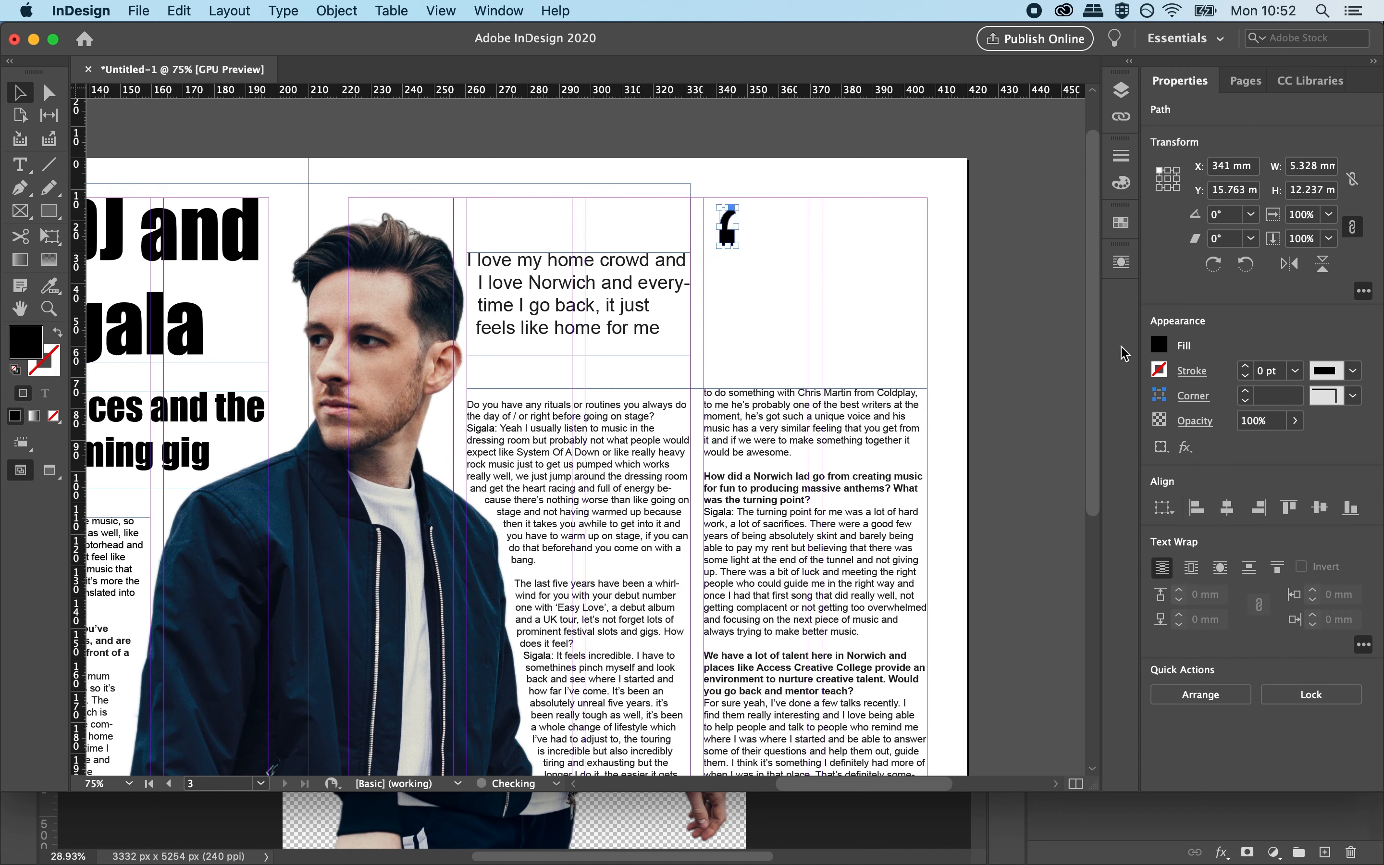
Fill the outlined quotation mark with the red C=15 M=100 swatch and place it at the start of the pull quote.
left_click(1157, 349)
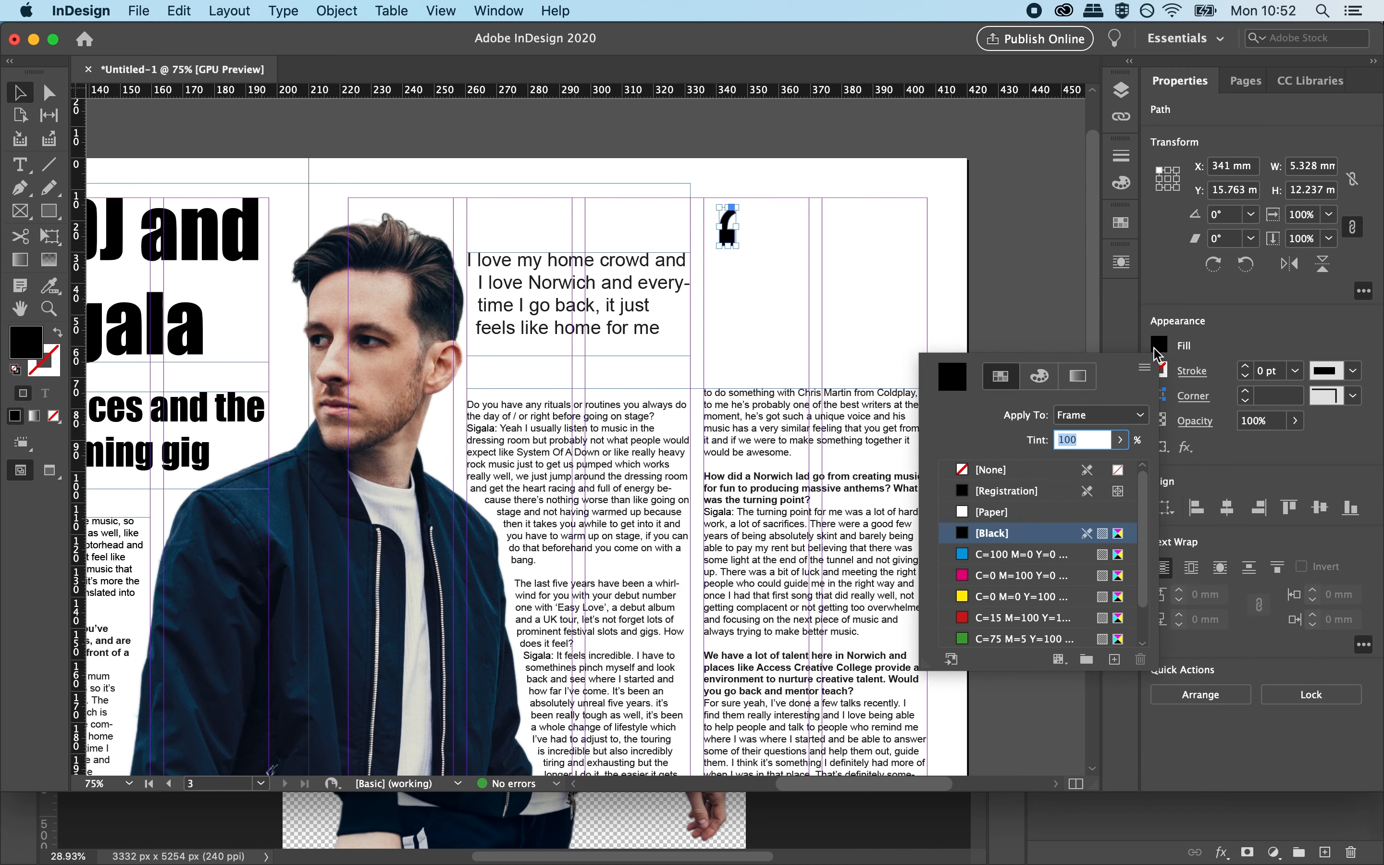
left_click(963, 619)
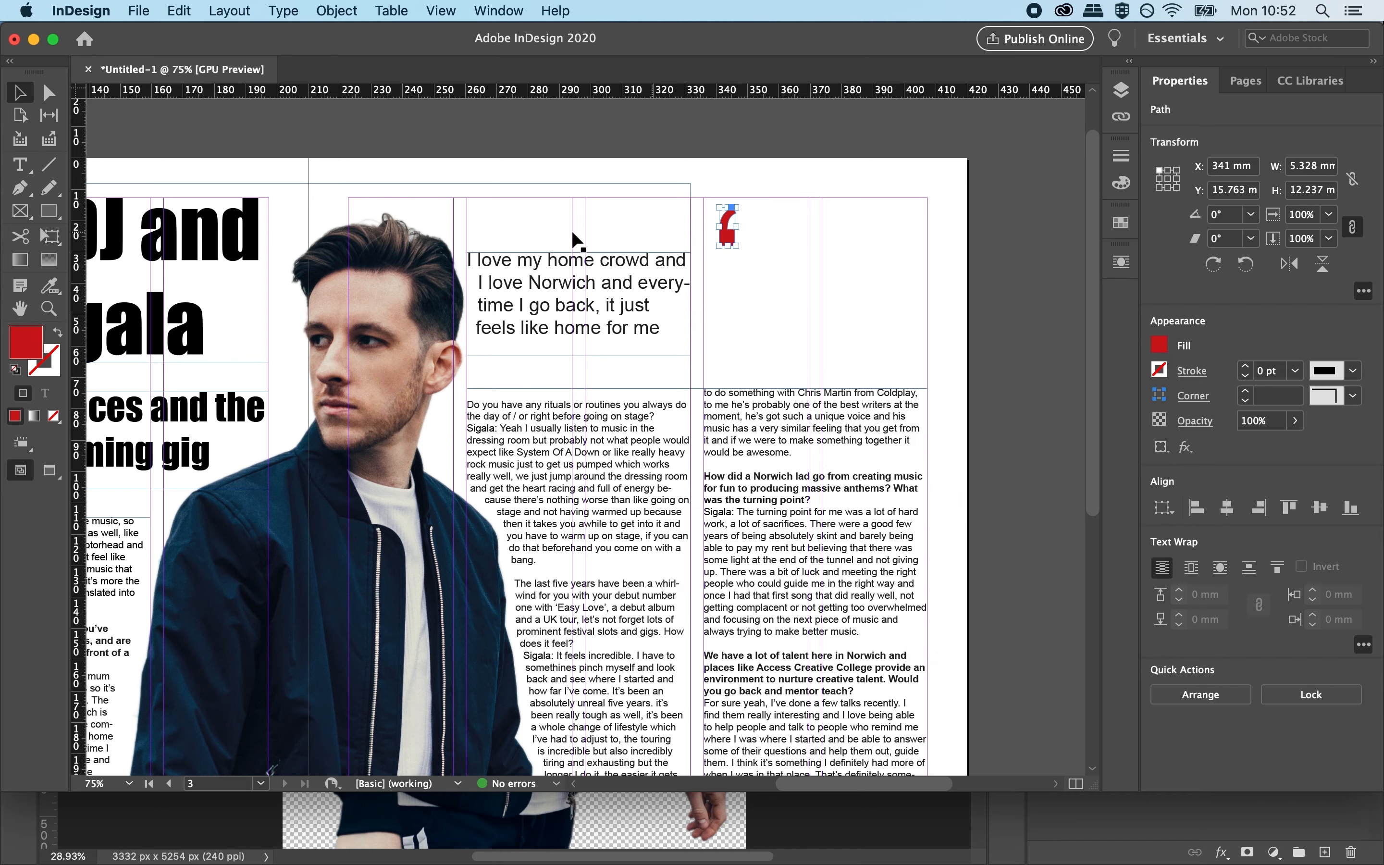
left_click_drag(725, 241, 466, 253)
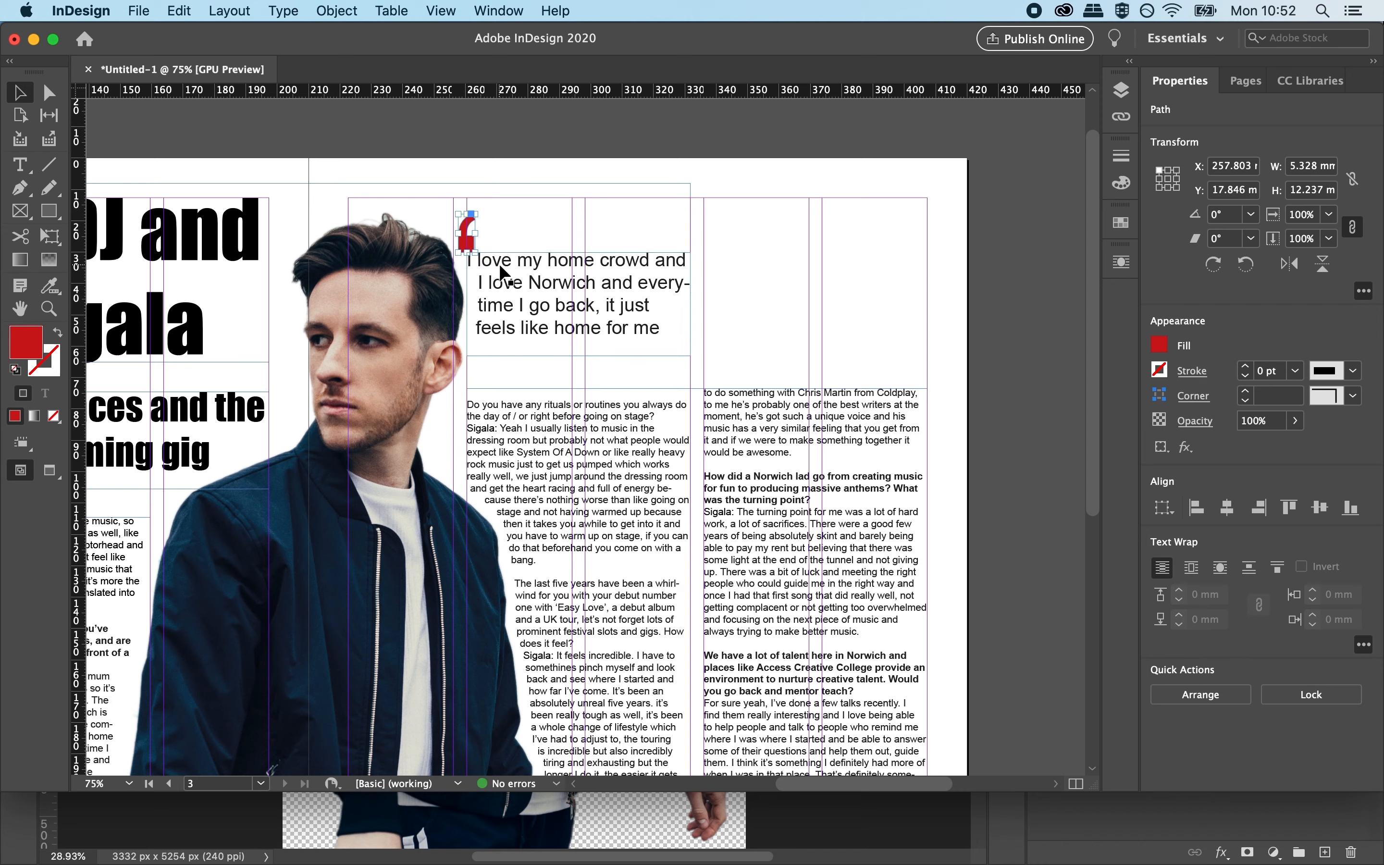
Duplicate the red quotation mark, rotate the copy 180° and place it at the end of the pull quote.
key("super+v")
left_click_drag(598, 410, 686, 345)
left_click(774, 311)
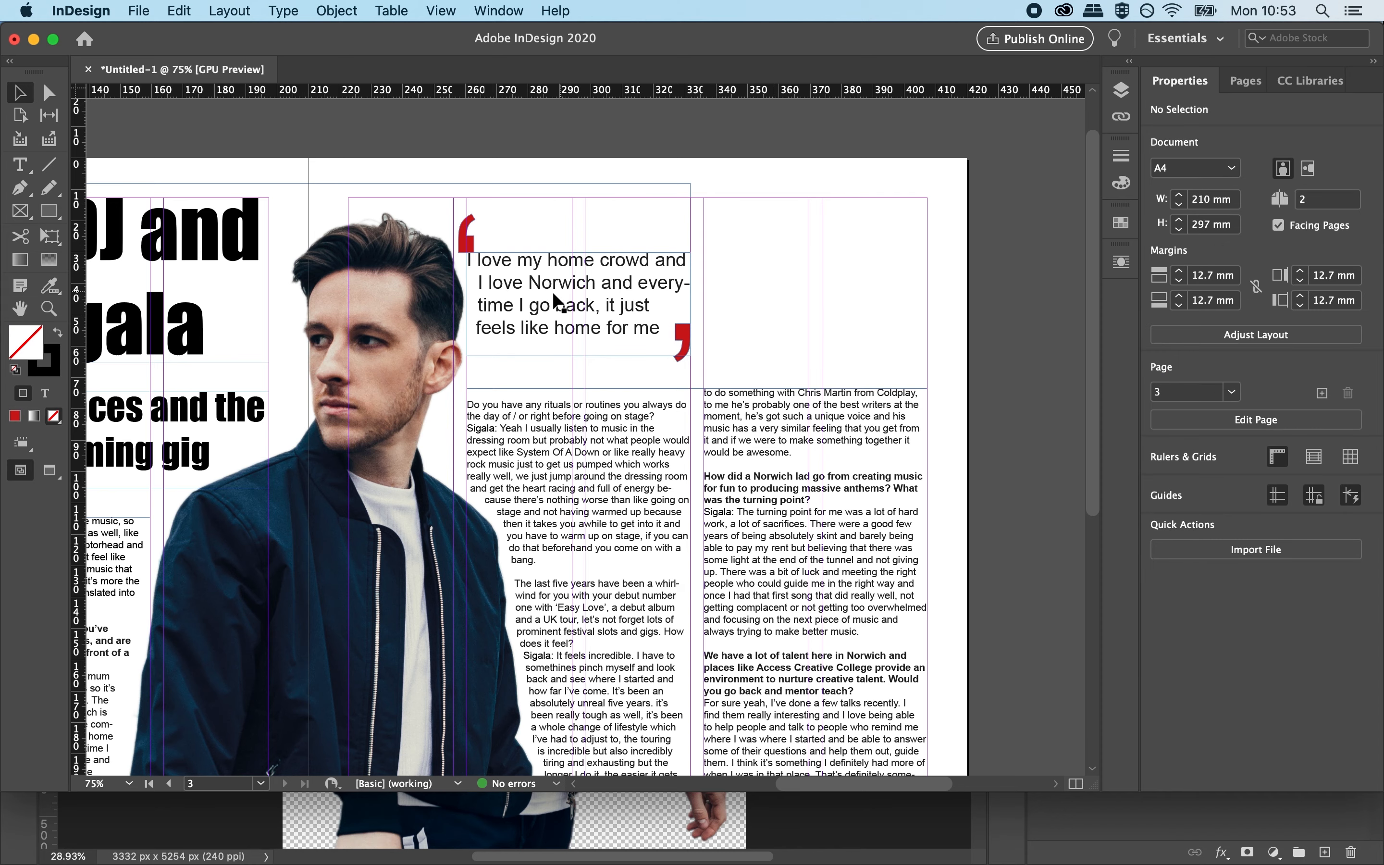
Resize the pull quote frame to about 61.8 × 34.9 mm so the text sits between the two red quotation marks.
left_click(470, 303)
left_click_drag(470, 303, 479, 302)
left_click_drag(689, 303, 674, 304)
left_click_drag(578, 356, 579, 361)
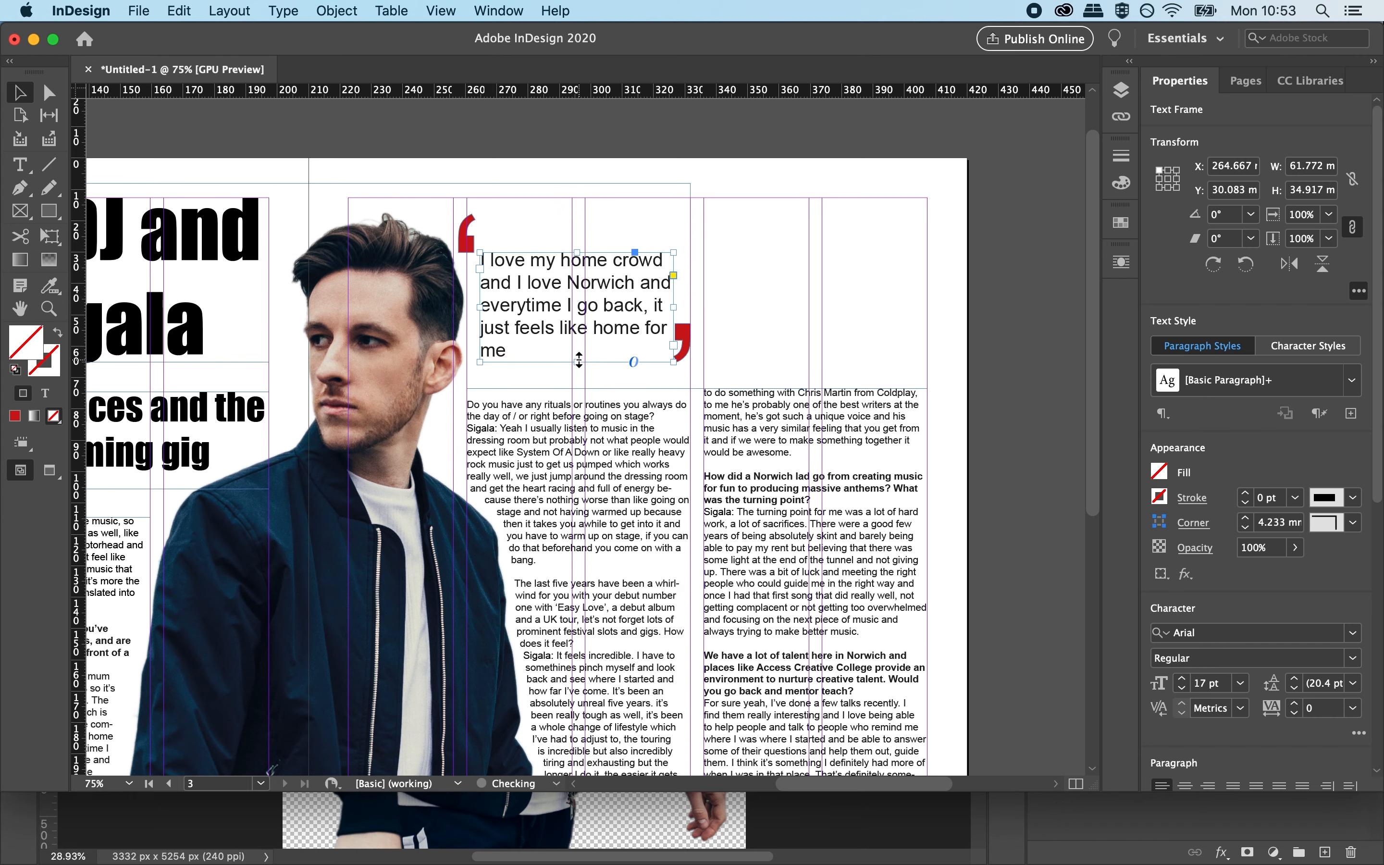
Set the pull quote text to 15 pt and centre-align it within its frame.
triple_click(538, 325)
left_click(537, 325)
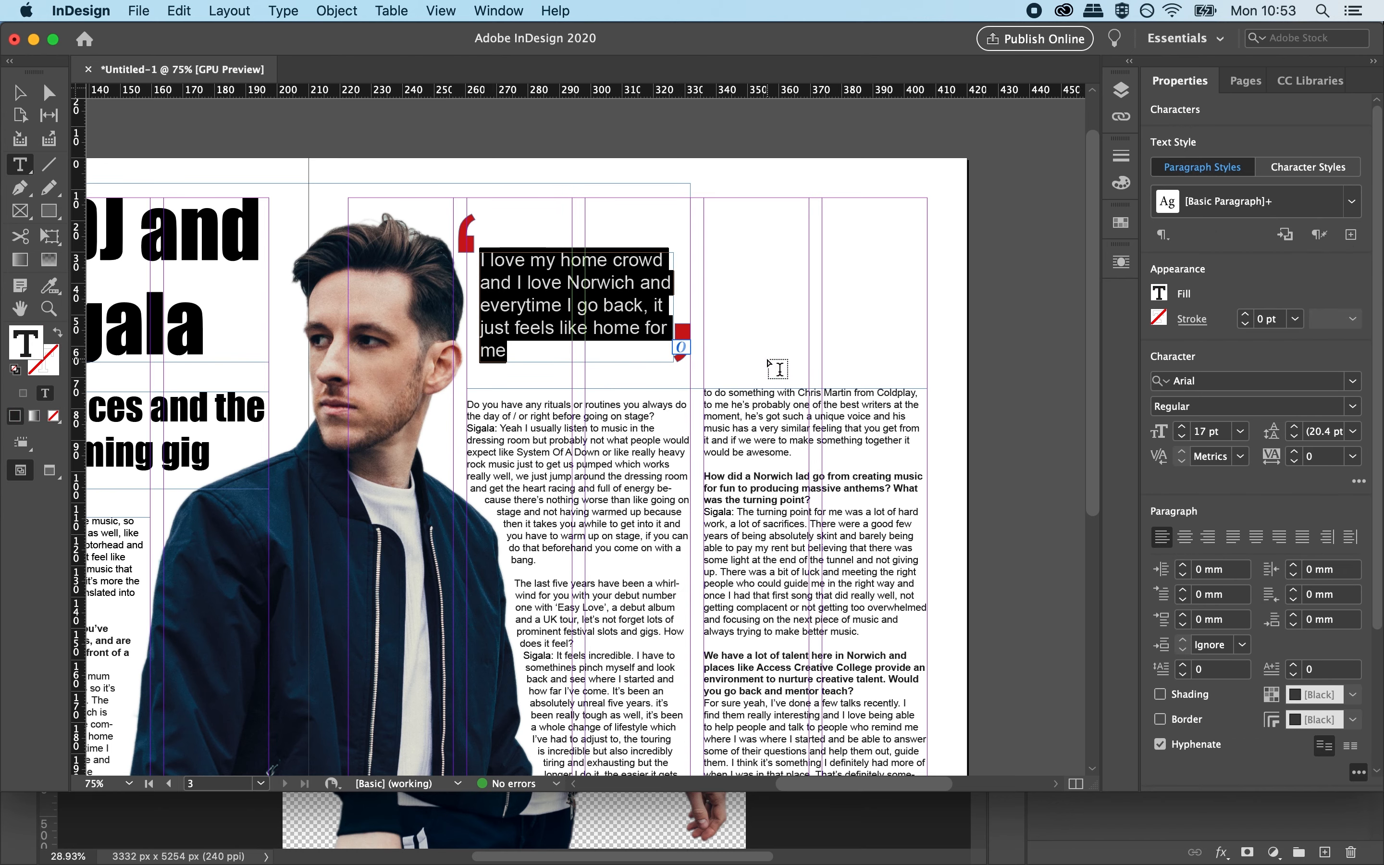
key("super+shift+comma")
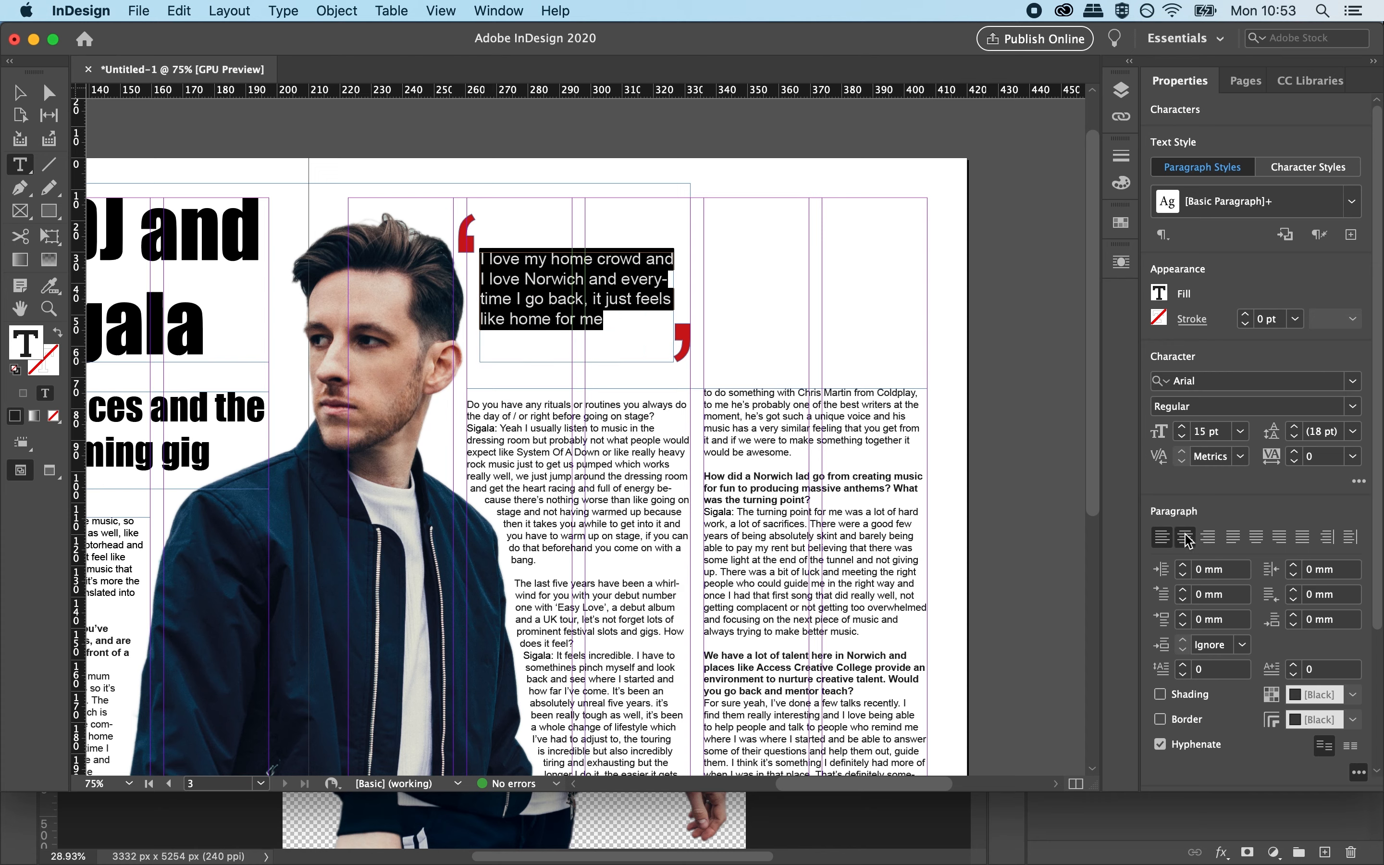
left_click(1186, 538)
left_click(21, 94)
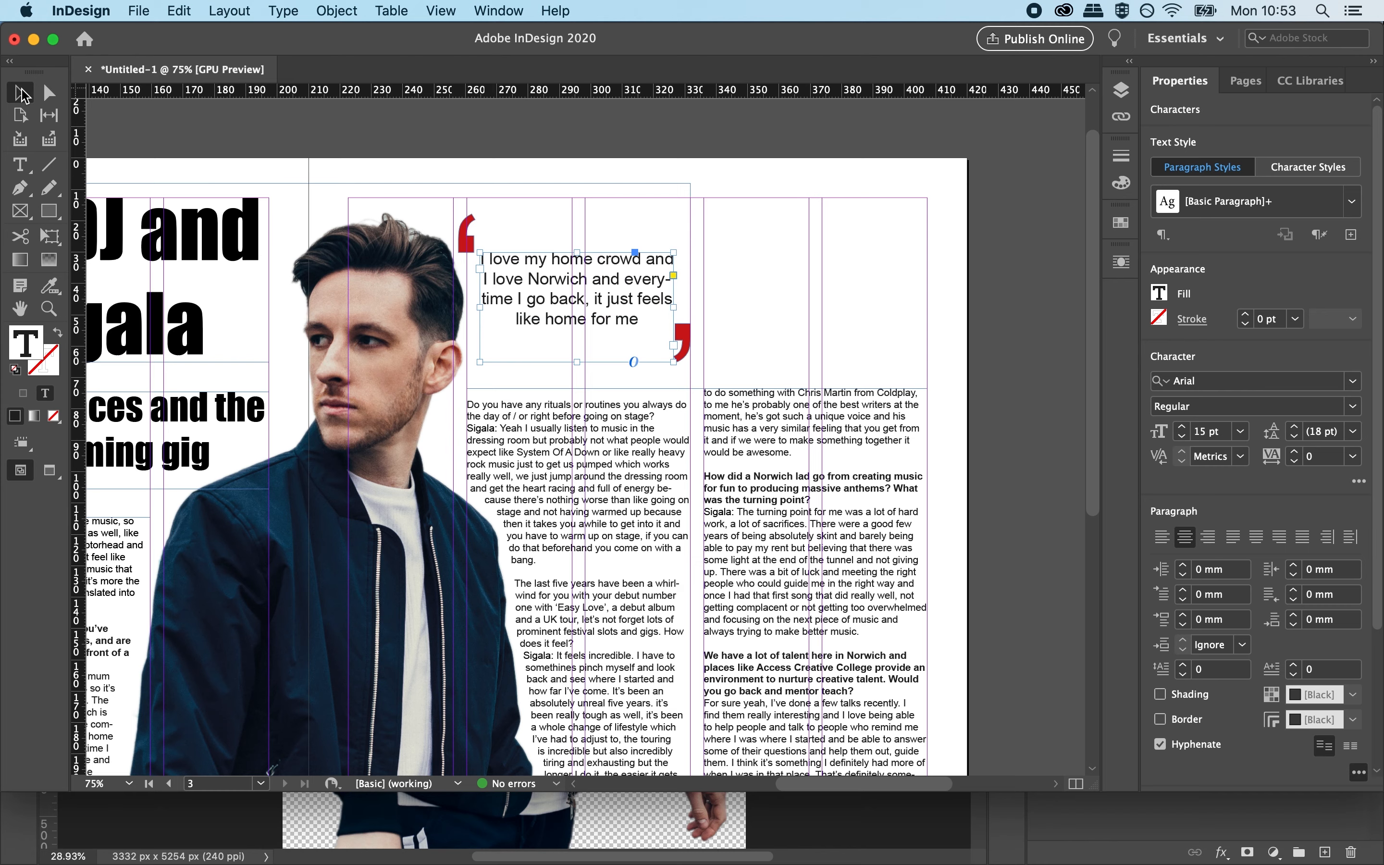
left_click(1014, 283)
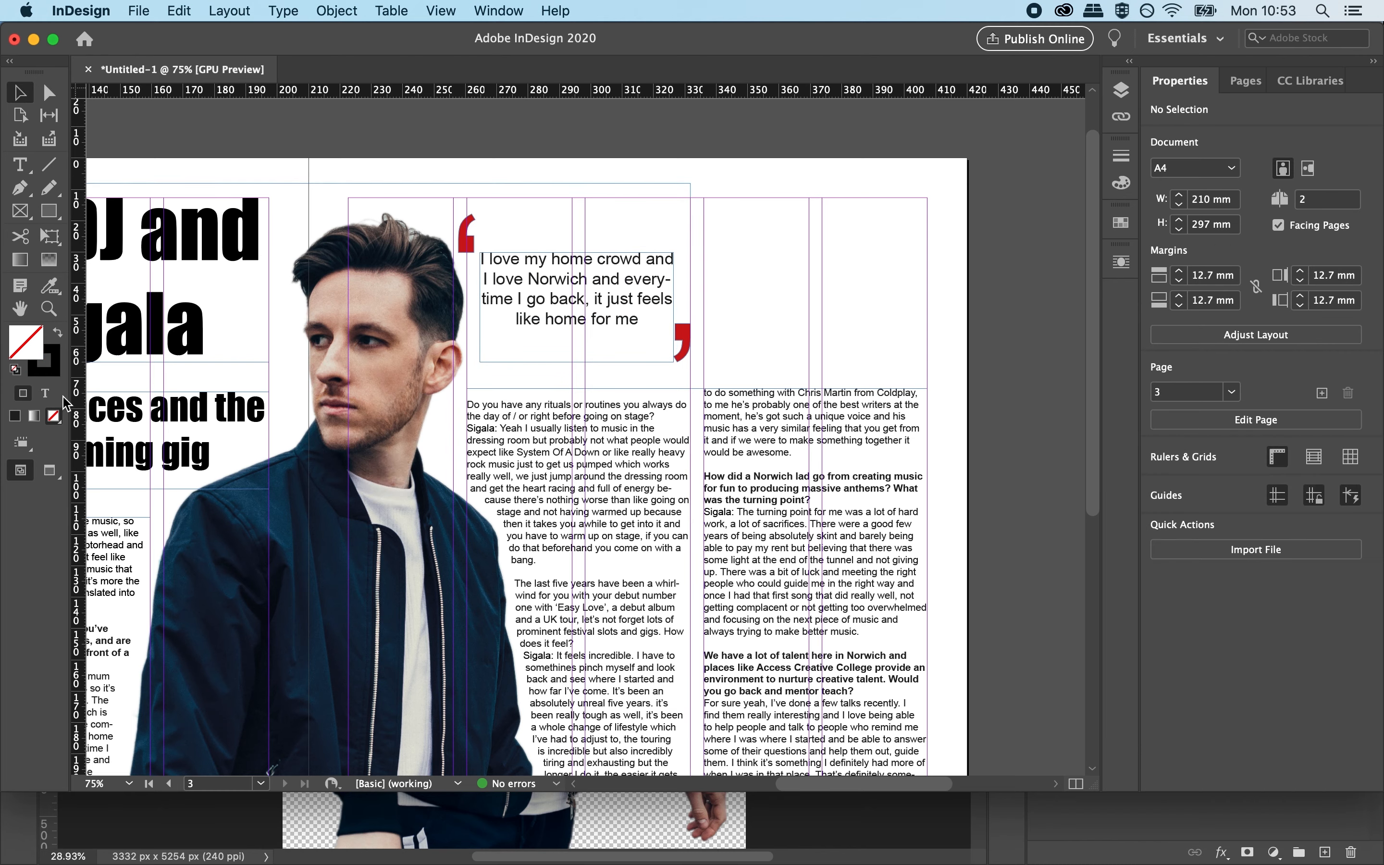
Draw a horizontal line about 71.3 mm long above the pull quote, stroke it with the red C=15 M=100 swatch and preview the spread.
left_click(48, 165)
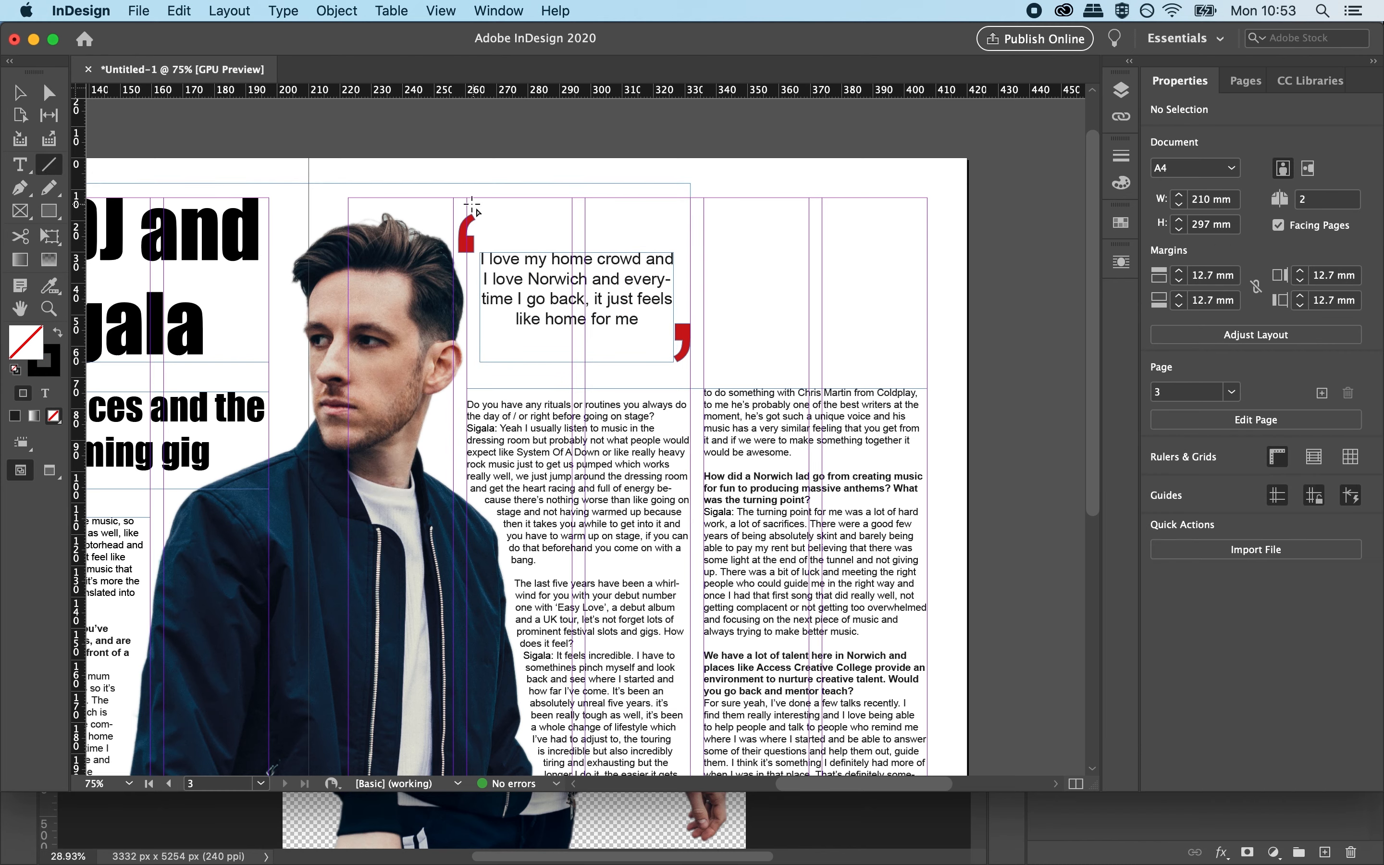
left_click_drag(467, 204, 691, 204)
left_click(20, 93)
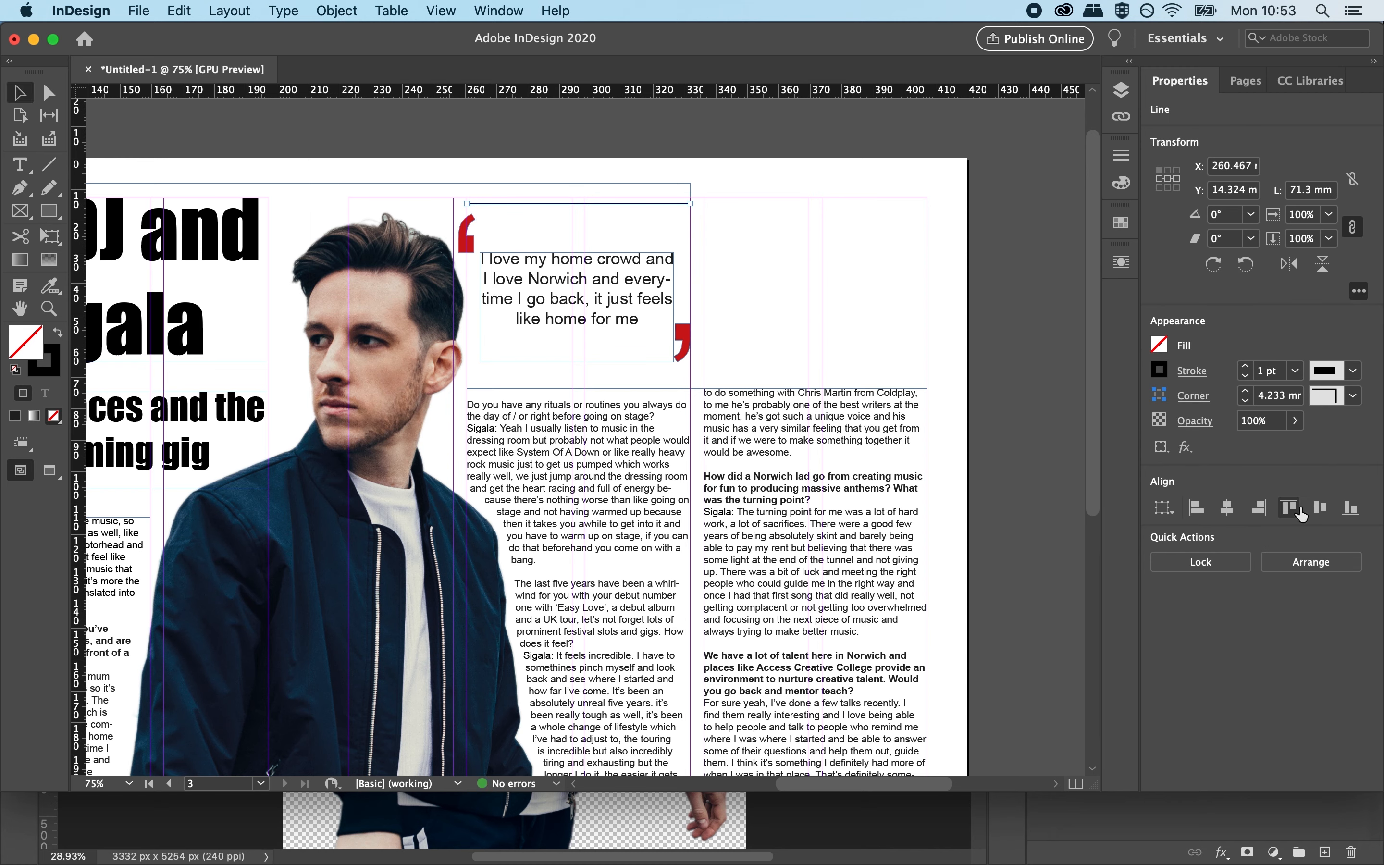
left_click(1188, 377)
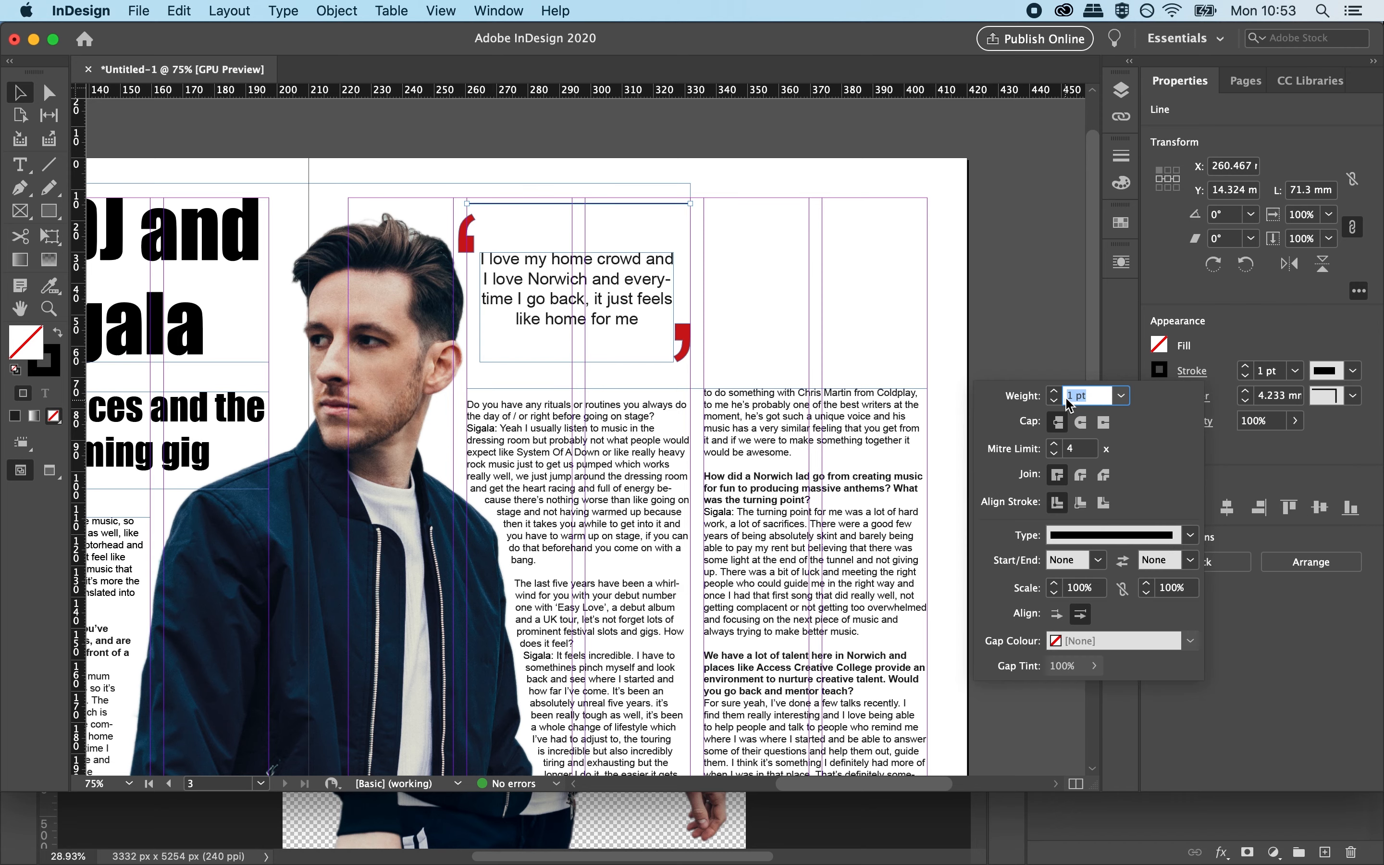
left_click(1162, 343)
left_click(1161, 370)
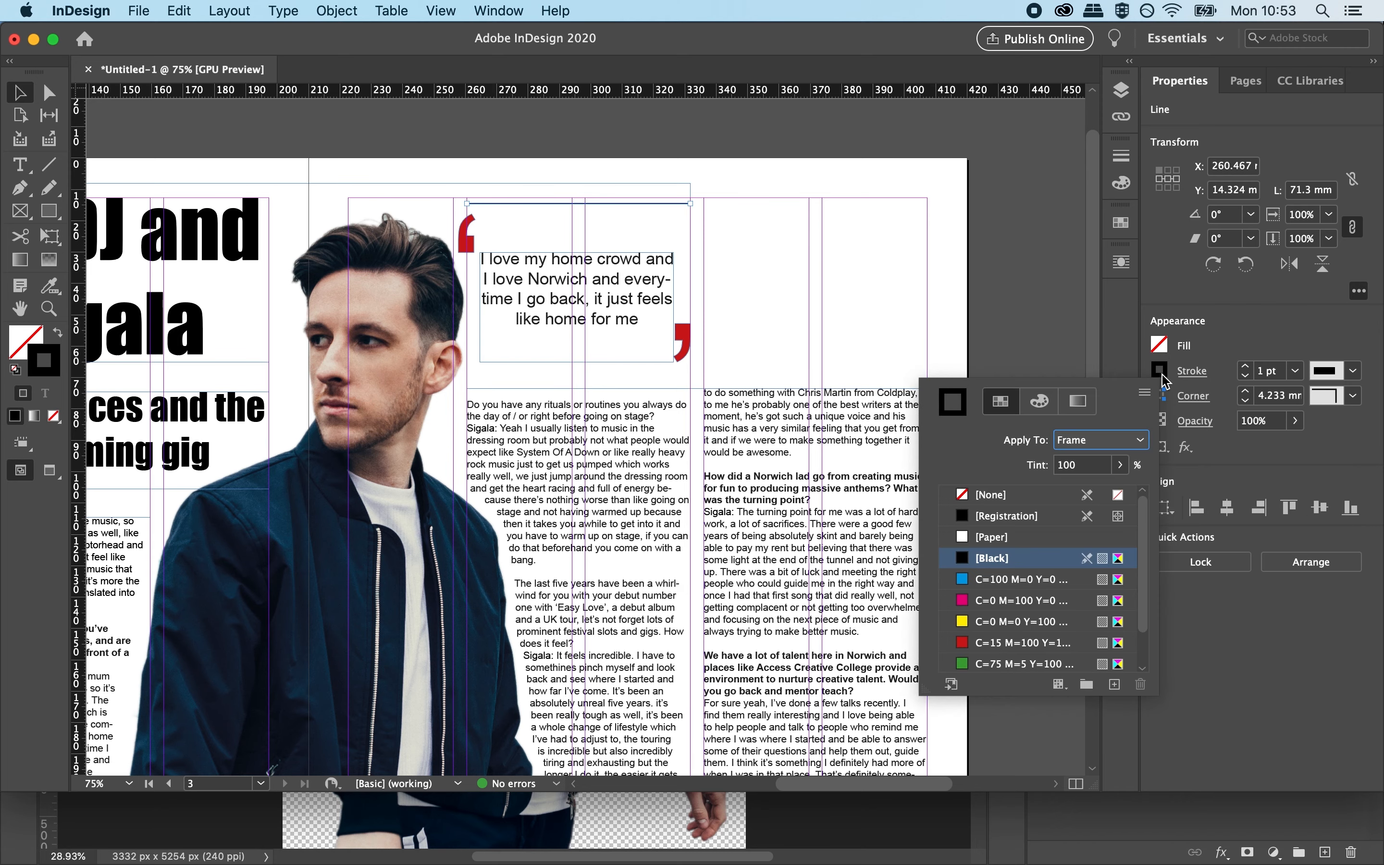
left_click(963, 643)
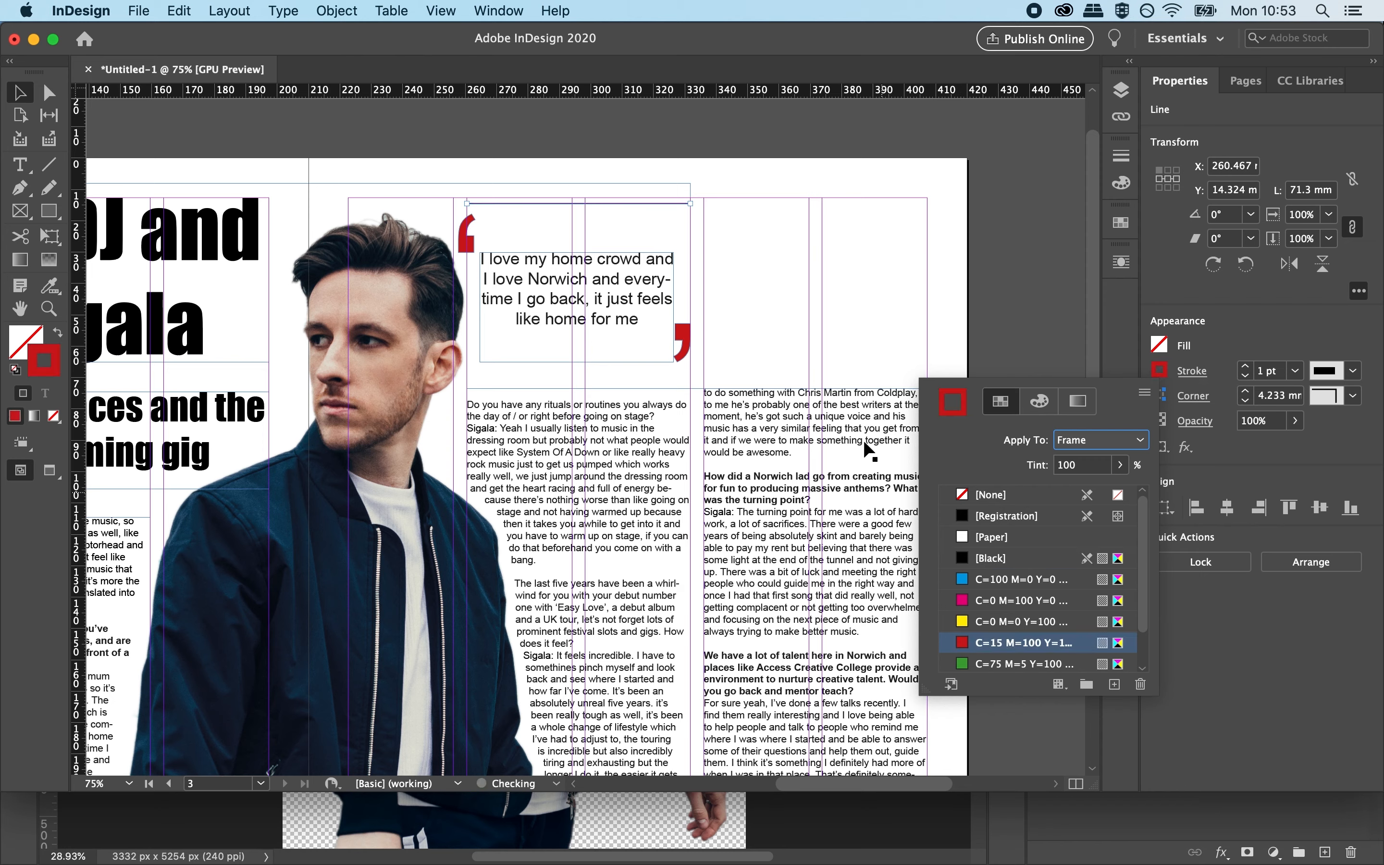
left_click(790, 321)
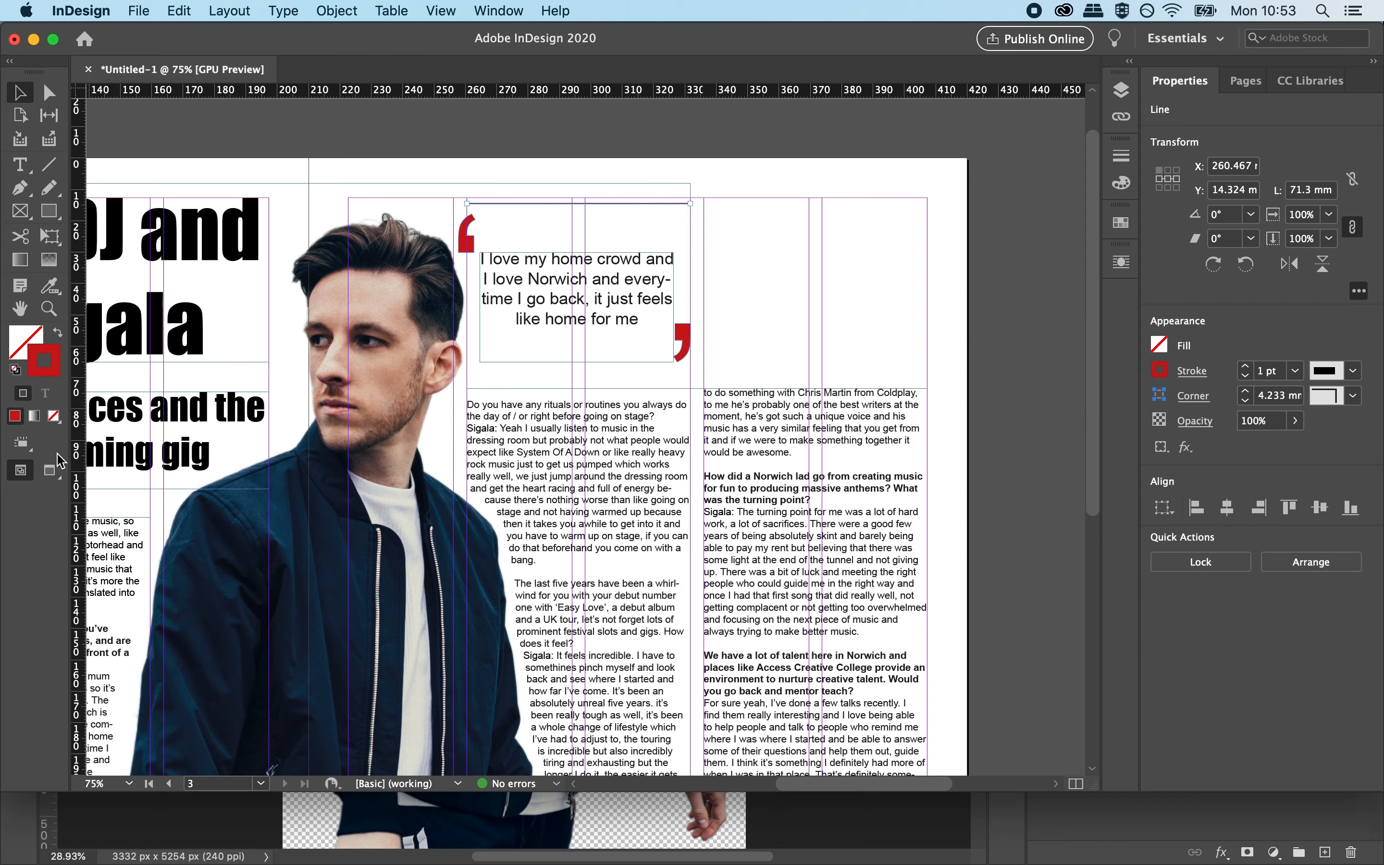
left_click(50, 471)
left_click(876, 296)
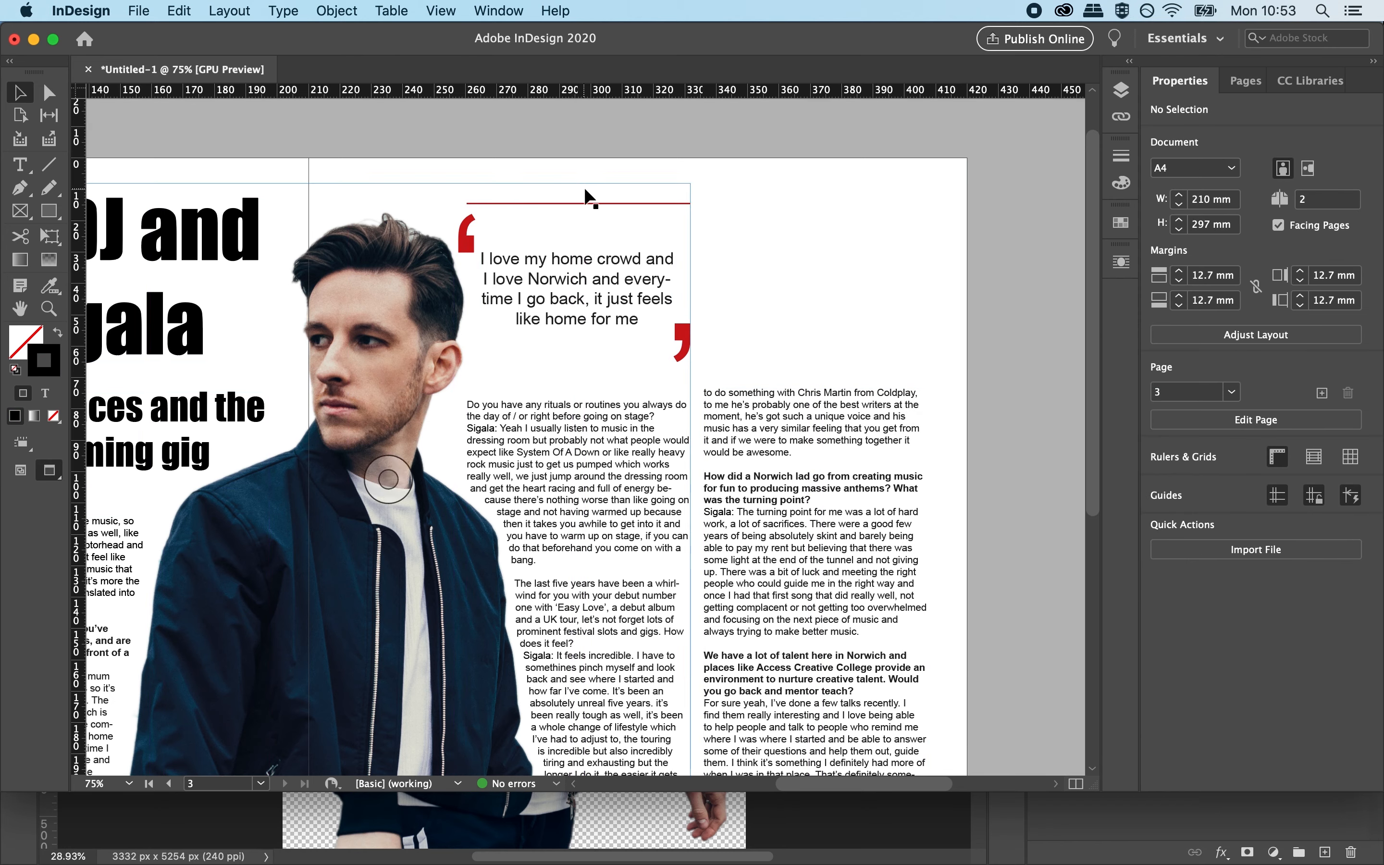
Duplicate the red line, place the copy below the pull quote and give the copy a thicker stroke.
left_click(589, 204)
key("super+c")
key("super+v")
left_click_drag(607, 438, 593, 376)
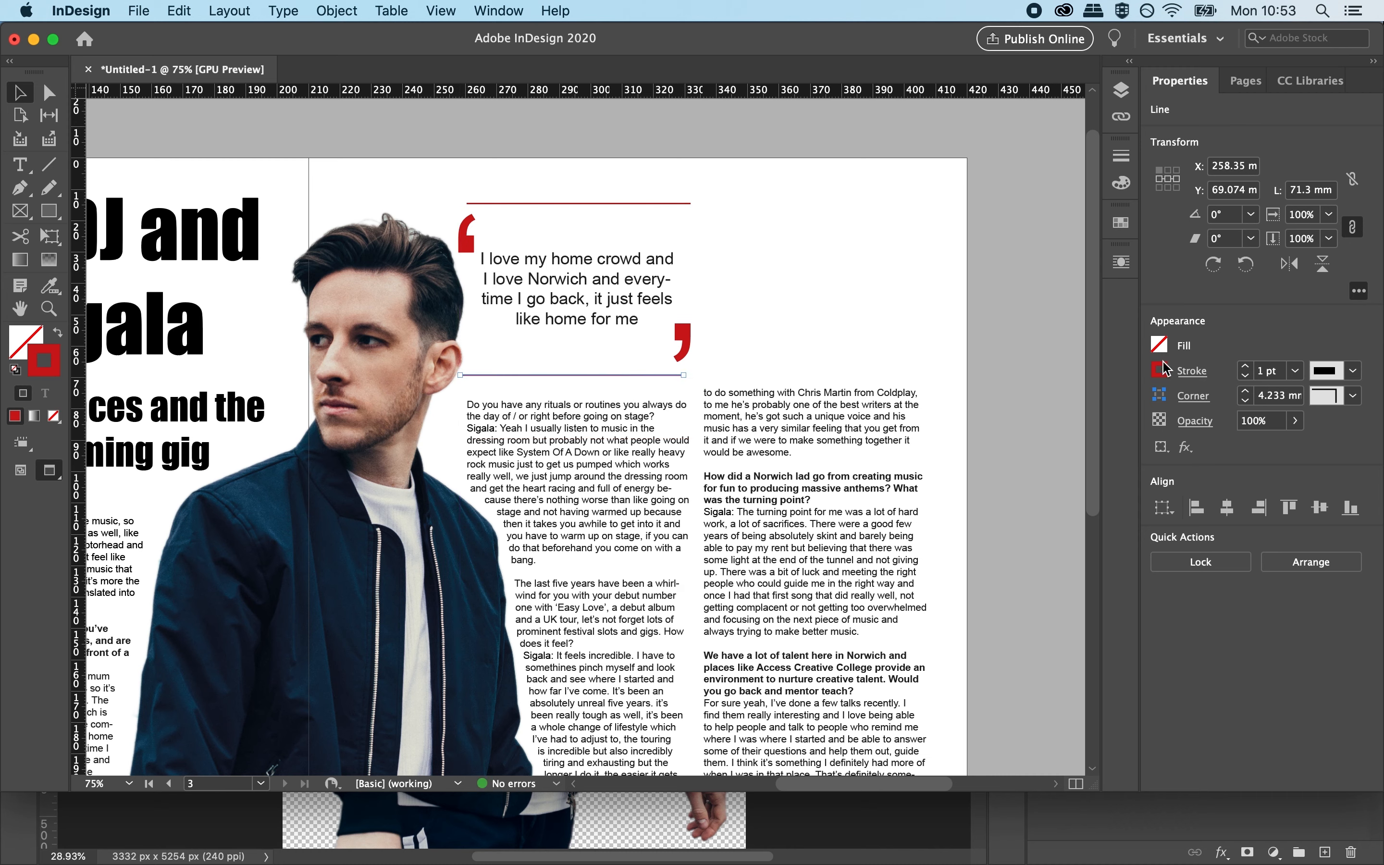
left_click(1246, 367)
left_click(1246, 366)
left_click(1245, 366)
left_click(1034, 321)
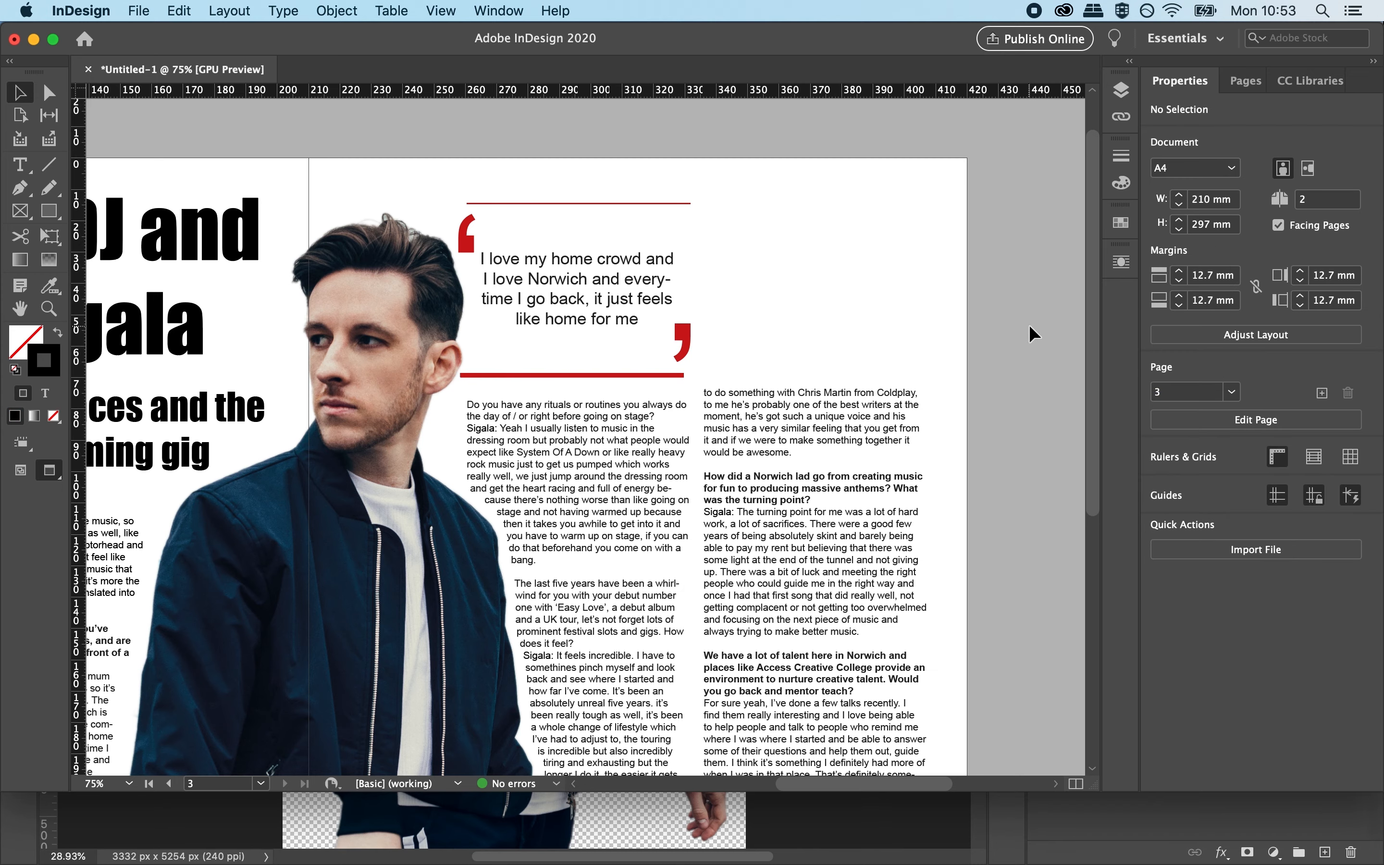
Extend the right page's body text frame up to the top margin, making it about 270 mm high.
scroll(1029, 325, "down", 3)
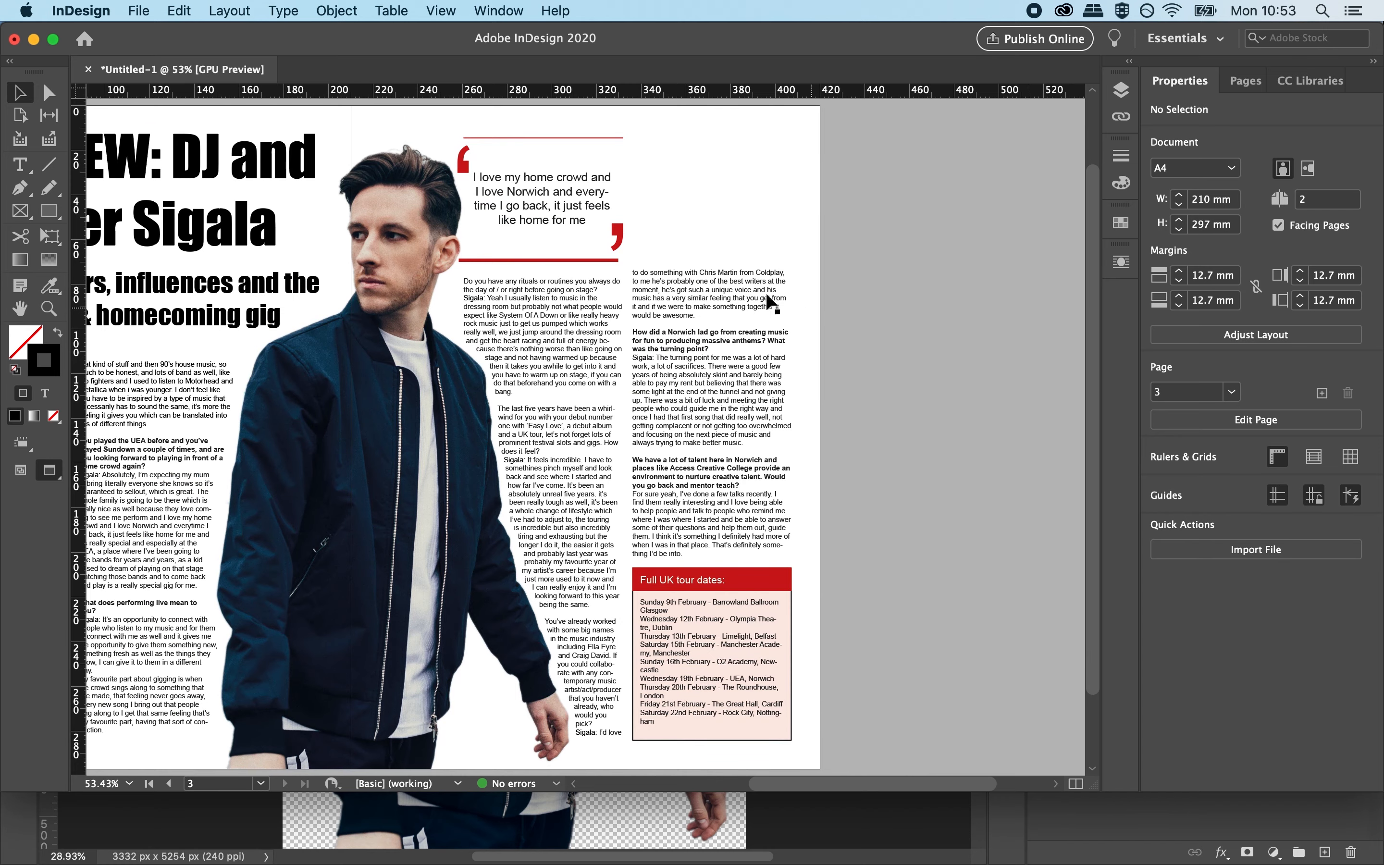
left_click(631, 281)
left_click_drag(627, 269, 649, 156)
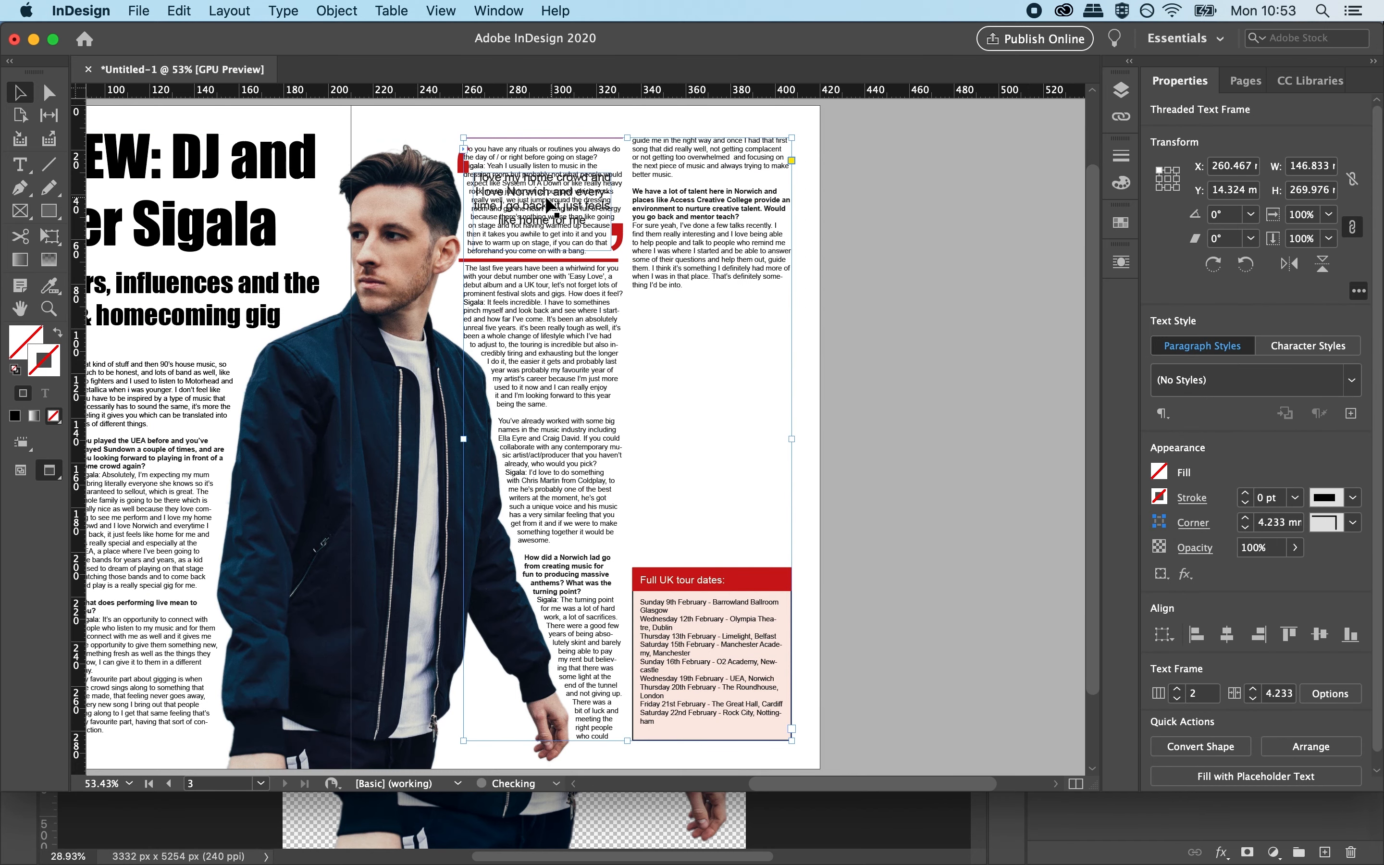
Apply a bounding-box text wrap to the pull quote frame so the interview text flows around it.
left_click(536, 213)
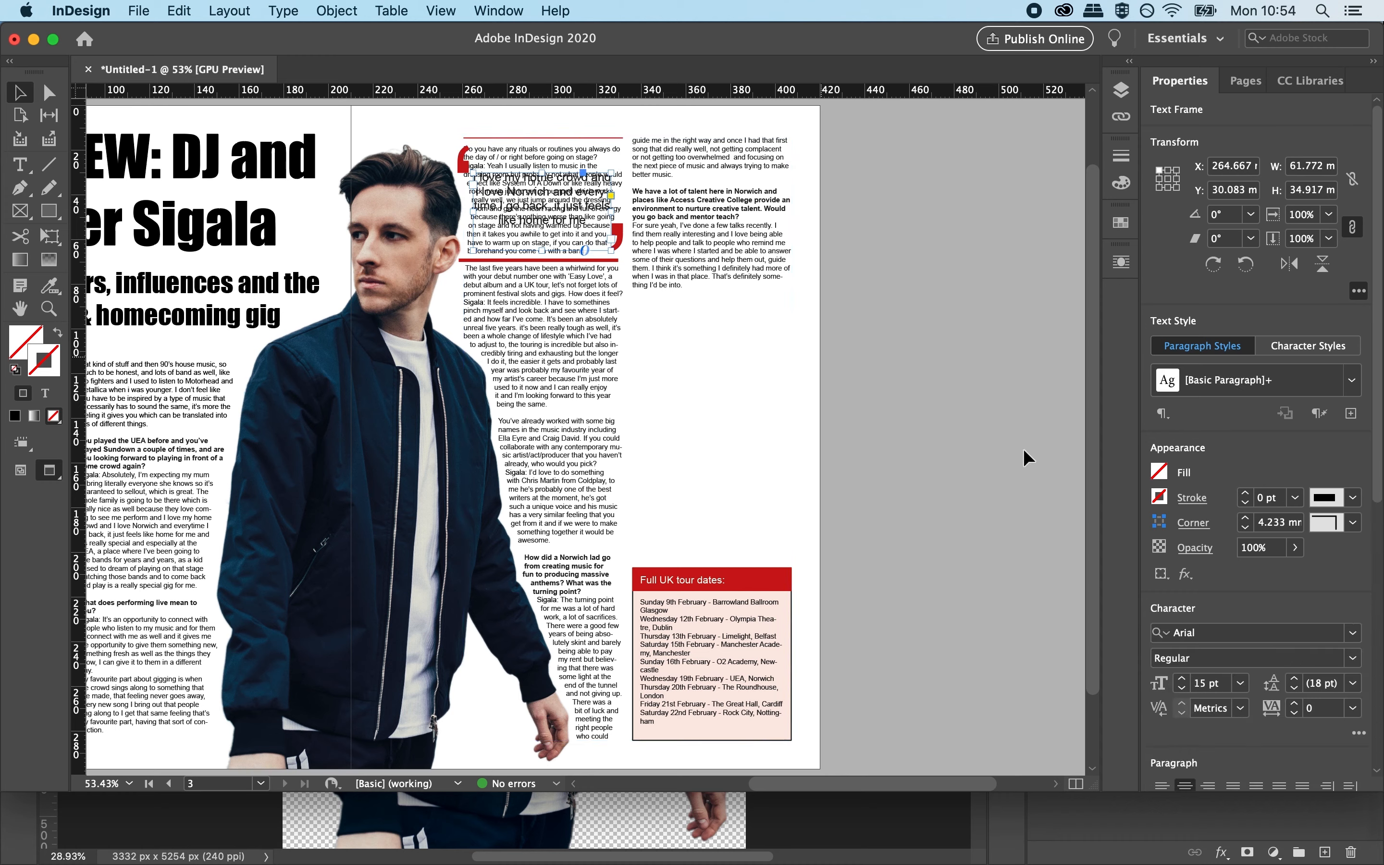
scroll(1247, 493, "down", 5)
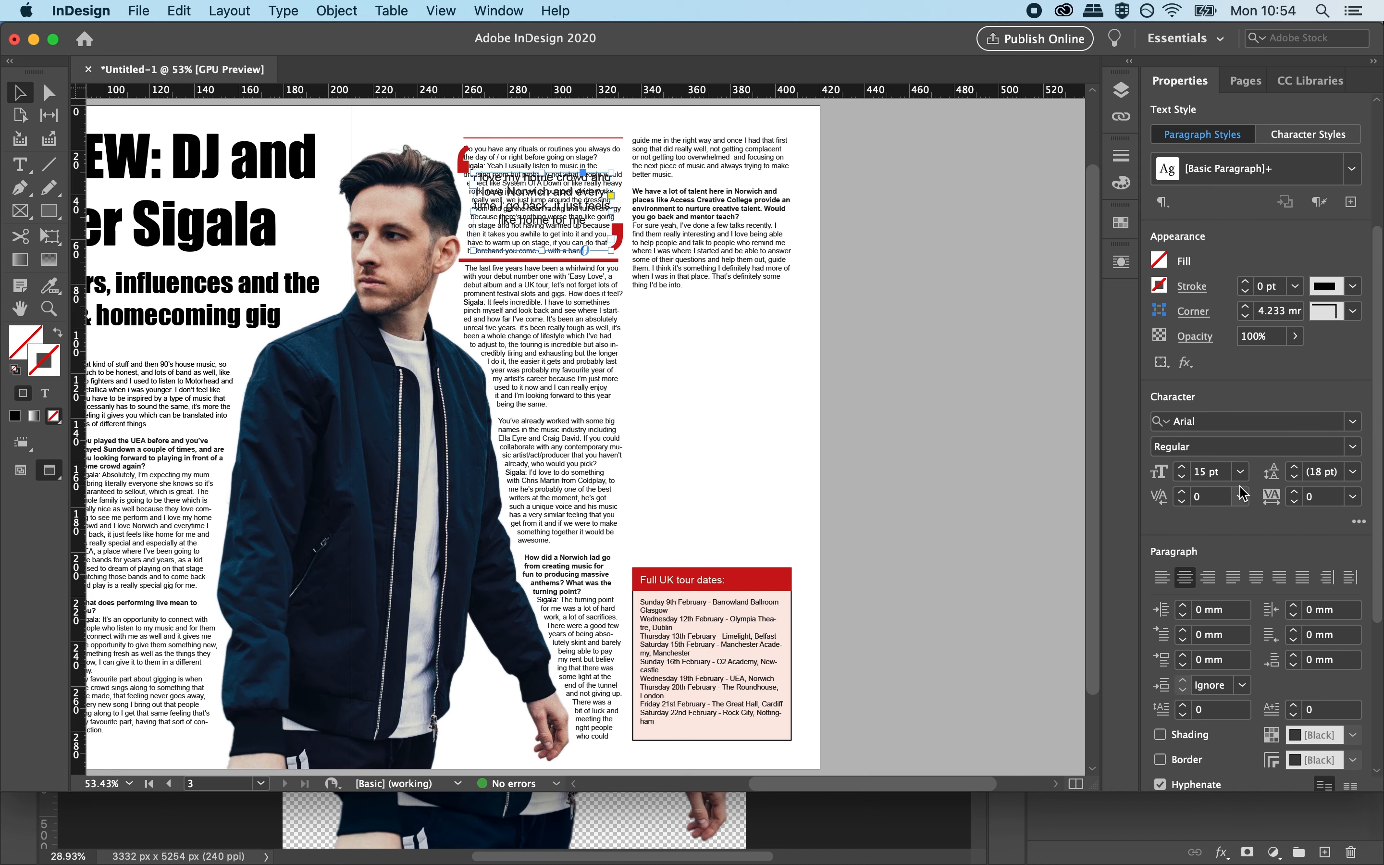
left_click(1120, 262)
left_click(914, 283)
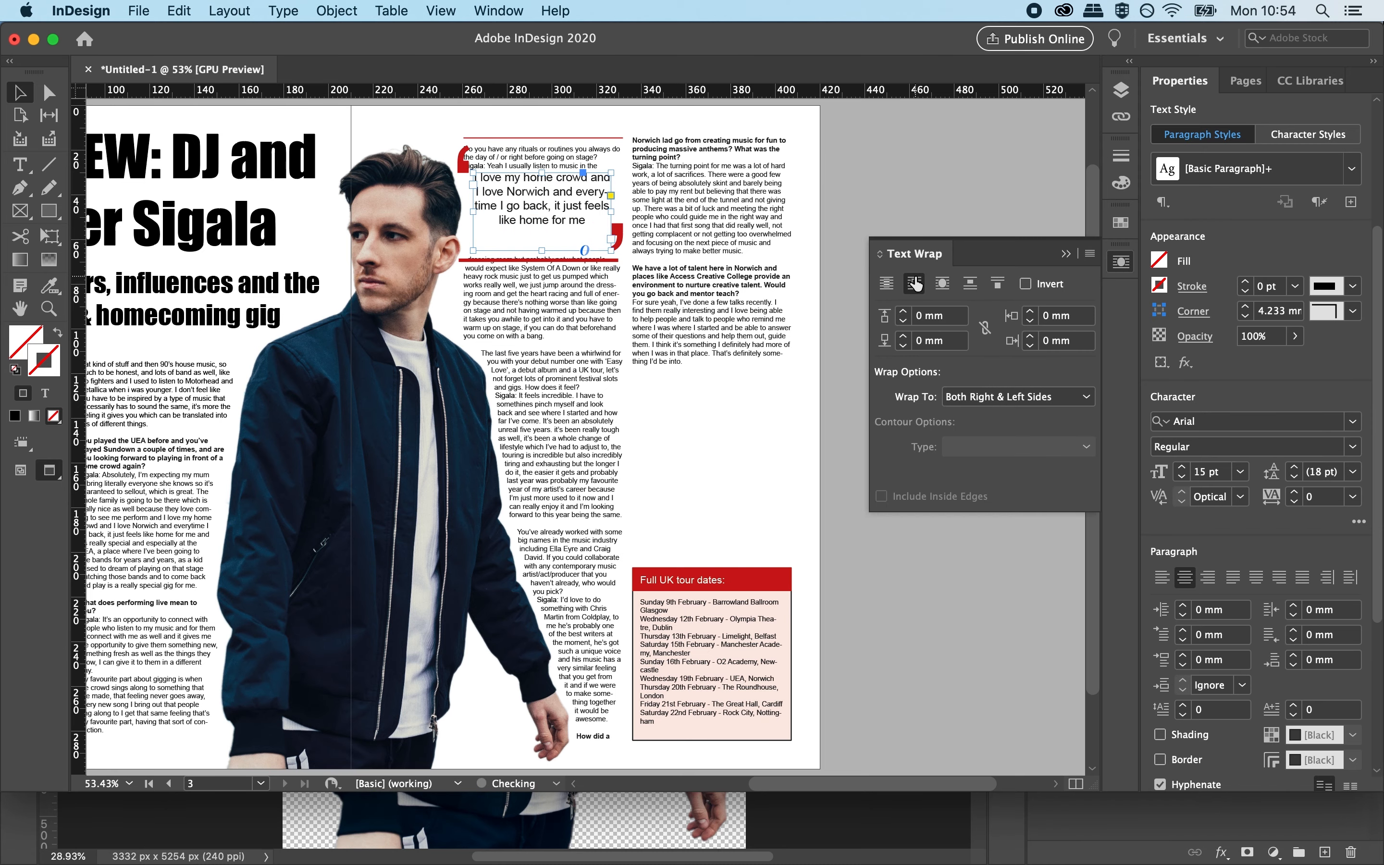
Raise the pull quote frame's upper edge and set its text wrap offsets to 6 mm top, 5 mm bottom and 3 mm right.
left_click_drag(542, 172, 542, 159)
left_click(903, 312)
left_click(904, 313)
left_click(903, 312)
left_click(903, 312)
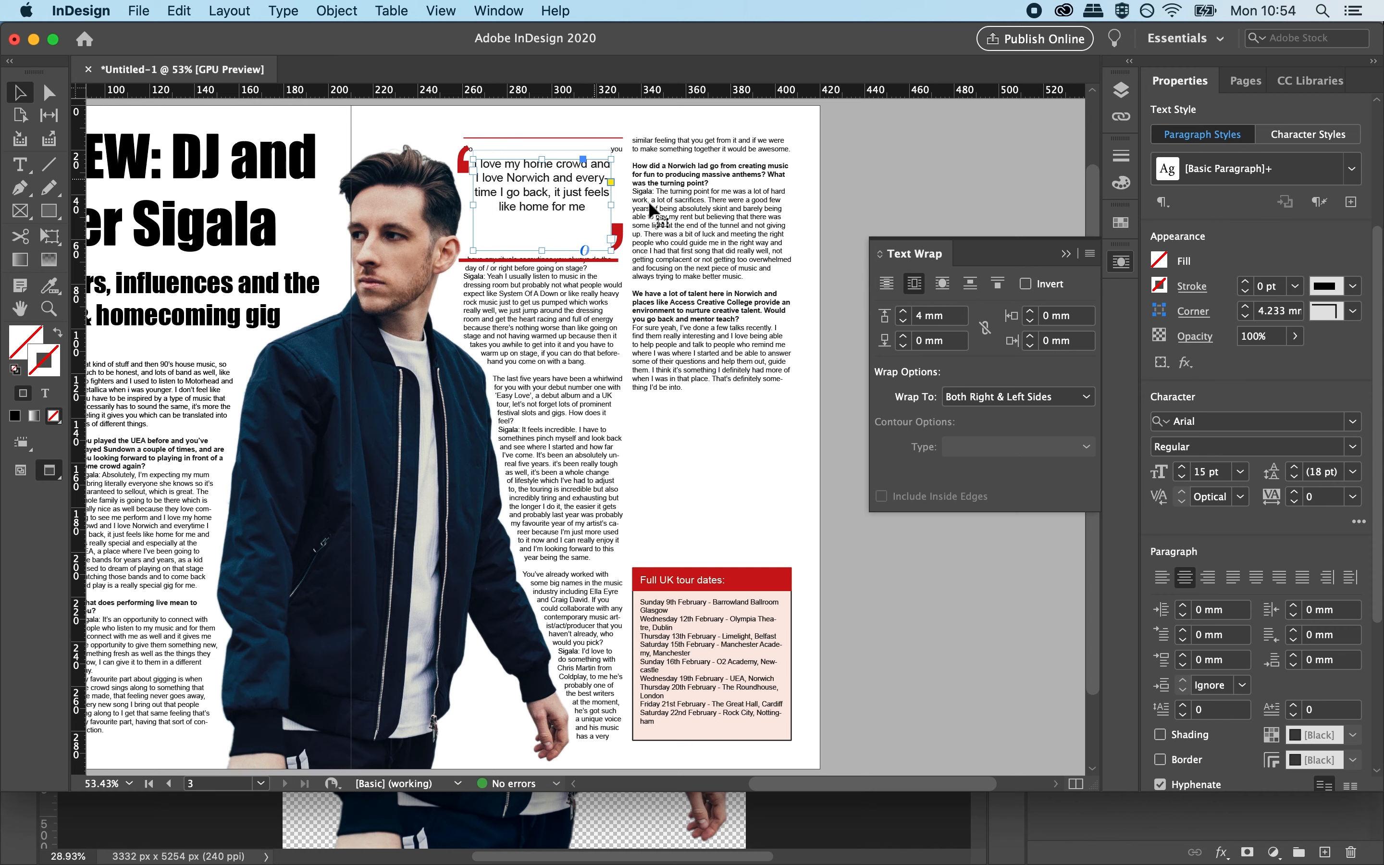
left_click(903, 312)
left_click(903, 313)
left_click(1030, 336)
left_click(1030, 336)
left_click(1030, 336)
left_click(903, 336)
left_click(903, 336)
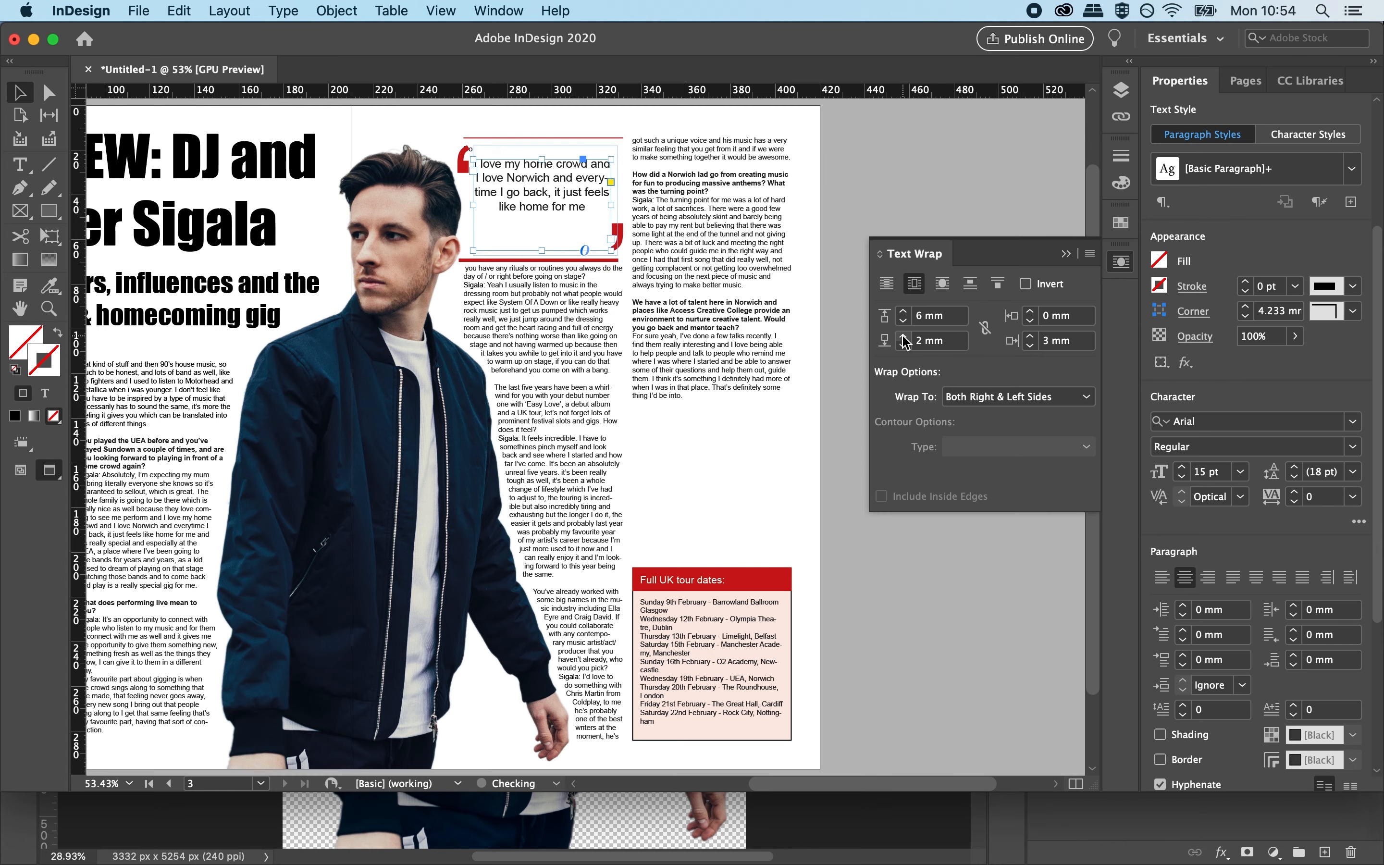
left_click(903, 337)
left_click(903, 337)
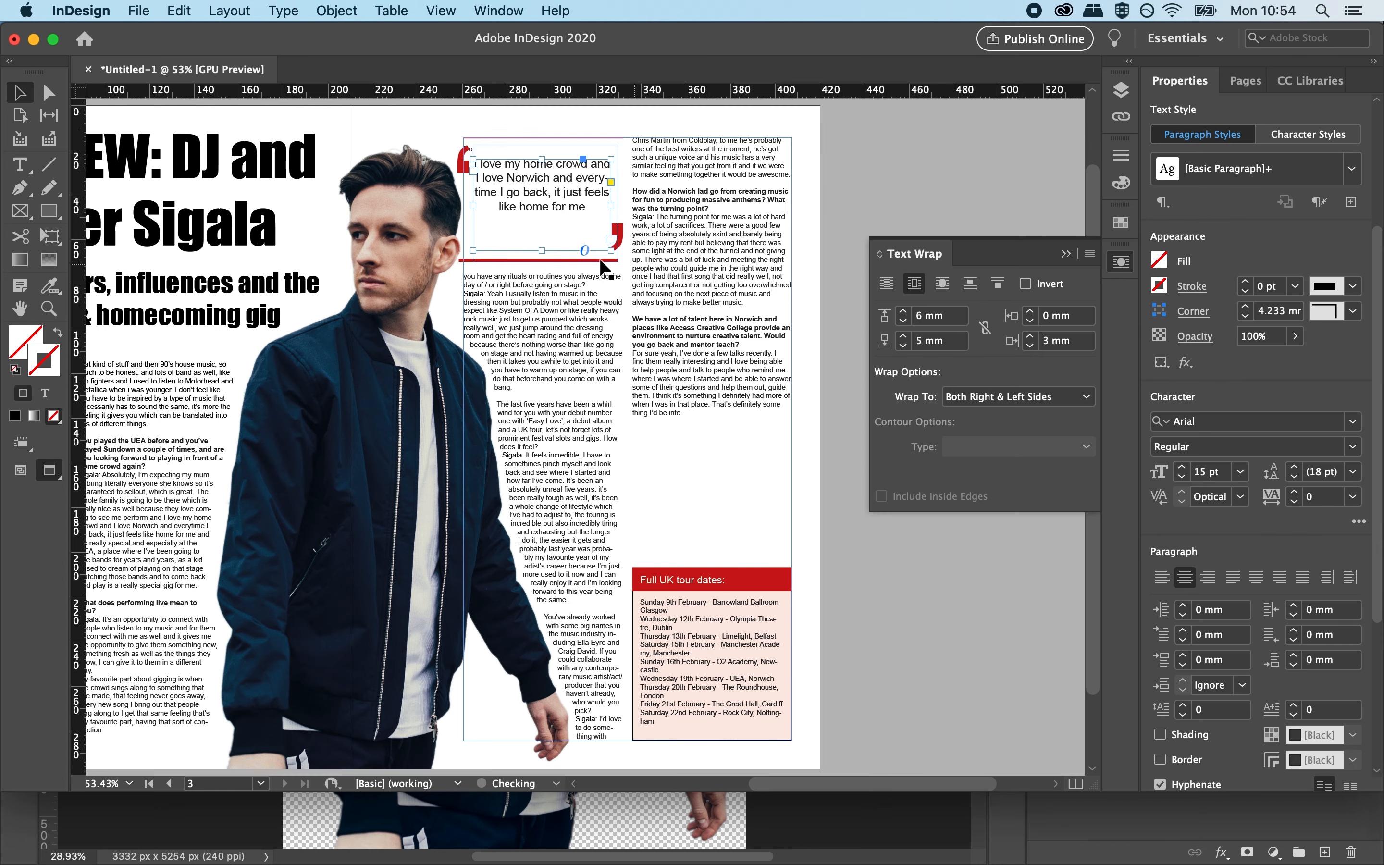
Shorten the pull quote frame from below and move the closing quotation mark and thick red line up closer to the text.
left_click_drag(539, 248, 538, 234)
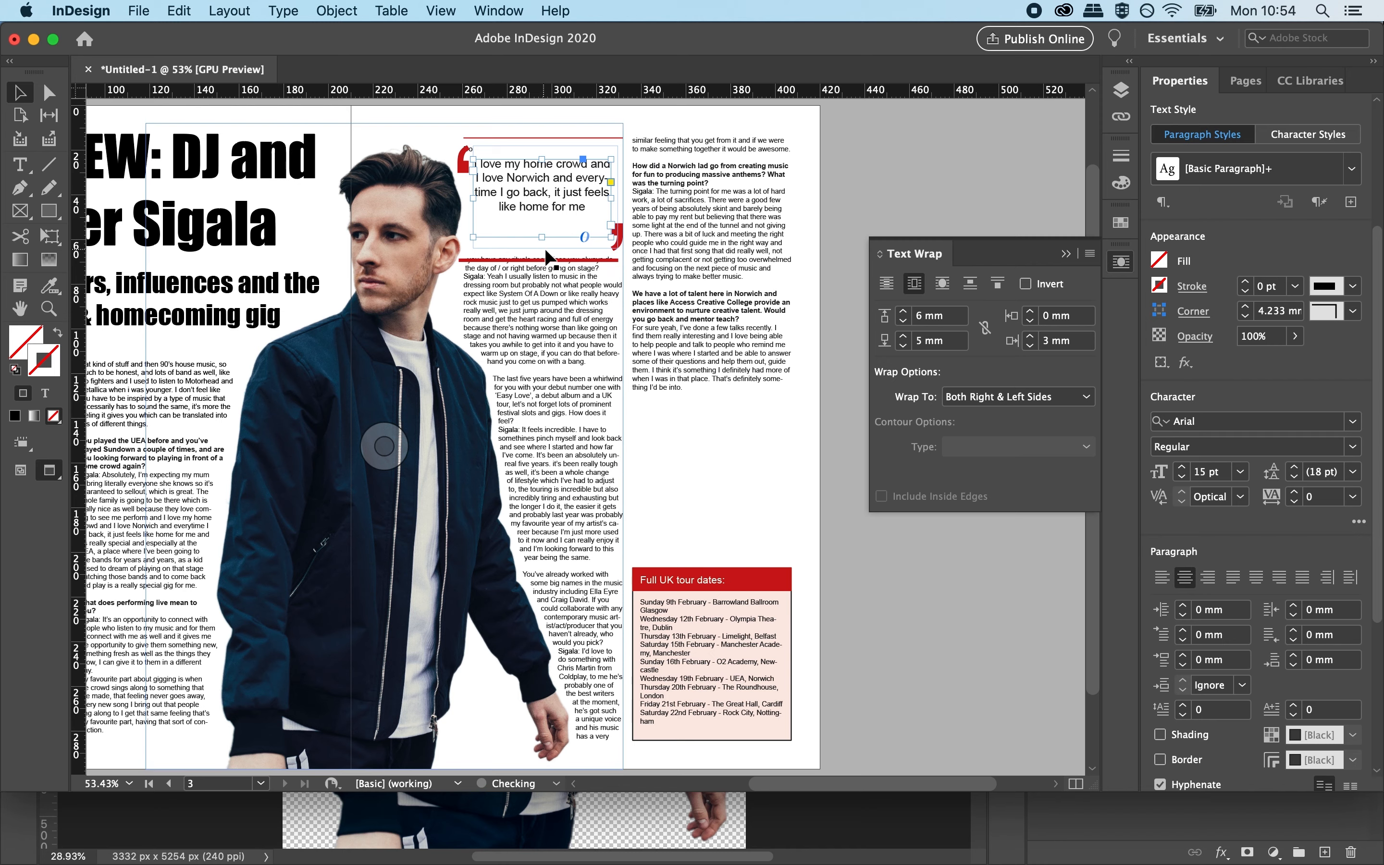
left_click(556, 262)
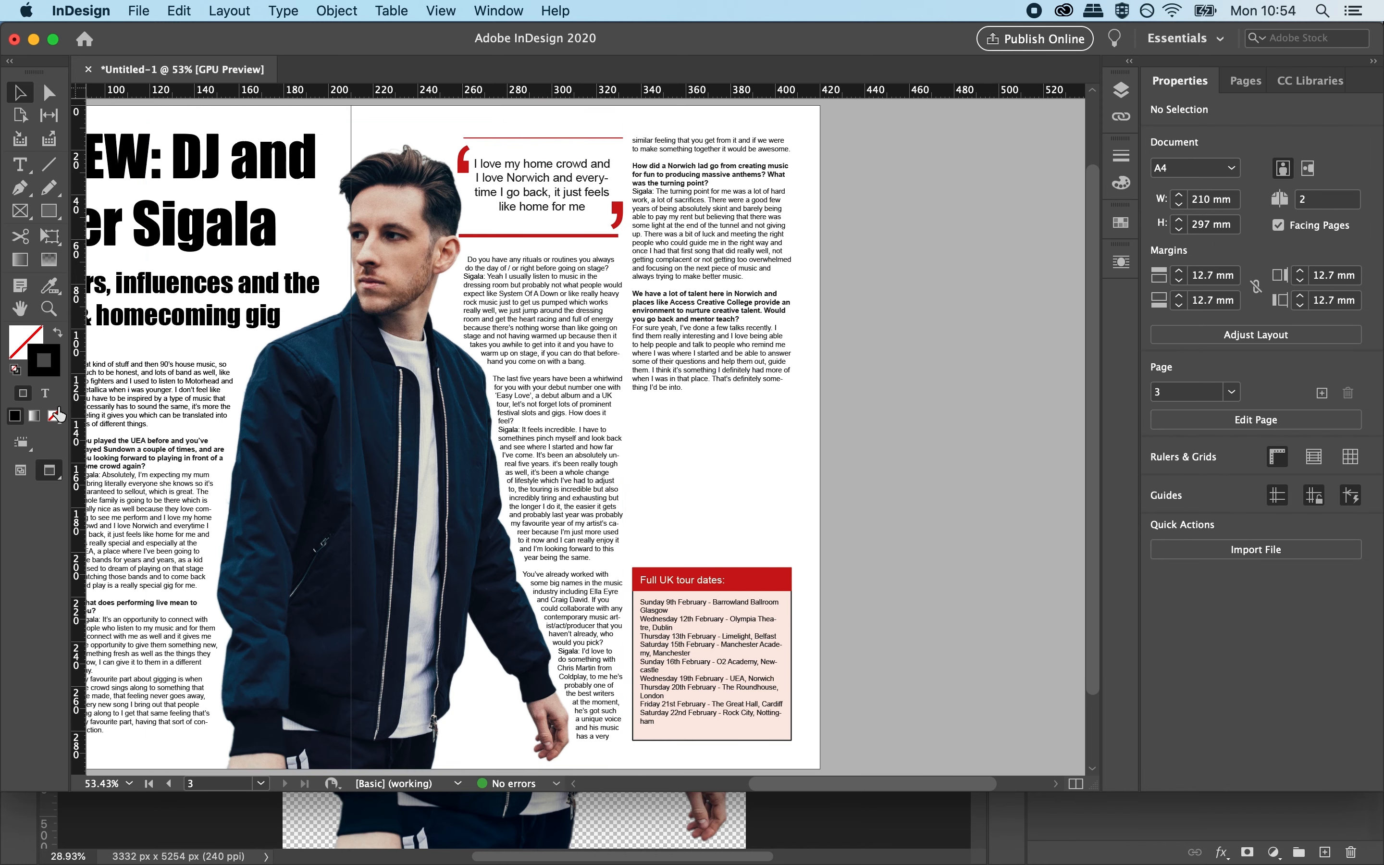
Add the heading NORWICH on its own line above the question "What does performing live mean to you?" in the left page's second column.
left_click(19, 309)
left_click_drag(389, 447, 709, 444)
left_click_drag(595, 445, 501, 444)
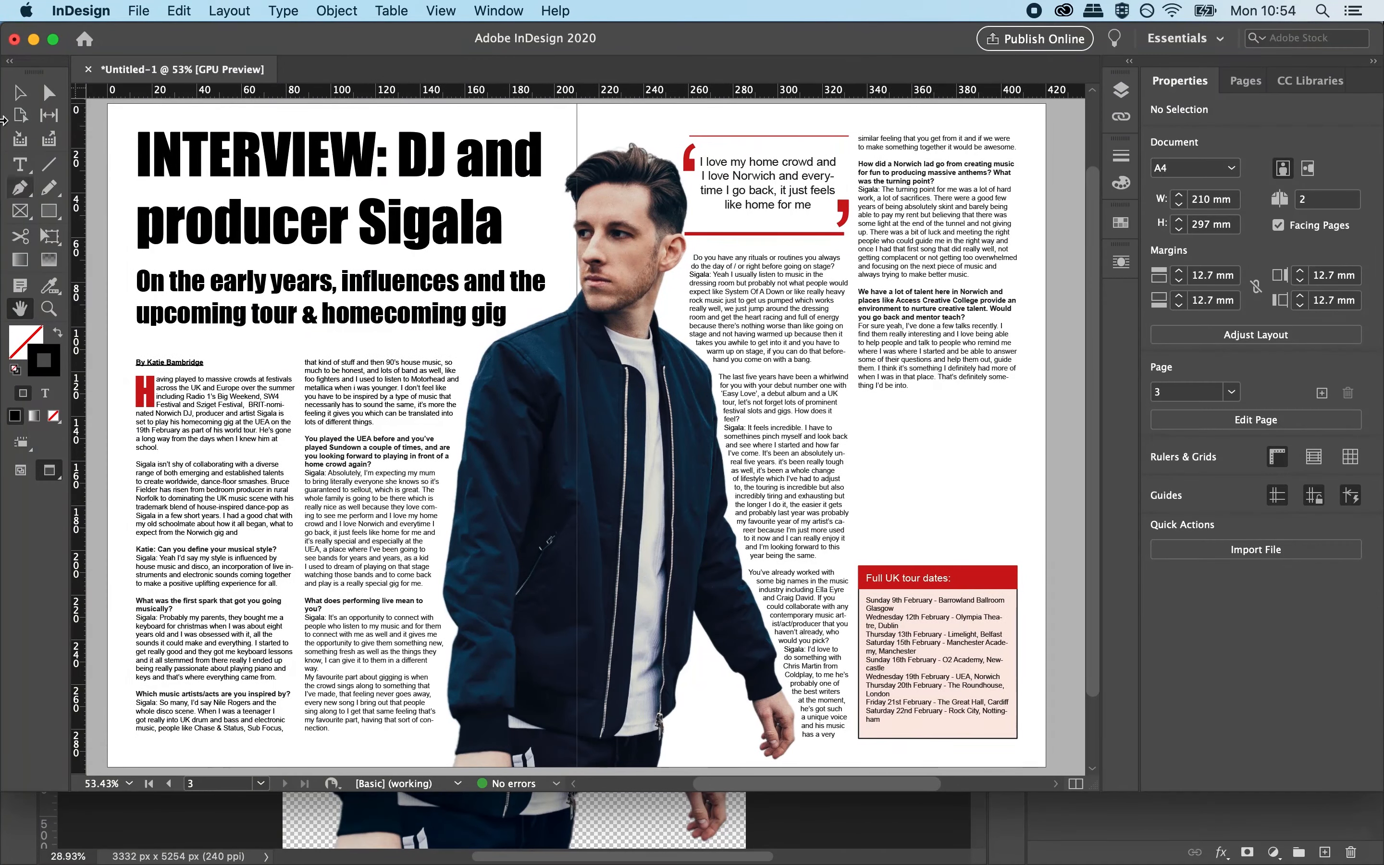
left_click(19, 92)
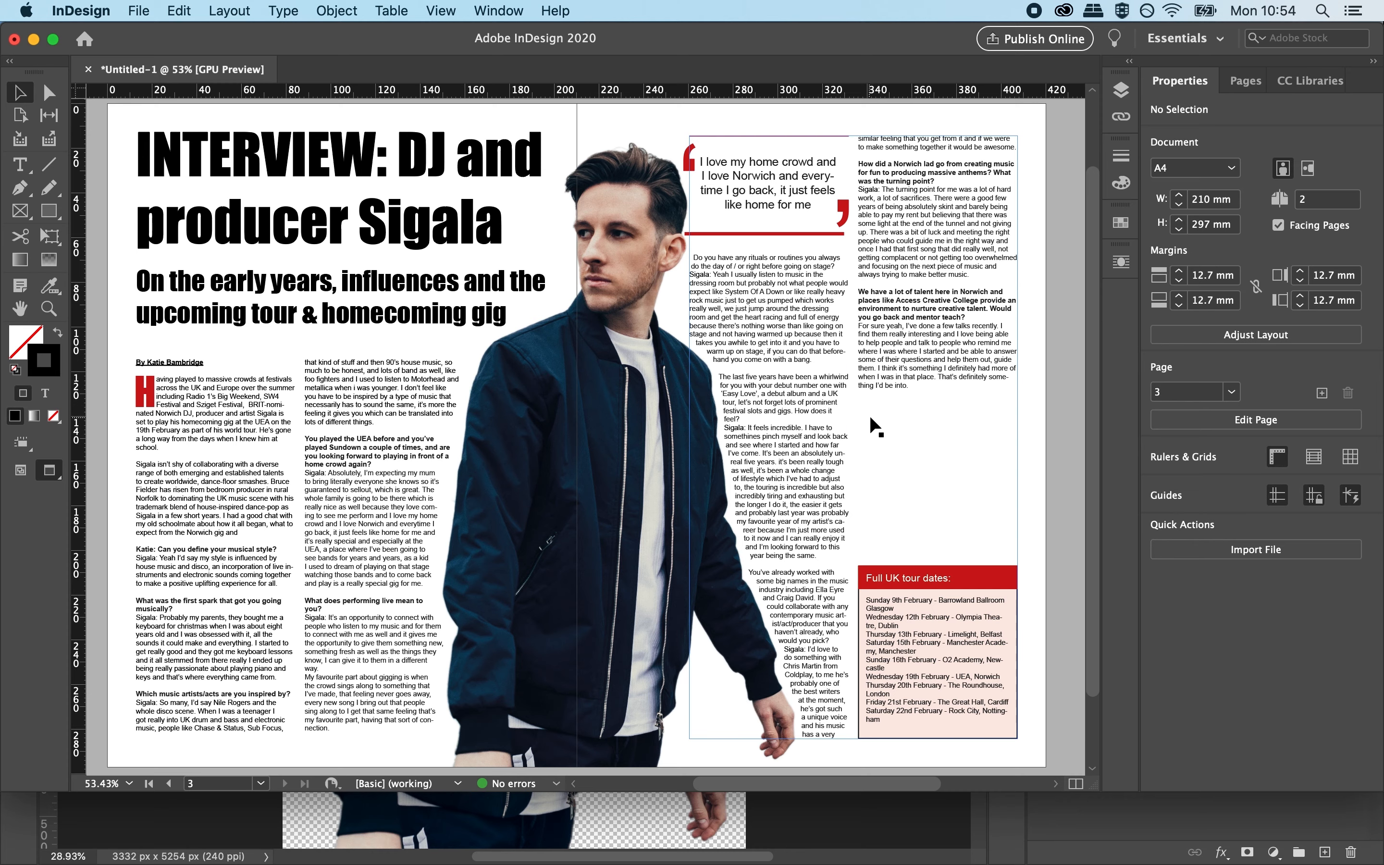
key("t")
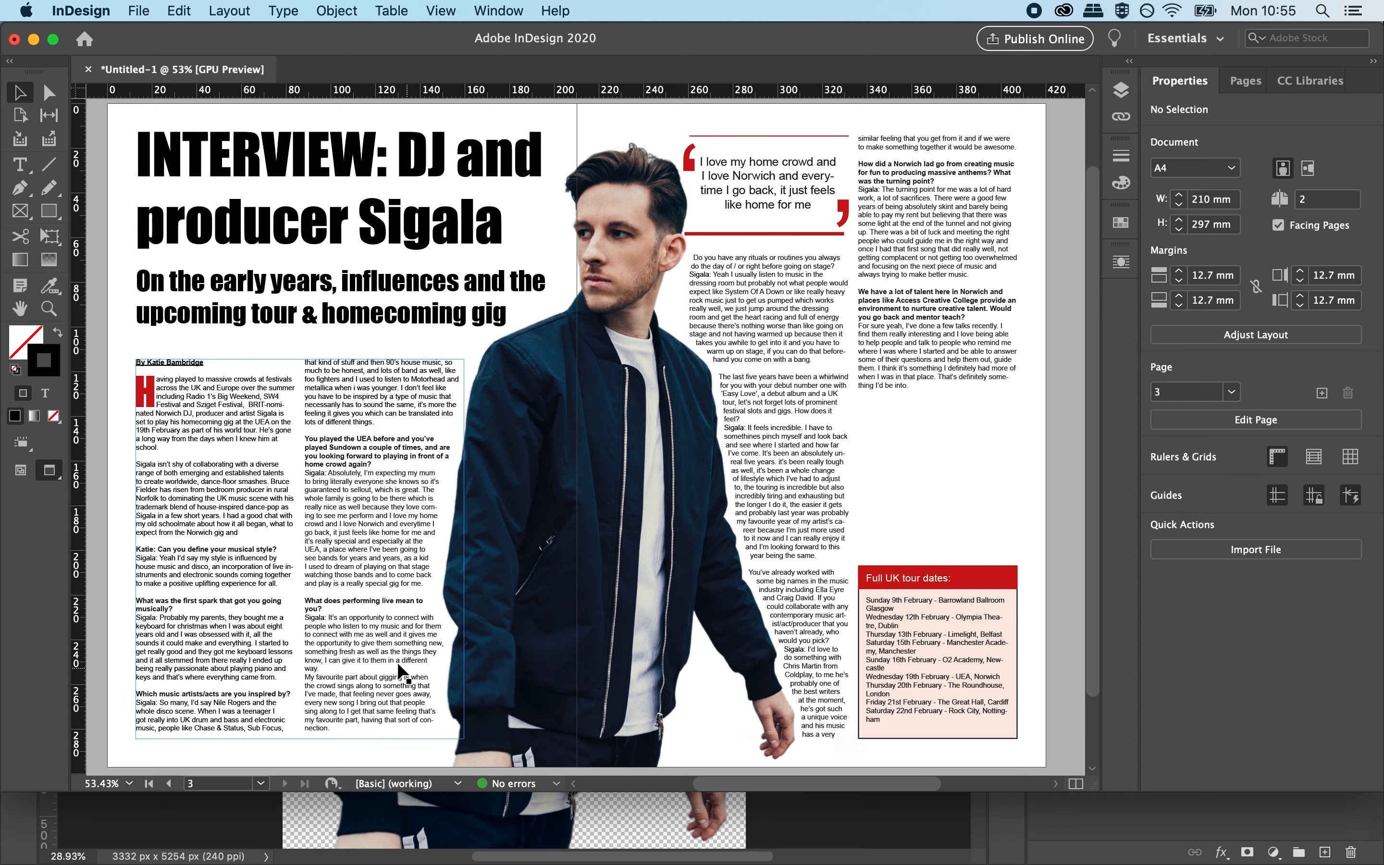
left_click(323, 526)
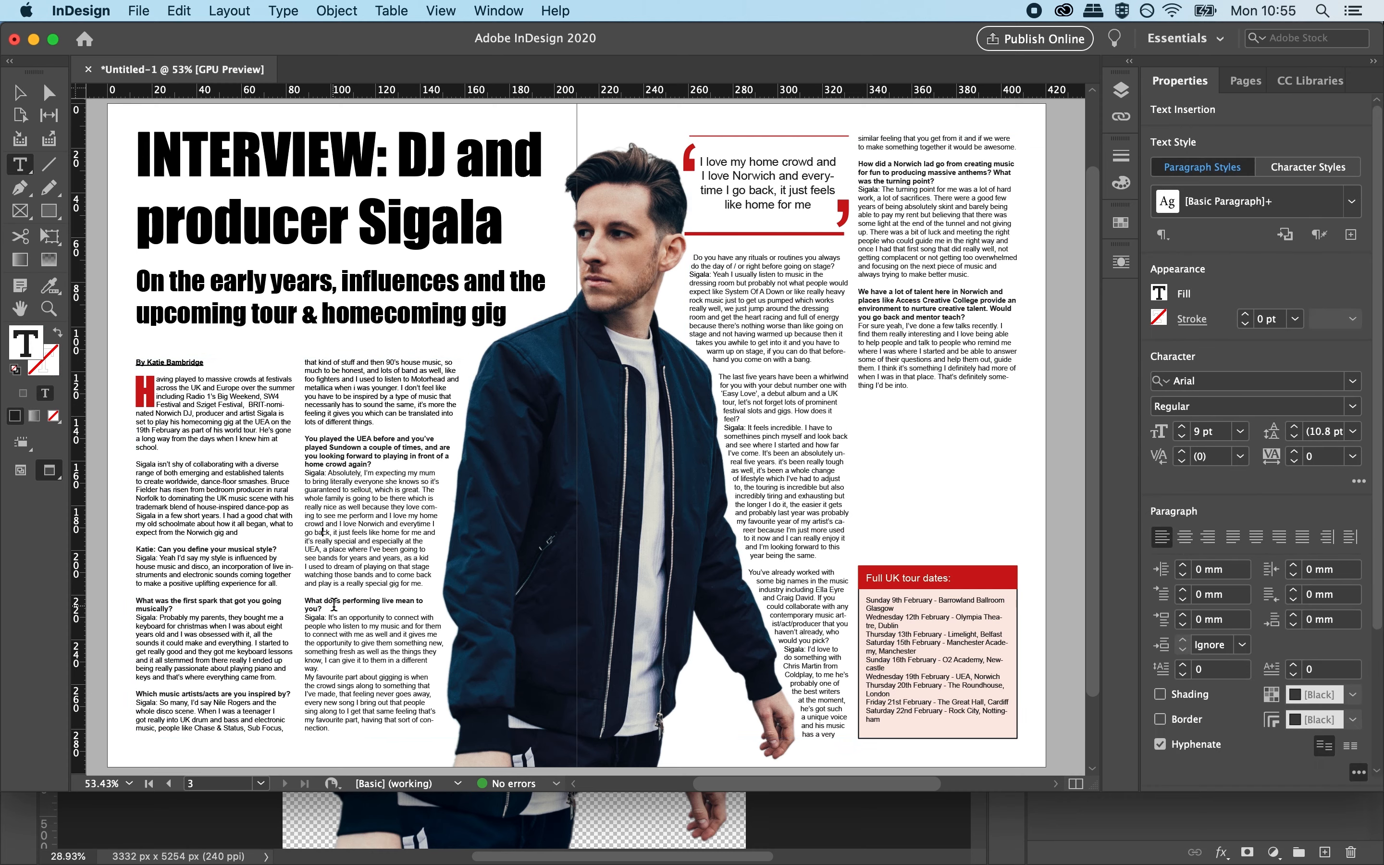
left_click(425, 586)
left_click(368, 582)
left_click(445, 586)
key("Return")
key("Return")
type("NO")
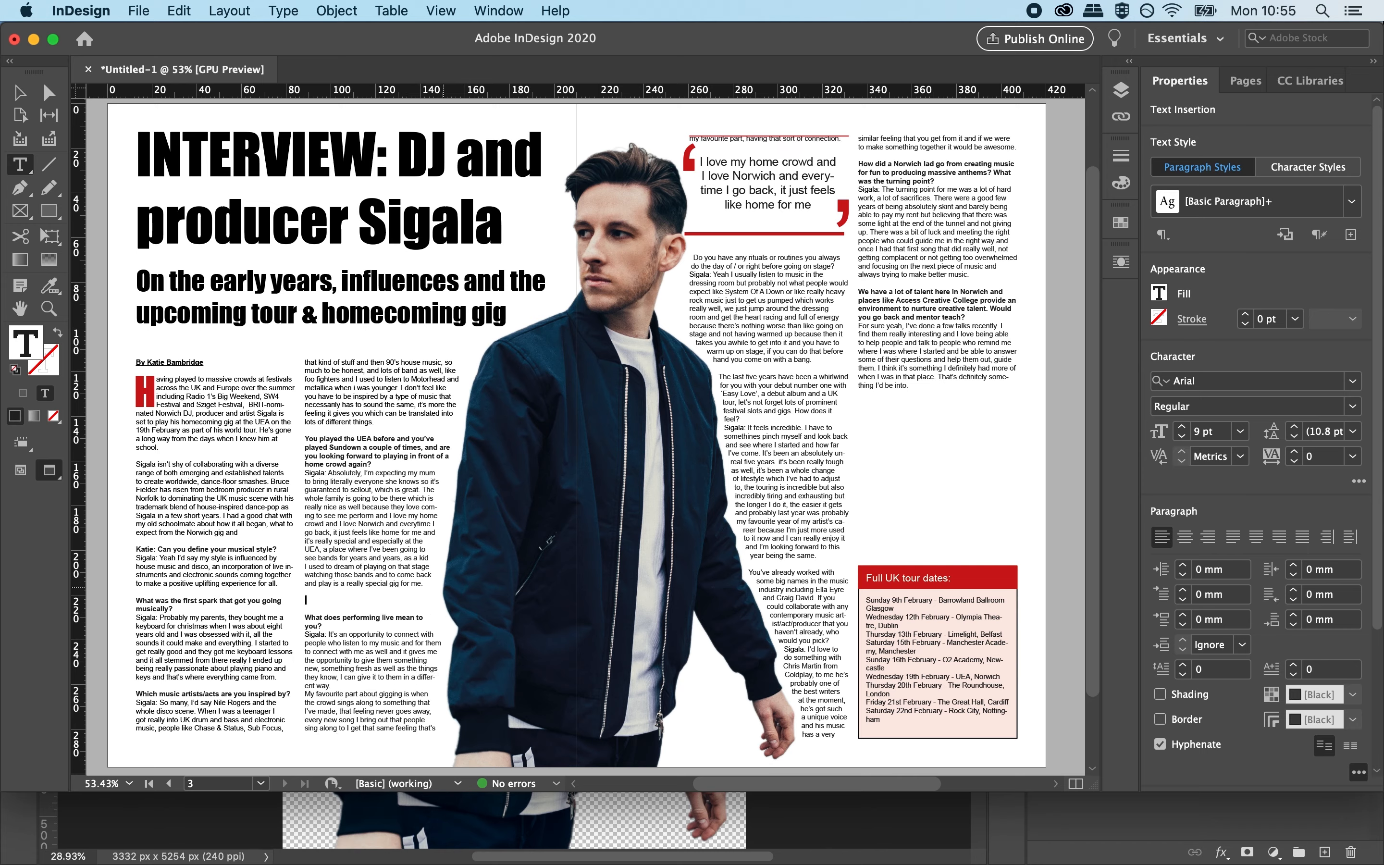
type("RWICH")
Format the NORWICH heading as centred, bold, underlined Arial at 13 pt.
double_click(318, 600)
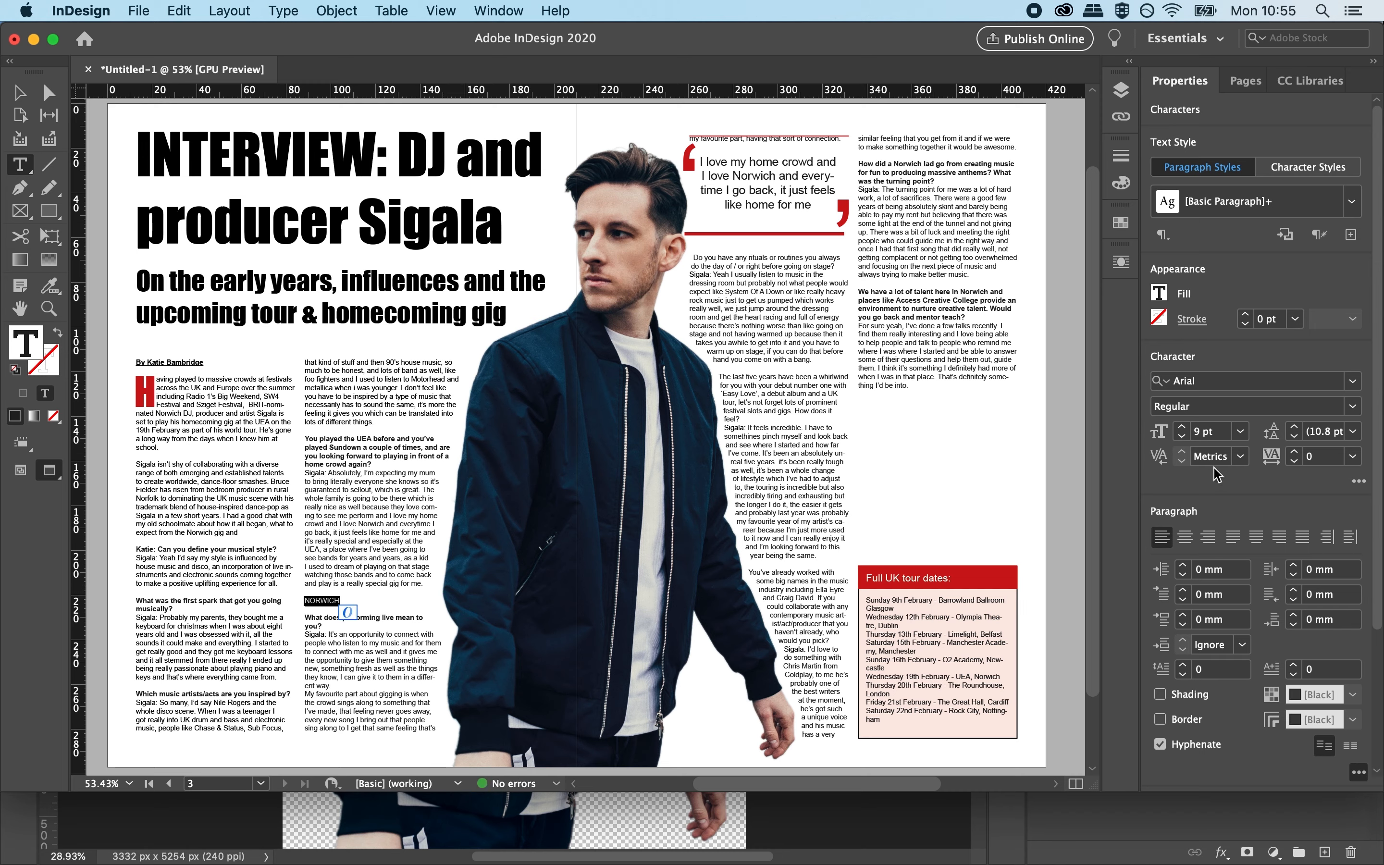
left_click(1185, 537)
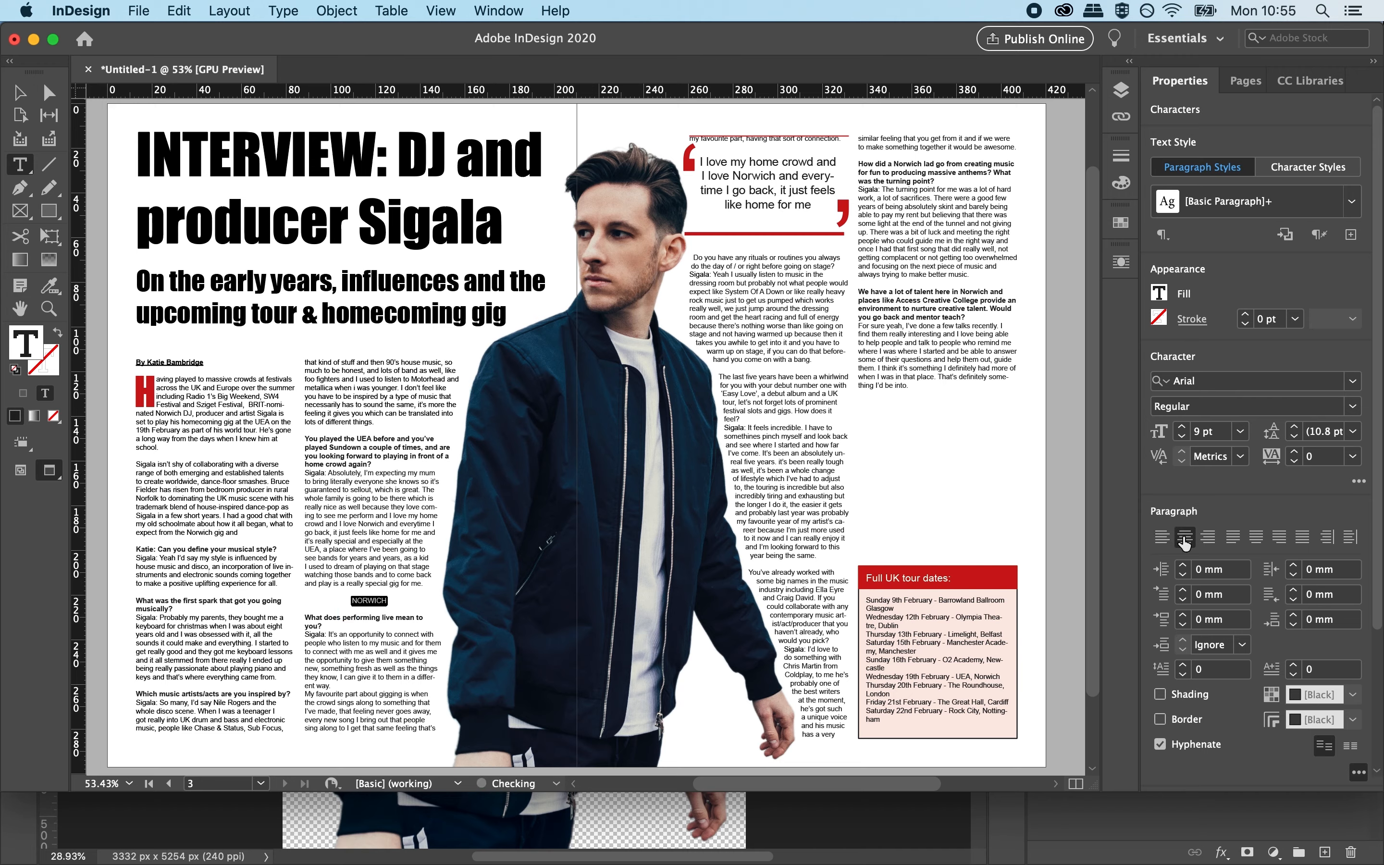
left_click(1353, 408)
left_click(1248, 472)
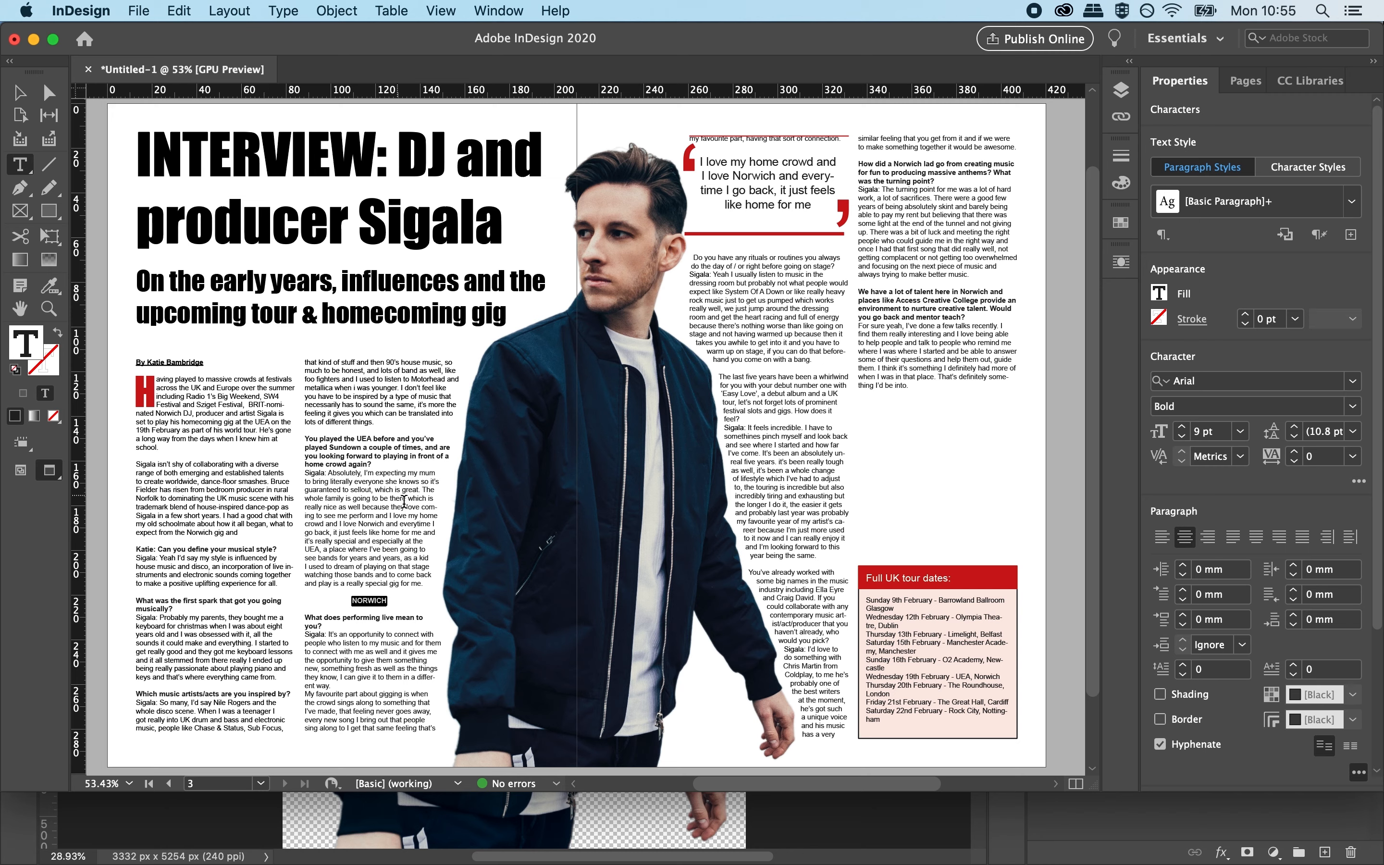
left_click(1353, 406)
left_click(1353, 407)
scroll(1354, 518, "down", 5)
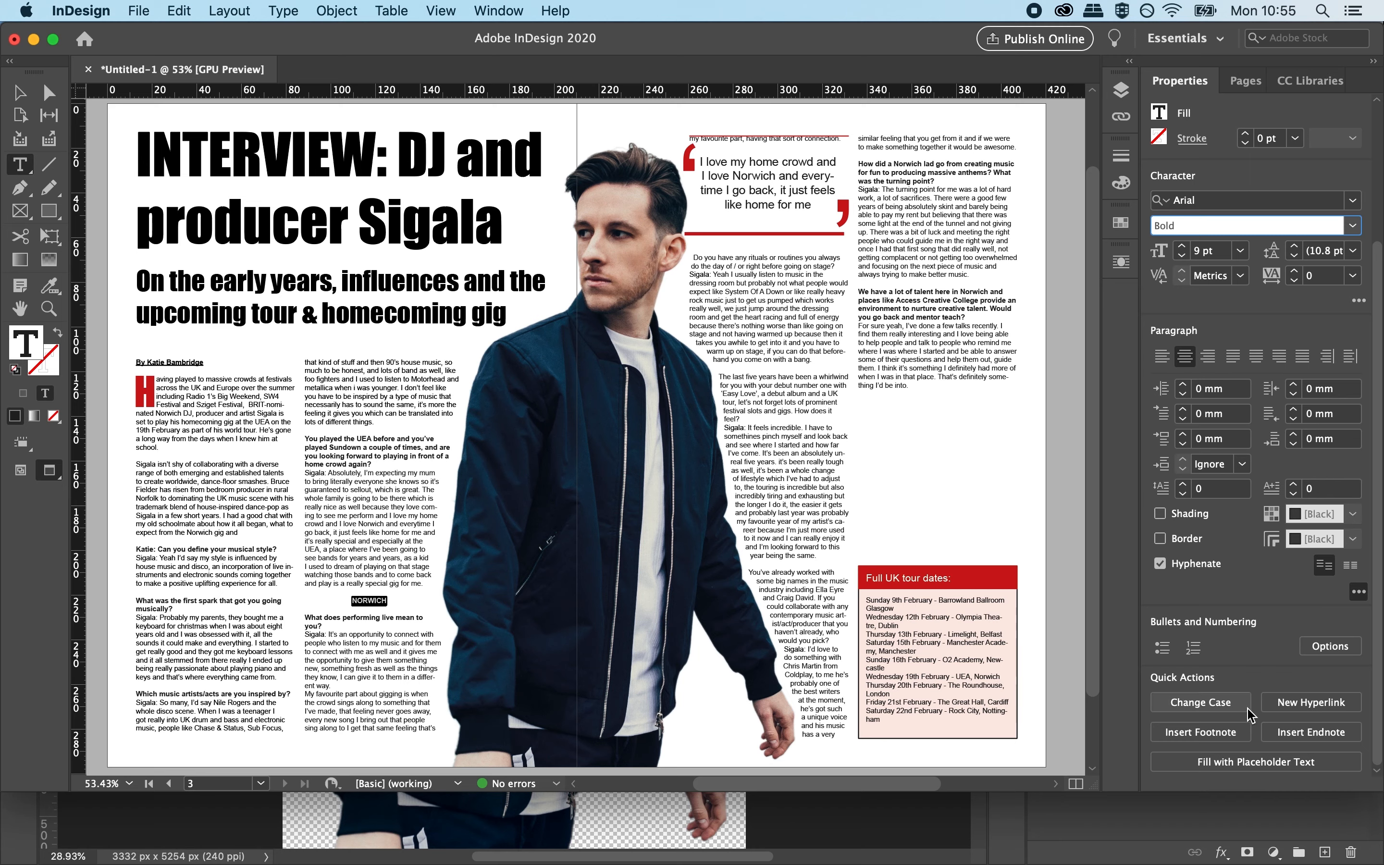
left_click(1359, 300)
left_click(1317, 396)
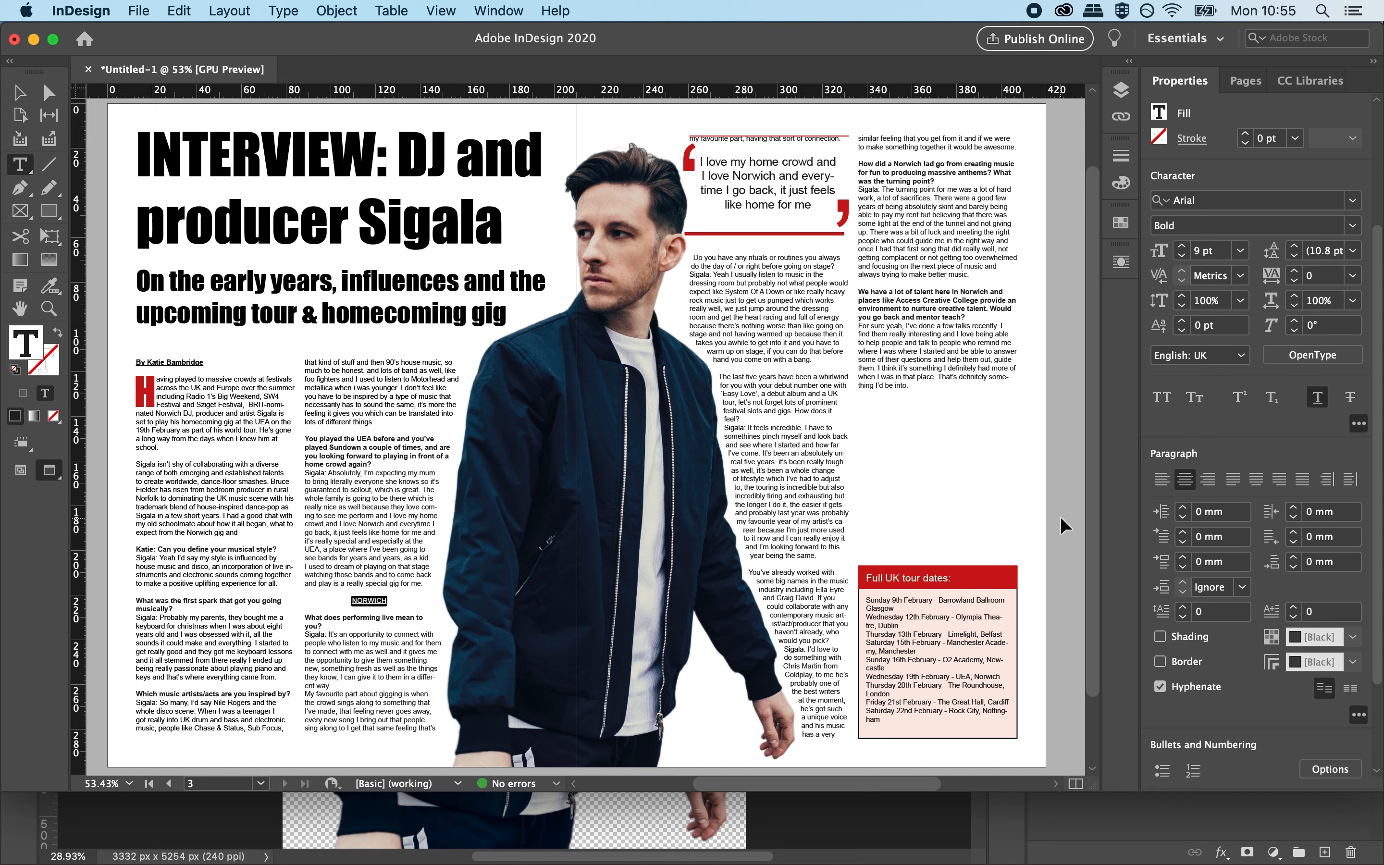
key("super+shift+period")
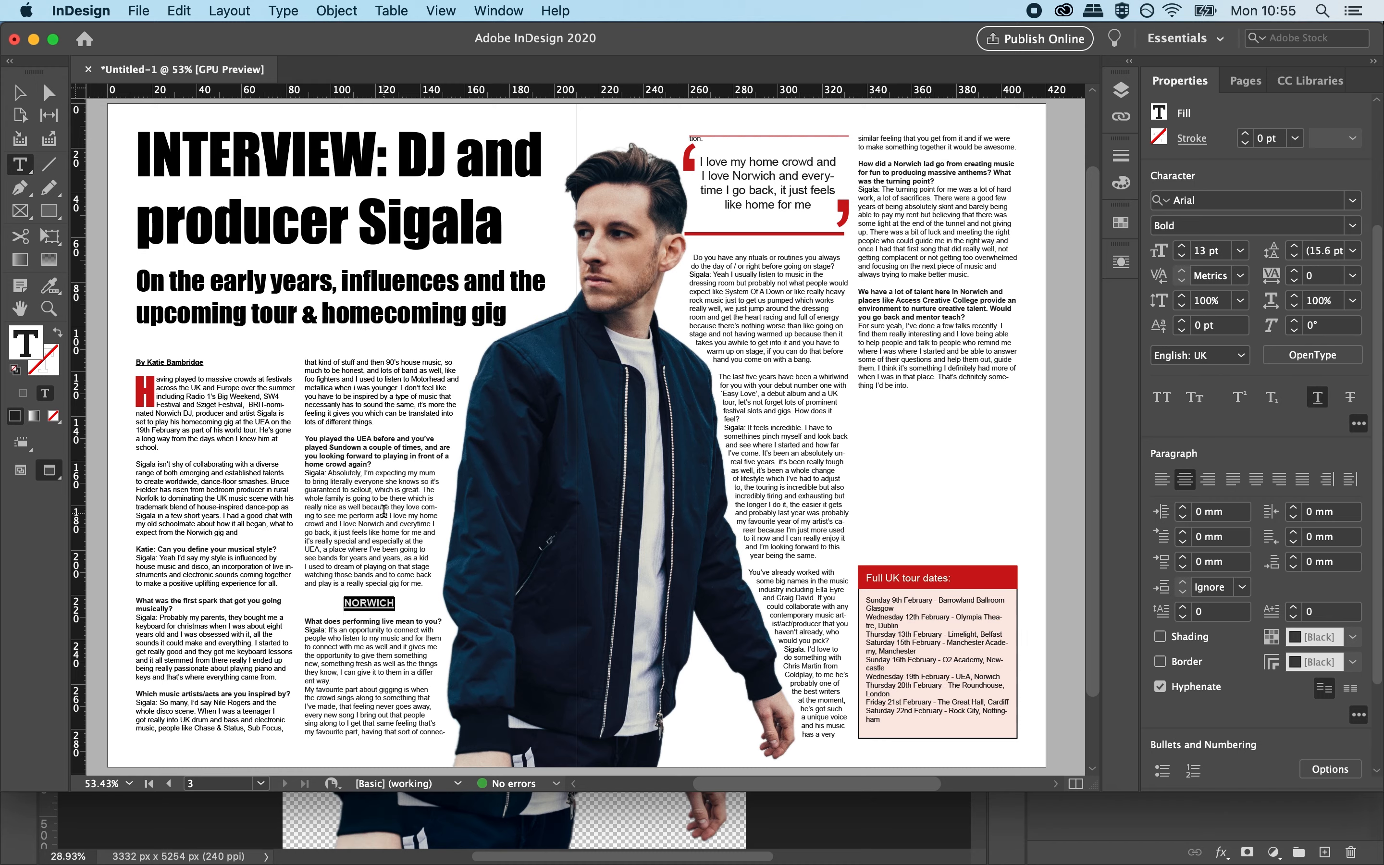
Lower the upper edge of the left page's two-column interview text frame to Y 129 mm.
left_click(377, 506)
key("Escape")
key("super+alt+w")
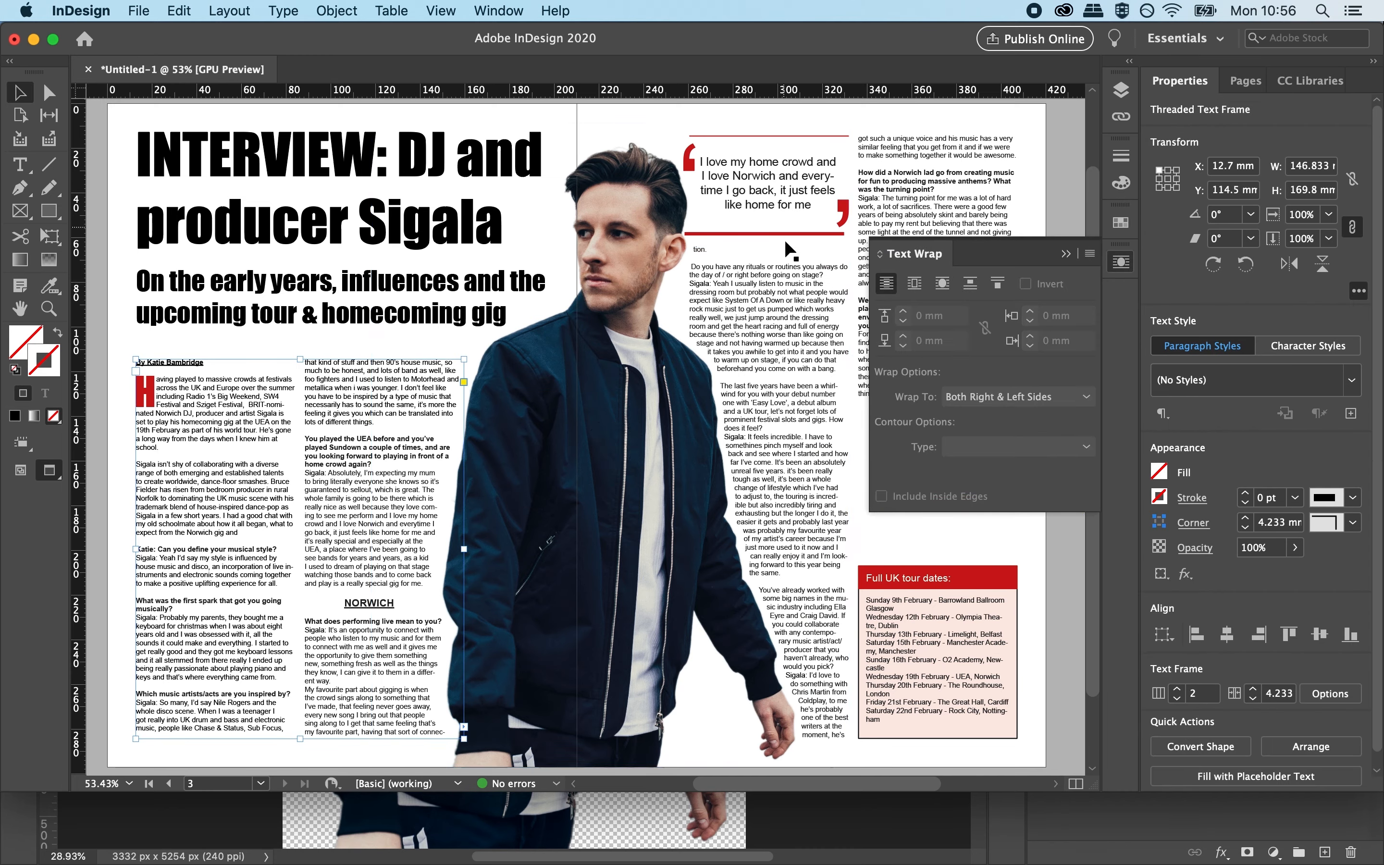
left_click(1065, 255)
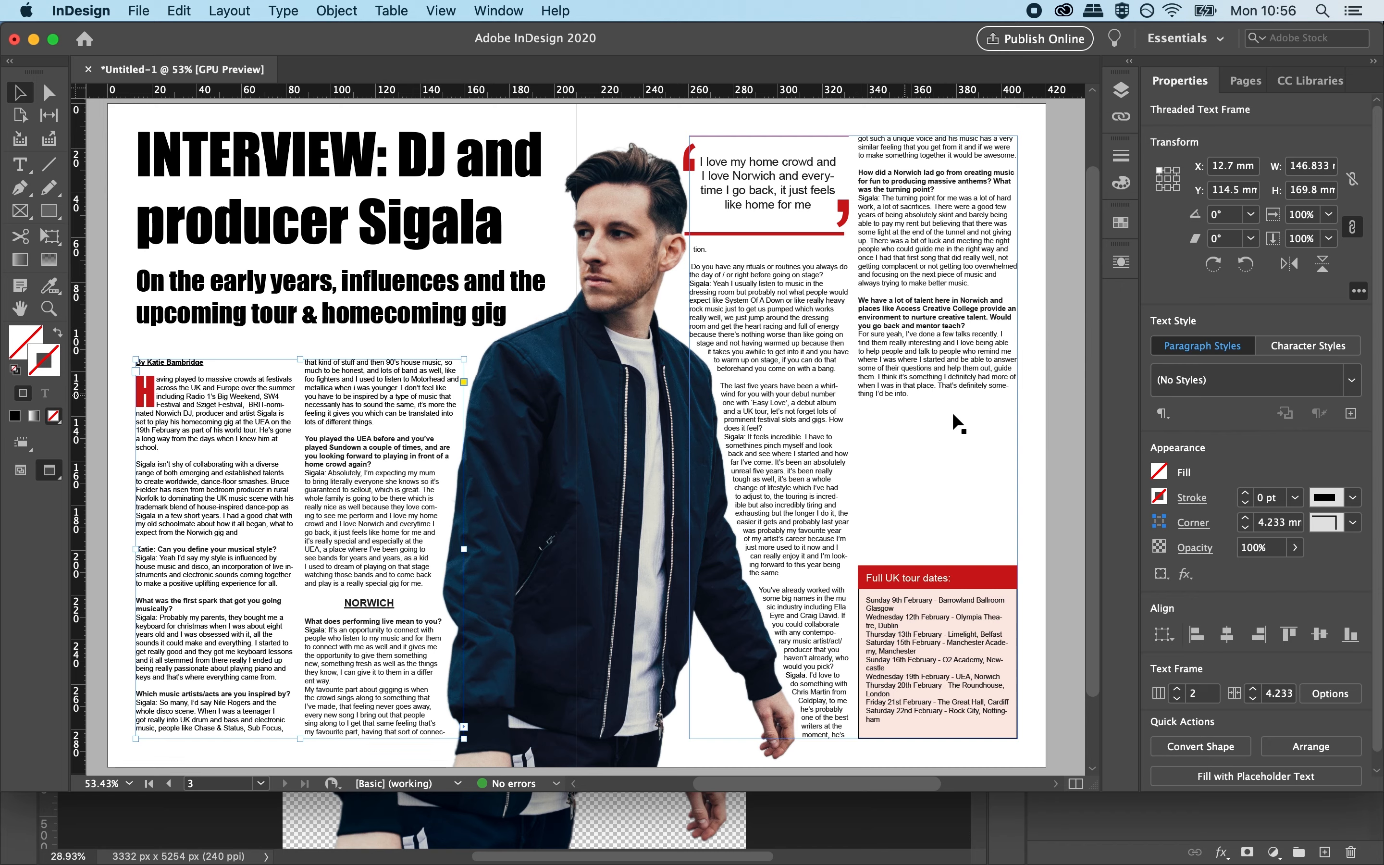
left_click_drag(303, 358, 302, 390)
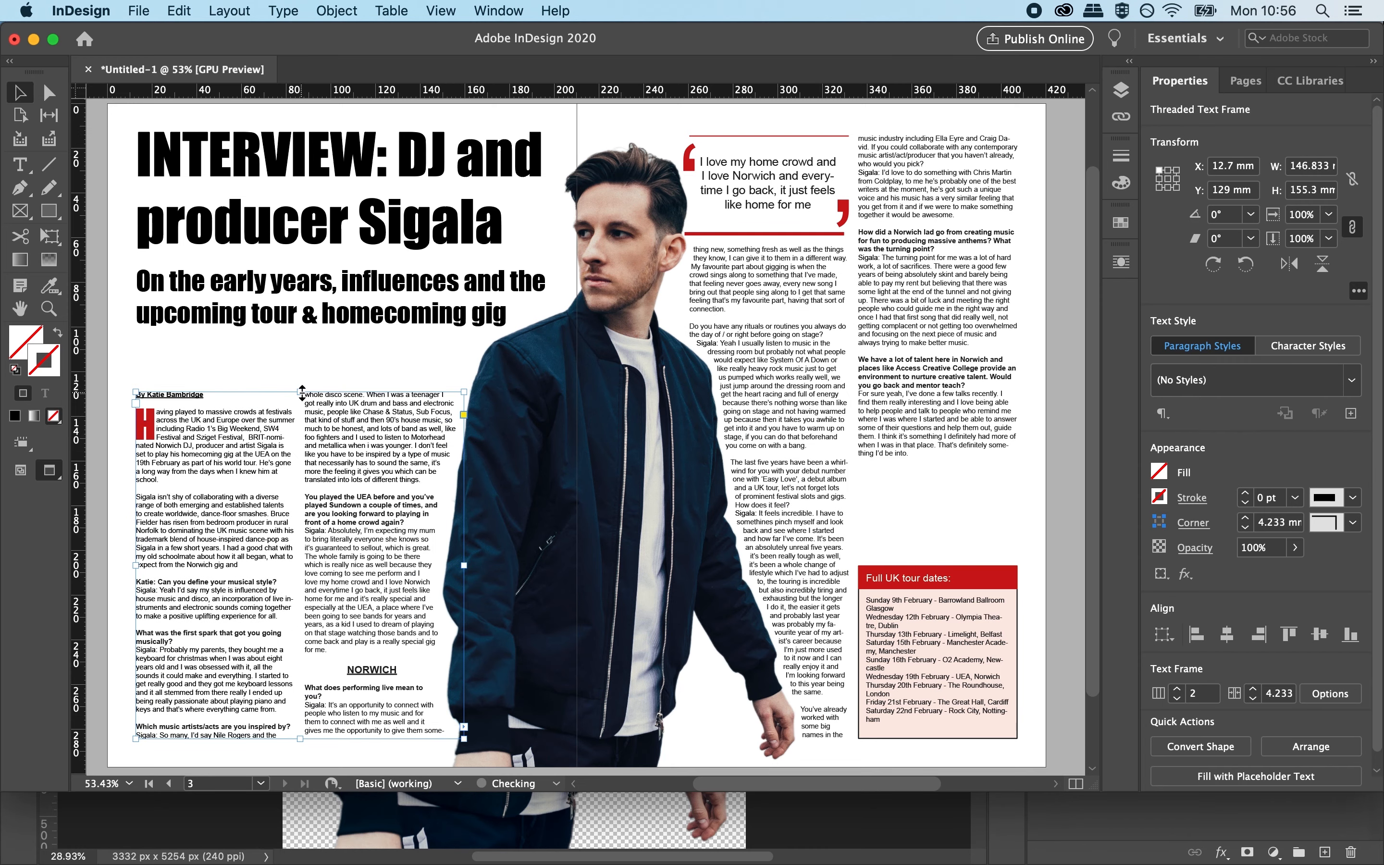
Narrow and deepen the subheading frame to 137.3 by 38.5 mm, with its upper edge at Y 81.5 mm.
left_click(427, 286)
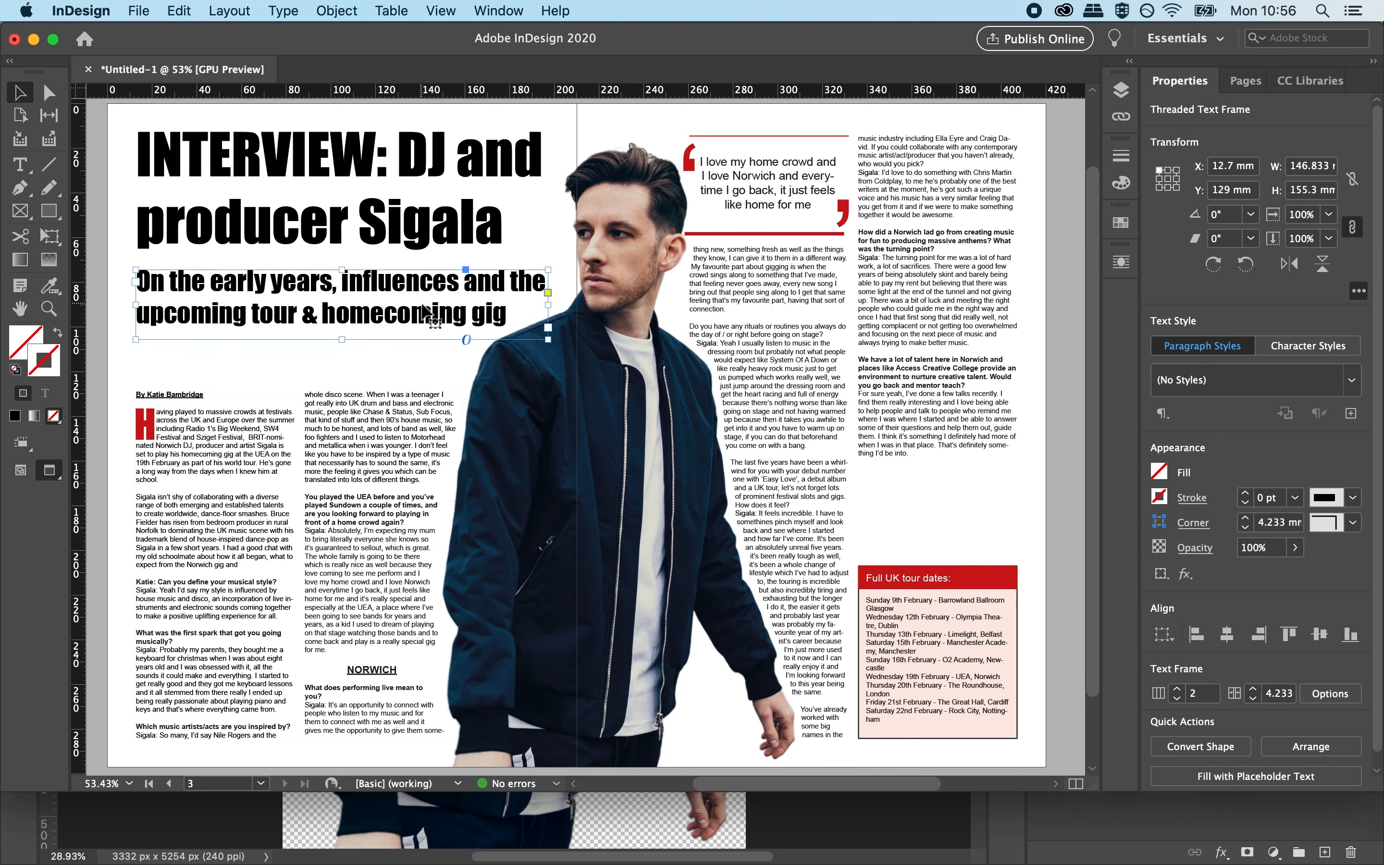
left_click_drag(547, 339, 445, 373)
left_click_drag(290, 271, 292, 286)
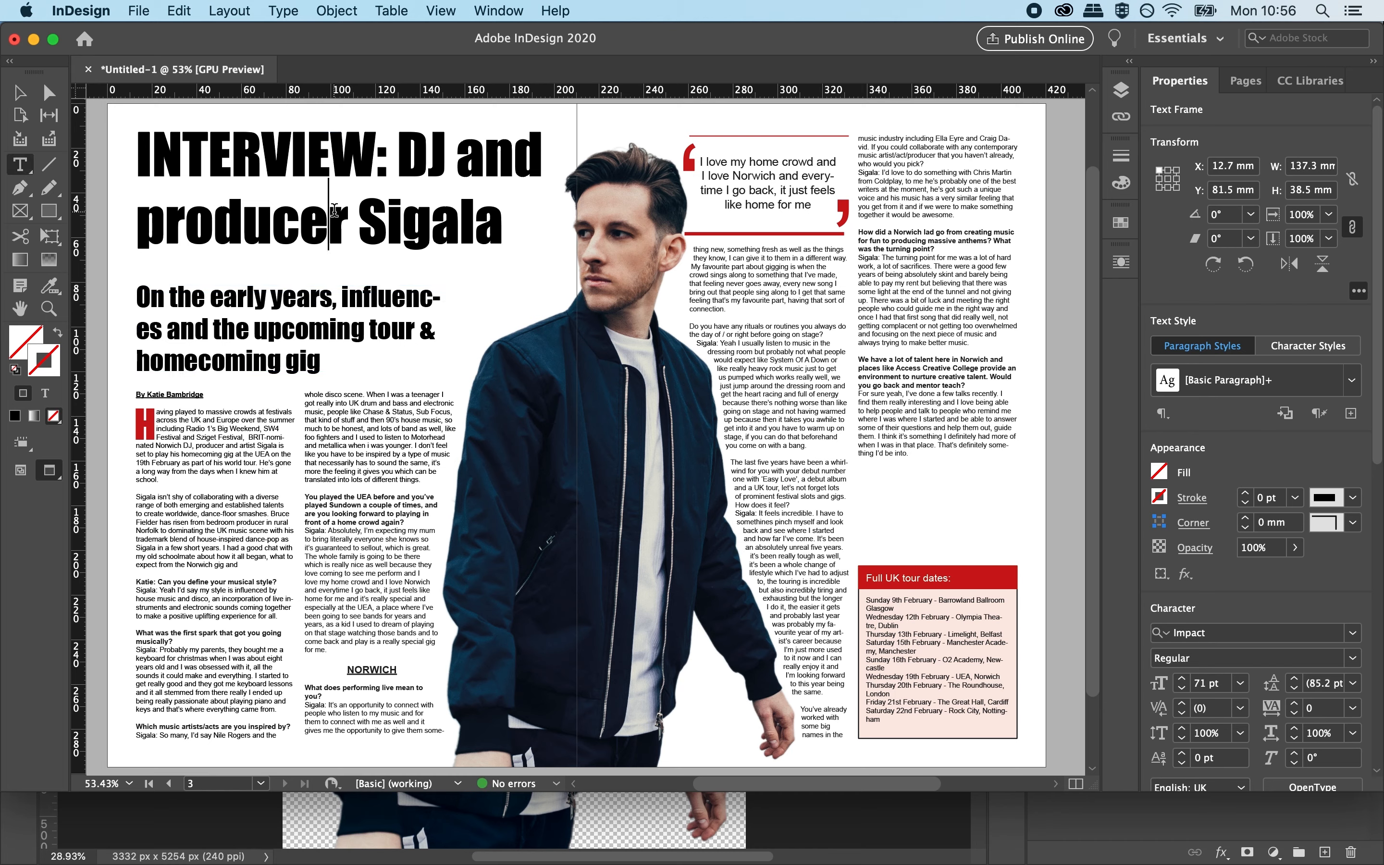
Delete "INTERVIEW: DJ and producer" from the headline so only "Sigala" is left.
double_click(413, 149)
left_click_drag(359, 217, 122, 170)
key("BackSpace")
Enlarge the "Sigala" headline text to 187 pt.
double_click(194, 171)
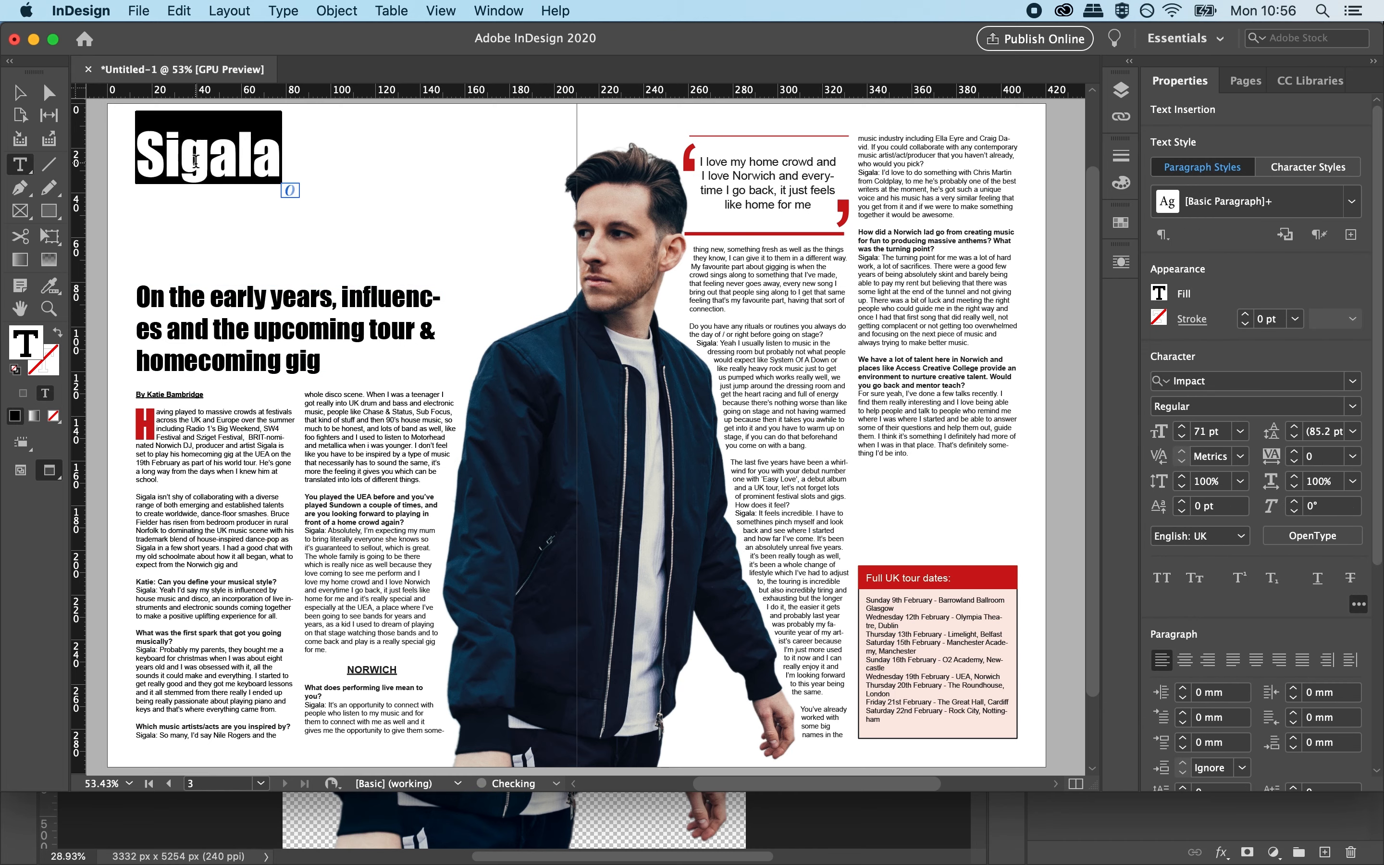
key("super+shift+period")
key("super+shift+period")
key("super+shift+period")
key("super+shift+period")
key("super+shift+period")
key("super+shift+period")
key("super+shift+period")
key("super+shift+period")
key("super+shift+period")
key("super+shift+period")
key("super+shift+period")
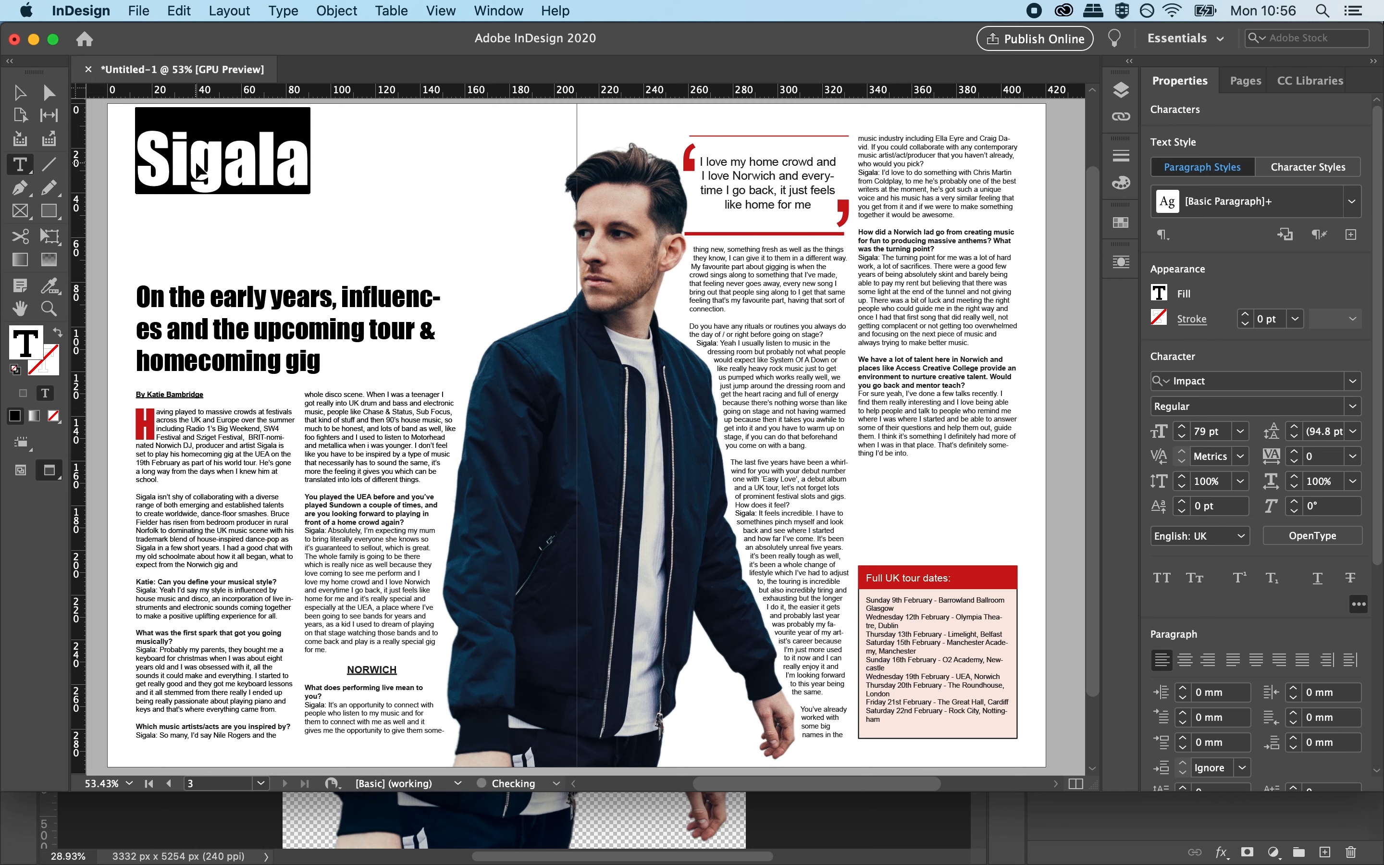
key("super+shift+period")
key("super+shift+period")
key("super+shift+period")
key("super+shift+period")
key("super+shift+period")
key("super+shift+period")
key("super+shift+period")
key("super+shift+period")
key("super+shift+period")
key("super+shift+period")
key("super+shift+period")
key("super+shift+period")
key("super+shift+period")
key("super+shift+period")
key("super+shift+period")
key("super+shift+period")
key("super+shift+period")
key("super+shift+period")
key("super+shift+period")
key("super+shift+period")
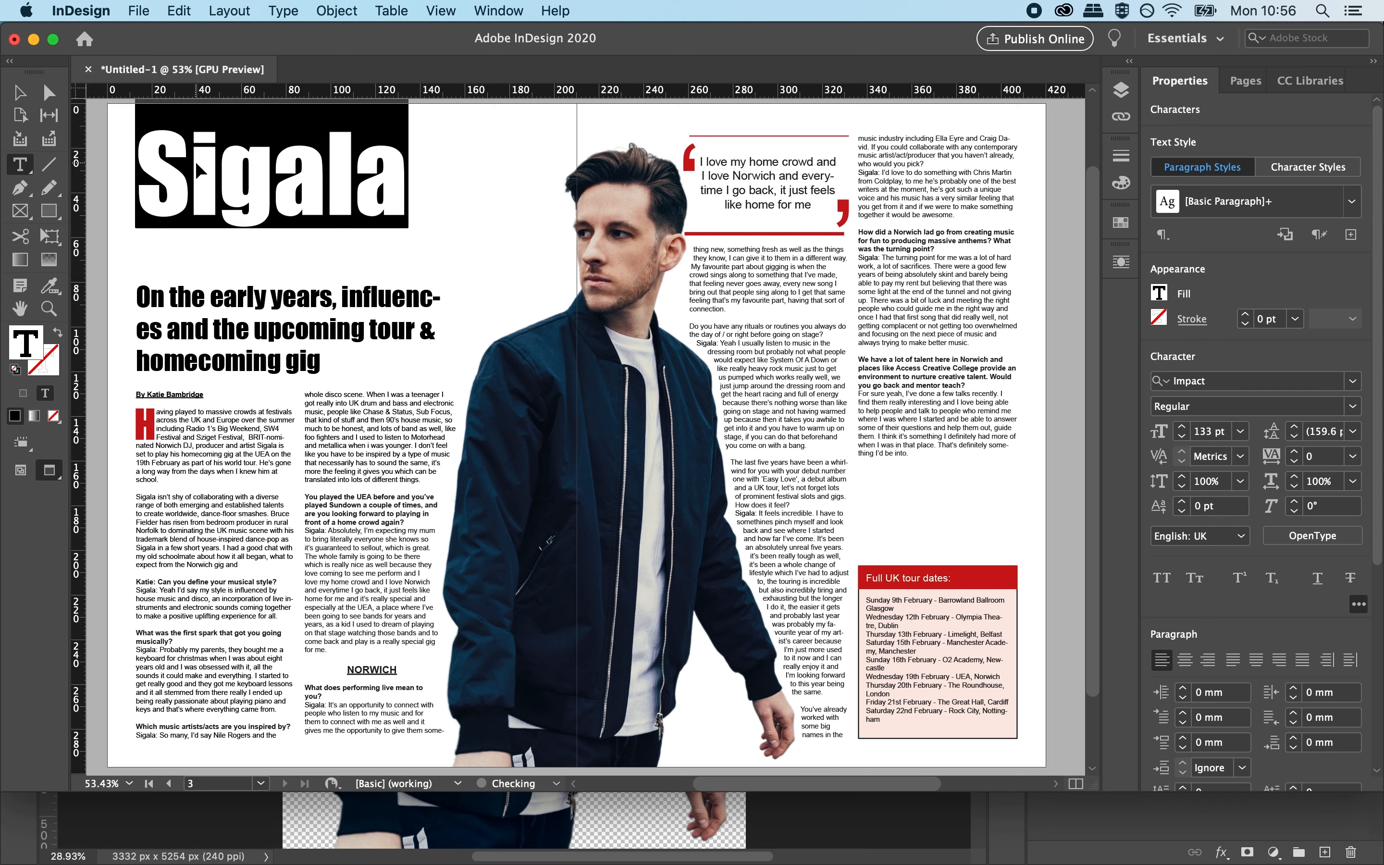
key("super+shift+period")
key("super+shift+period")
key("super+shift+period")
key("super+shift+period")
key("super+shift+period")
key("super+shift+period")
key("super+shift+period")
key("super+shift+period")
key("super+shift+period")
key("super+shift+period")
key("super+shift+period")
key("super+shift+period")
key("super+shift+period")
key("super+shift+period")
key("super+shift+period")
key("super+shift+period")
key("super+shift+period")
key("super+shift+period")
key("super+shift+period")
key("super+shift+period")
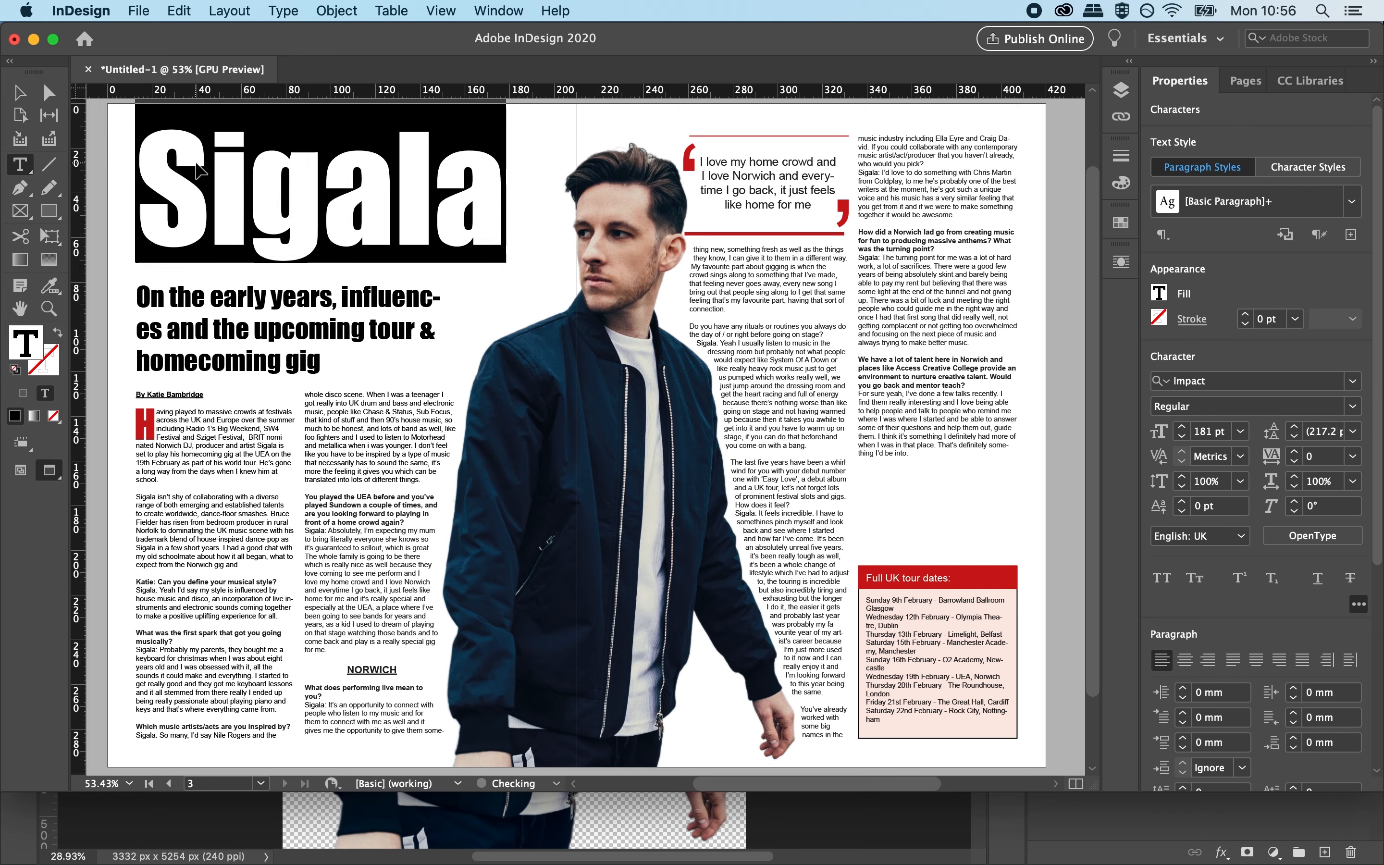
key("super+shift+comma")
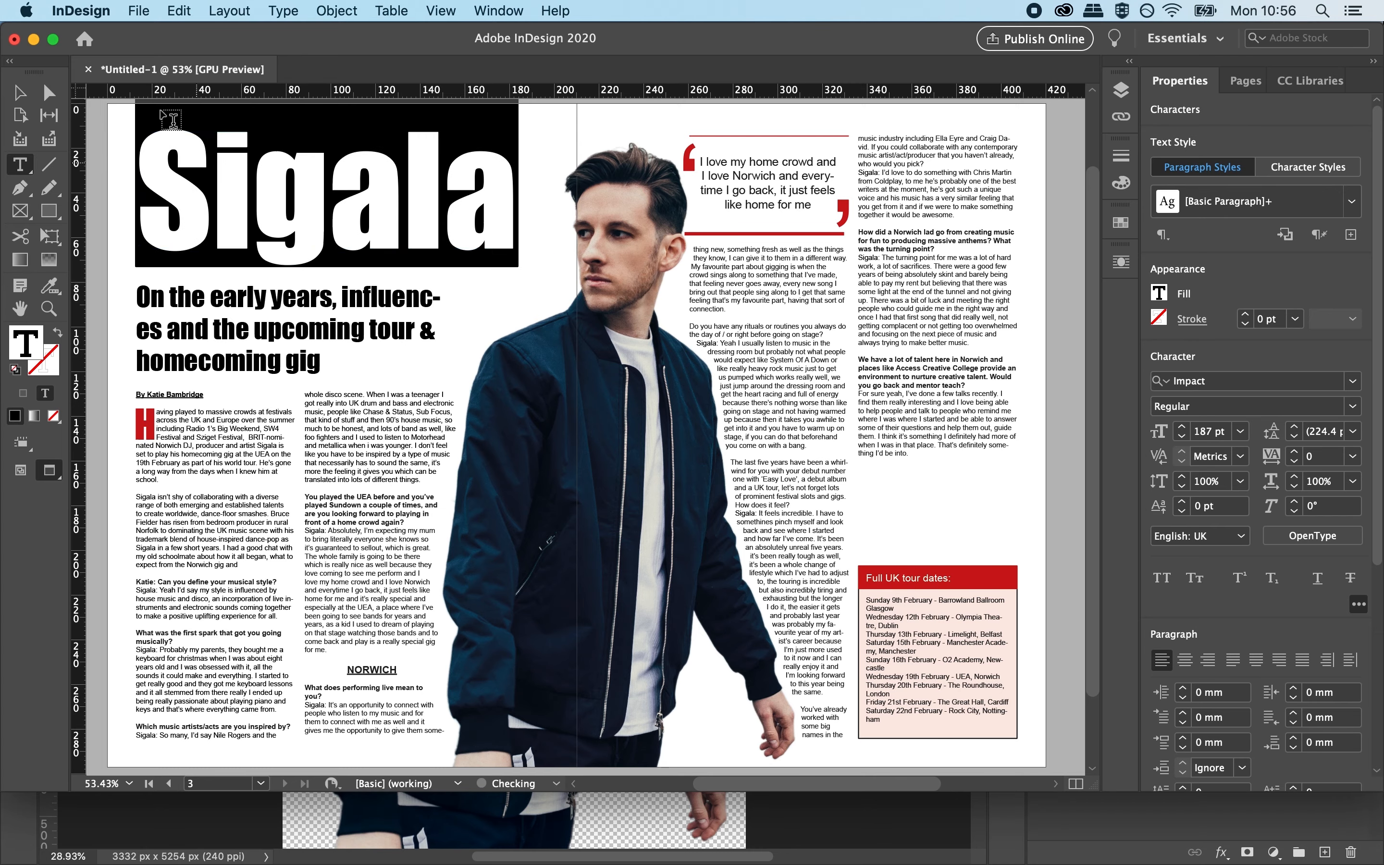
Lower the left page's interview frame's upper edge to Y 144.5 mm, and move and enlarge the subheading frame to 153.3 by 41.5 mm at Y 94.5 mm.
left_click(11, 92)
left_click(283, 460)
left_click_drag(300, 392, 308, 427)
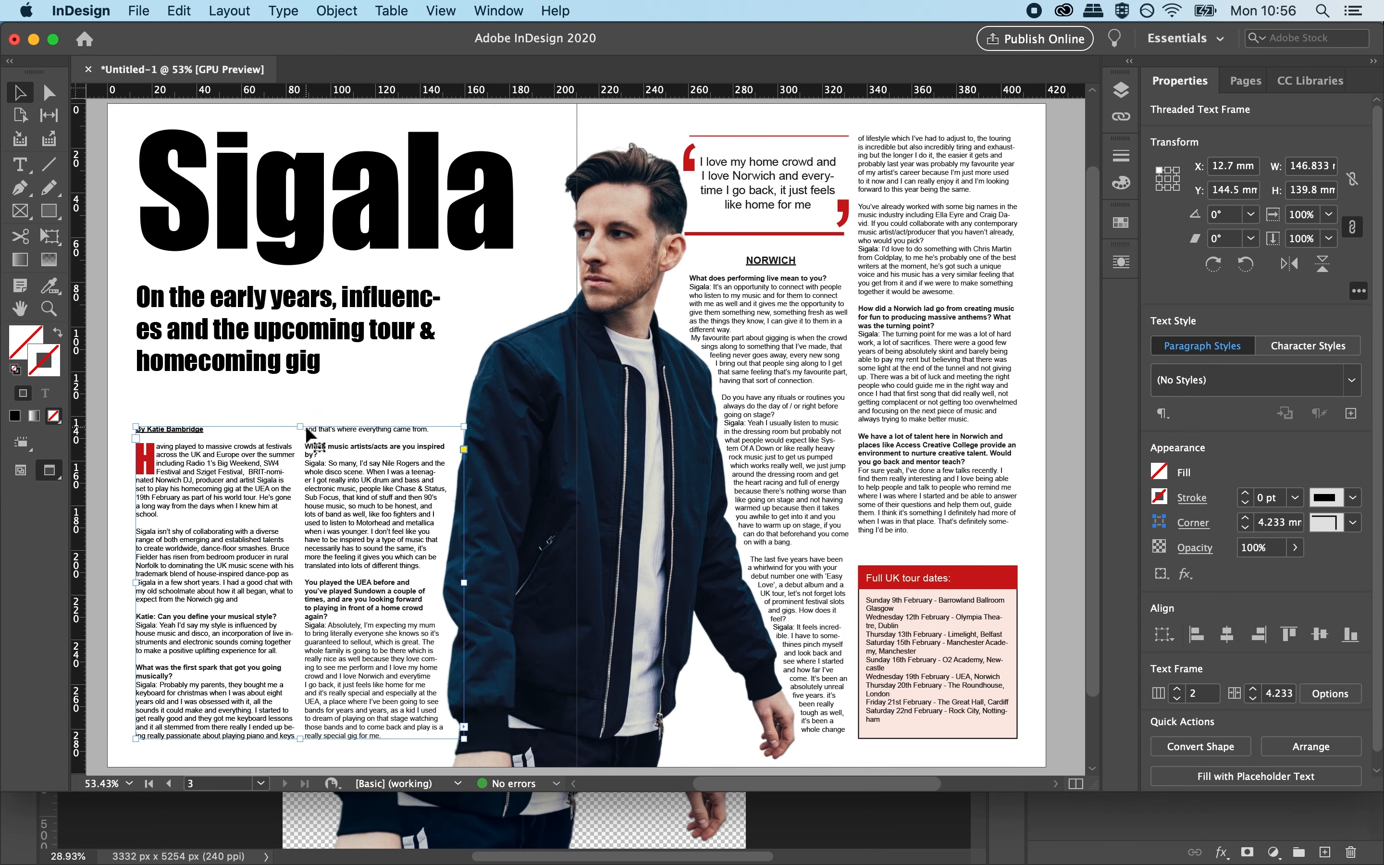
left_click_drag(291, 330, 292, 364)
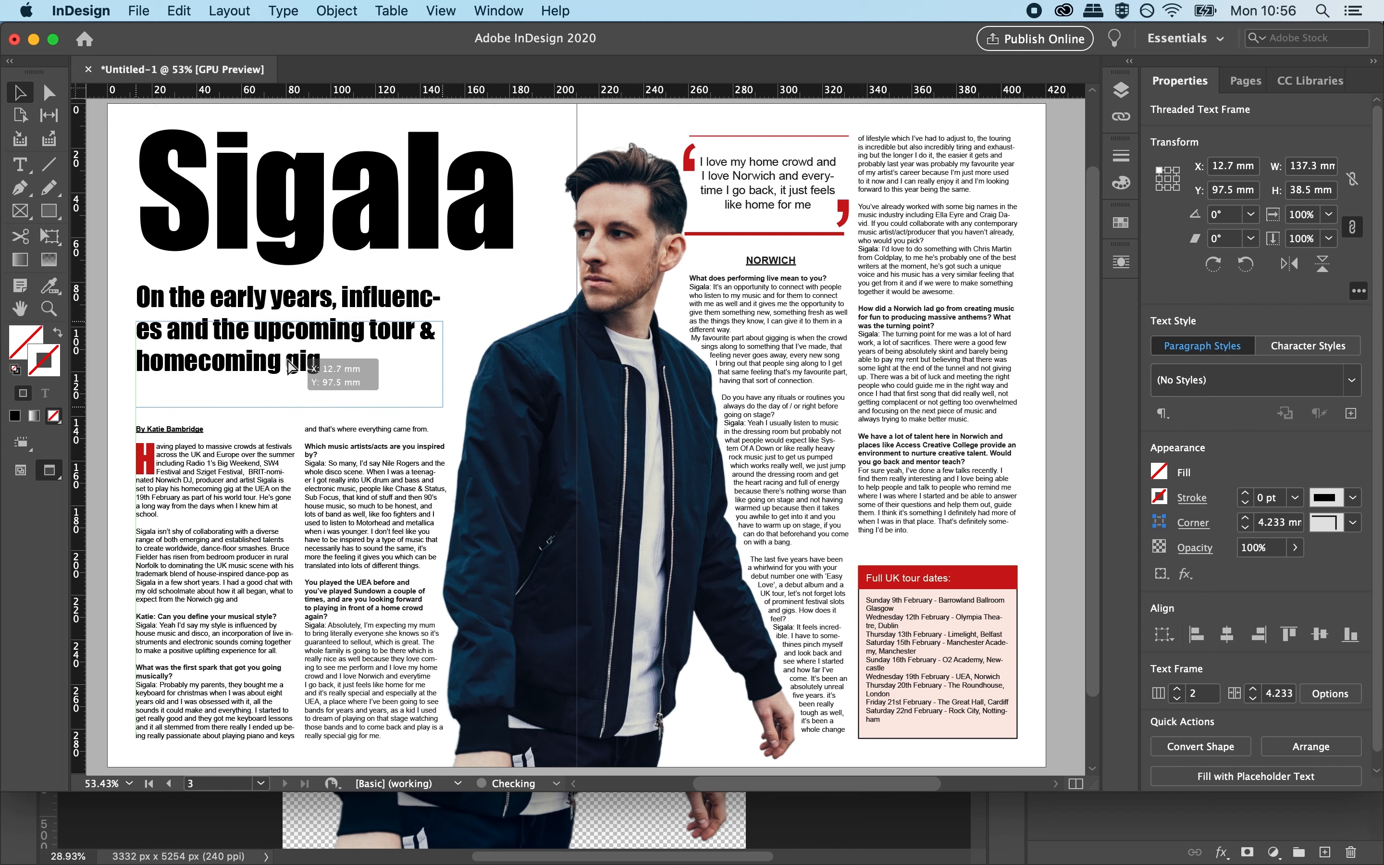
left_click_drag(444, 319, 478, 314)
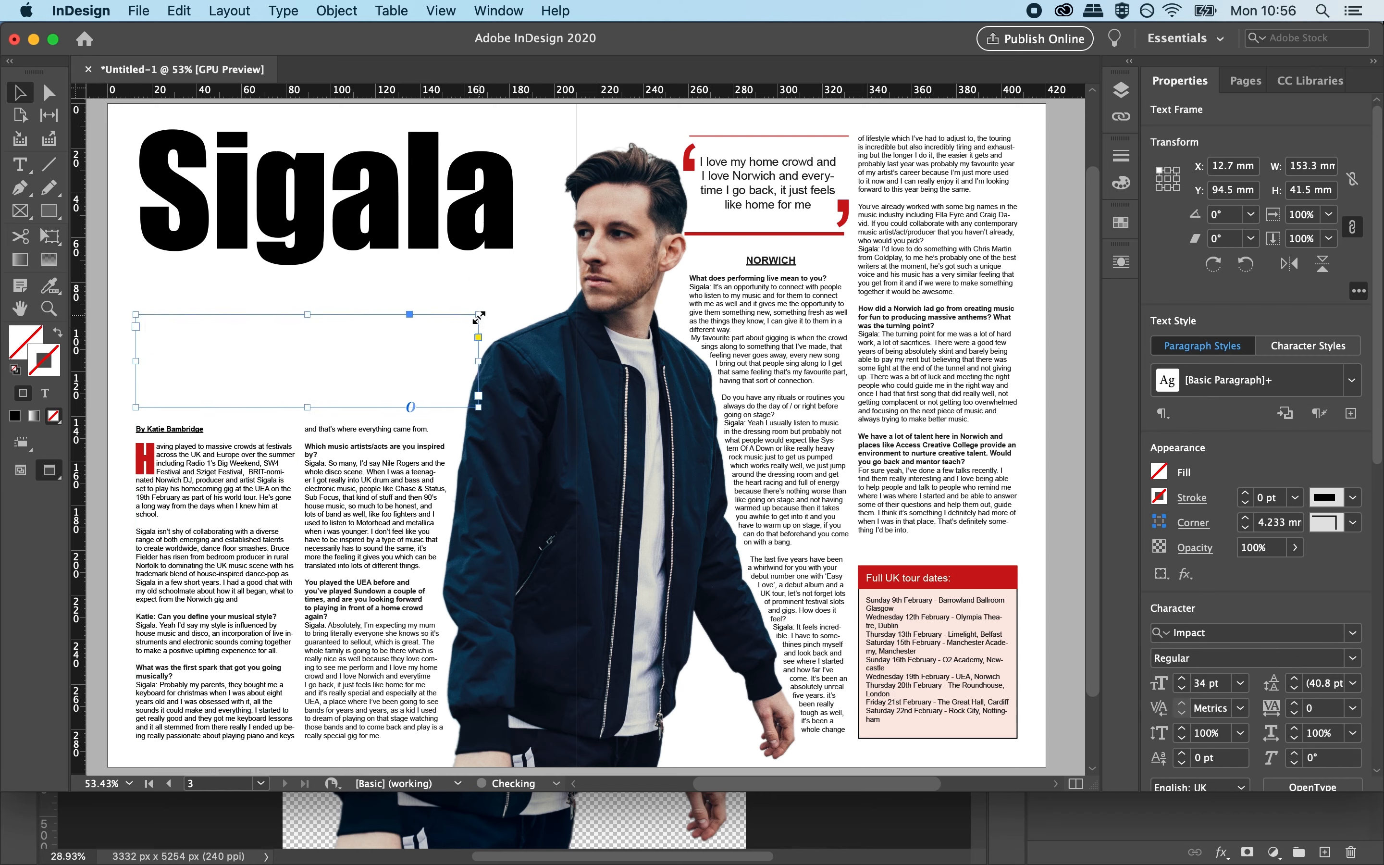
Reduce the subheading text to 32 pt and insert a line break before "homecoming gig".
double_click(394, 343)
double_click(347, 343)
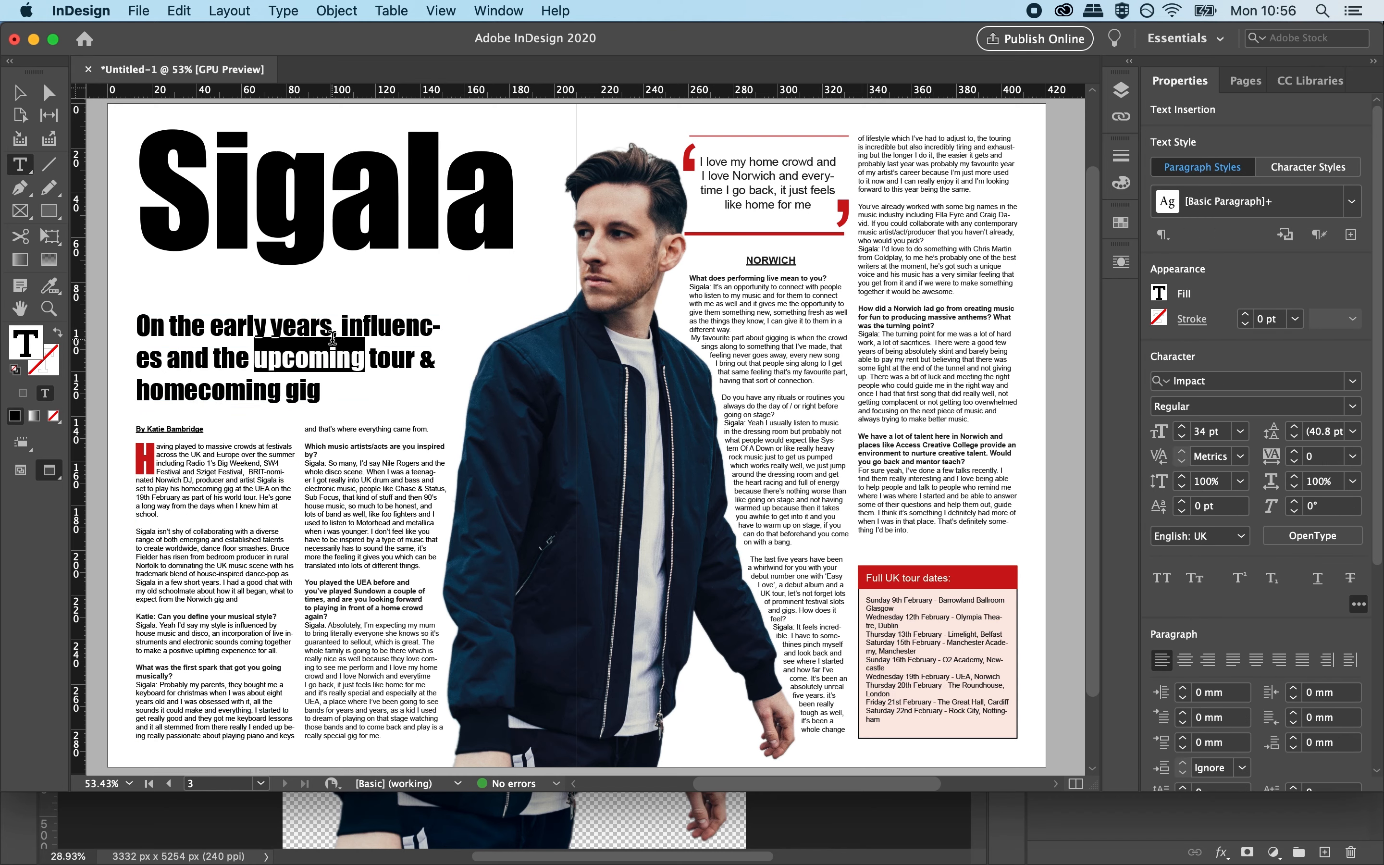
triple_click(346, 343)
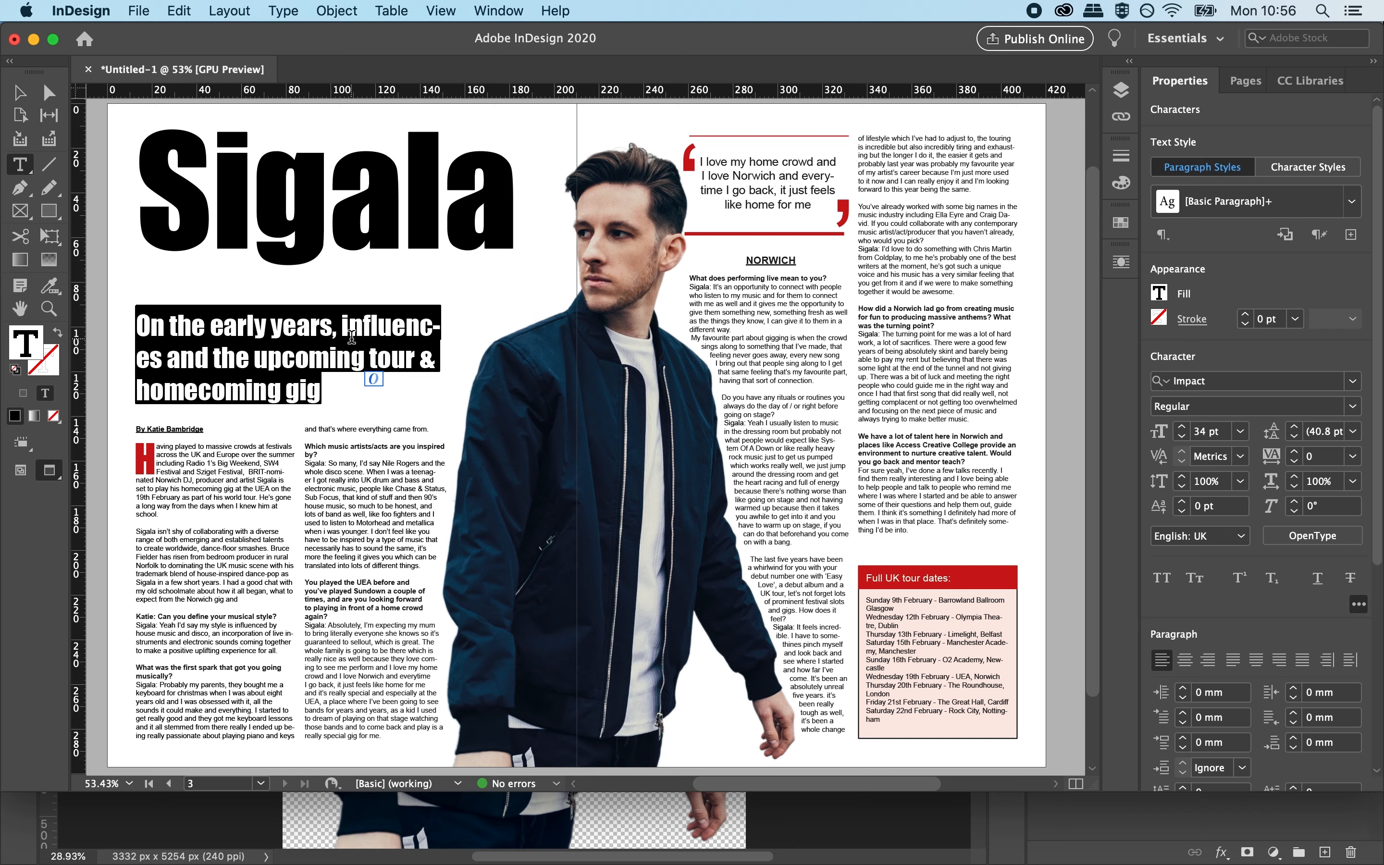
key("super+shift+comma")
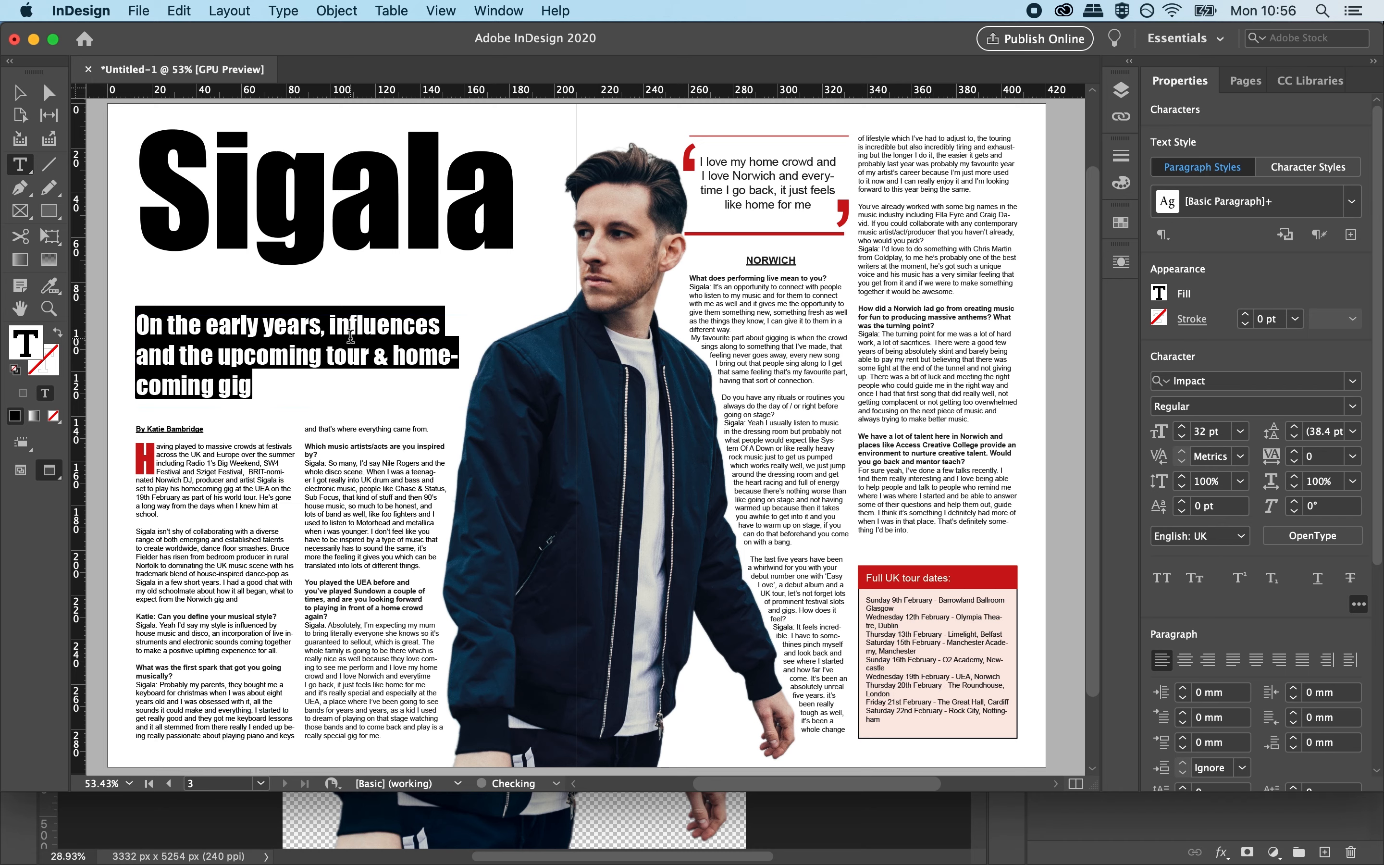
left_click(396, 351)
key("Return")
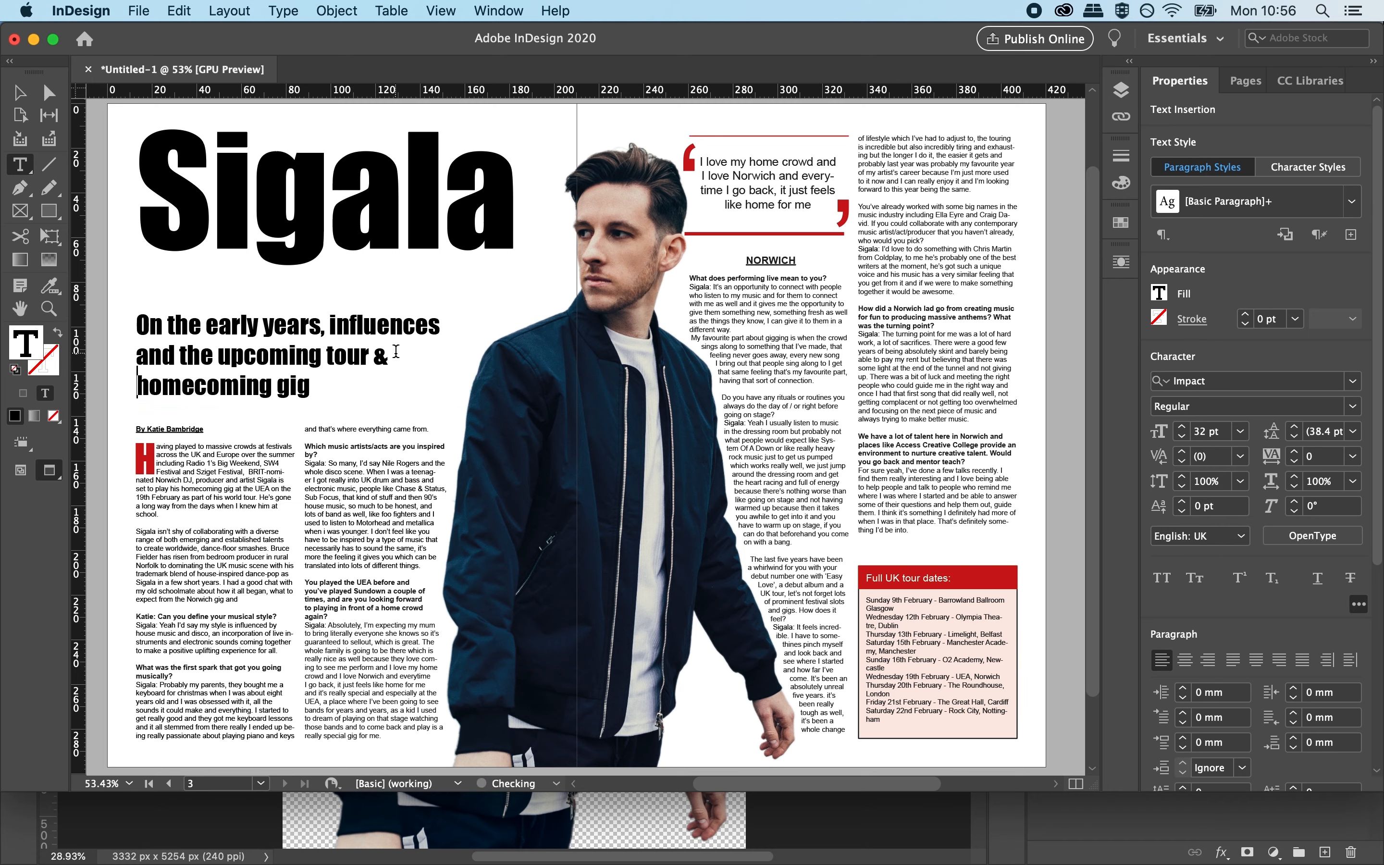
Set the whole subheading to 36 pt and deselect its frame.
key("super+a")
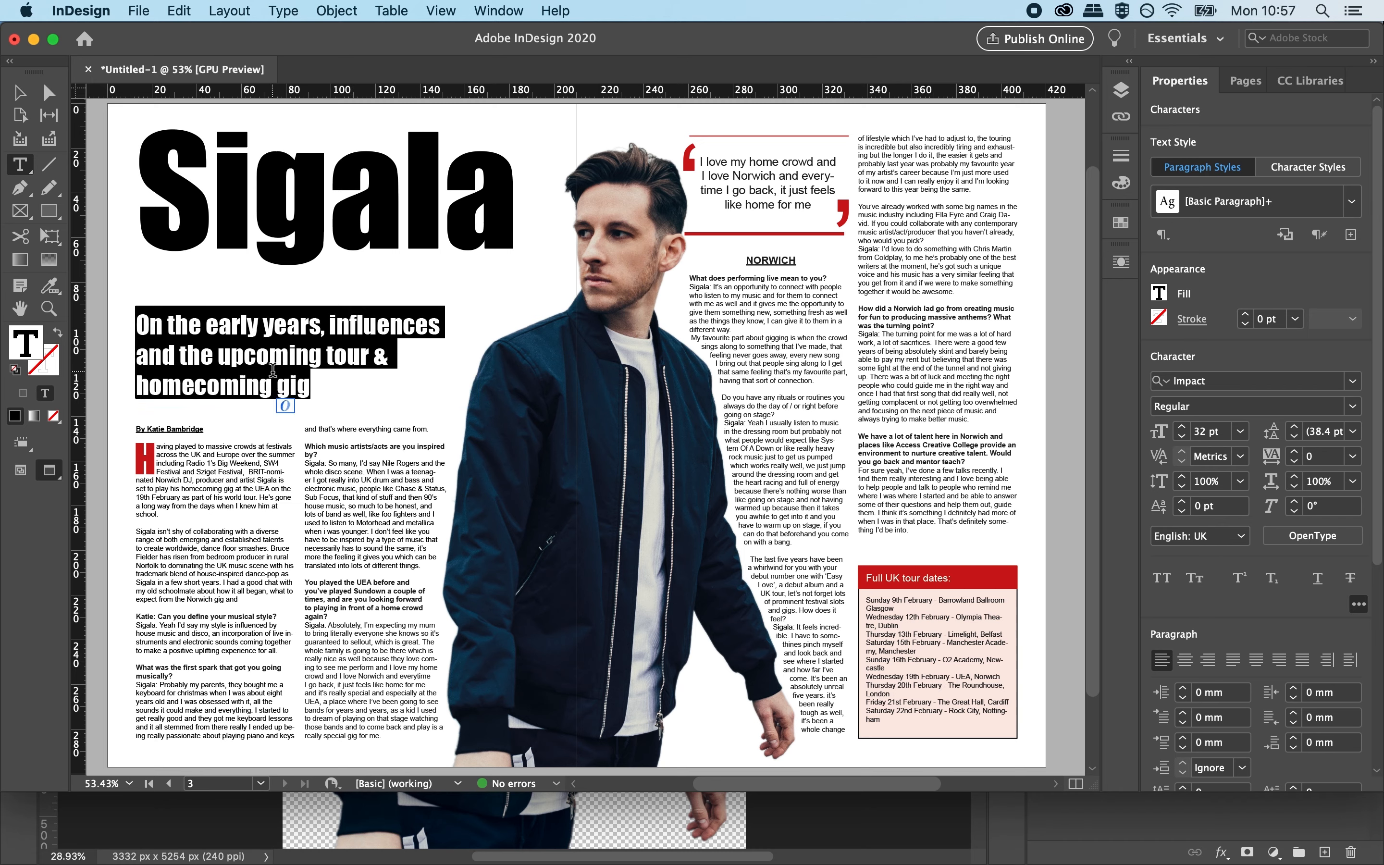
key("super+shift+period")
key("super+shift+period")
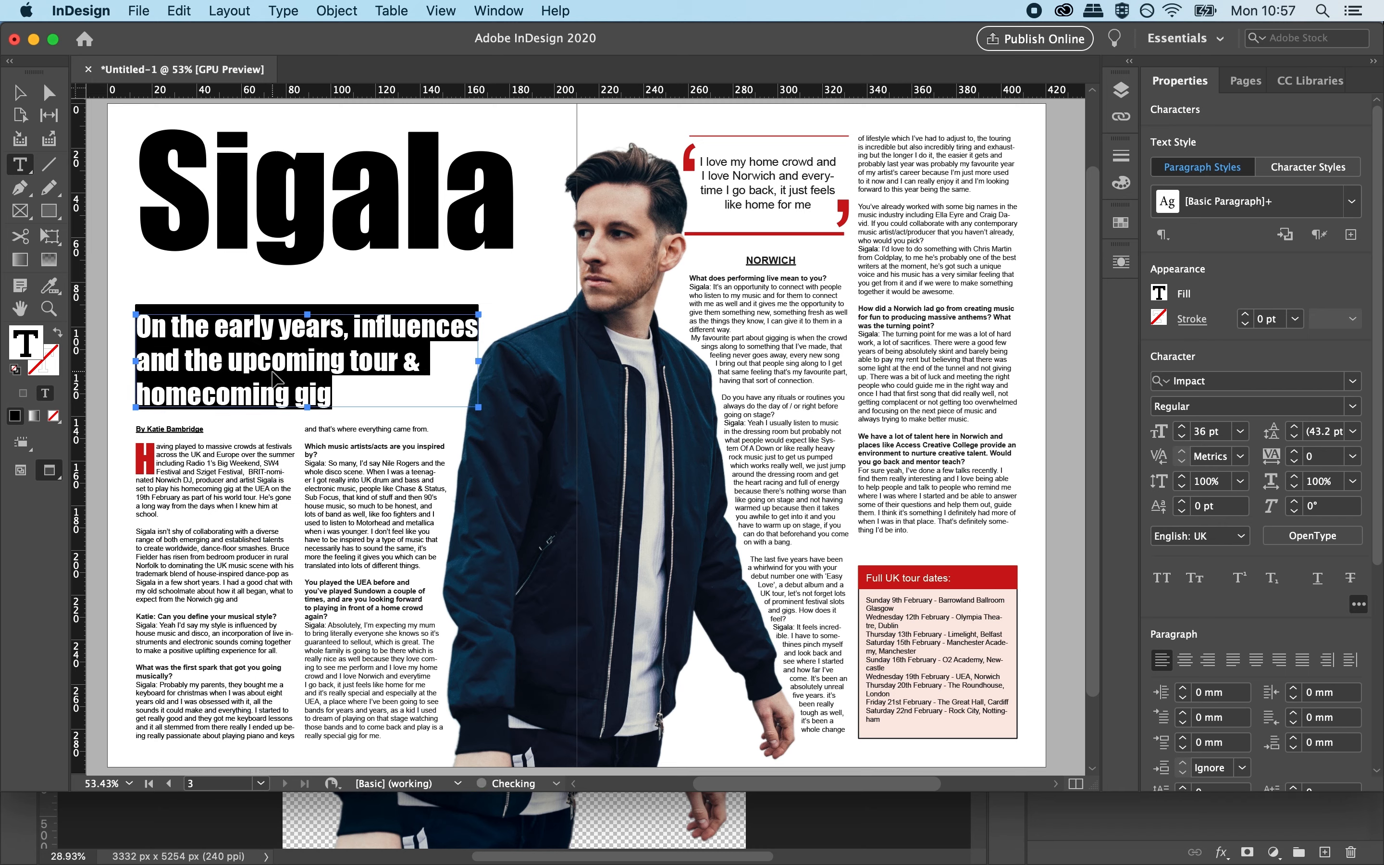
left_click(19, 92)
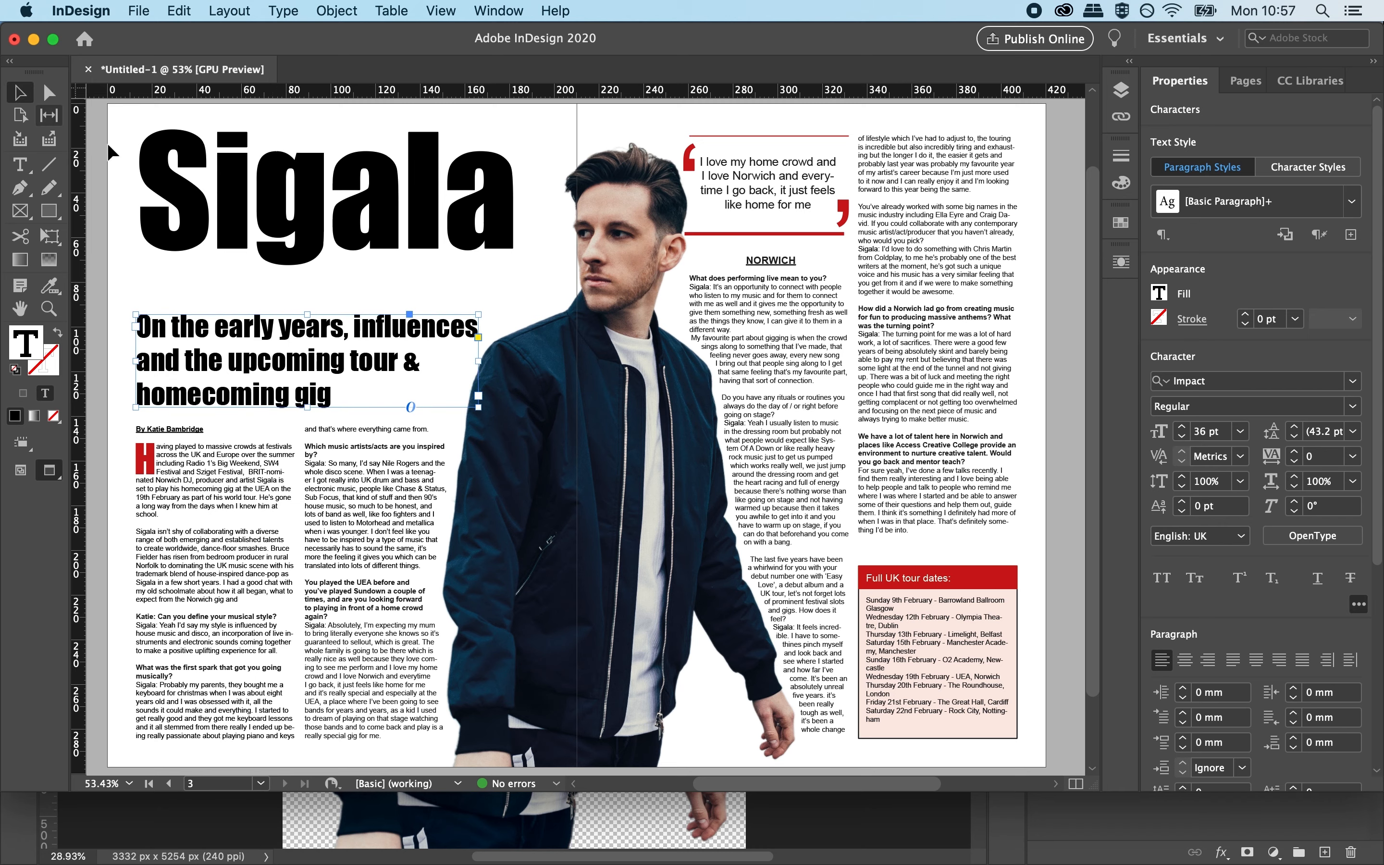
left_click(1063, 415)
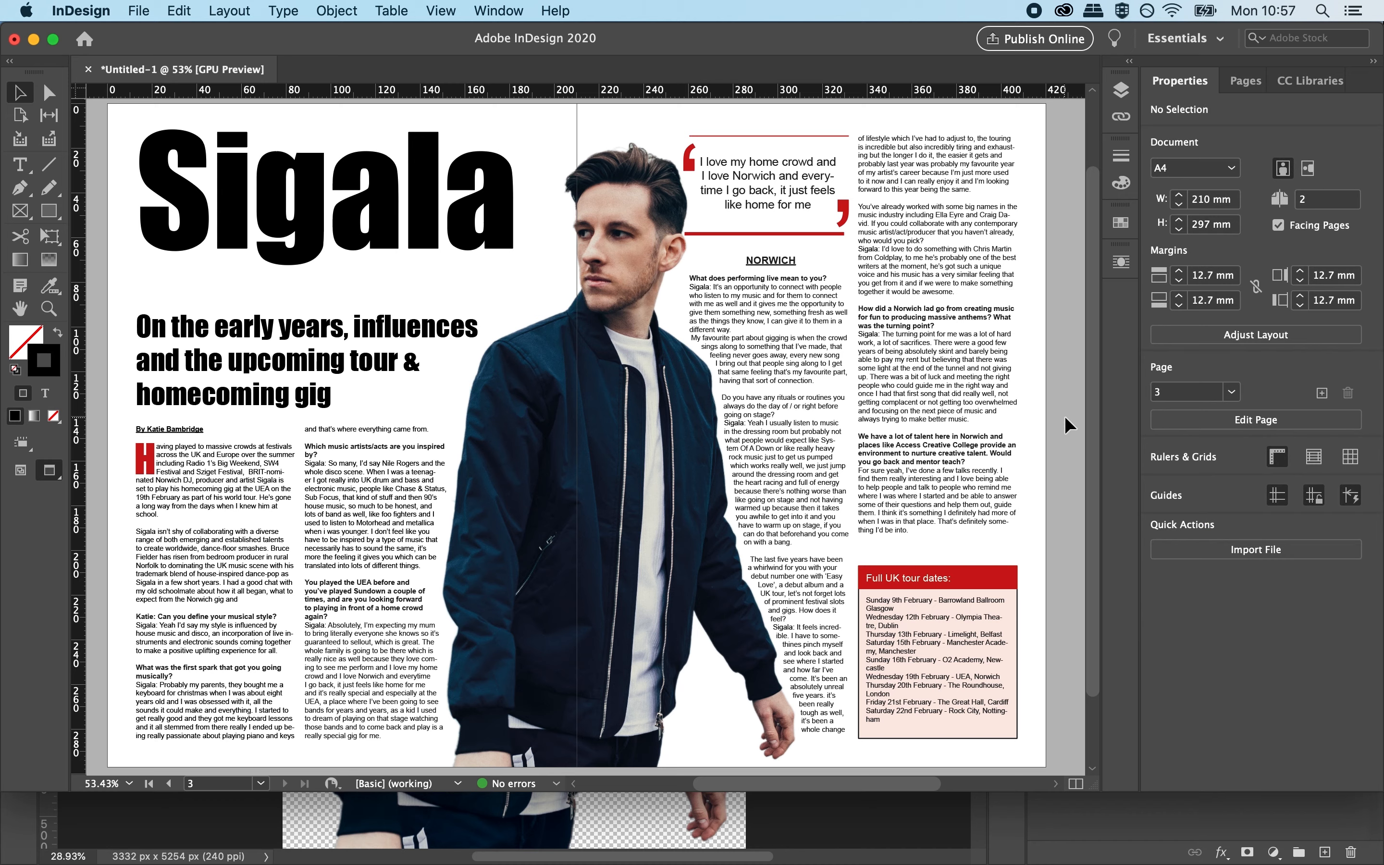